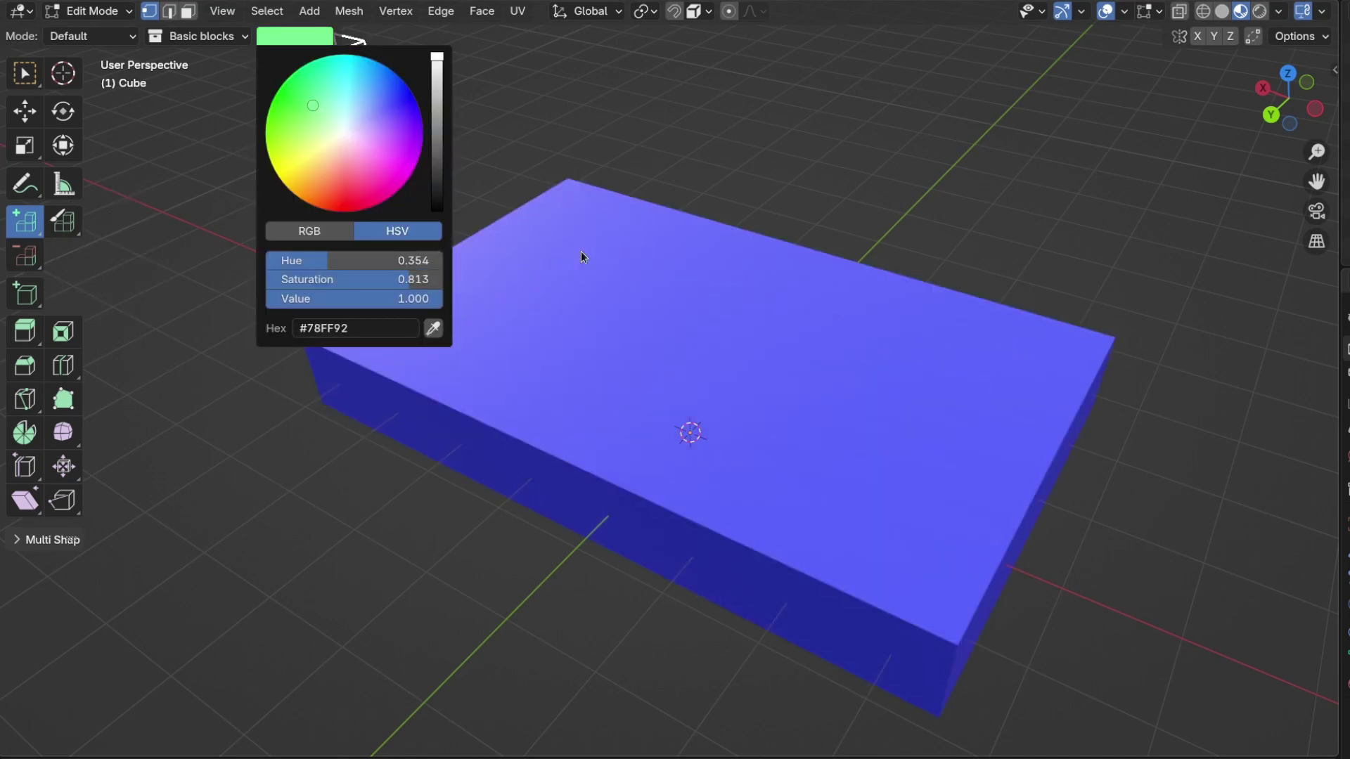
# - Draw two upright voxel walls in green #78FF92 along adjacent edges of the blue slab
pyautogui.moveTo(383, 336); pyautogui.dragTo(563, 198)
pyautogui.moveTo(358, 251); pyautogui.dragTo(561, 136)
pyautogui.moveTo(295, 232); pyautogui.dragTo(639, 595)
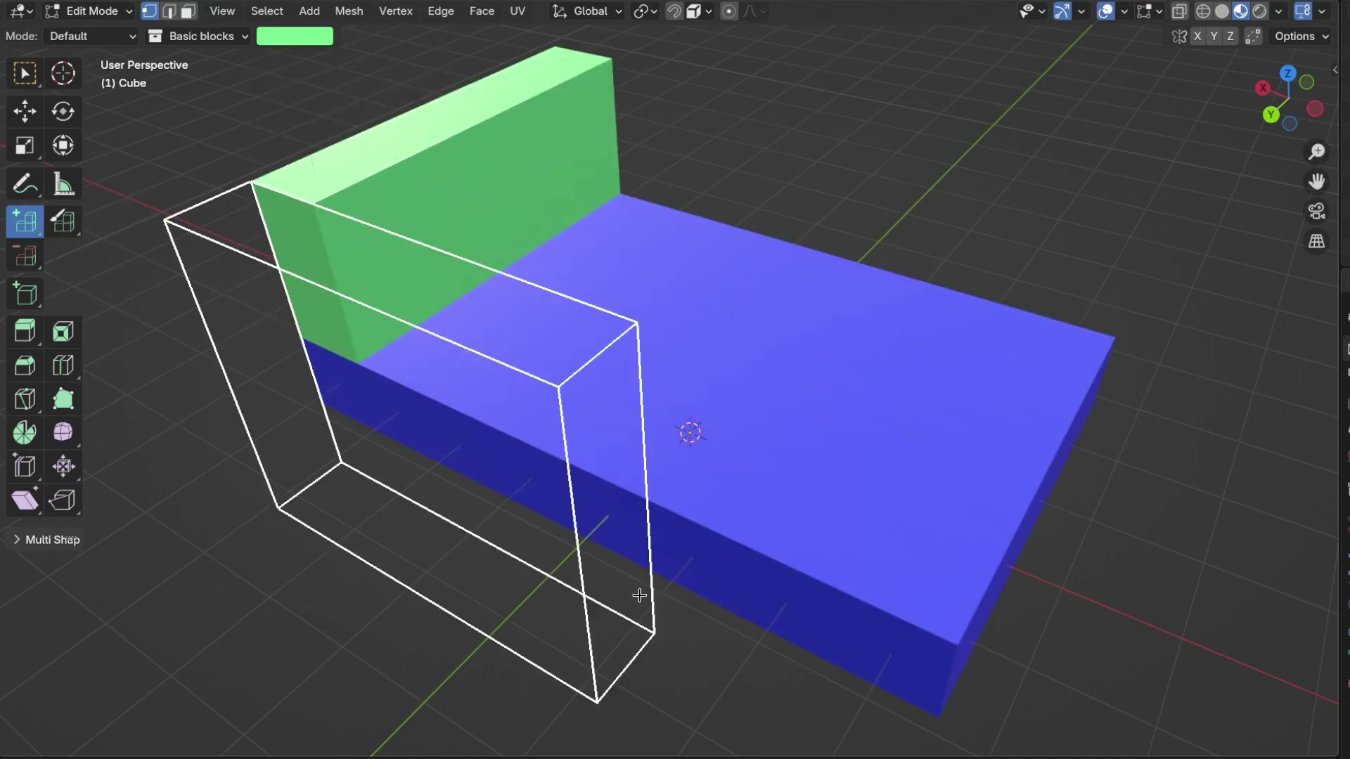
pyautogui.click(639, 596)
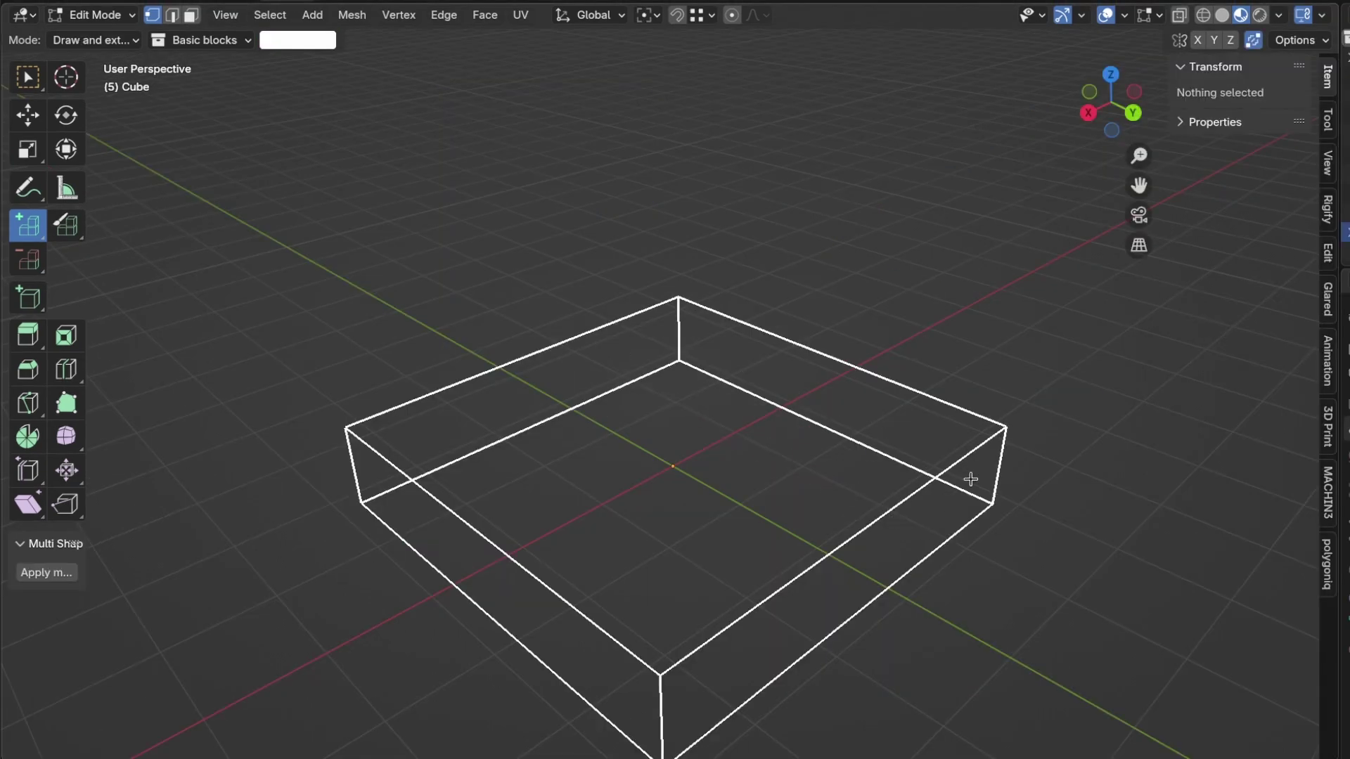
# - Finish extruding the large square block upward, and set the drawing mode to Default with a chosen block library
pyautogui.click(971, 396)
pyautogui.click(94, 40)
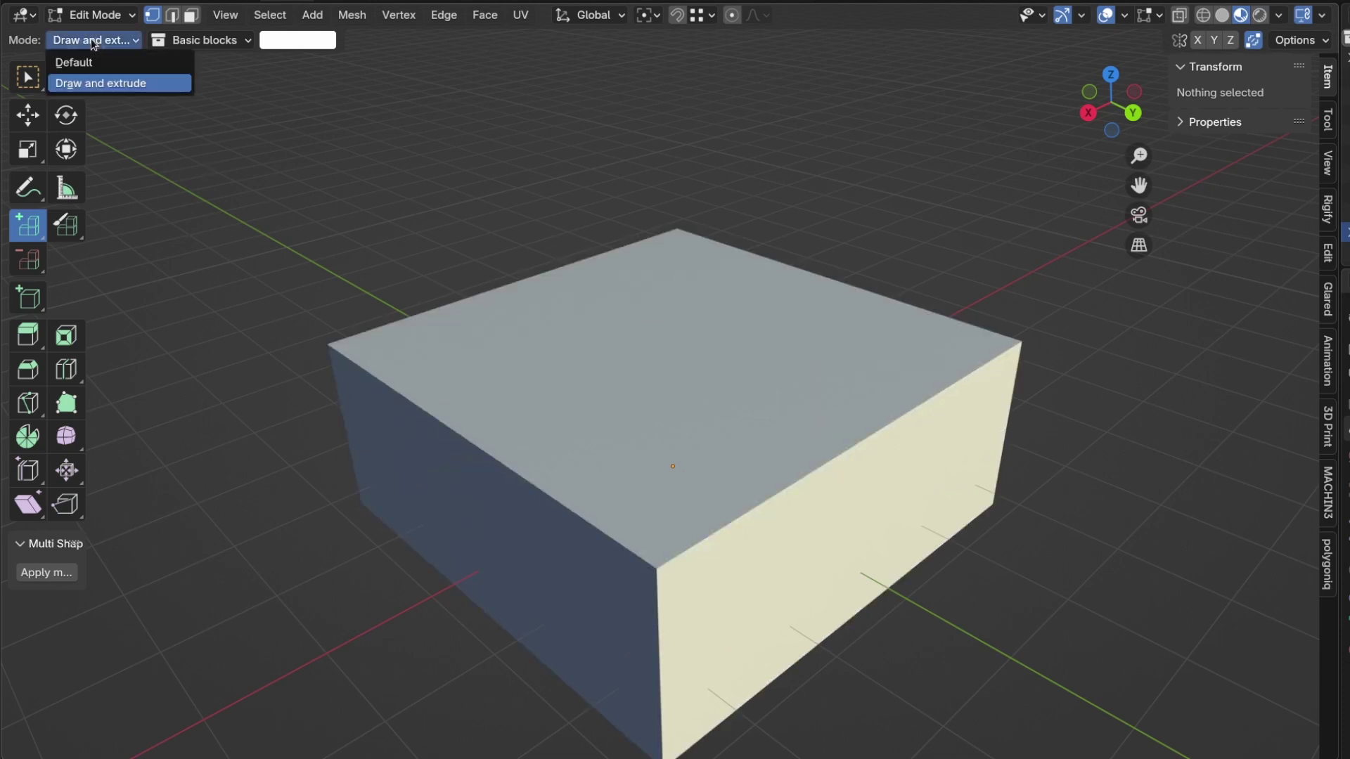
pyautogui.click(73, 62)
pyautogui.click(202, 40)
pyautogui.click(225, 280)
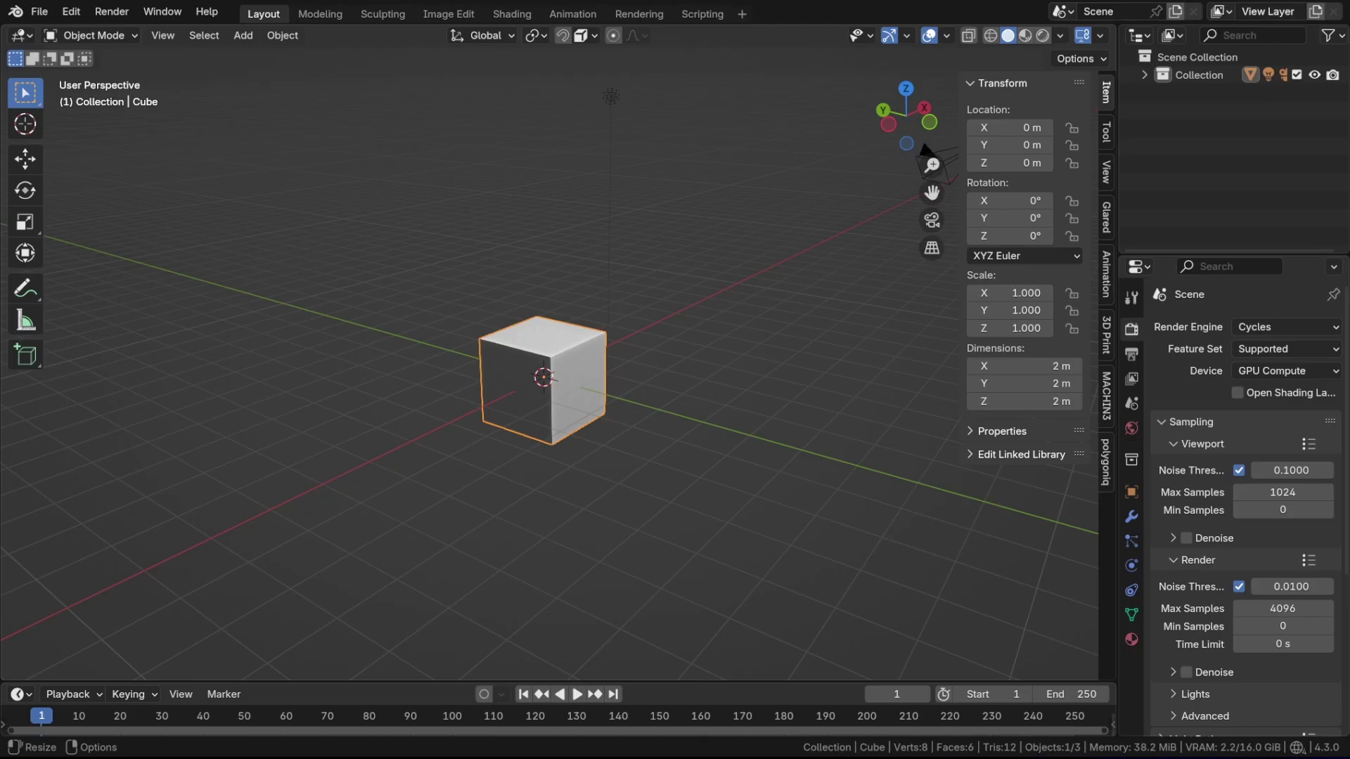
# - Install the vox add-on from disk into the User Default repository with the add-on enabled
pyautogui.moveTo(1097, 0); pyautogui.dragTo(731, 373)
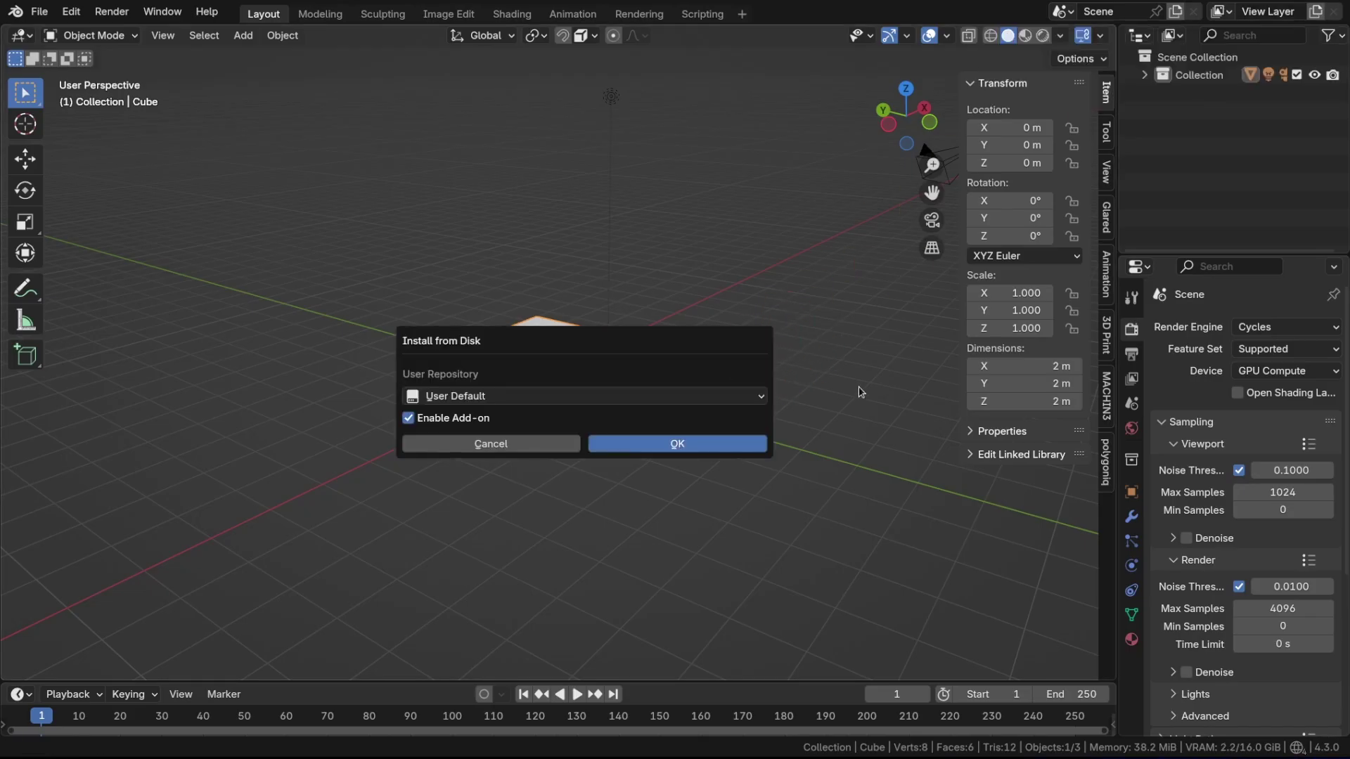
pyautogui.click(680, 445)
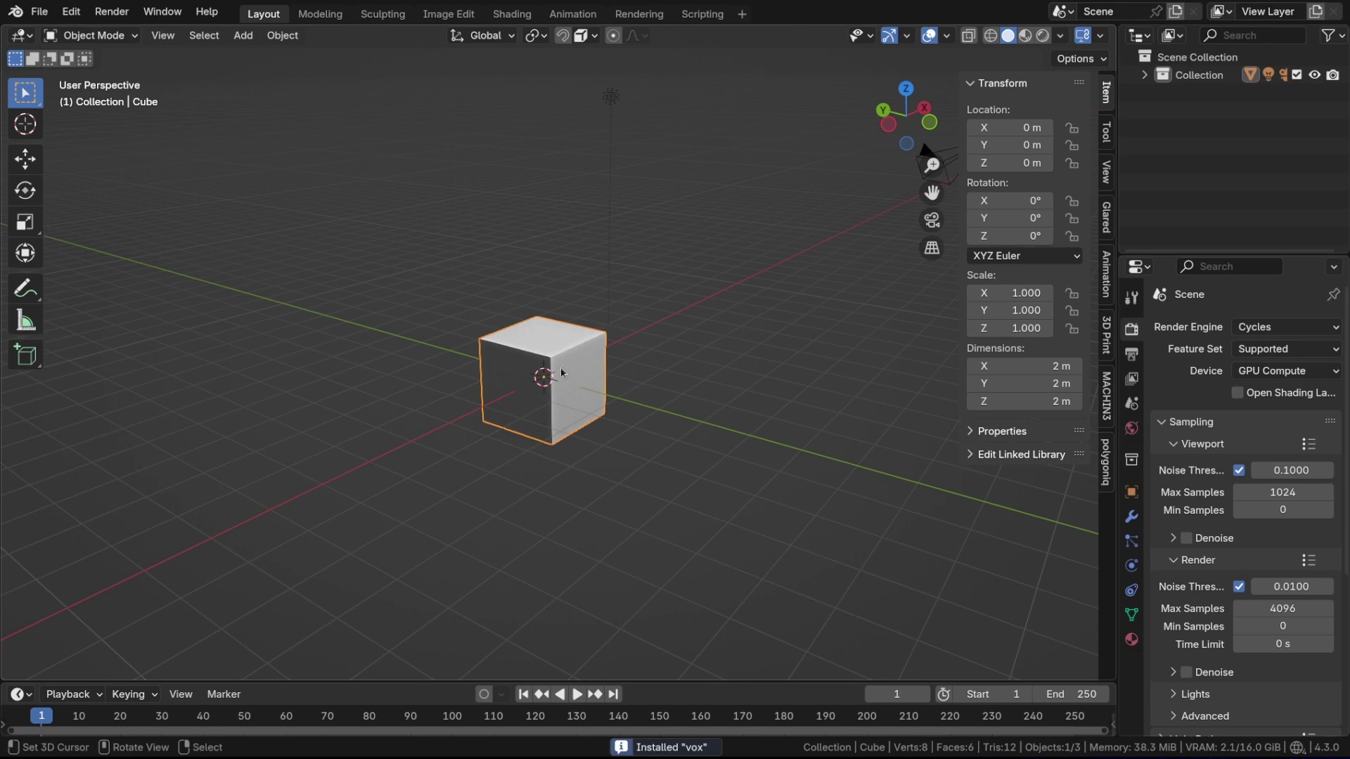
# - Activate the voxel drawing tool in the cube's Edit Mode and rebuild its nodes
pyautogui.press('Tab')
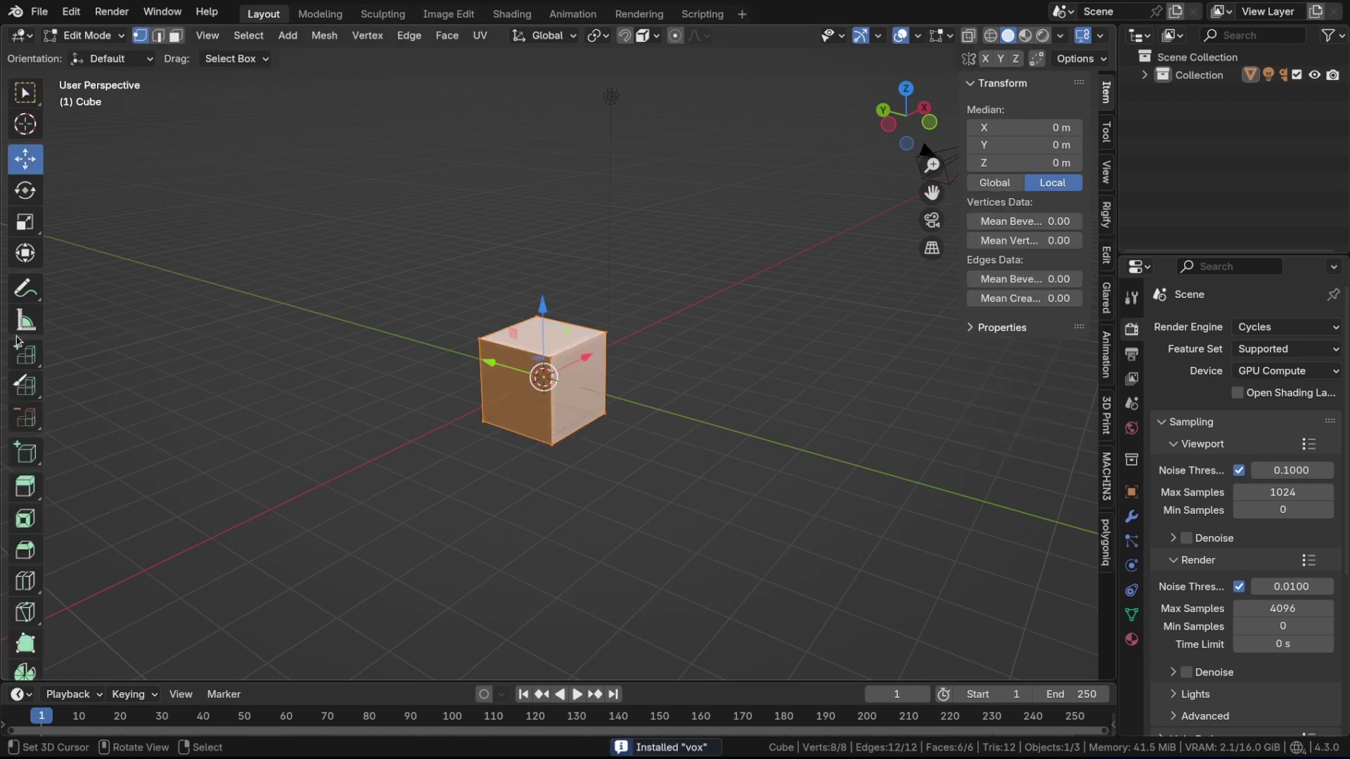
pyautogui.moveTo(44, 330); pyautogui.dragTo(70, 330)
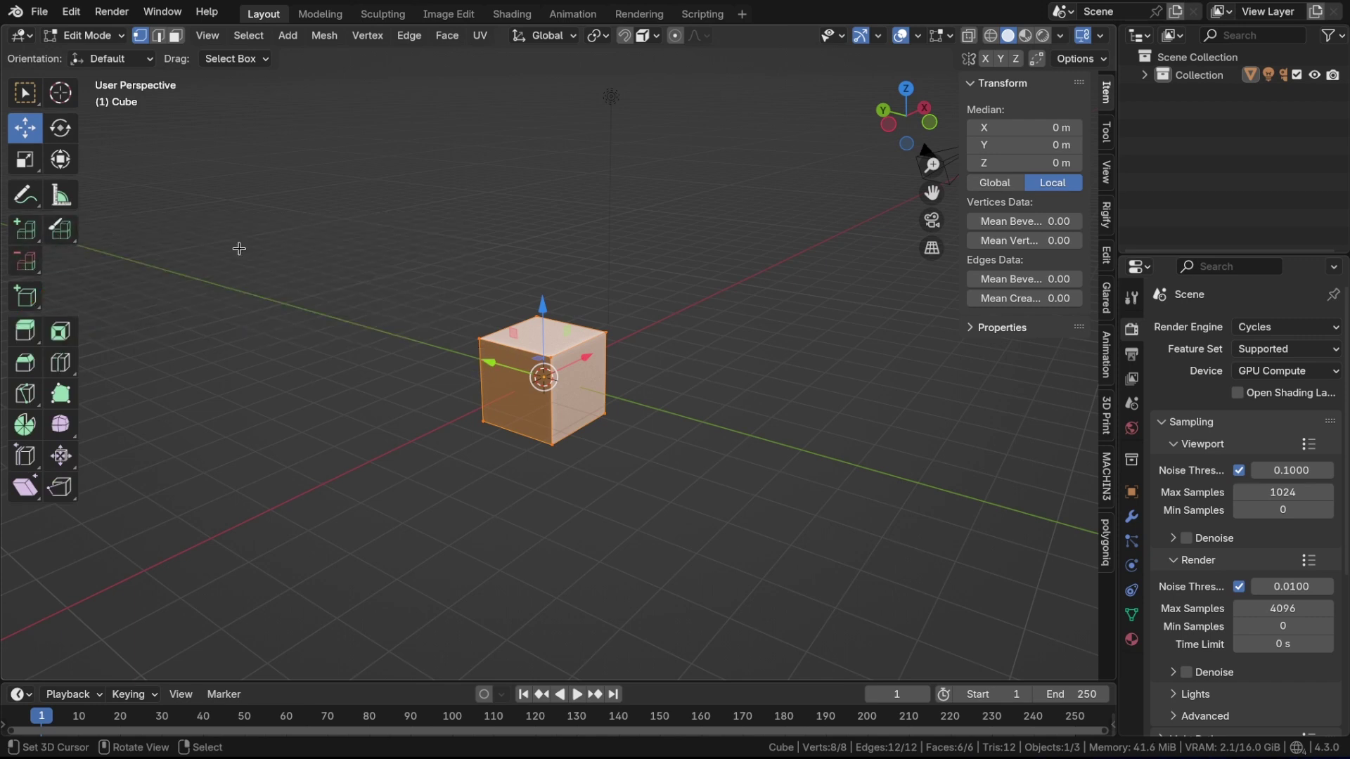
pyautogui.click(21, 232)
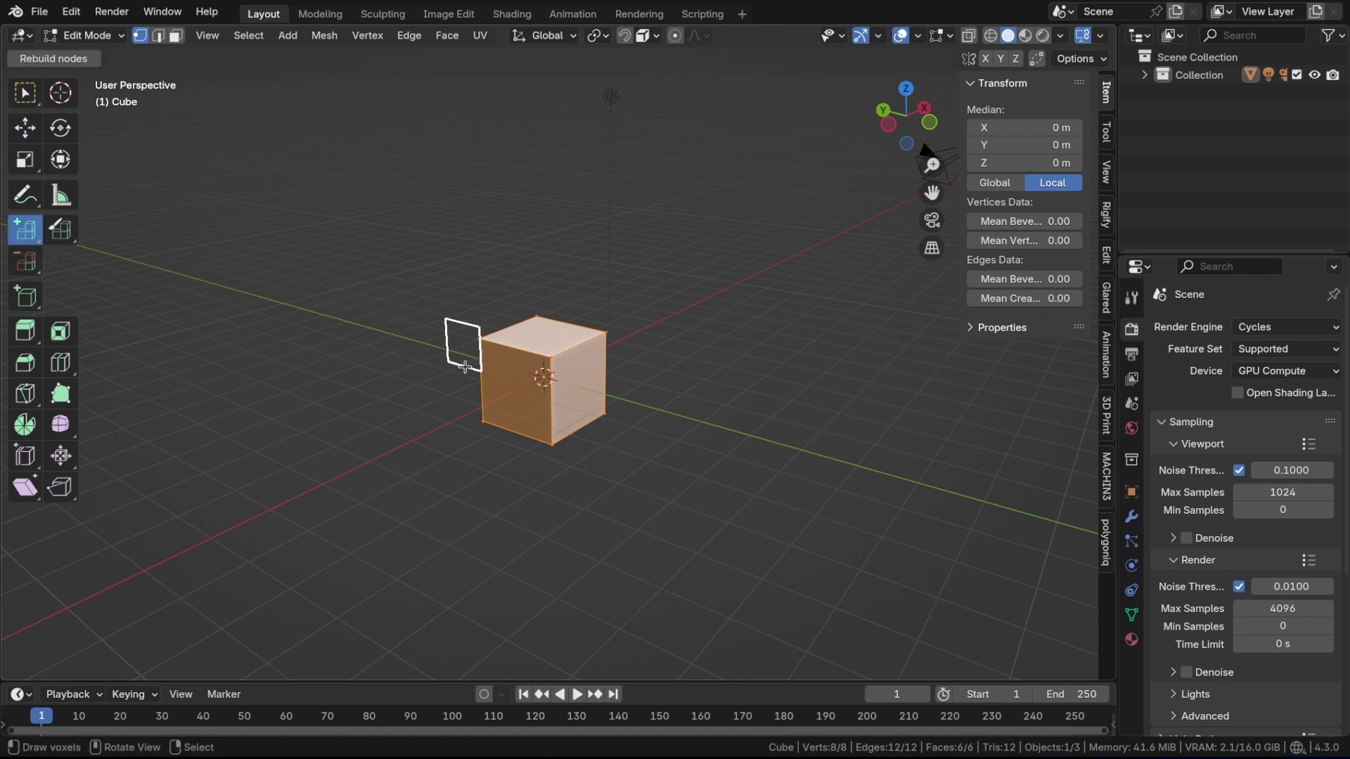
pyautogui.click(56, 58)
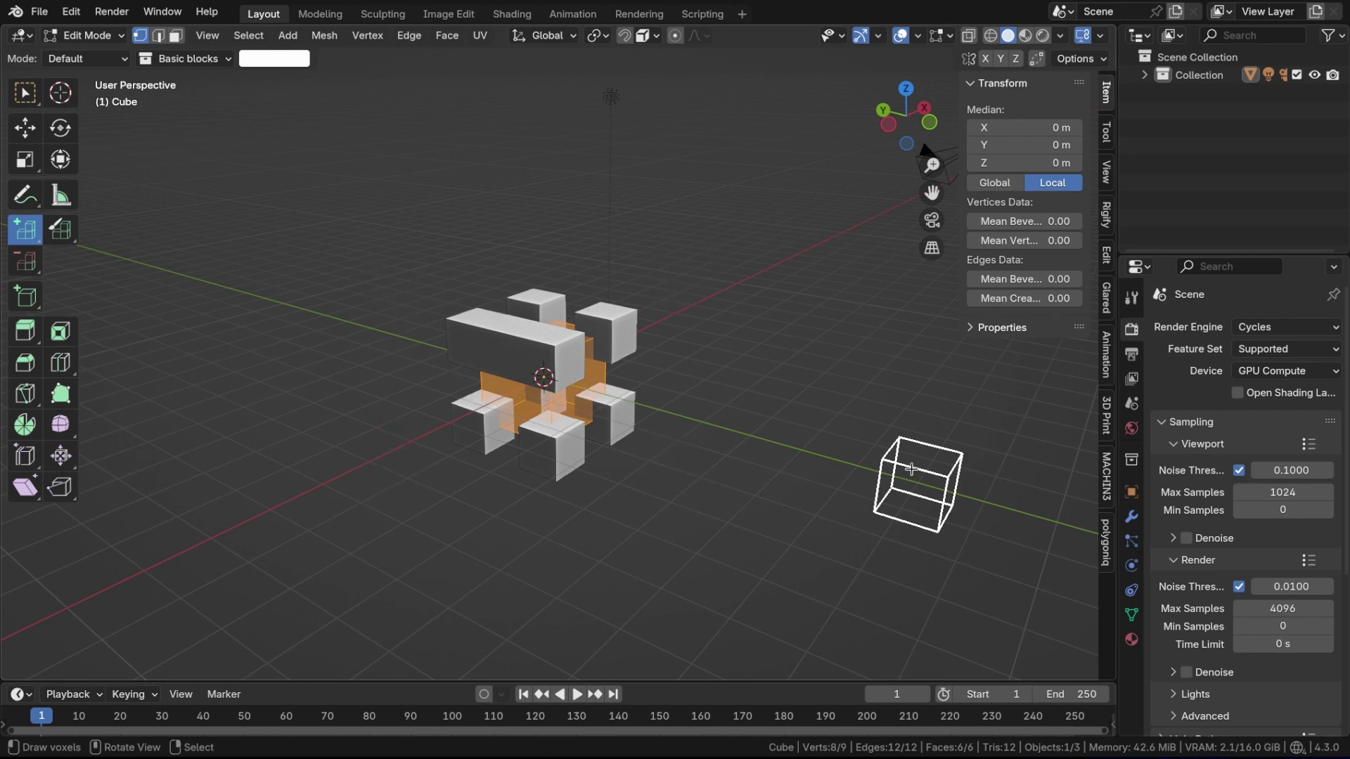
# - Open a Geometry Nodes workspace to examine the voxel setup
pyautogui.click(740, 15)
pyautogui.moveTo(745, 46)
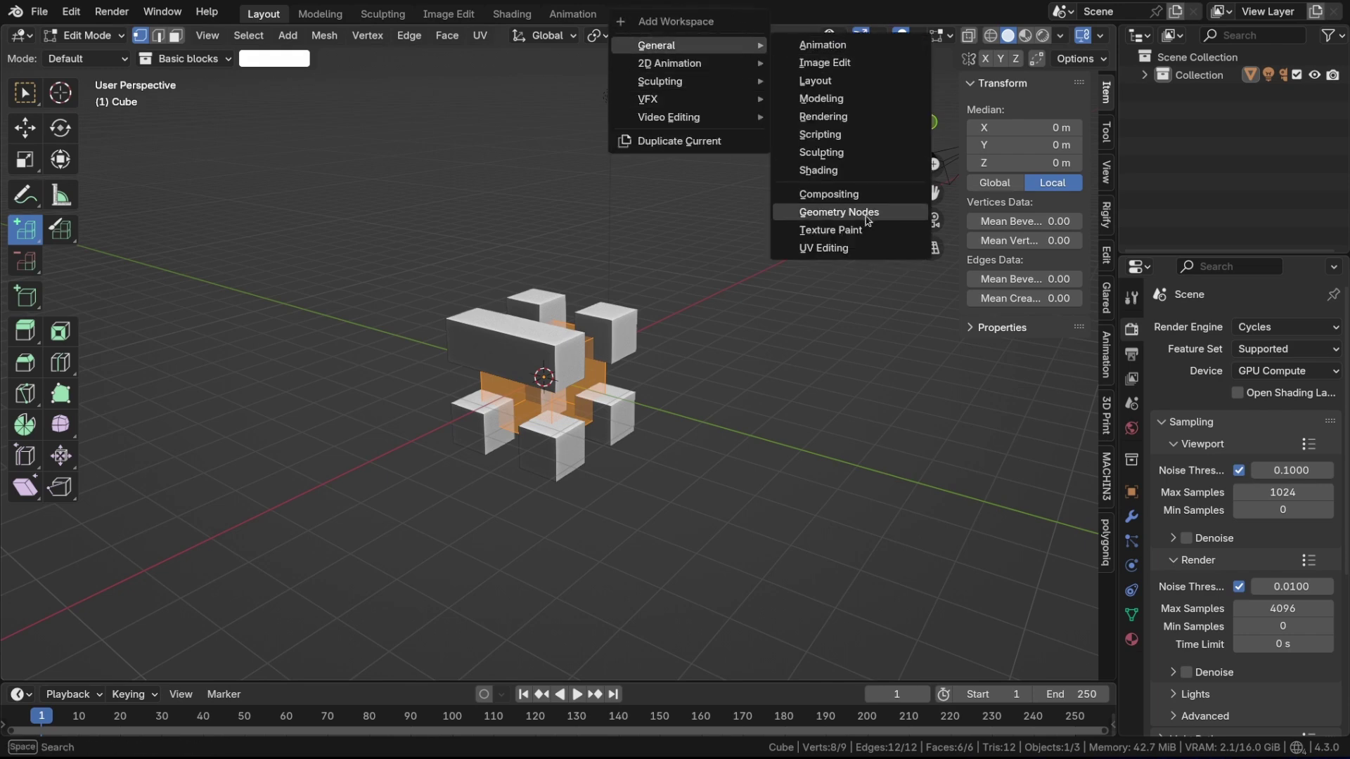
pyautogui.click(839, 212)
pyautogui.scroll(-6, 618, 521)
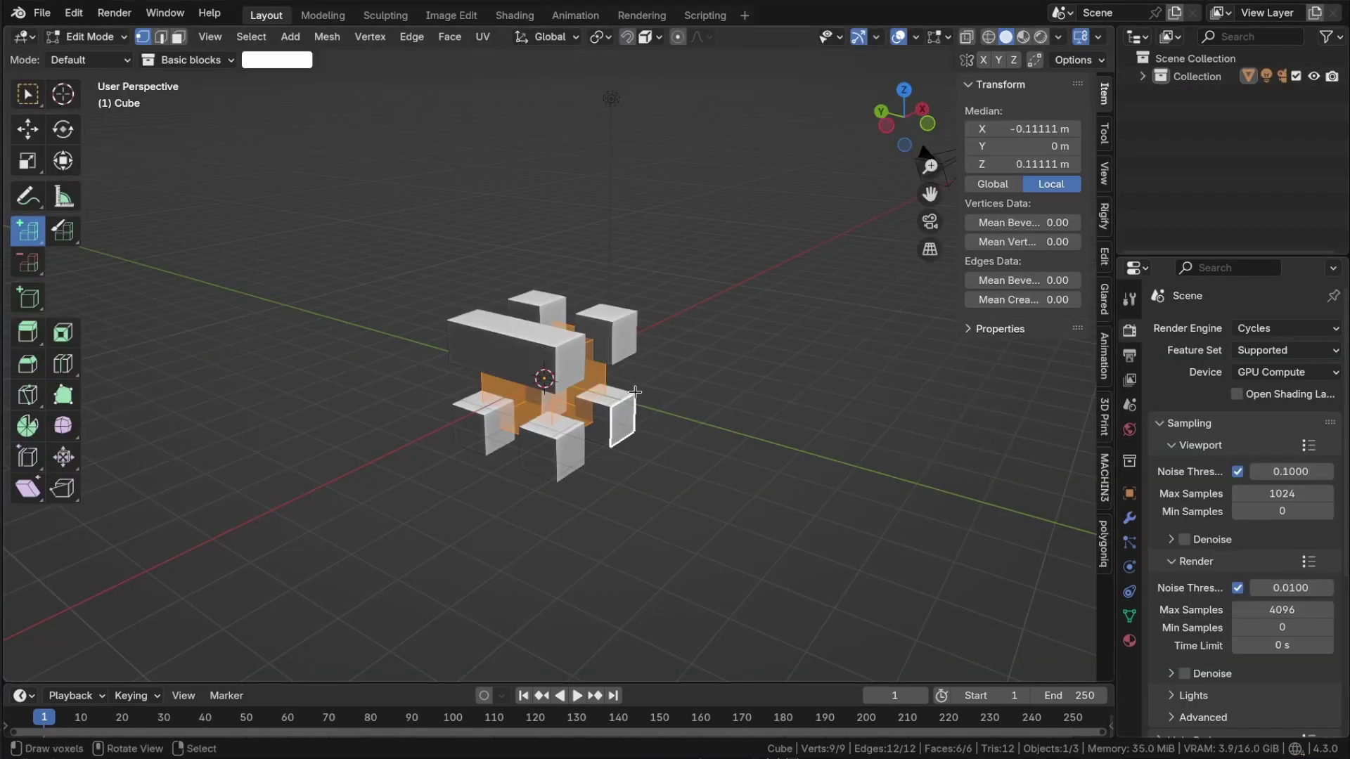
# - Delete all existing voxels from the cube mesh and place two separate single voxels on the ground
pyautogui.press('x')
pyautogui.click(643, 380)
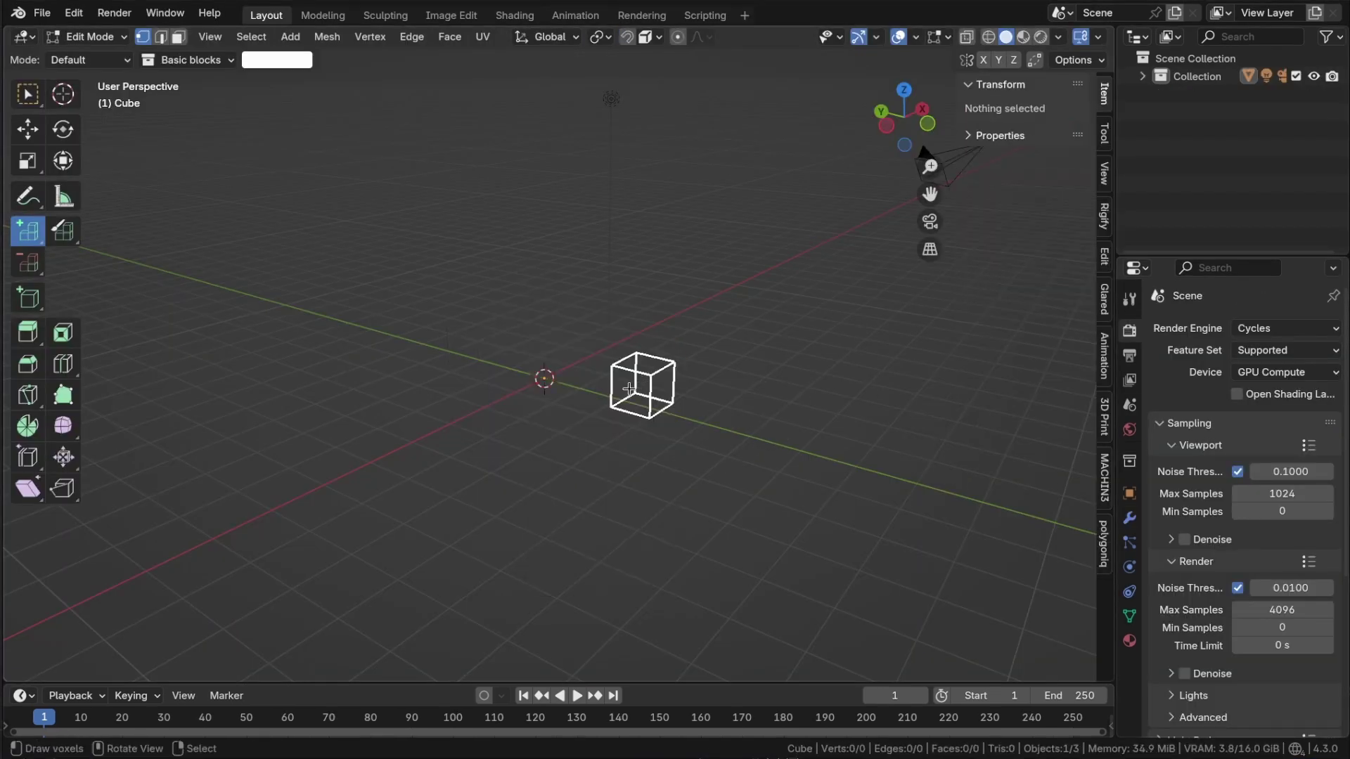
pyautogui.click(360, 367)
pyautogui.click(527, 450)
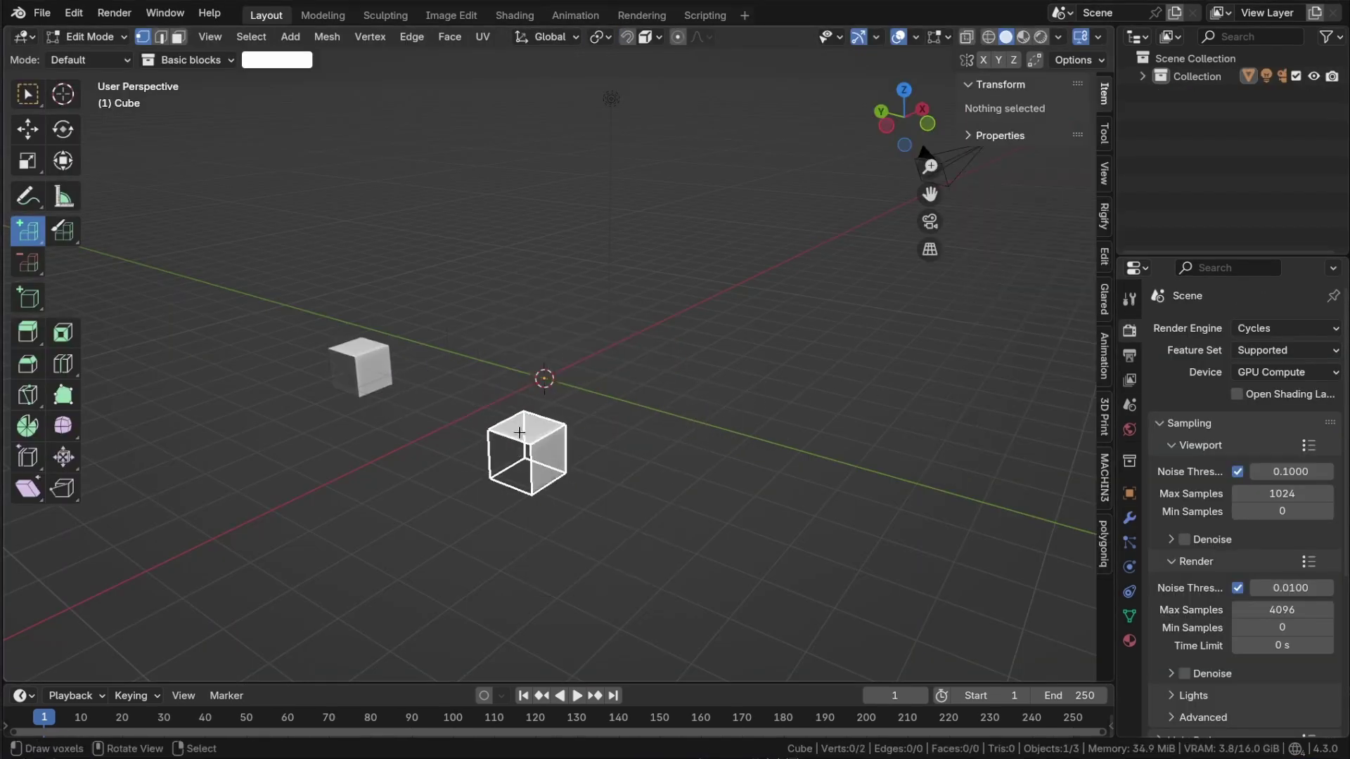
# - Paint a broad one-voxel-thick slab on the ground across the origin
pyautogui.moveTo(428, 382); pyautogui.dragTo(770, 351)
pyautogui.moveTo(633, 466); pyautogui.dragTo(822, 329)
pyautogui.click(573, 440)
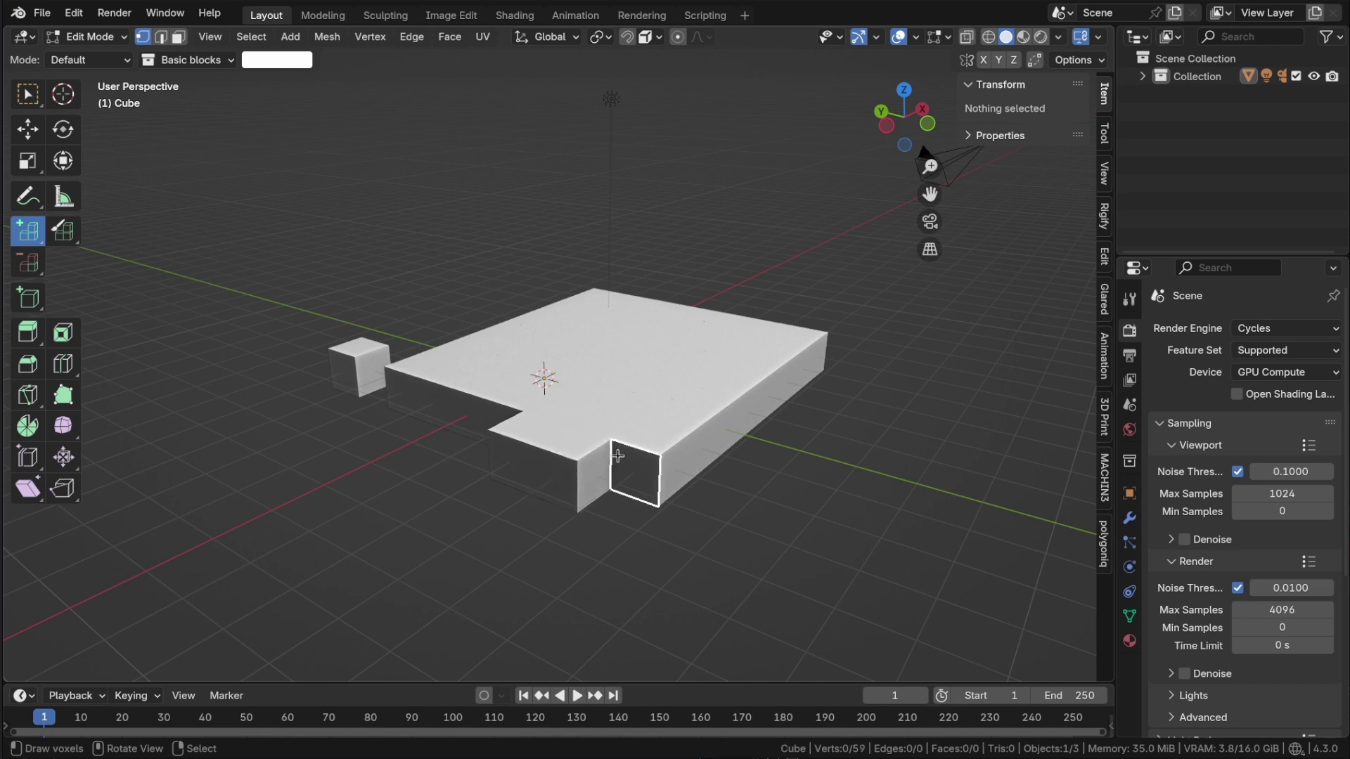
# - Stack voxels on the slab into a stepped tower near the origin
pyautogui.click(565, 402)
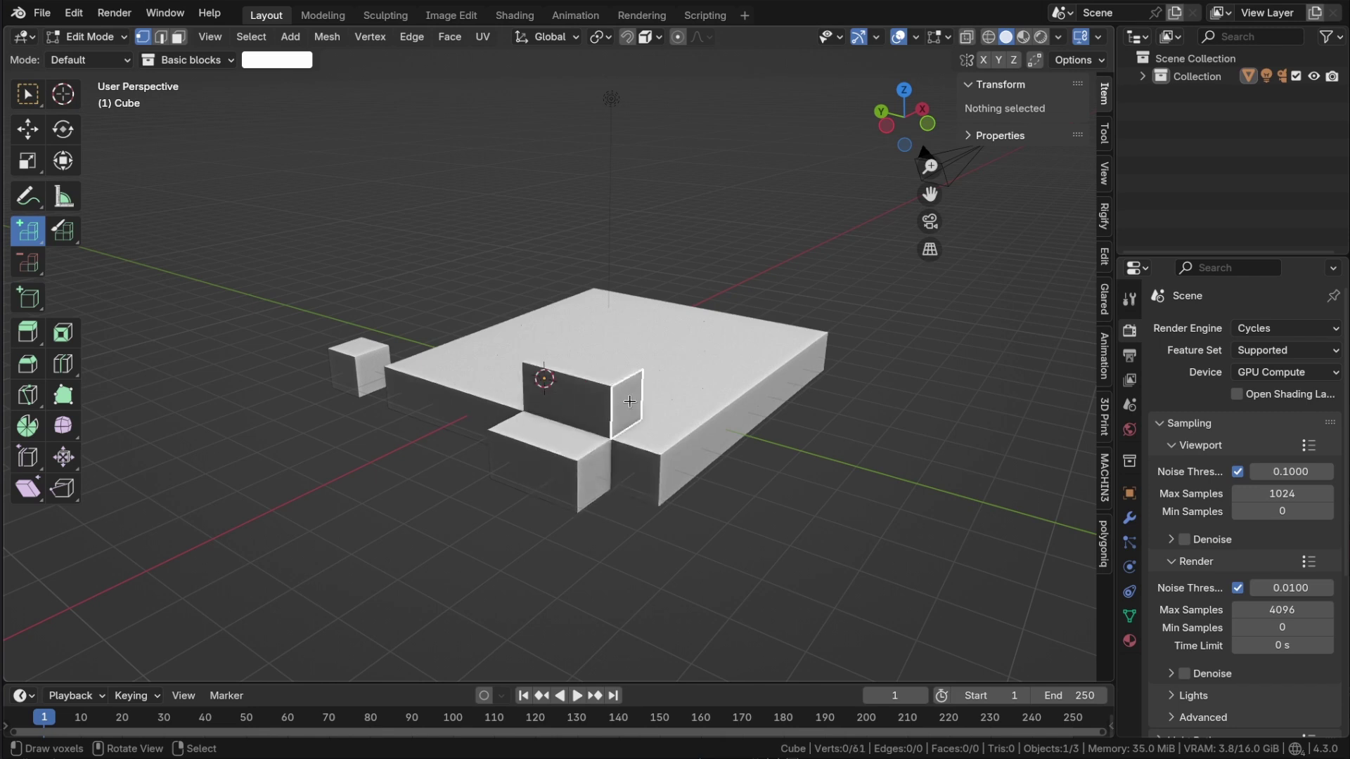
pyautogui.click(608, 372)
pyautogui.click(602, 315)
pyautogui.click(608, 268)
pyautogui.click(628, 244)
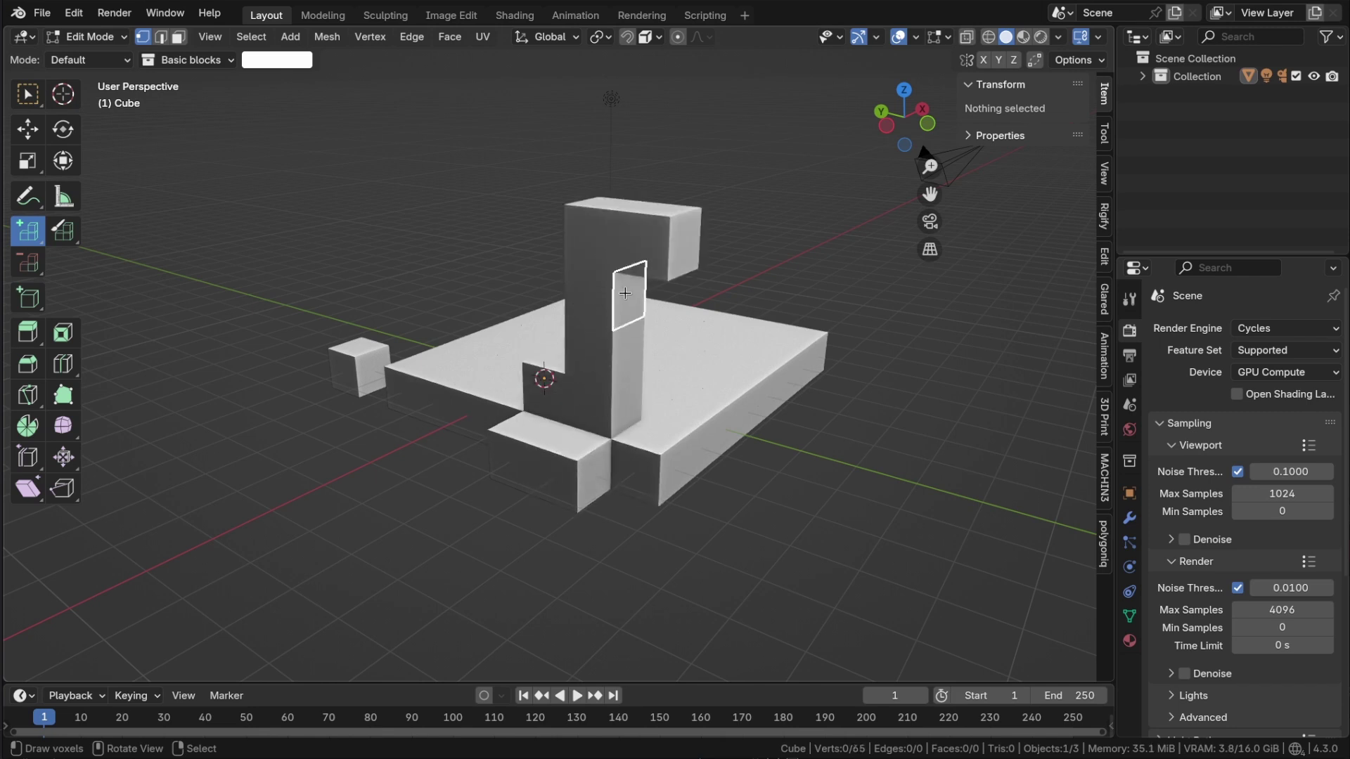
pyautogui.click(625, 293)
pyautogui.click(638, 407)
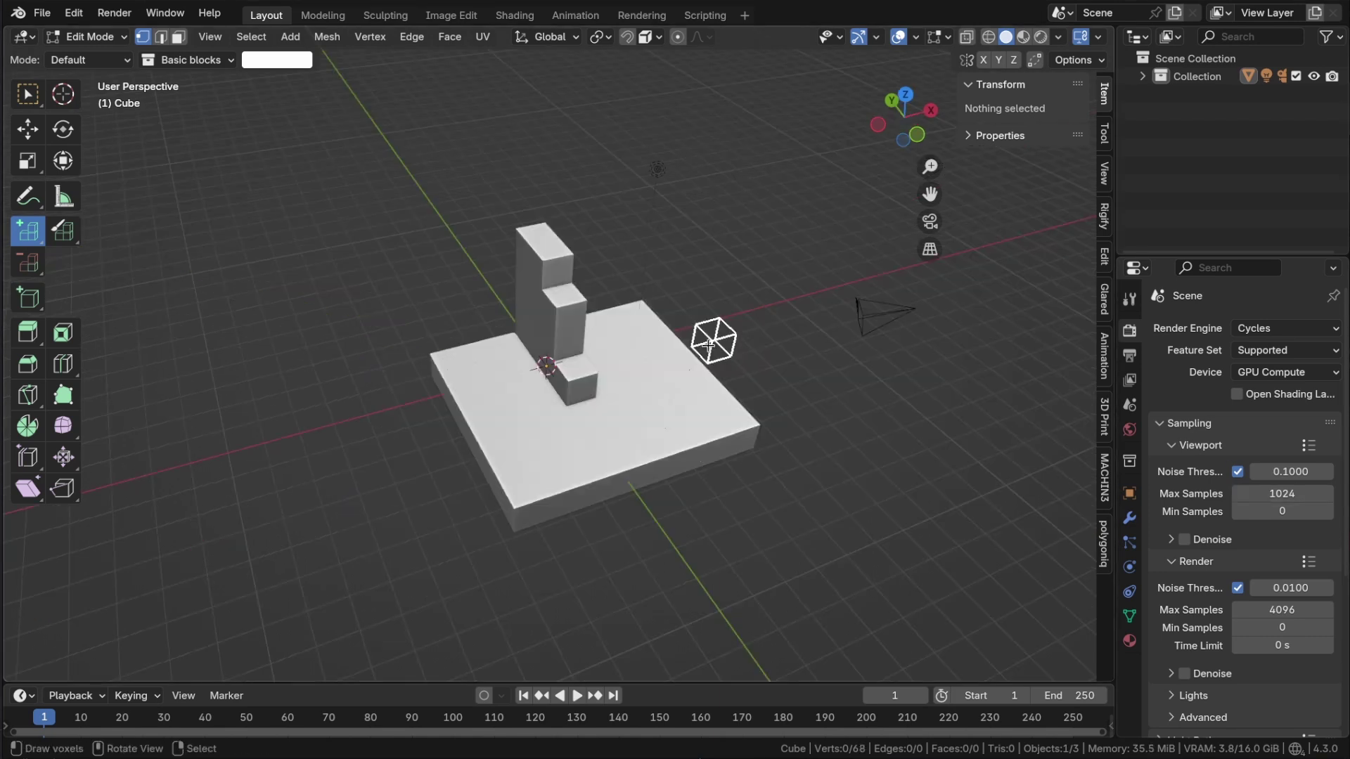
# - Select all voxel vertices and try moving them
pyautogui.press('a')
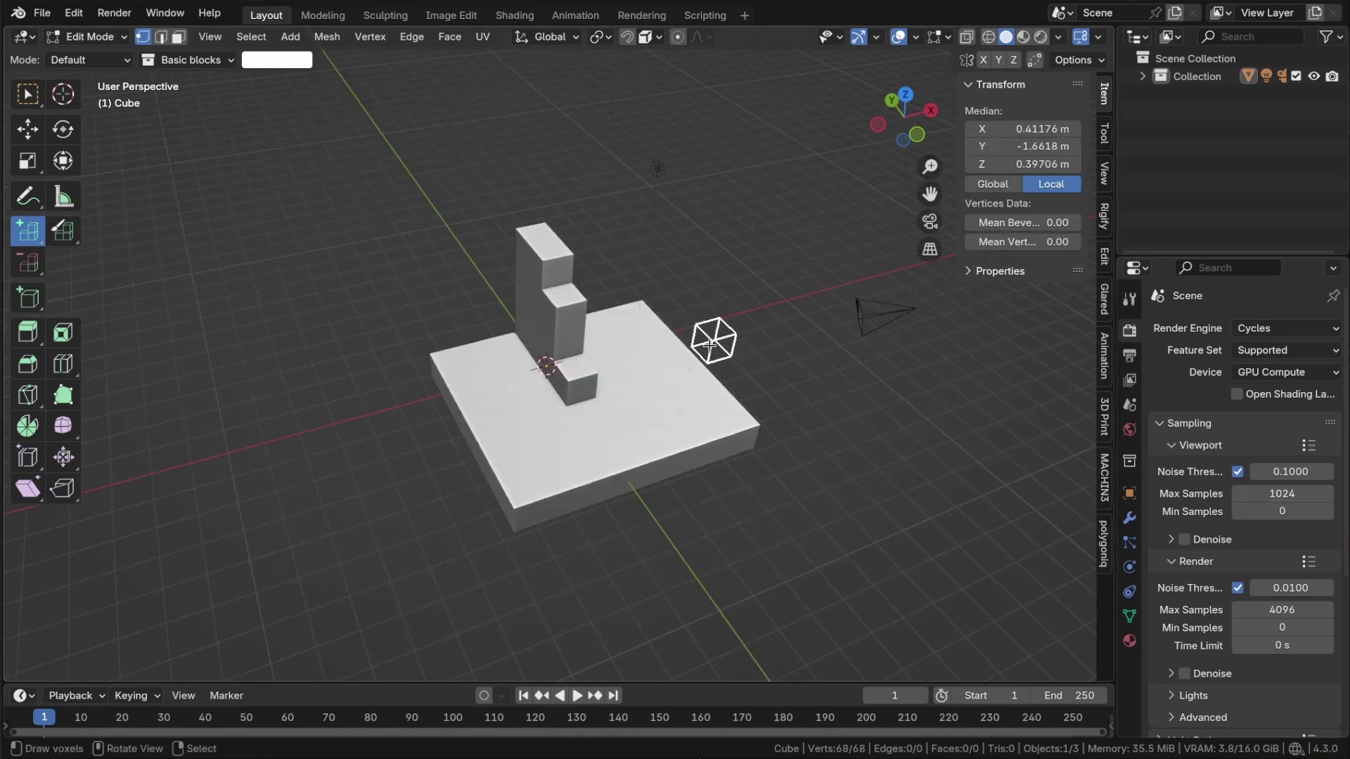
pyautogui.press('g')
pyautogui.press('Escape')
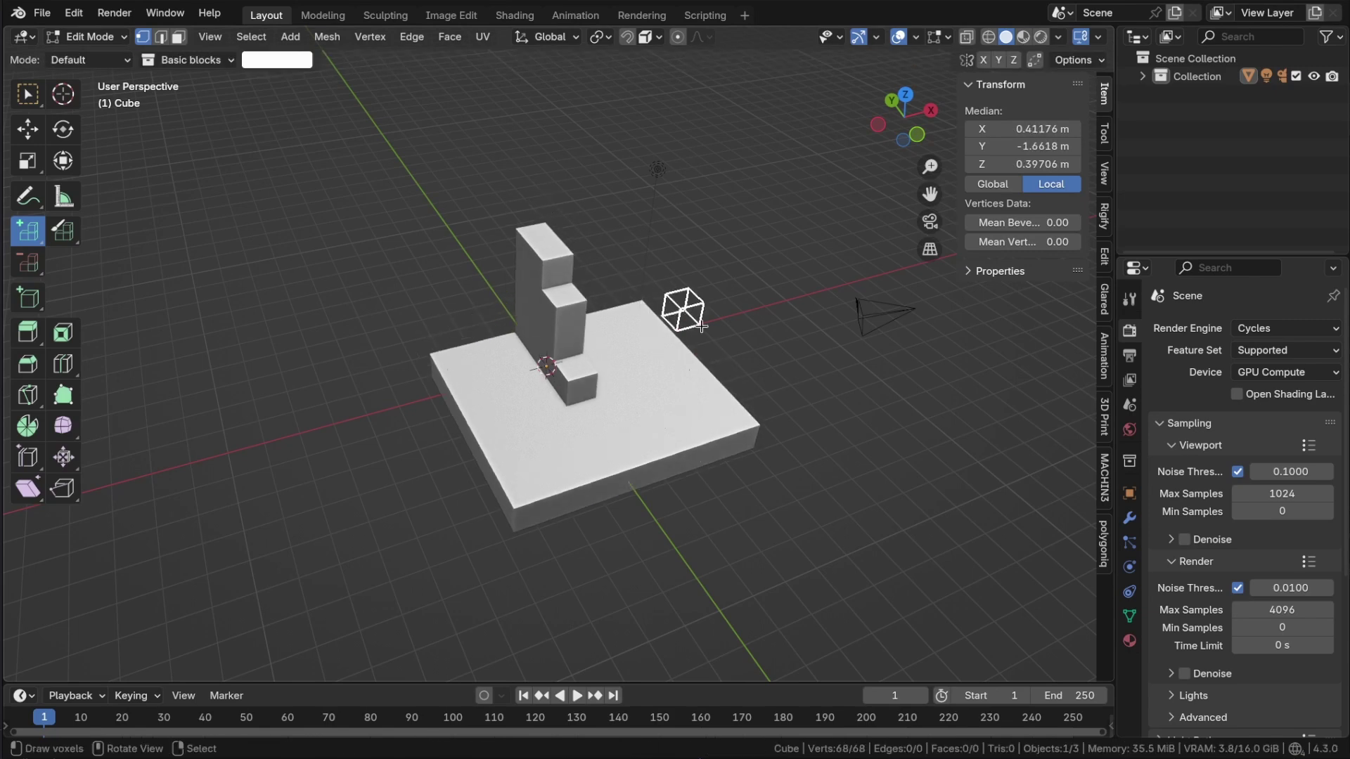
# - Rotate all voxels by 90° about the global Z axis and try scaling them up
pyautogui.write('r')
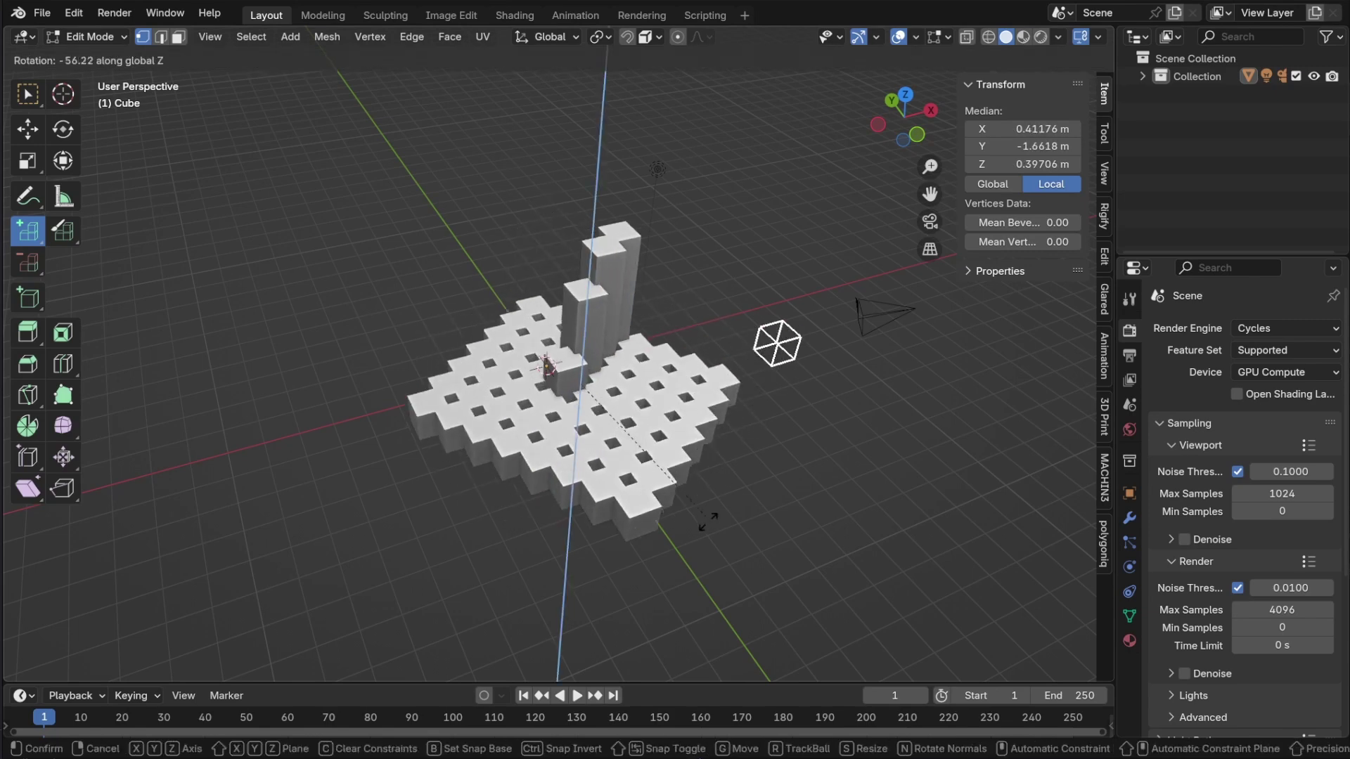
pyautogui.write('-90')
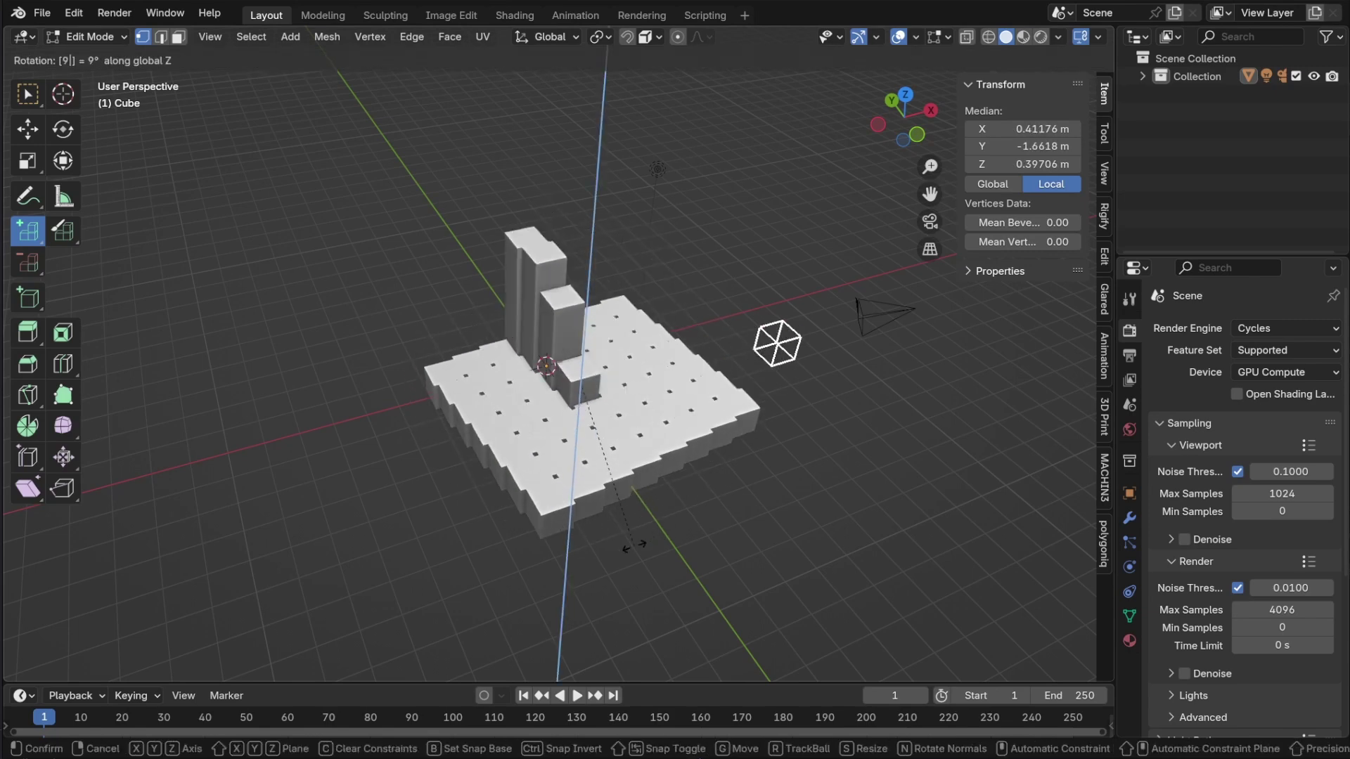
pyautogui.press('Return')
pyautogui.press('s')
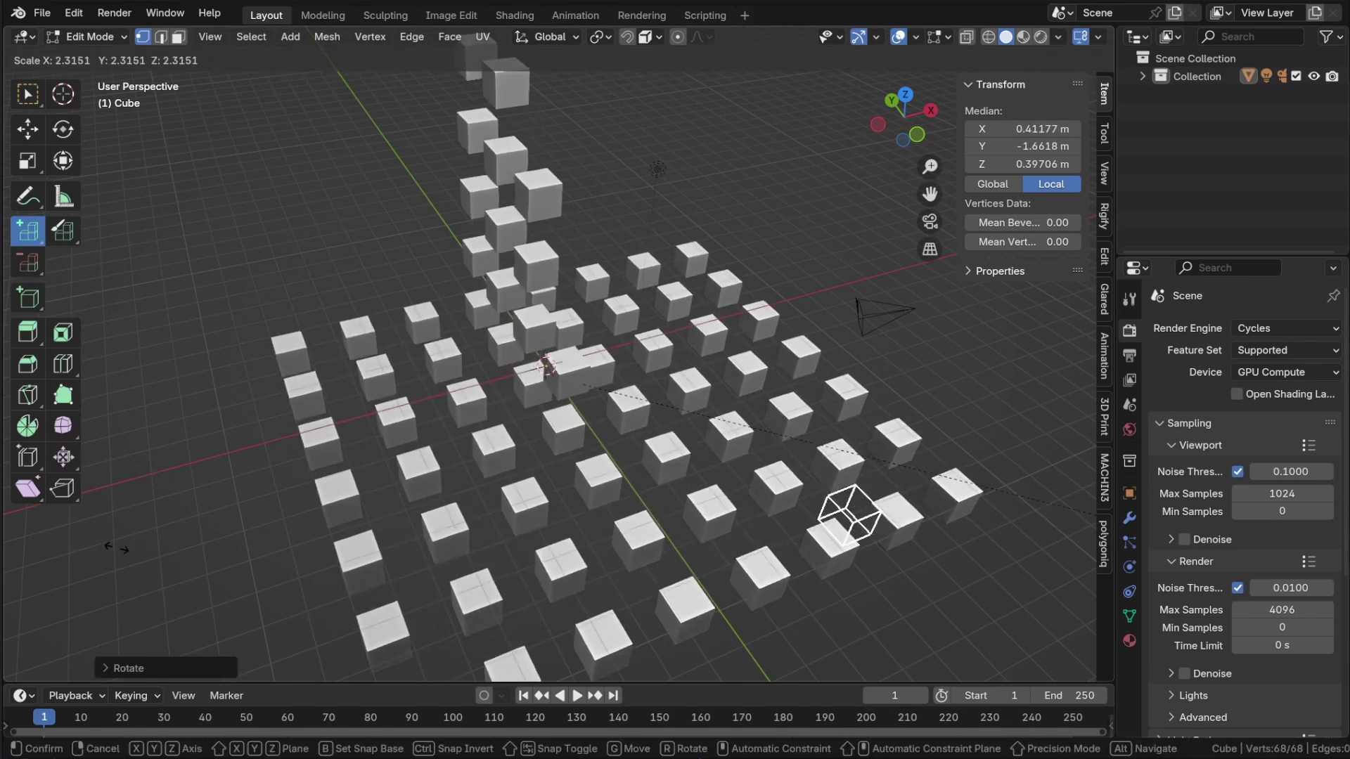
# - Add a Mirror modifier on the X axis, place it above the Vox modifier and enable Clipping
pyautogui.write('m')
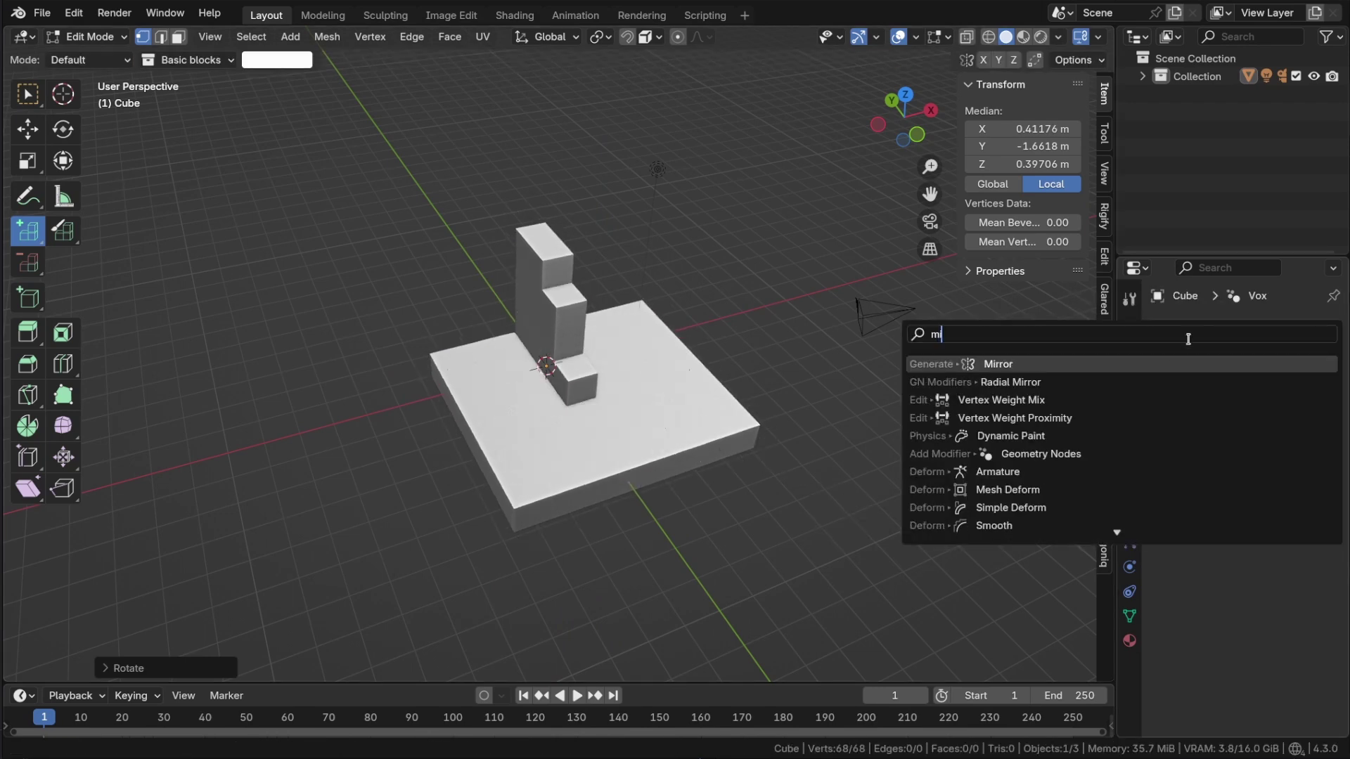
pyautogui.click(1129, 365)
pyautogui.moveTo(1330, 478); pyautogui.dragTo(1330, 360)
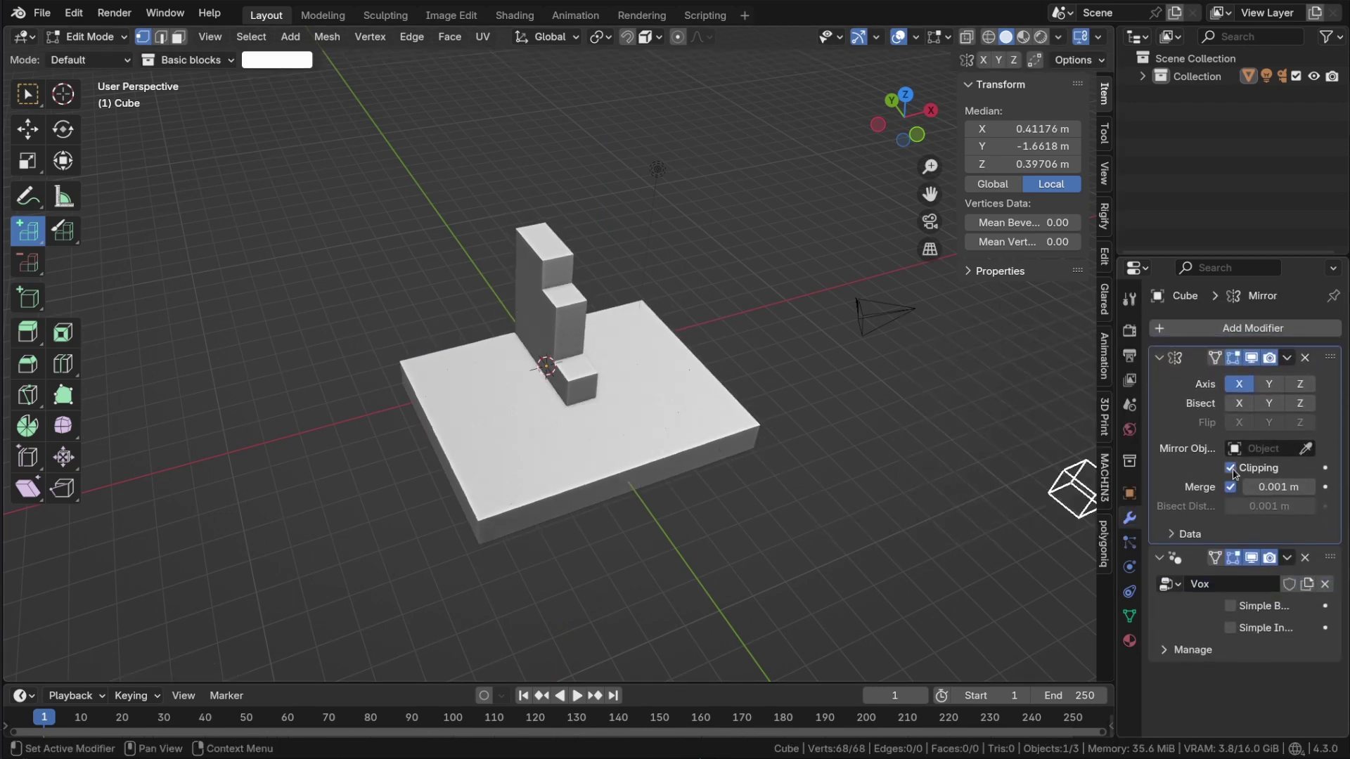
pyautogui.moveTo(895, 461); pyautogui.dragTo(545, 374, button='middle')
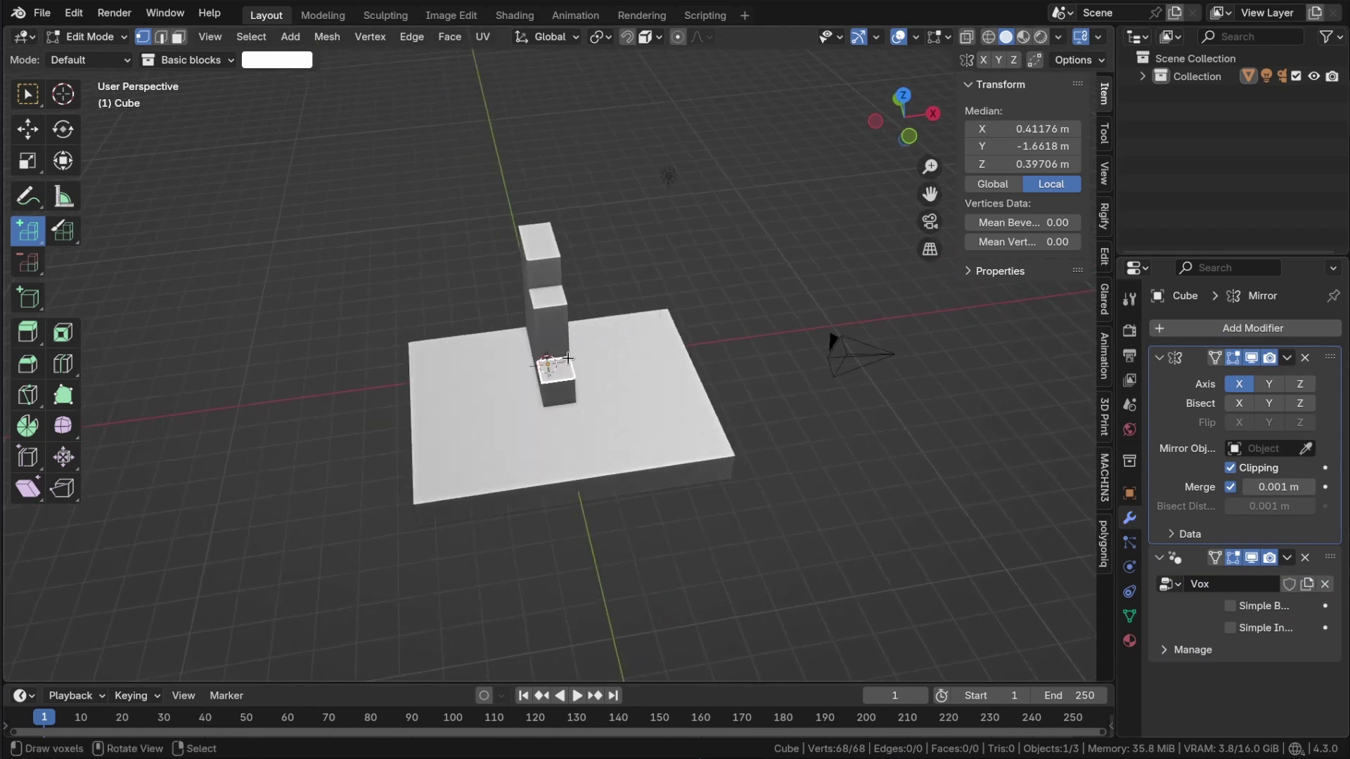
# - Disable the mirror's Clipping and move all voxels along X to a median X of about -4.01 m
pyautogui.click(1231, 468)
pyautogui.press('g')
pyautogui.press('x')
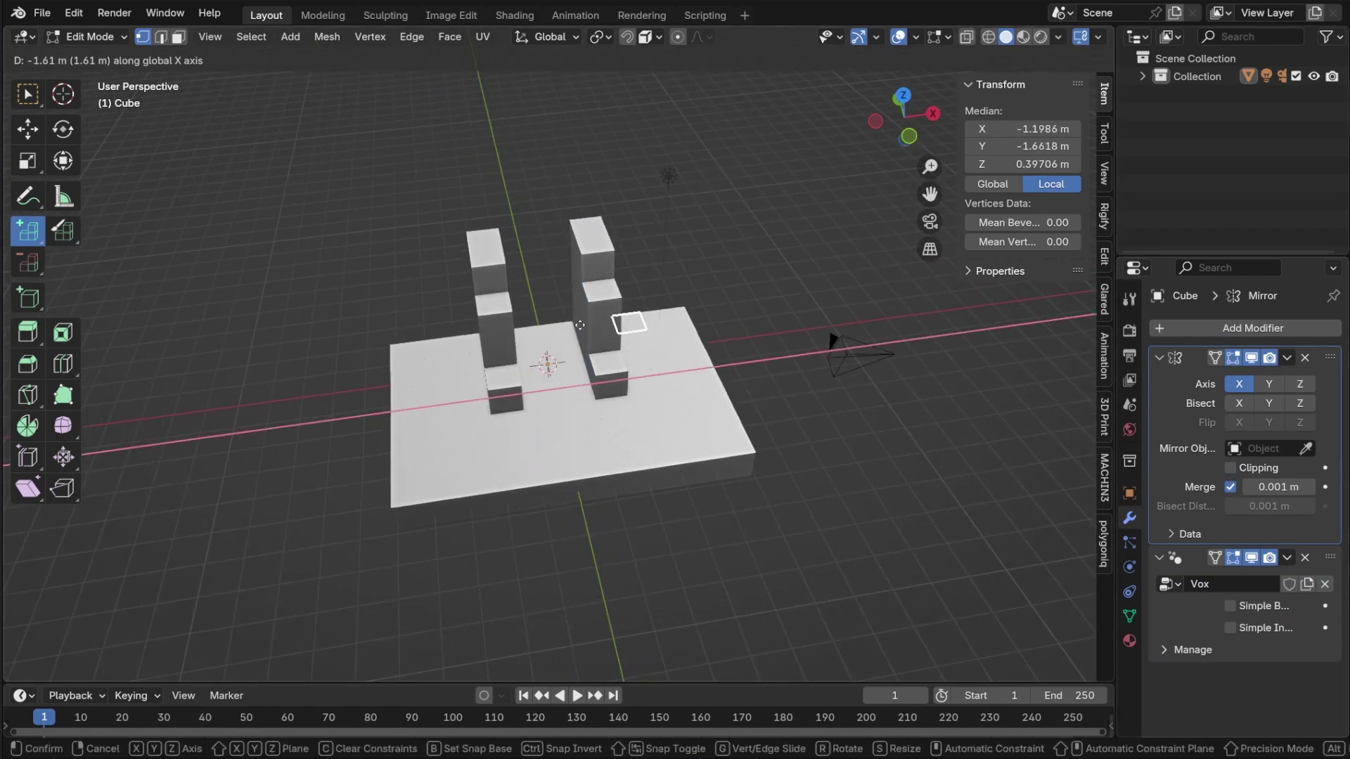
pyautogui.click(494, 336)
# - Stack a column of three voxels beside the stepped tower on the mirrored slab
pyautogui.moveTo(464, 357); pyautogui.dragTo(487, 319, button='middle')
pyautogui.moveTo(513, 437); pyautogui.dragTo(438, 453, button='middle')
pyautogui.click(434, 334)
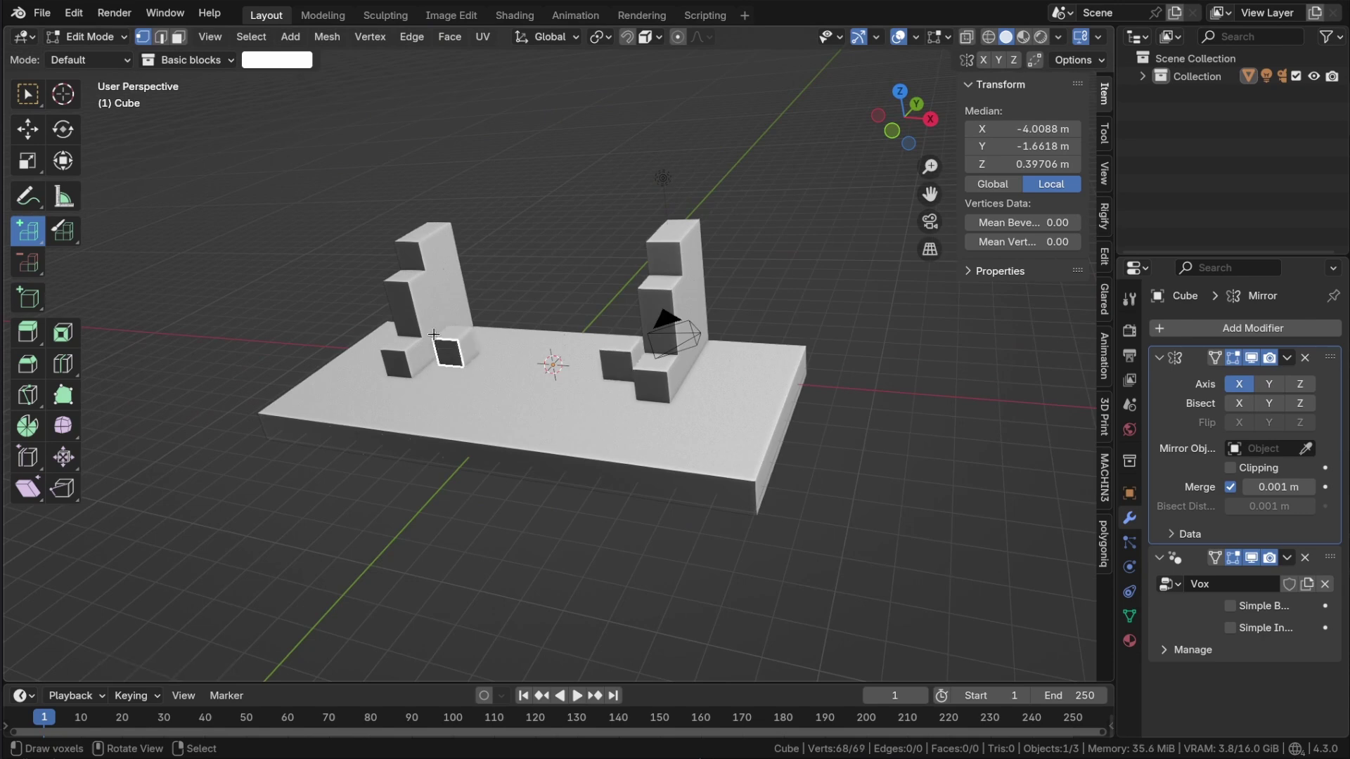
pyautogui.click(431, 330)
pyautogui.click(426, 293)
pyautogui.moveTo(574, 461); pyautogui.dragTo(768, 460, button='middle')
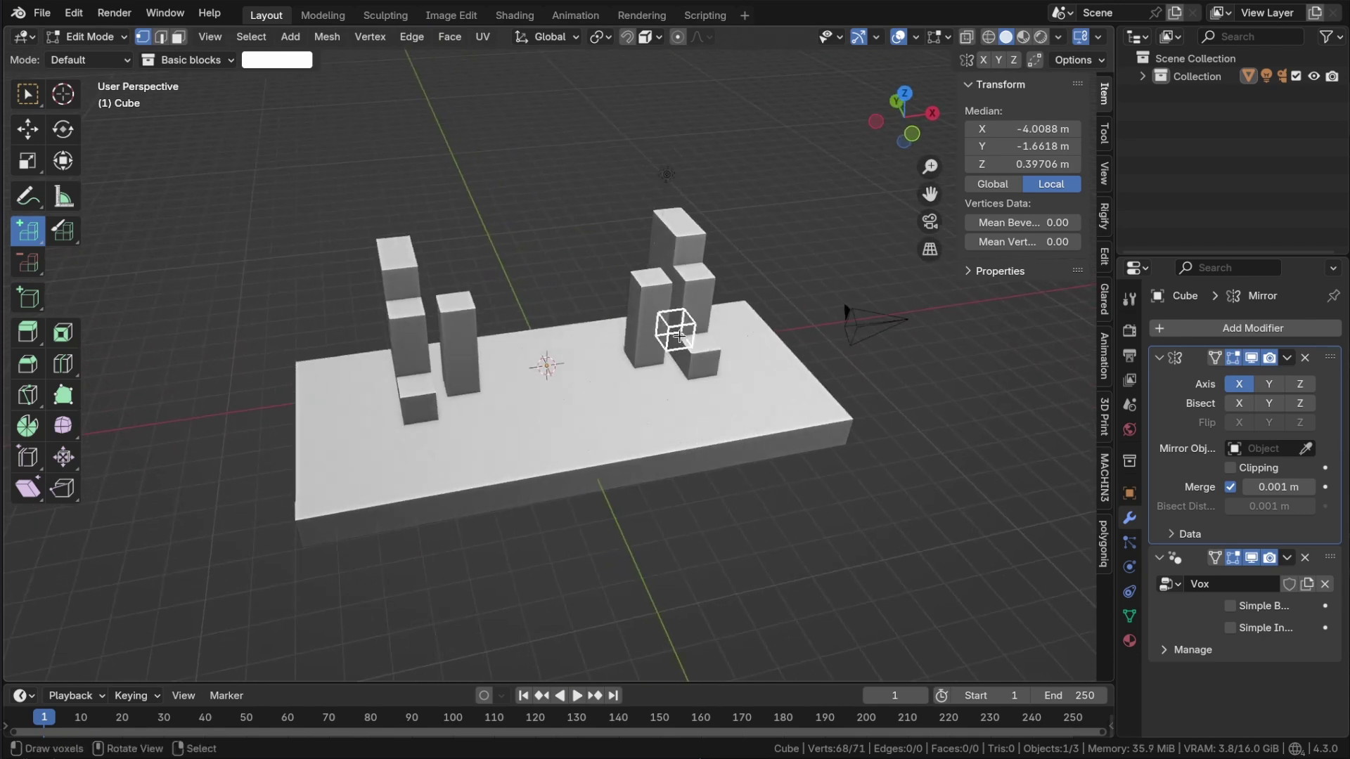
# - Thicken the new column beside the stepped tower with three more stacked voxels
pyautogui.moveTo(684, 347); pyautogui.dragTo(511, 399, button='middle')
pyautogui.moveTo(465, 388); pyautogui.dragTo(465, 327)
pyautogui.moveTo(608, 365)
pyautogui.mouseDown(button='middle')
pyautogui.moveTo(613, 499)
pyautogui.moveTo(755, 455)
pyautogui.moveTo(738, 450)
pyautogui.mouseUp(button='middle')
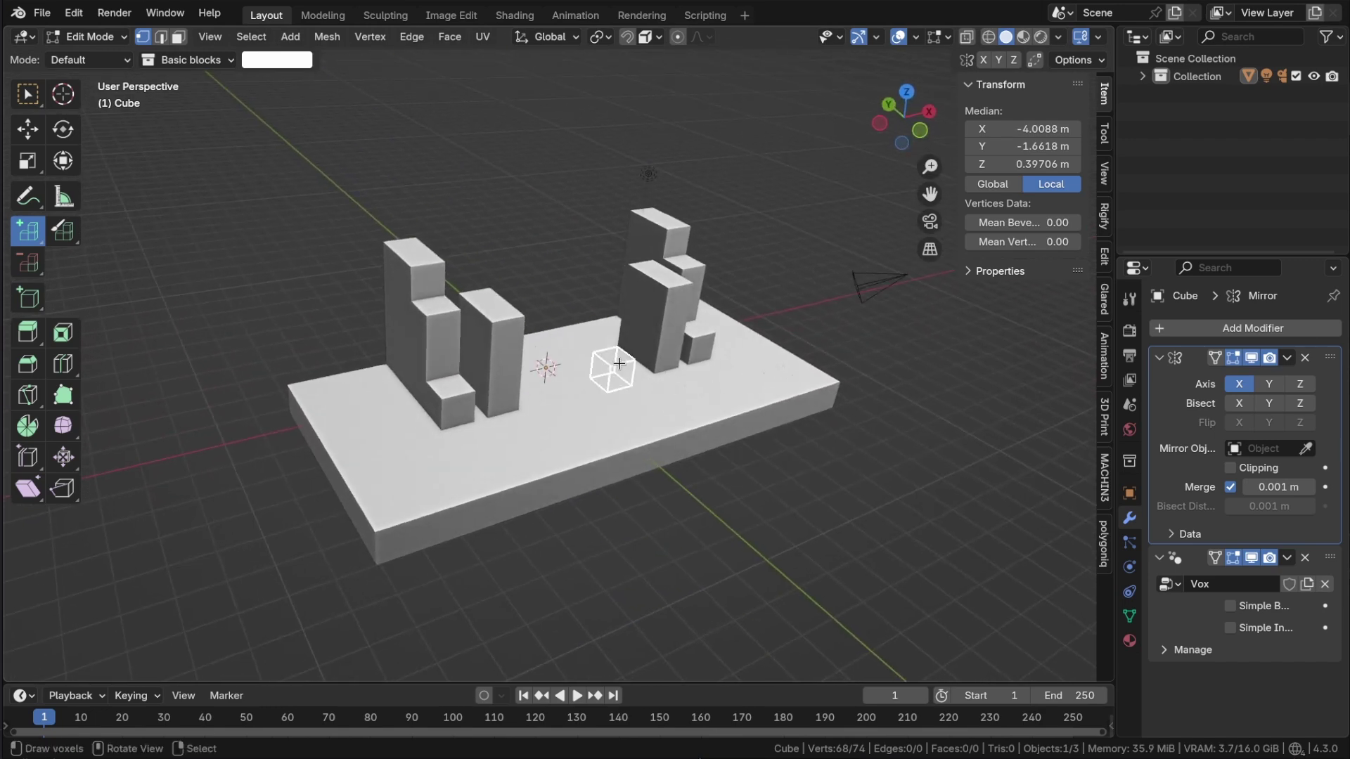
# - Align the mesh vertices to the voxel grid
pyautogui.press('F3')
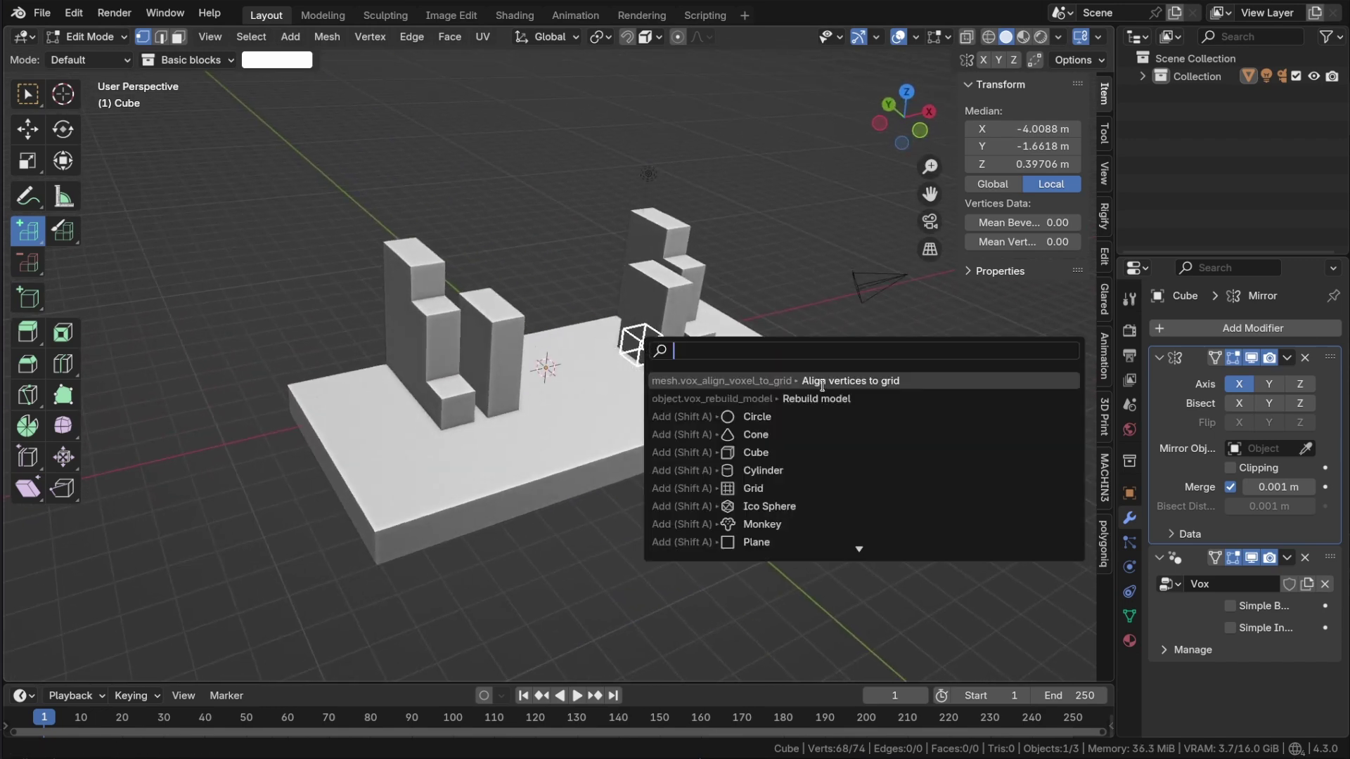
pyautogui.click(826, 381)
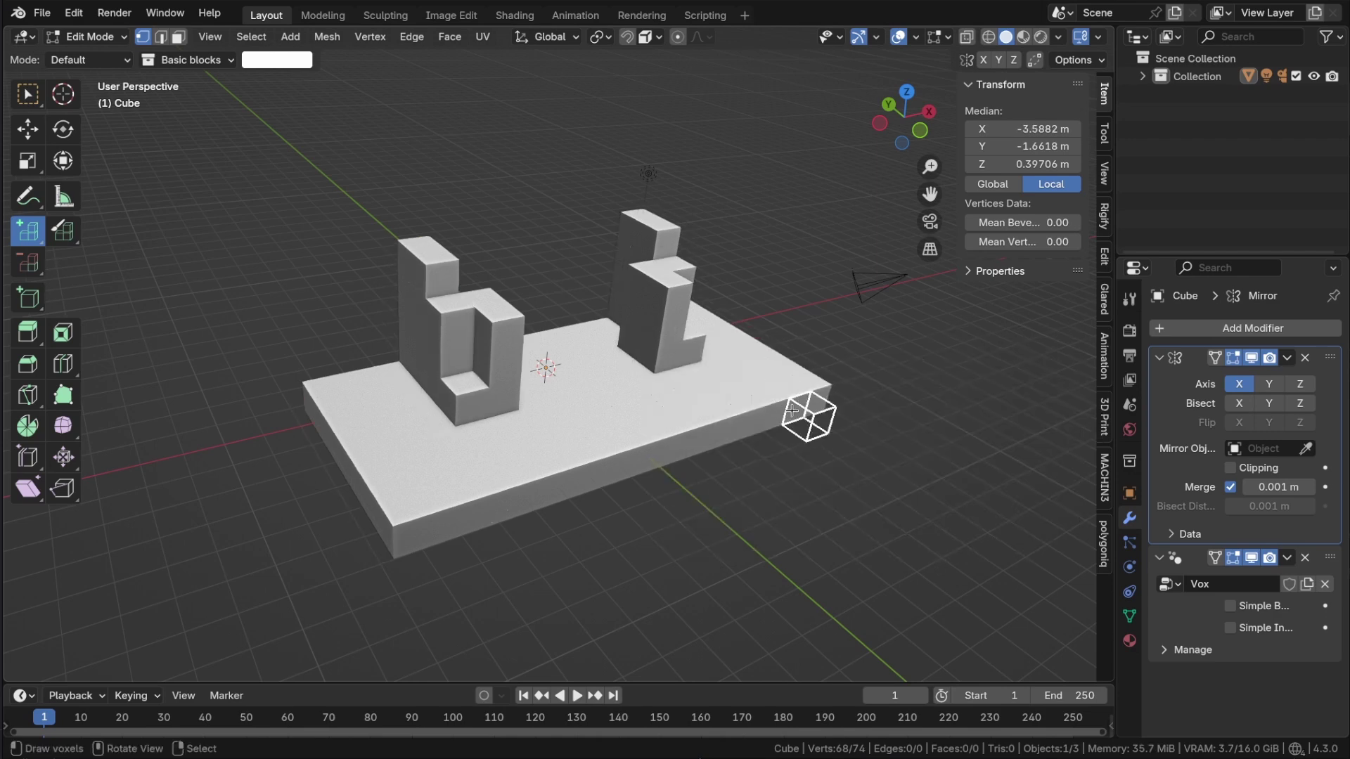
pyautogui.moveTo(809, 411); pyautogui.dragTo(730, 439, button='middle')
# - Move the whole voxel object in Object Mode to about X 0.377 m, Y 0.295 m, Z 0.758 m
pyautogui.press('Tab')
pyautogui.press('g')
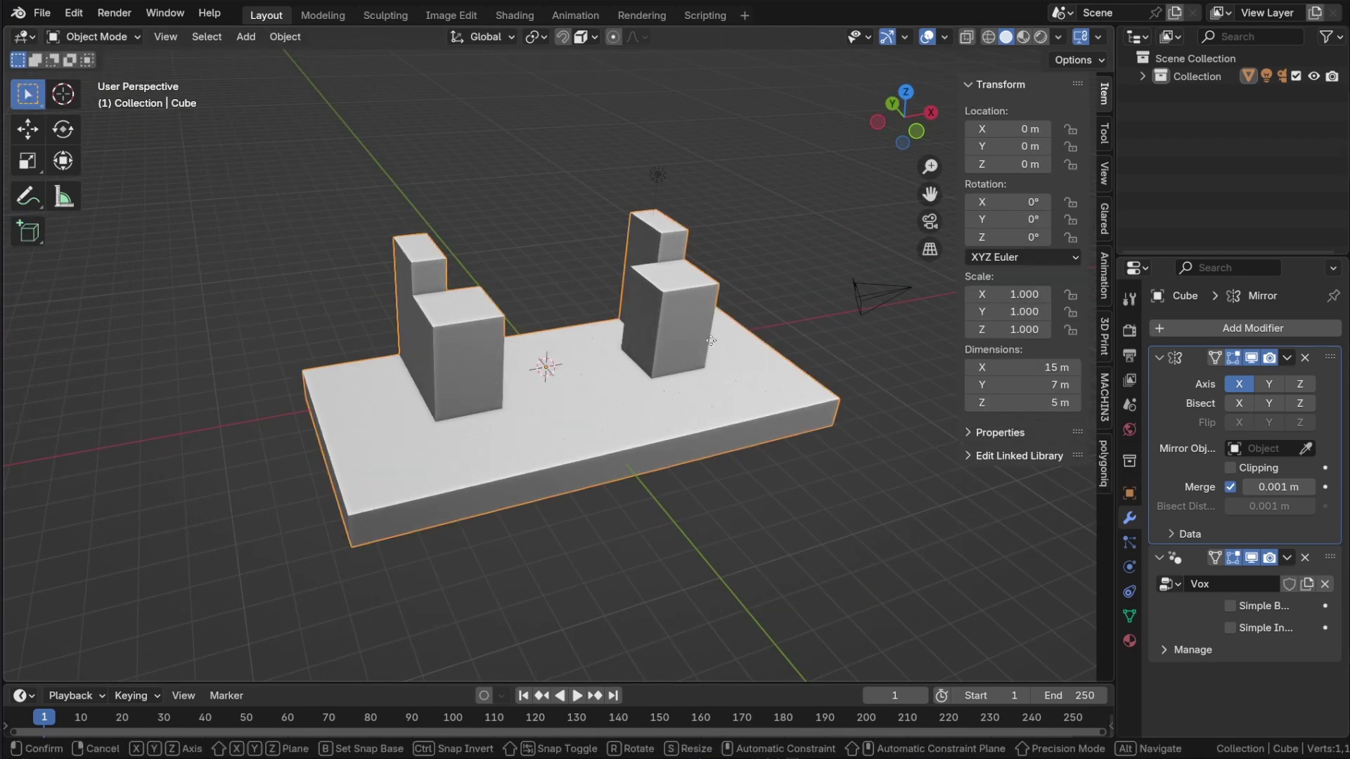
pyautogui.press('Escape')
# - Add voxels beside the thick block on the slab in Edit Mode and return to Object Mode
pyautogui.press('Tab')
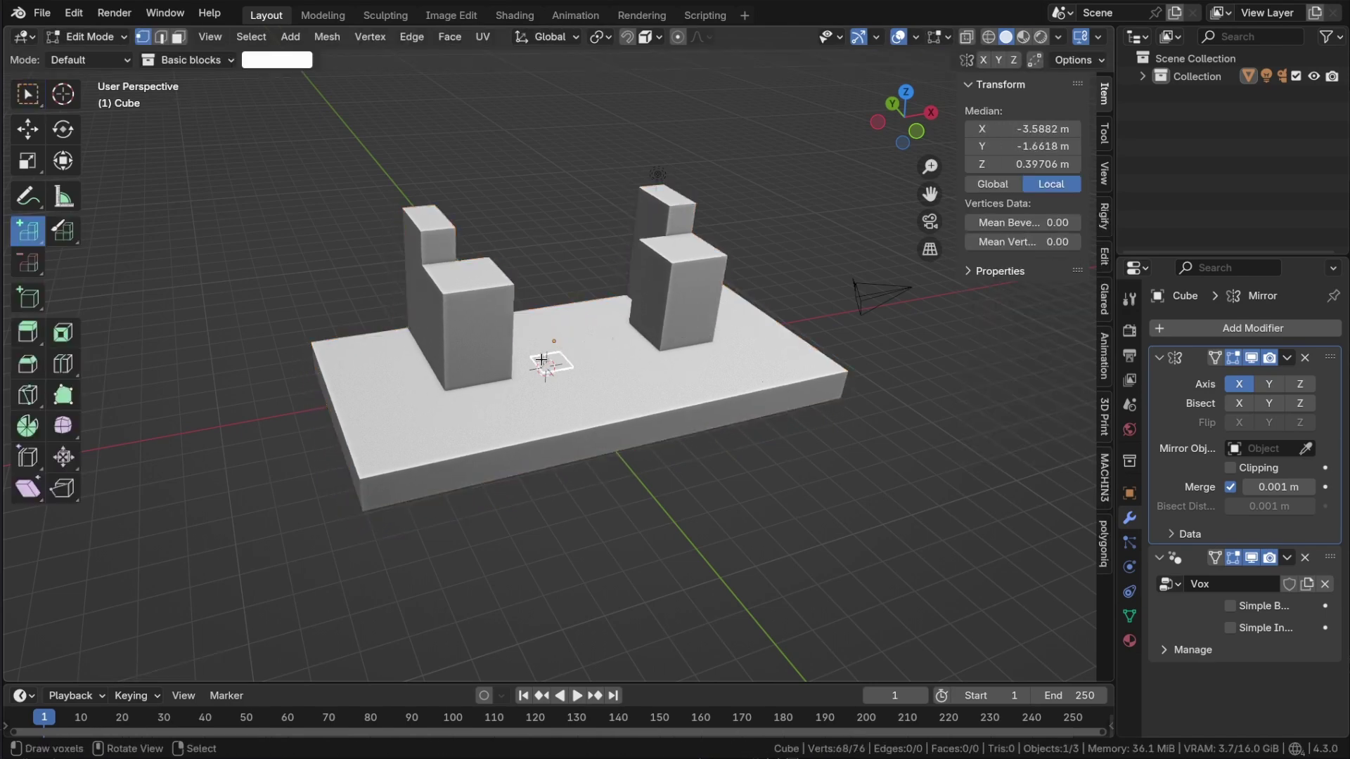
pyautogui.click(521, 365)
pyautogui.press('Tab')
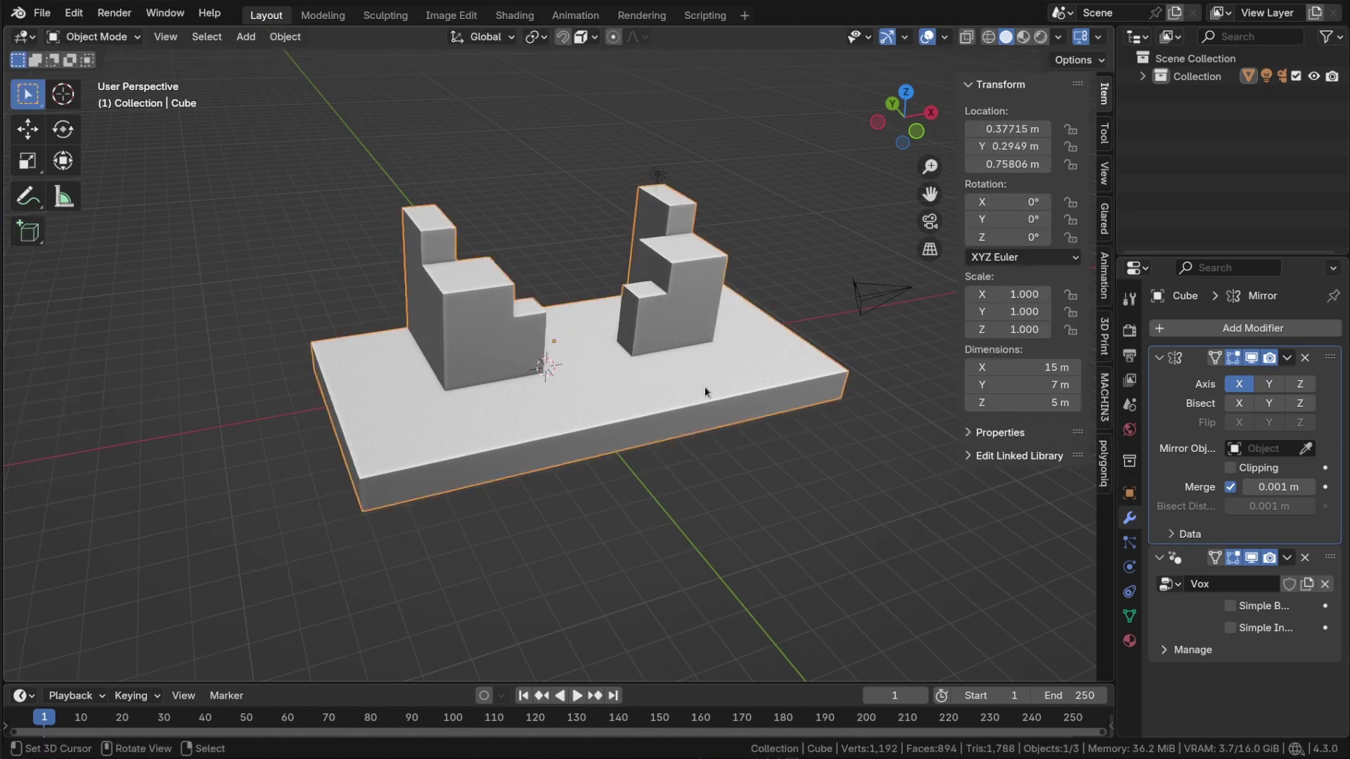
# - Move the voxel object to about X 0.257 m, Y 0.756 m, Z 1.391 m and rotate it to about 7.2°, 18.6°, −10.3°
pyautogui.press('g')
pyautogui.click(809, 301)
pyautogui.press('r')
pyautogui.click(738, 430)
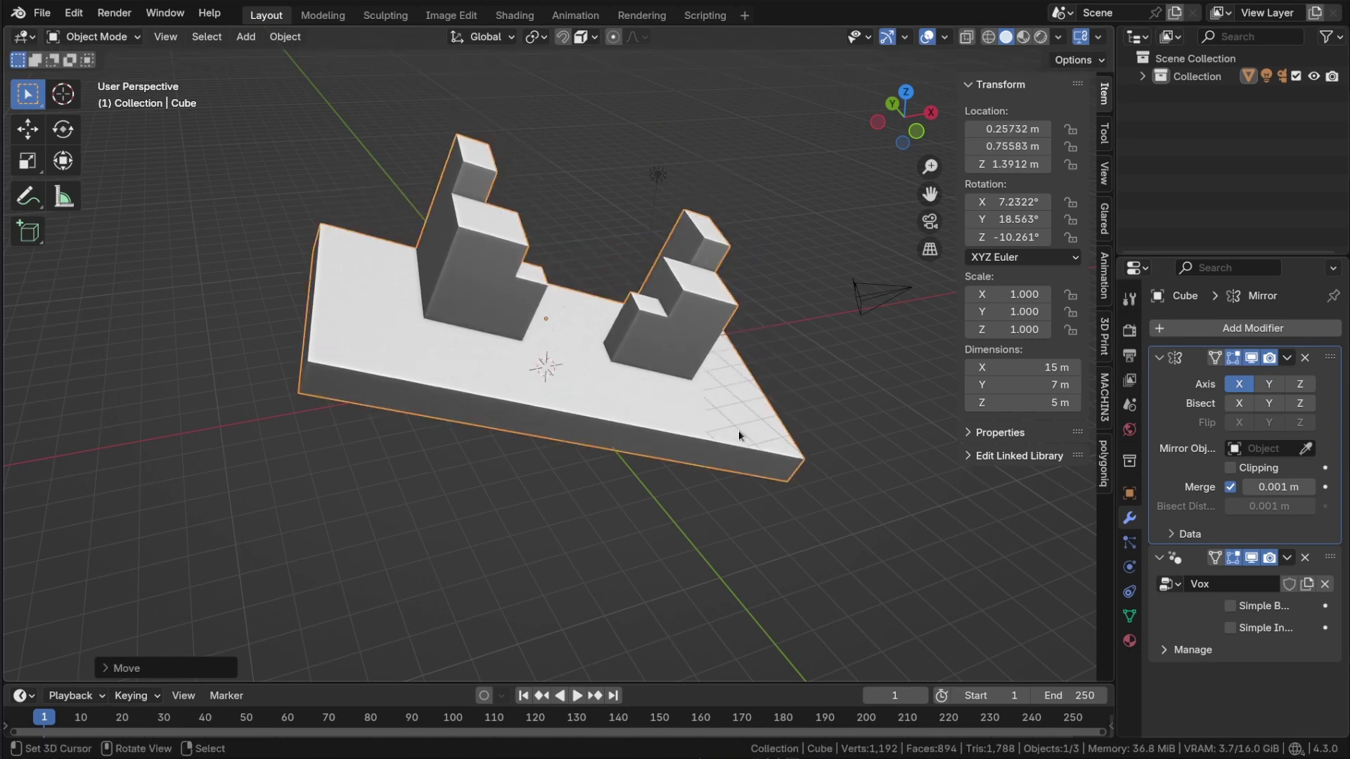
# - Draw a tall voxel column beside the thick block on the tilted slab in Edit Mode
pyautogui.press('Tab')
pyautogui.click(528, 267)
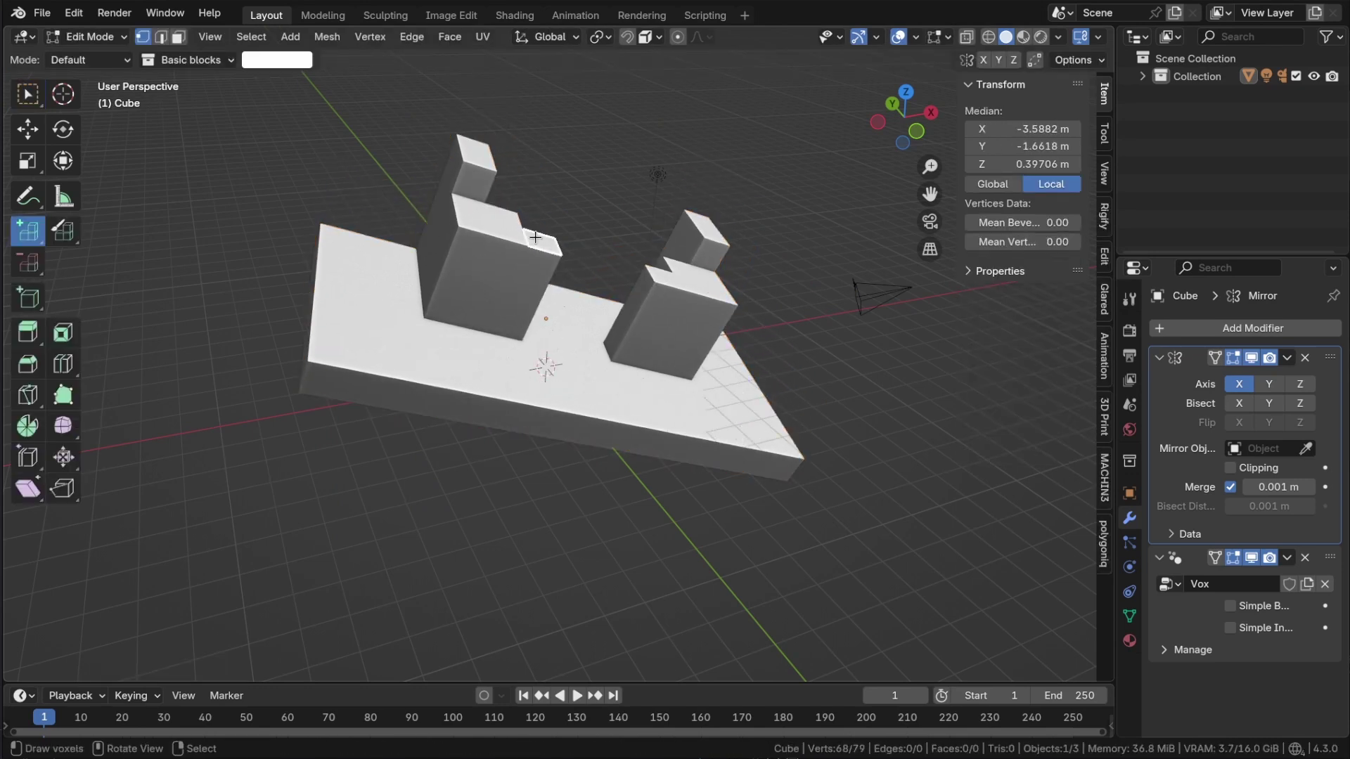
pyautogui.click(536, 237)
pyautogui.click(540, 264)
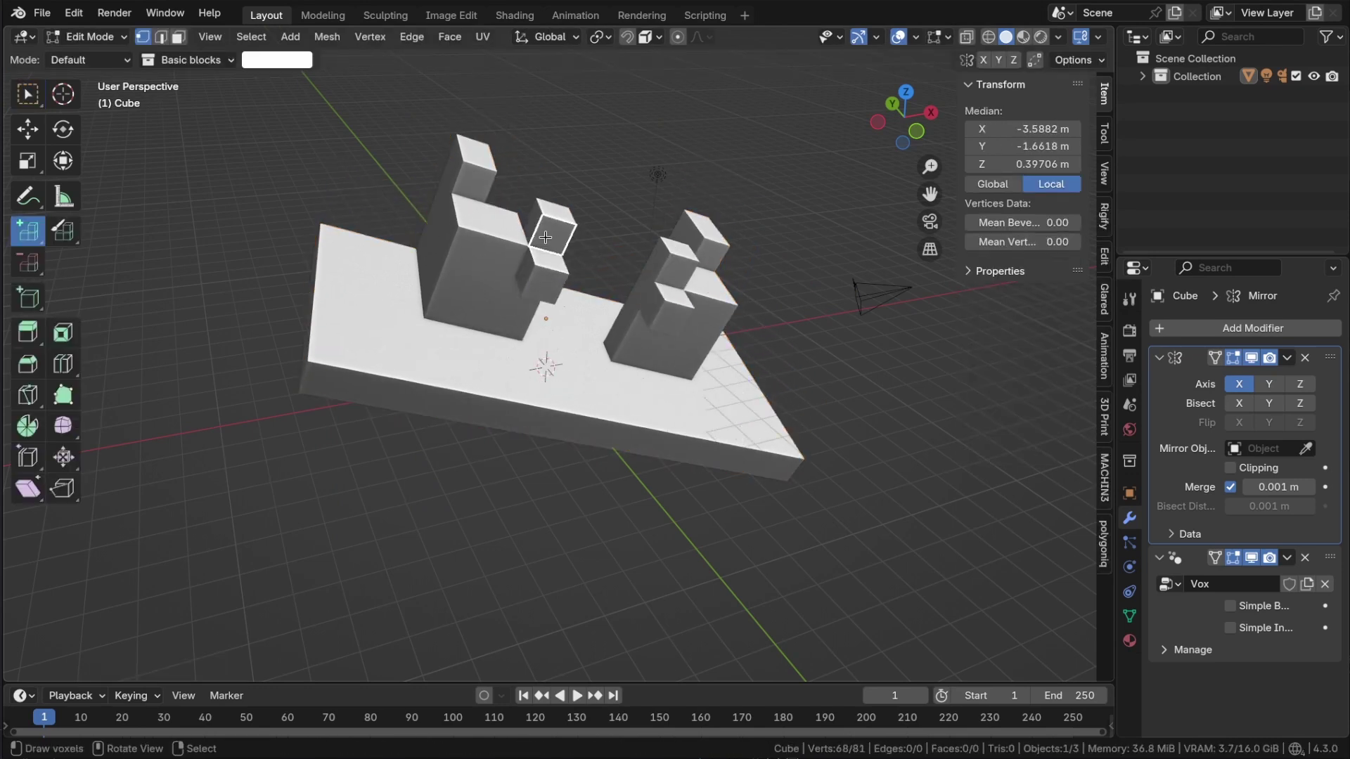
pyautogui.click(537, 291)
pyautogui.click(521, 317)
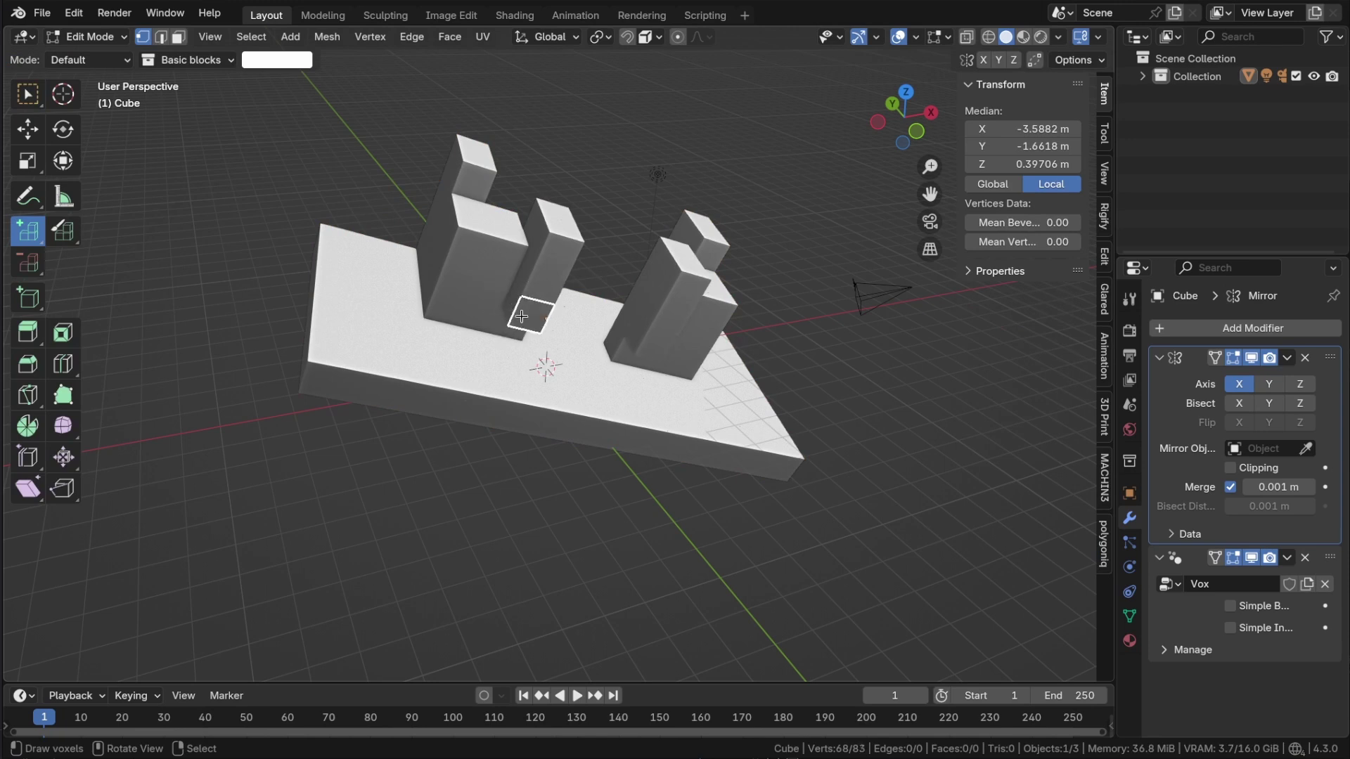
pyautogui.click(512, 334)
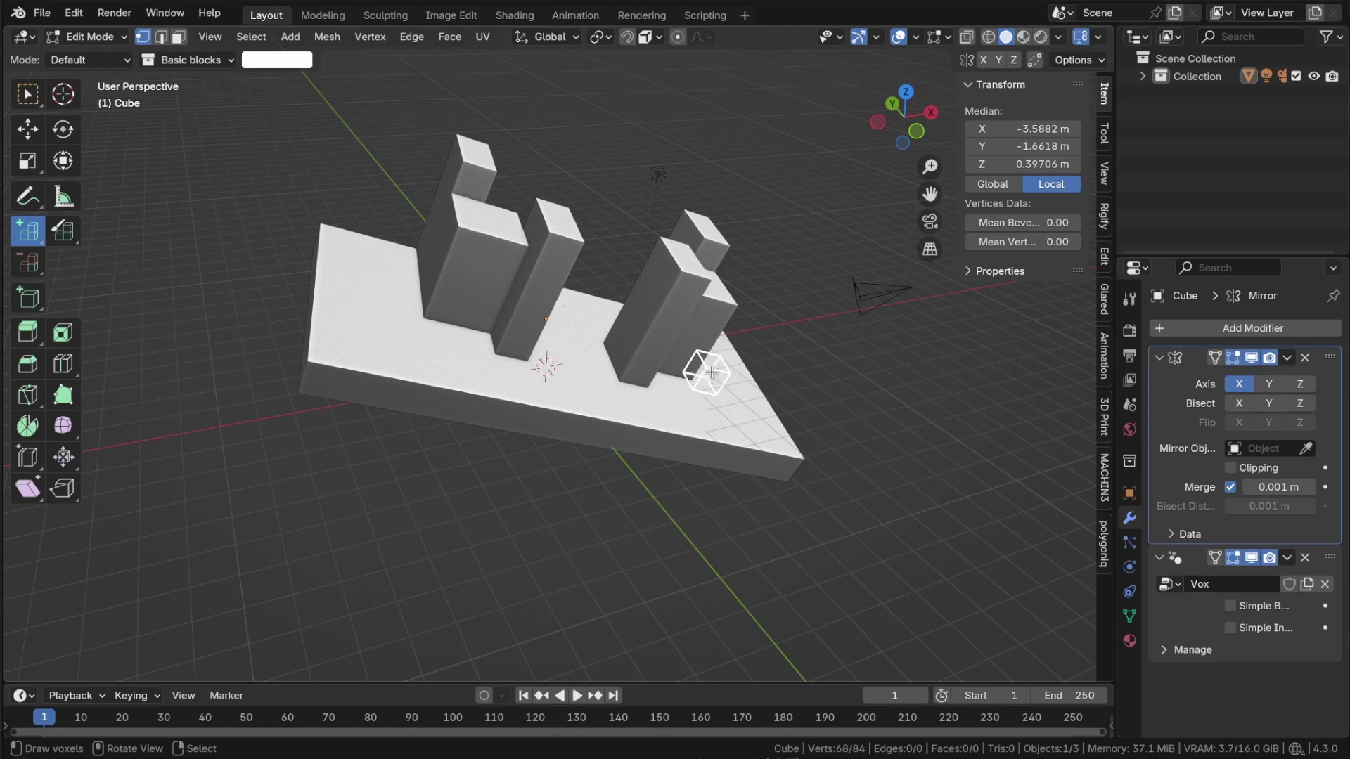
# - Clear the voxel object's rotation and location in Object Mode
pyautogui.press('Tab')
pyautogui.hotkey('alt', 'g')
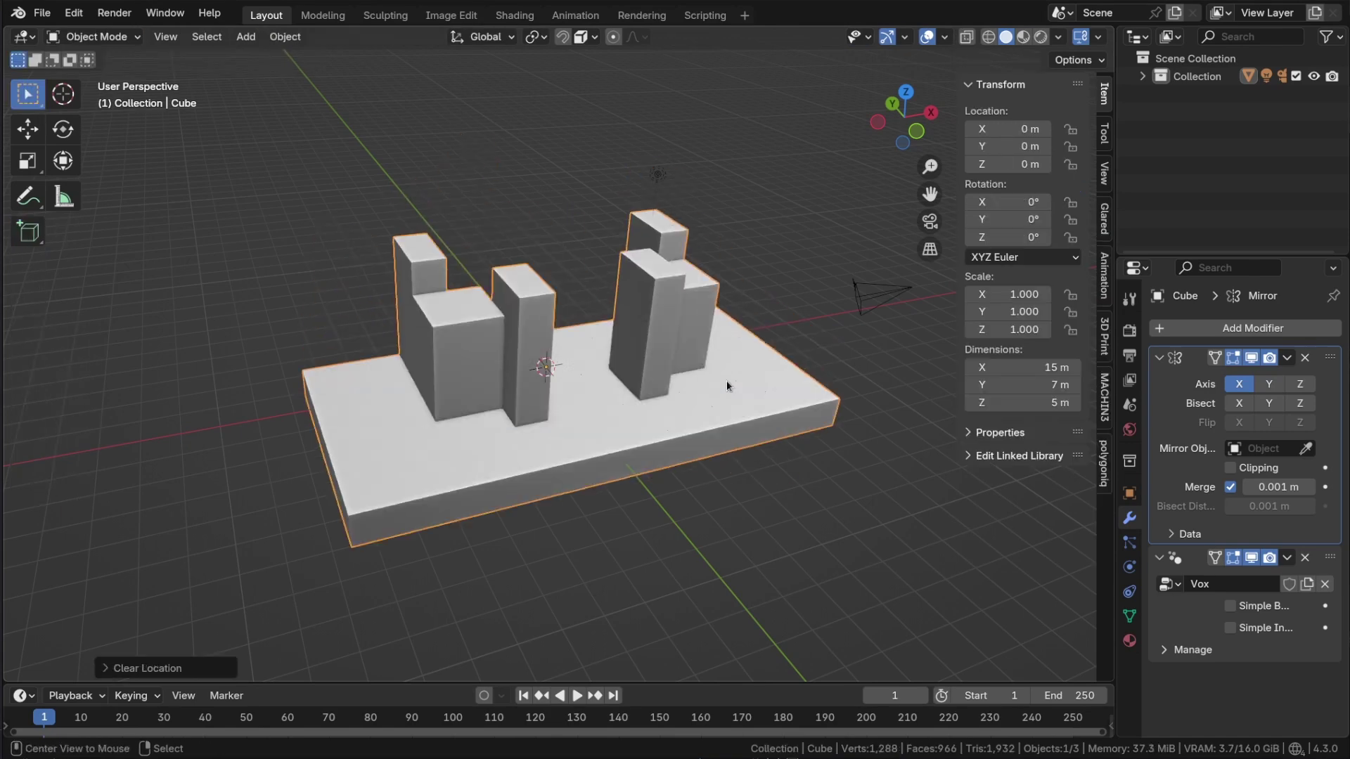
# - Activate voxel painting in Brush mode in Edit Mode and set the brush colour to light blue
pyautogui.press('Tab')
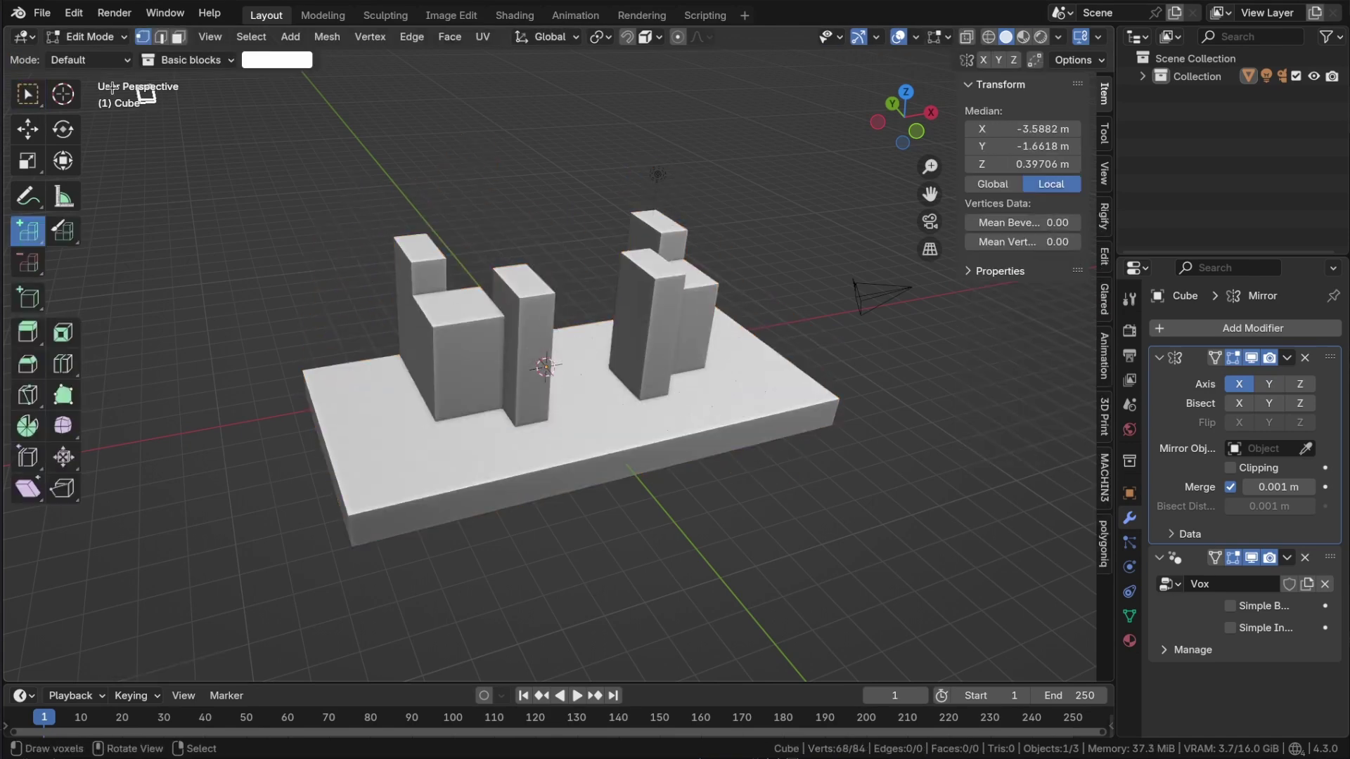
pyautogui.click(62, 232)
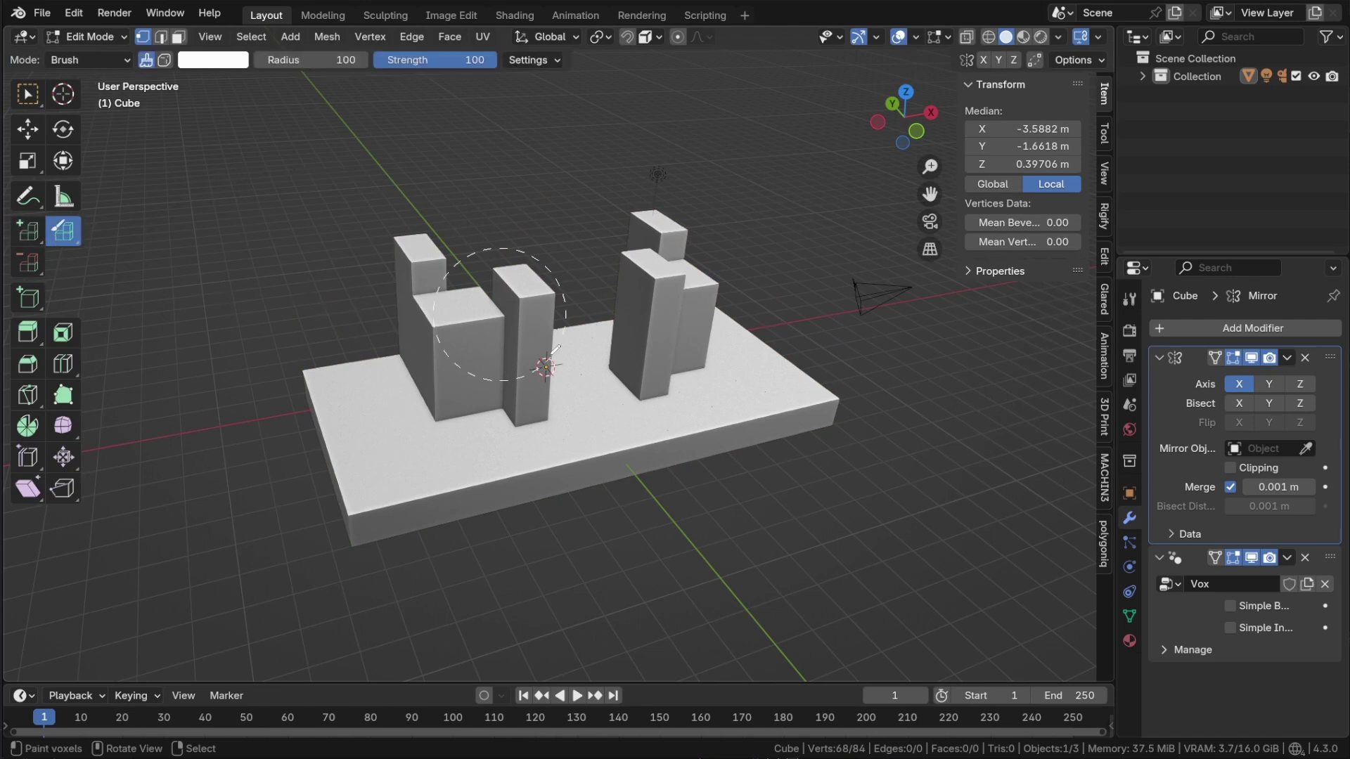
pyautogui.click(225, 66)
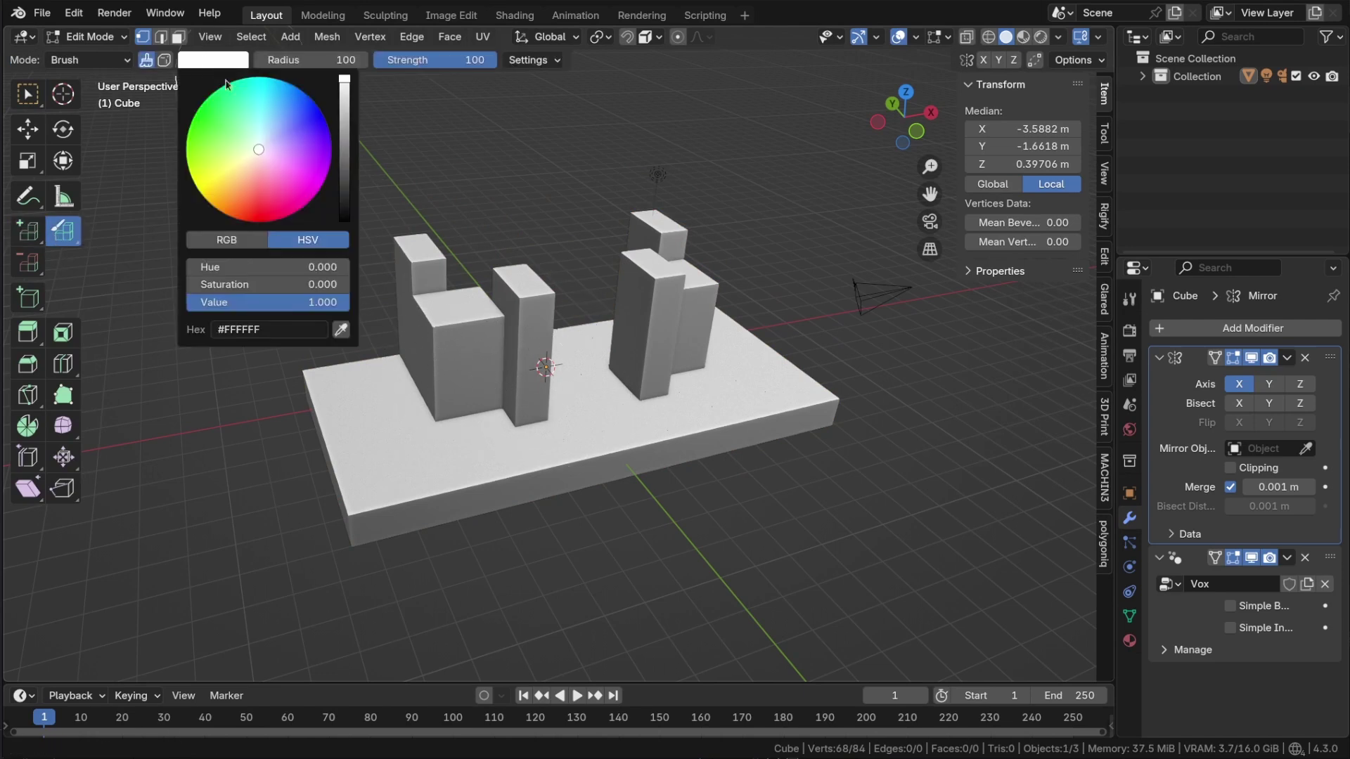
pyautogui.moveTo(268, 125); pyautogui.dragTo(294, 110)
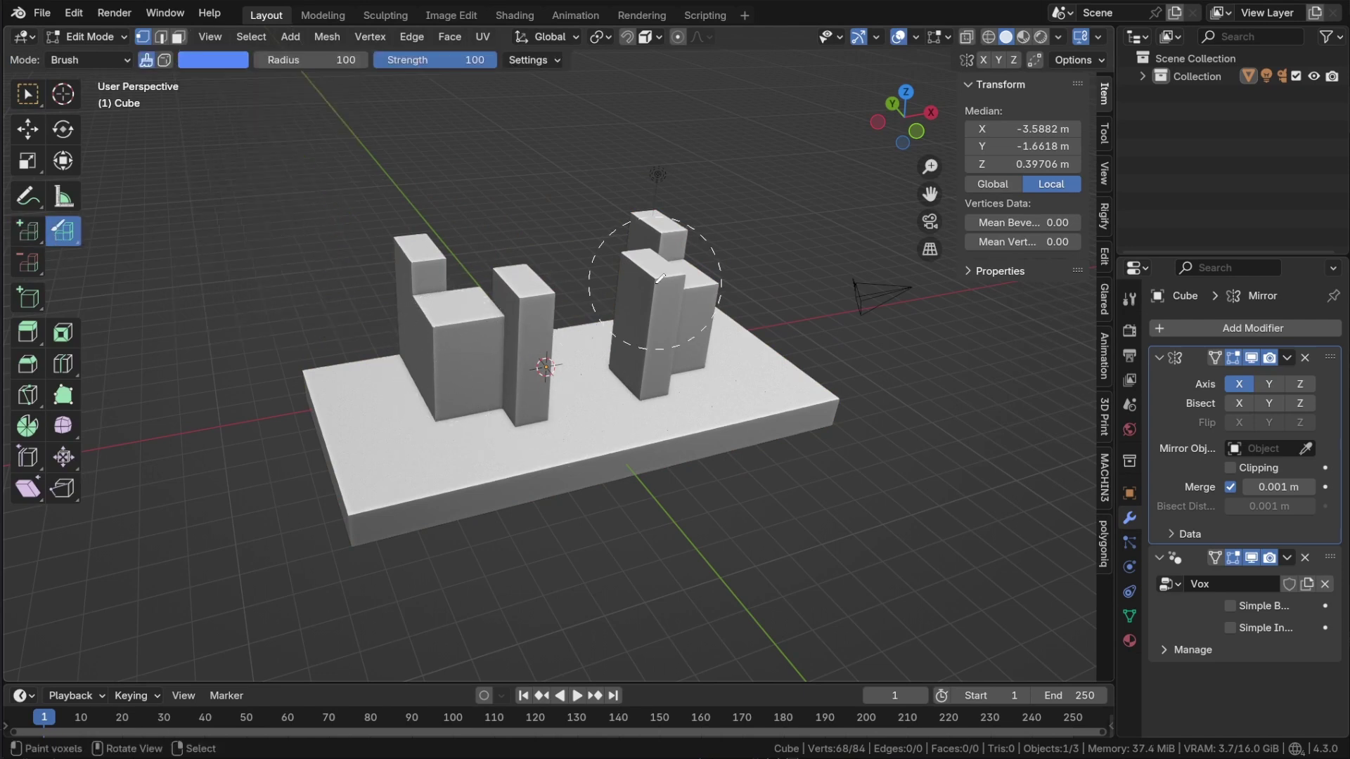
# - Show the model in Material Preview shading and paint the thick block, front column and slab's front middle blue
pyautogui.press('z')
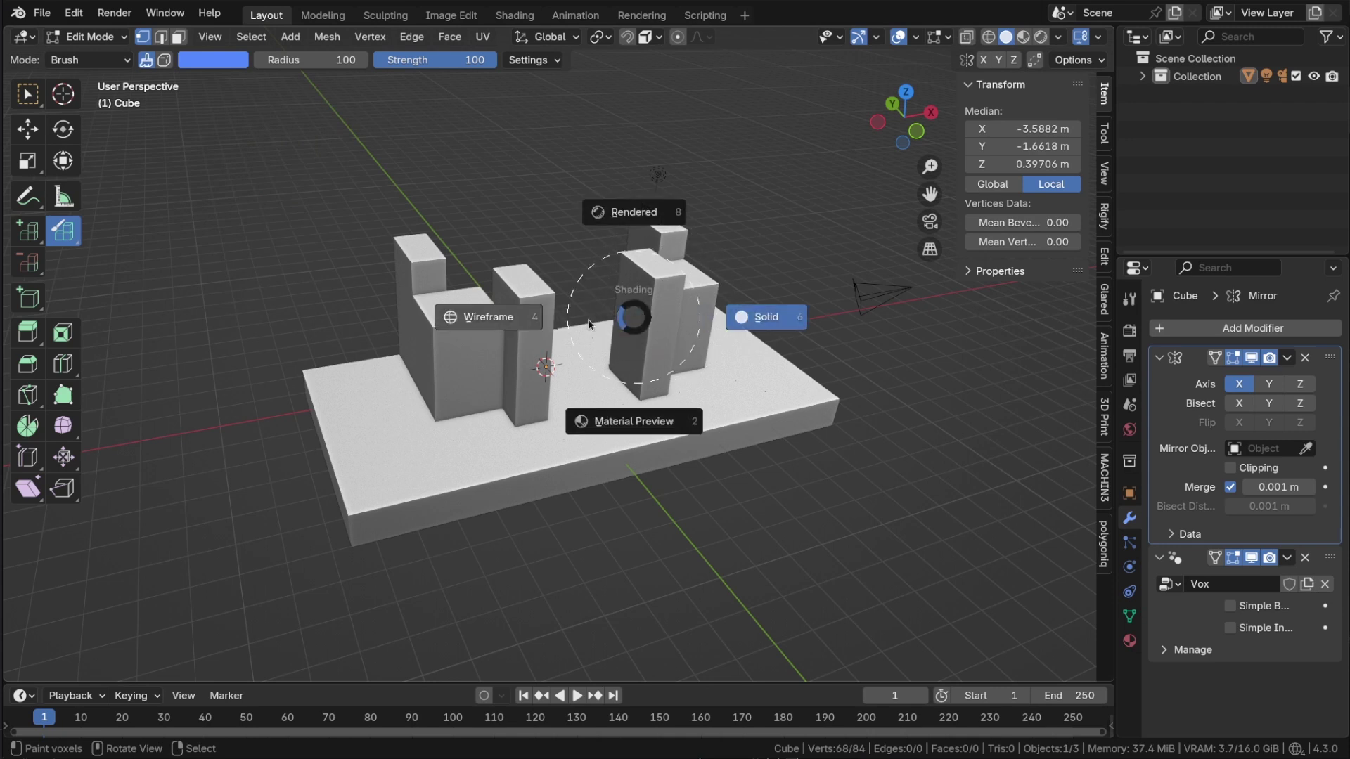
pyautogui.click(616, 428)
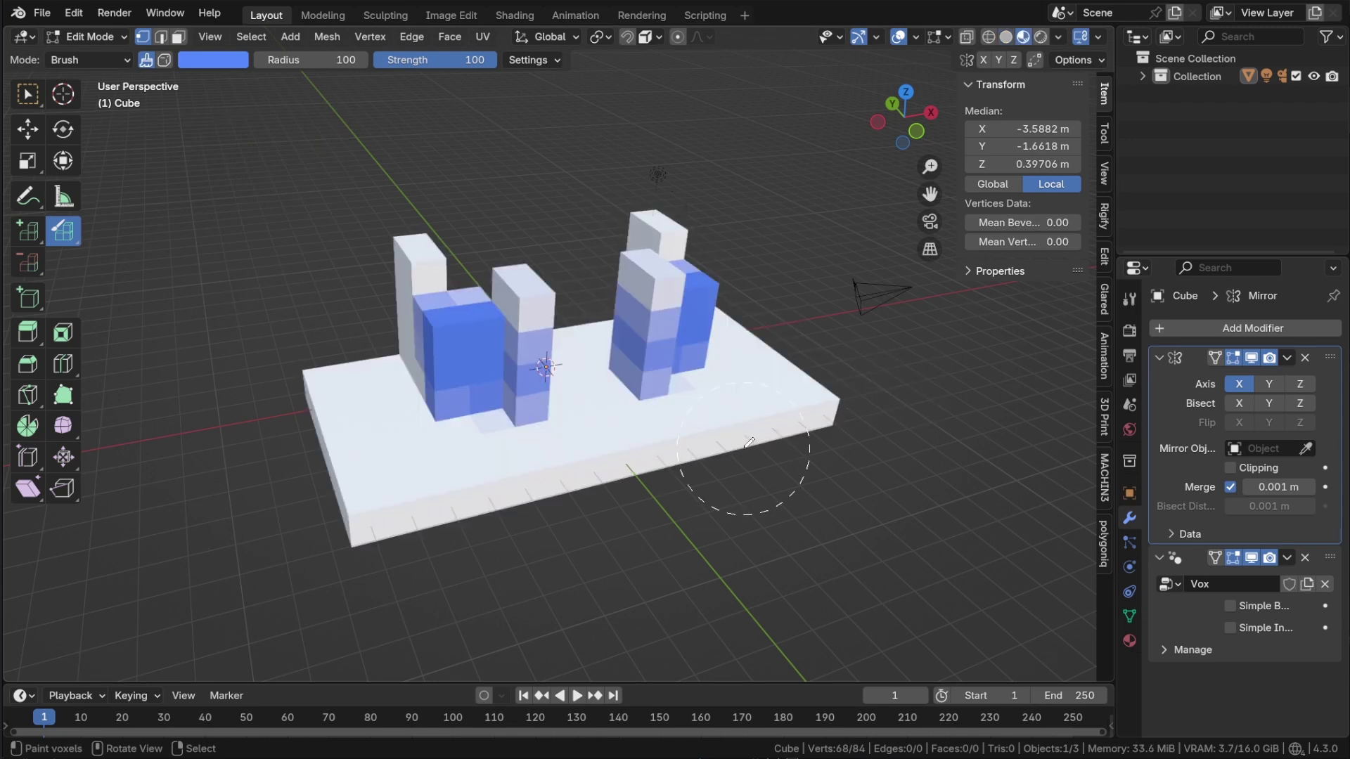
pyautogui.moveTo(437, 343)
pyautogui.mouseDown()
pyautogui.moveTo(454, 380)
pyautogui.moveTo(520, 418)
pyautogui.moveTo(485, 478)
pyautogui.moveTo(625, 444)
pyautogui.mouseUp()
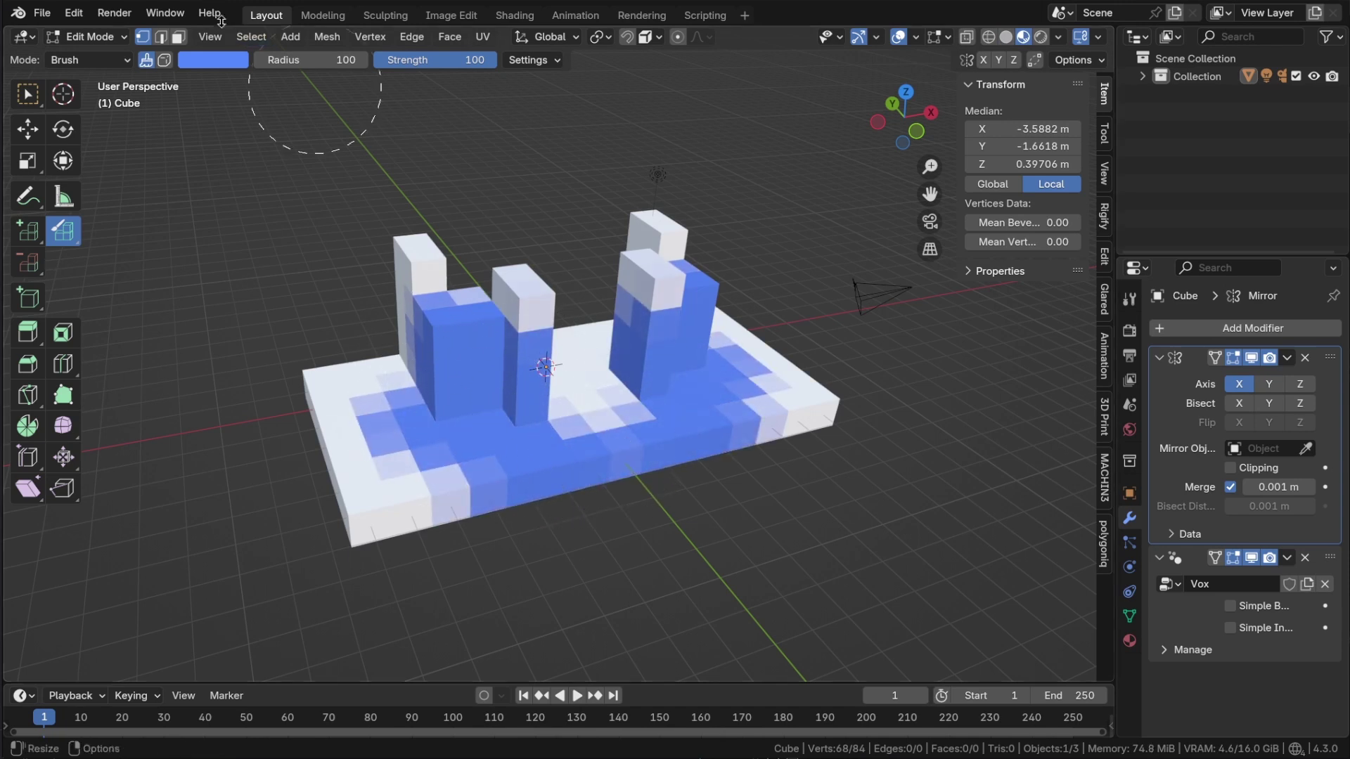
# - Set the brush colour to light green and paint the slab's outer end
pyautogui.click(193, 59)
pyautogui.click(262, 92)
pyautogui.moveTo(365, 397)
pyautogui.mouseDown()
pyautogui.moveTo(355, 436)
pyautogui.moveTo(436, 509)
pyautogui.moveTo(364, 493)
pyautogui.mouseUp()
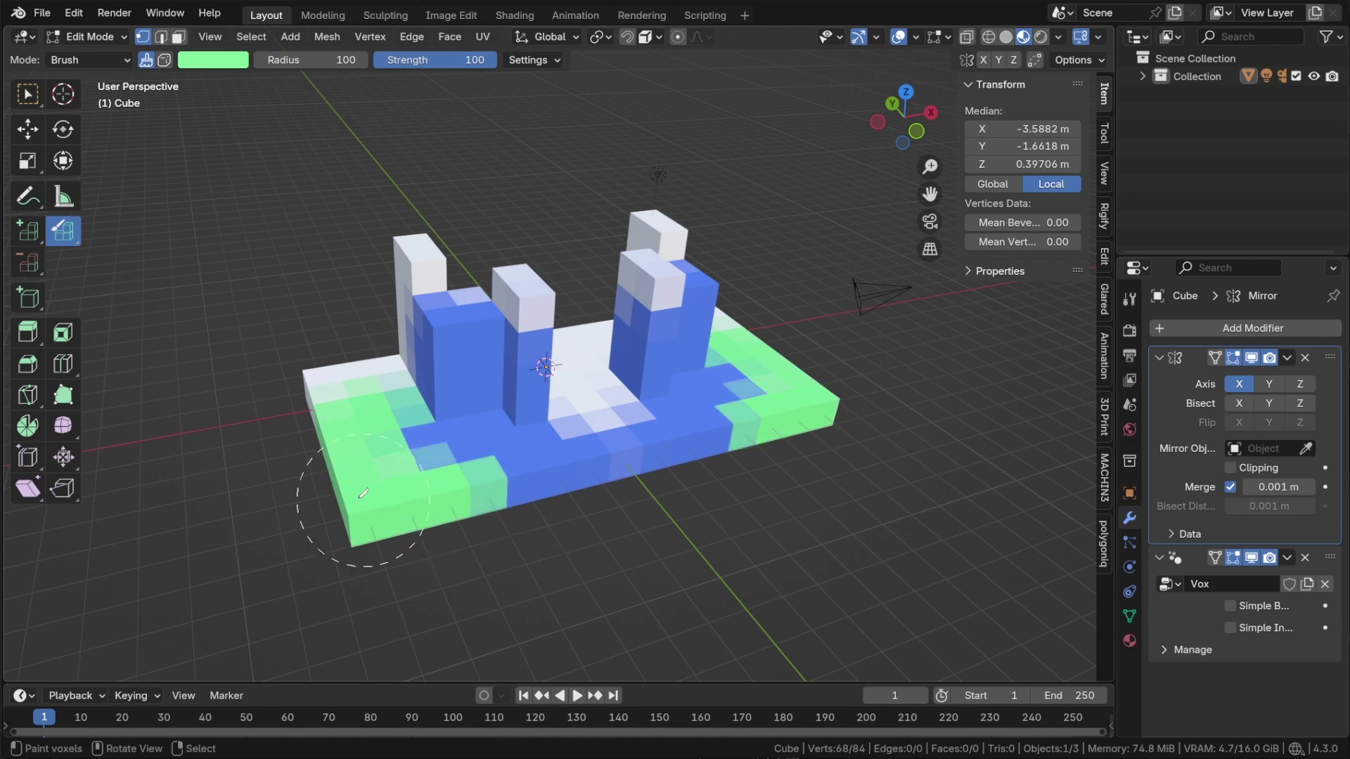
# - Set the paint mode to Per Voxel and fill the remaining unpainted voxels on the slab's outer end green
pyautogui.click(99, 62)
pyautogui.click(98, 82)
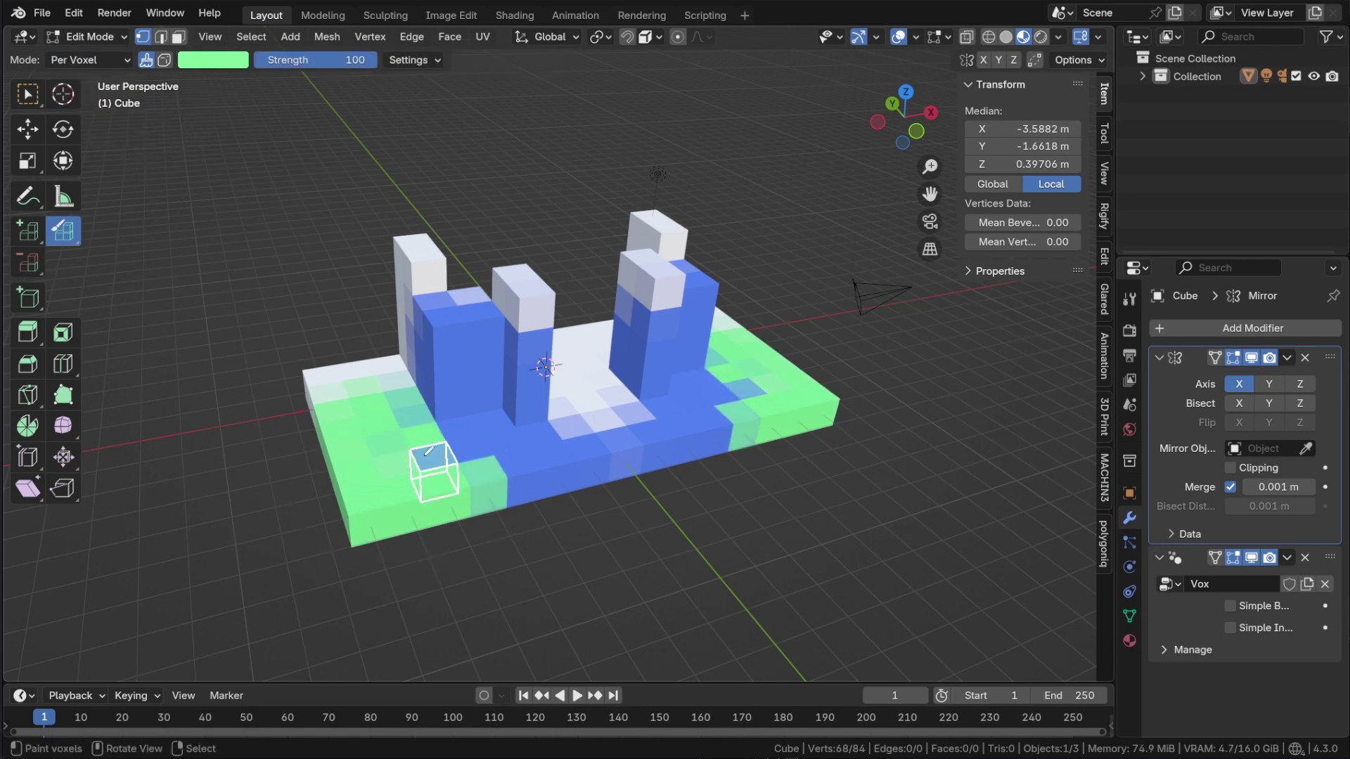
pyautogui.moveTo(426, 451)
pyautogui.mouseDown()
pyautogui.moveTo(431, 465)
pyautogui.moveTo(367, 442)
pyautogui.moveTo(391, 405)
pyautogui.moveTo(376, 361)
pyautogui.moveTo(345, 371)
pyautogui.moveTo(368, 382)
pyautogui.mouseUp()
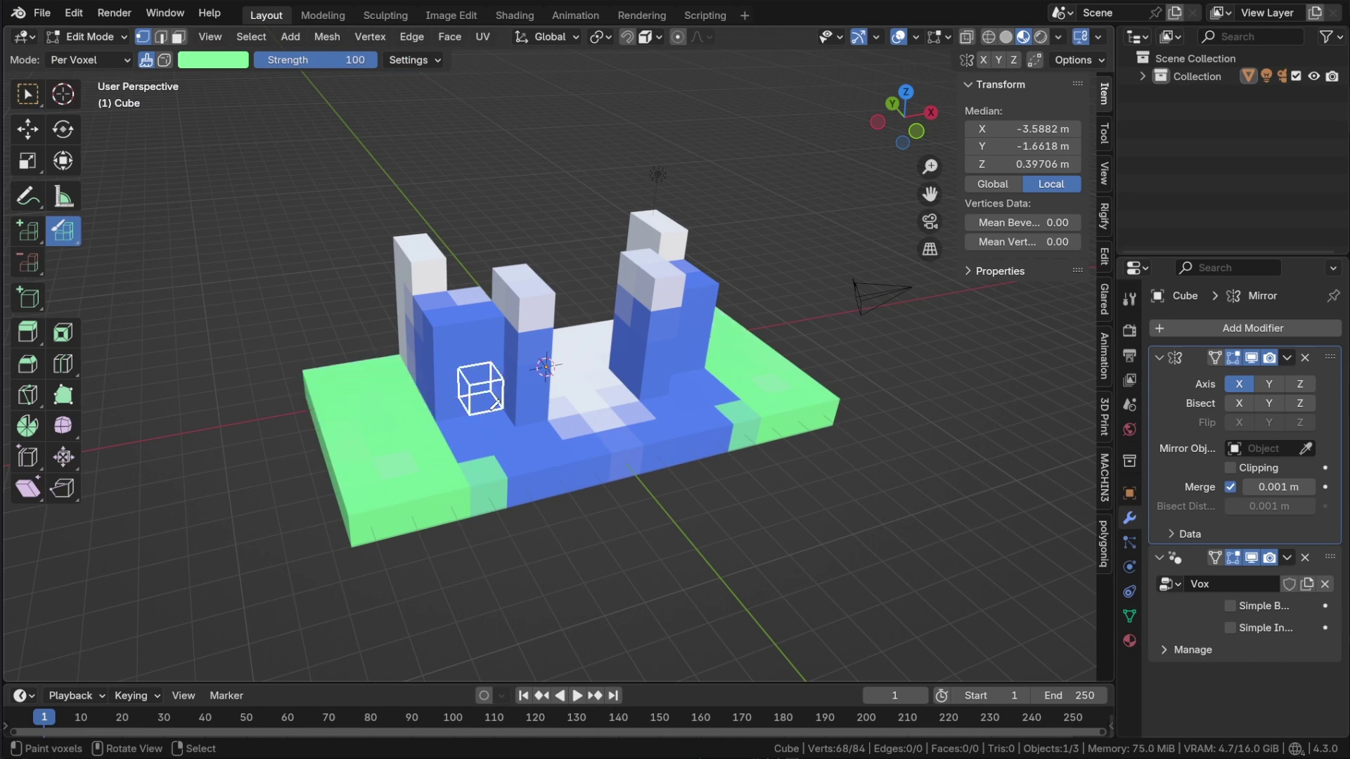
# - Sample colours from the model to paint the slab voxel in front of the thick block green and the front column's top blue
pyautogui.press('alt')
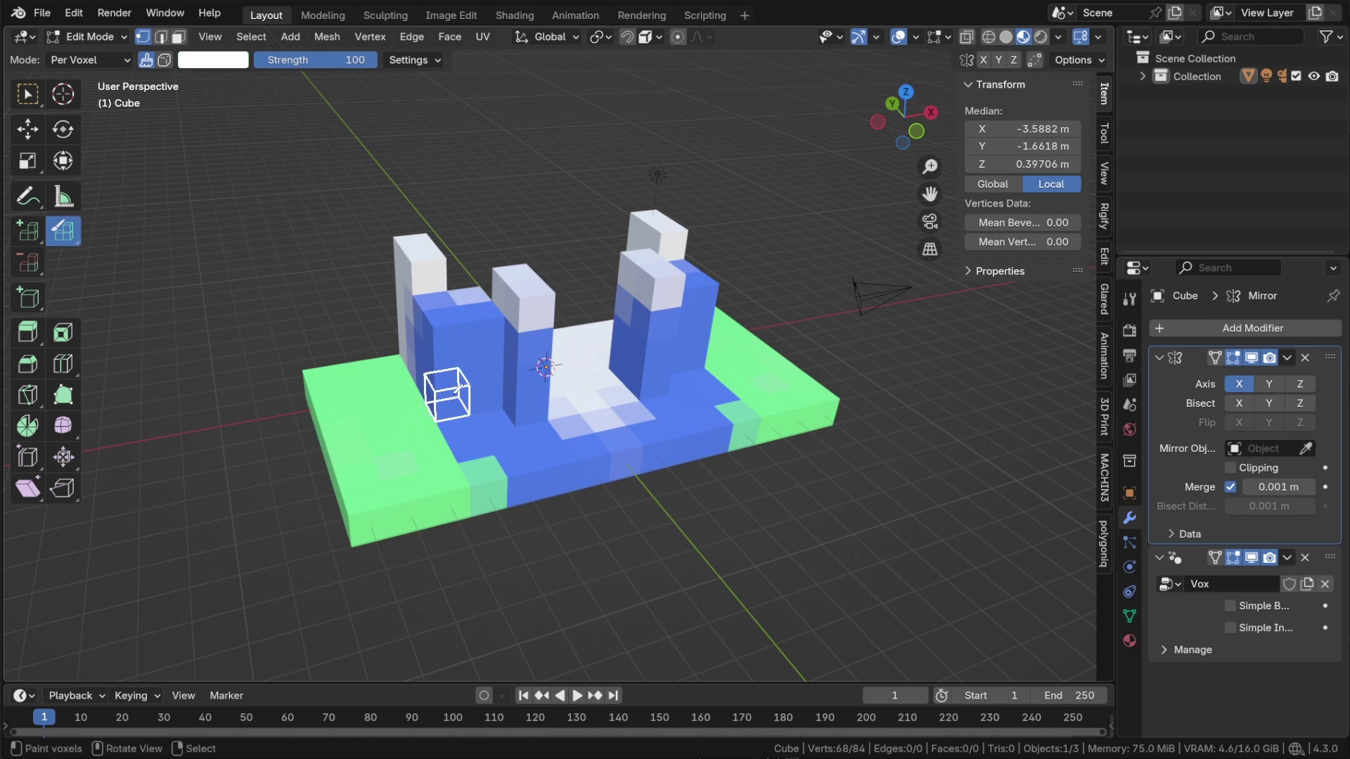
pyautogui.click(460, 432)
pyautogui.keyDown('alt'); pyautogui.click(470, 446); pyautogui.keyUp('alt')
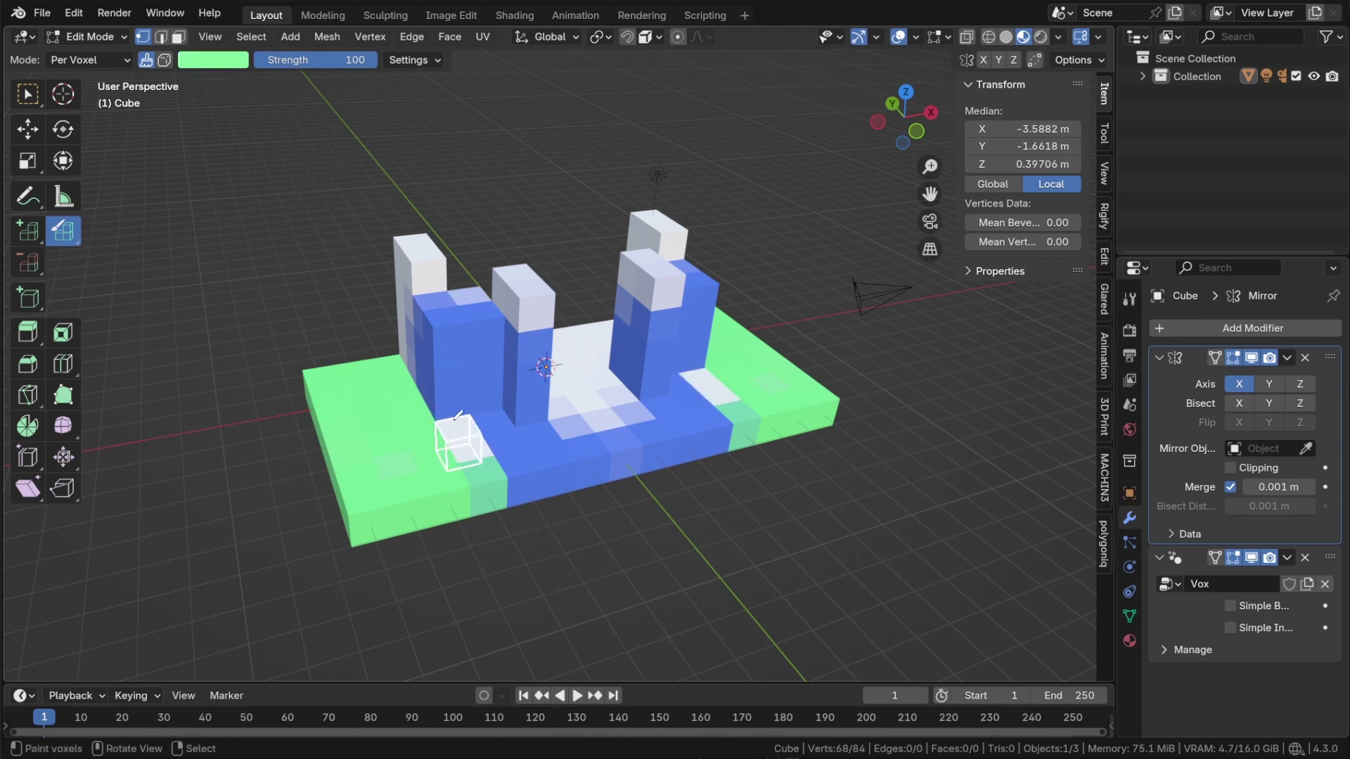
pyautogui.click(460, 432)
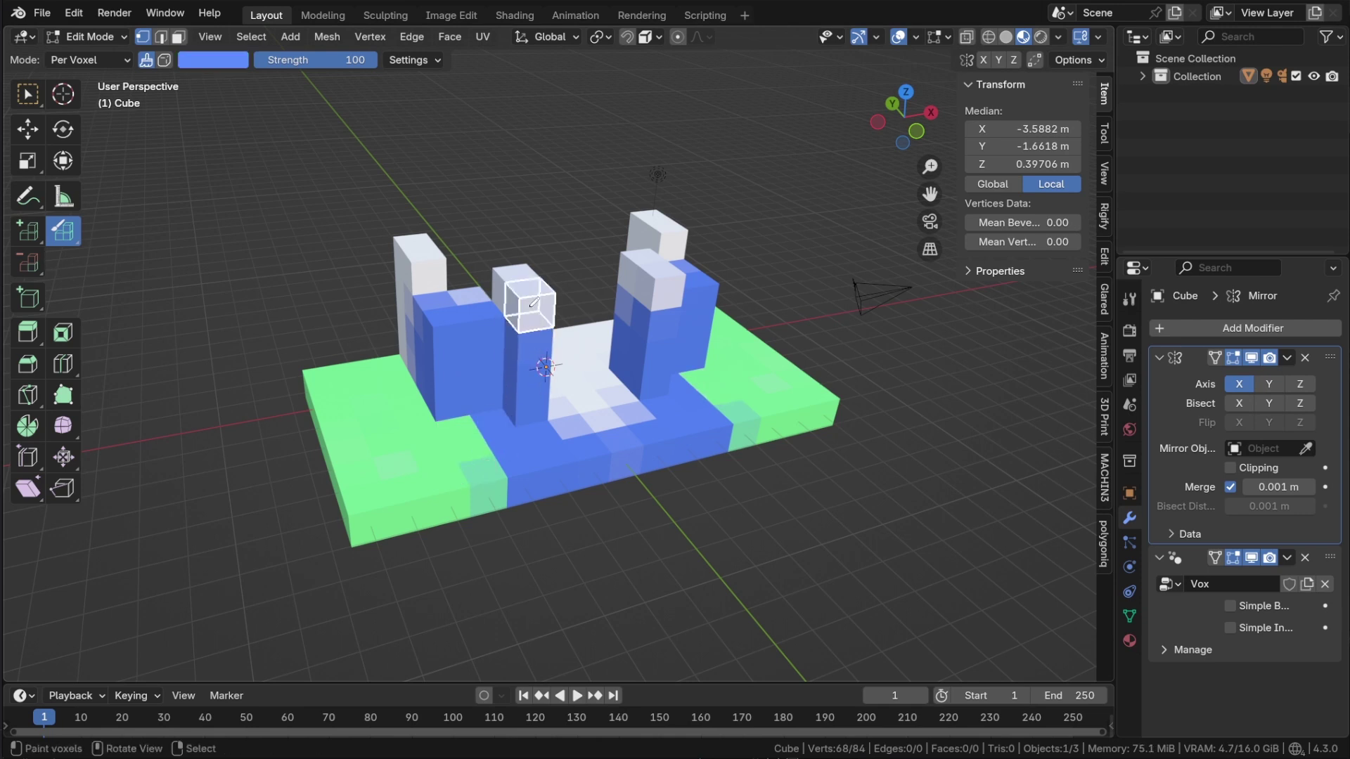
pyautogui.click(511, 292)
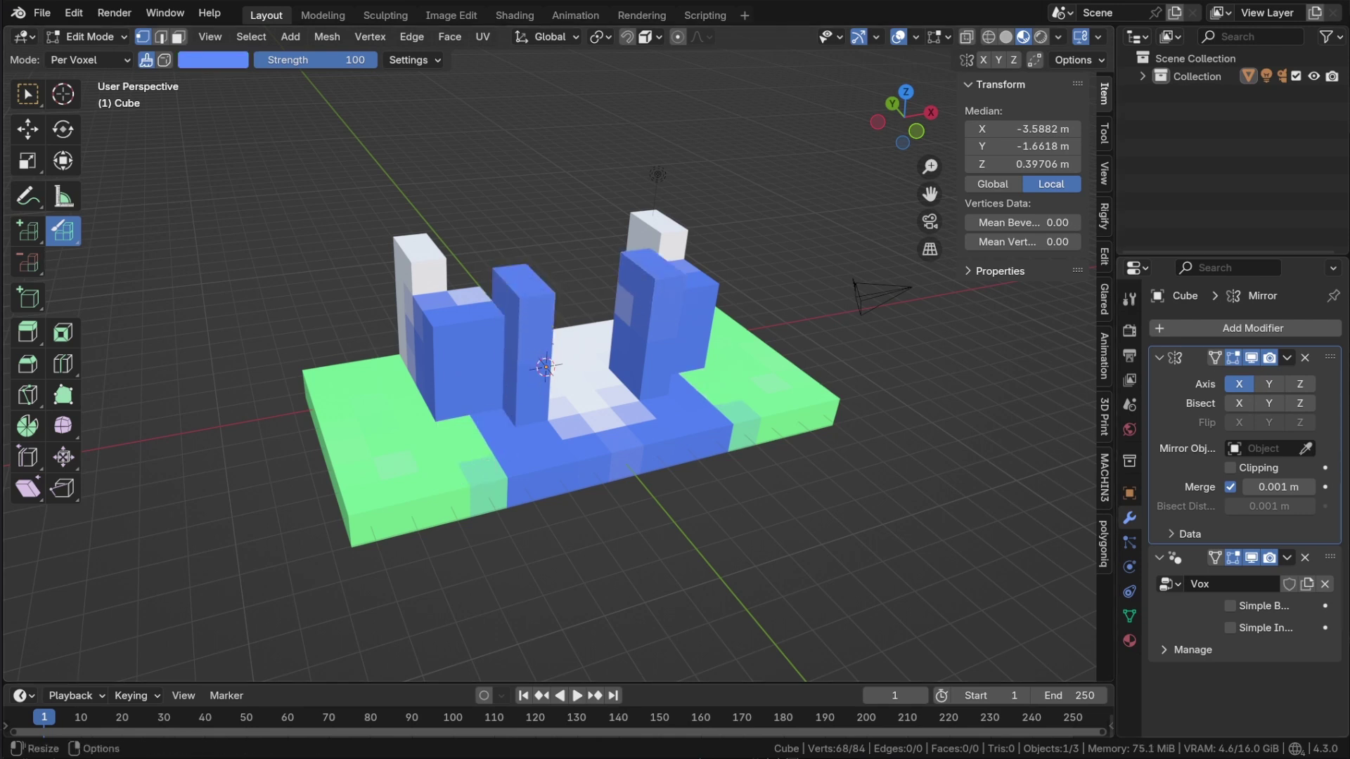
# - Draw blue voxels on the thick block and a green column below them using sampled colours, and undo the last green voxel
pyautogui.click(29, 234)
pyautogui.keyDown('alt'); pyautogui.click(519, 407); pyautogui.keyUp('alt')
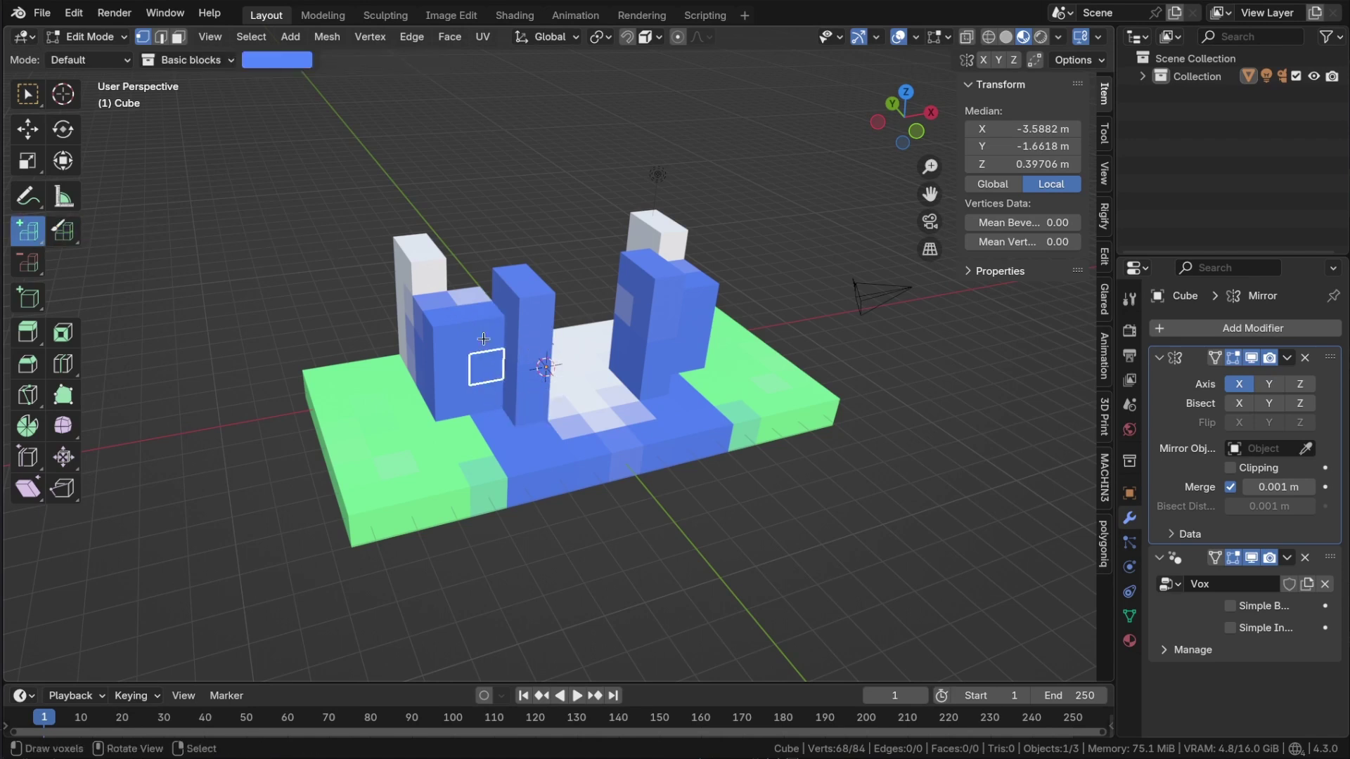
pyautogui.moveTo(465, 301)
pyautogui.mouseDown()
pyautogui.moveTo(445, 302)
pyautogui.moveTo(438, 325)
pyautogui.moveTo(454, 387)
pyautogui.mouseUp()
pyautogui.keyDown('alt'); pyautogui.click(441, 474); pyautogui.keyUp('alt')
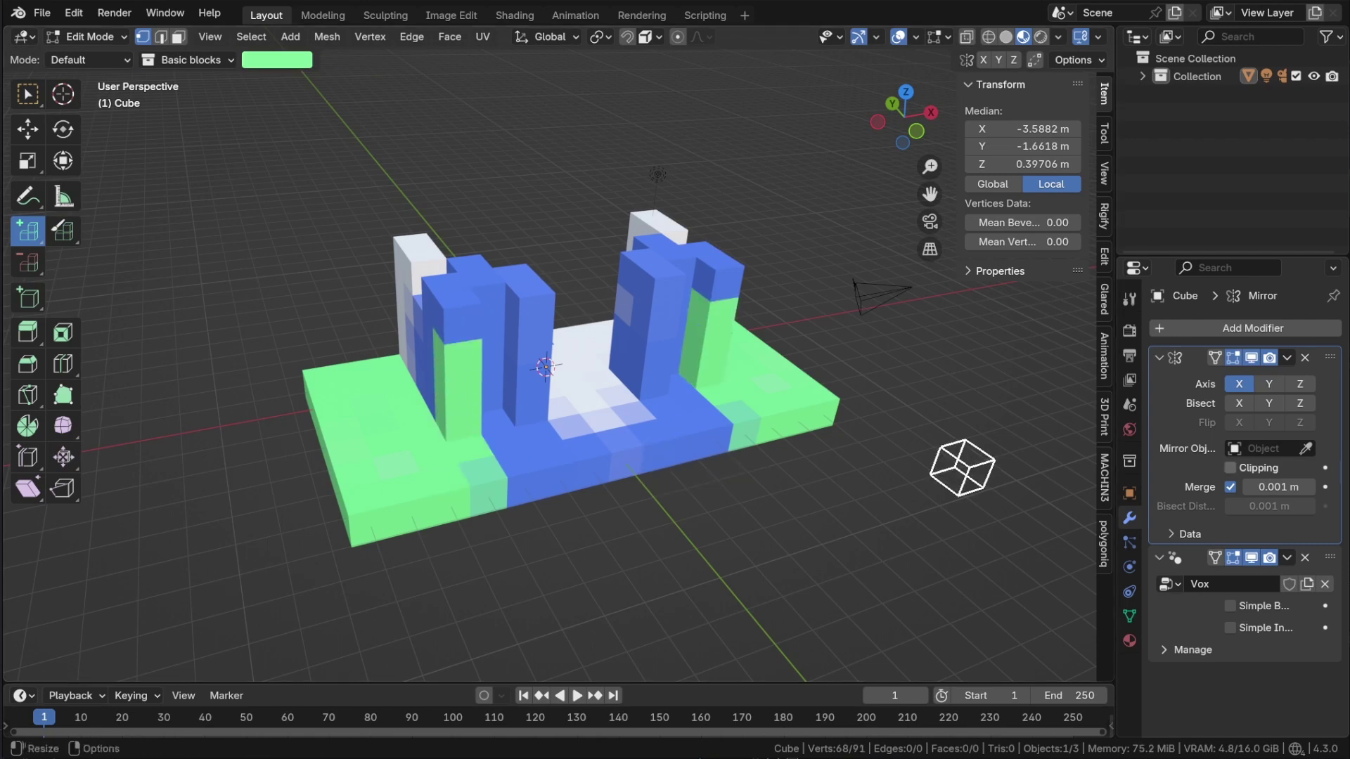
pyautogui.hotkey('ctrl', 'z')
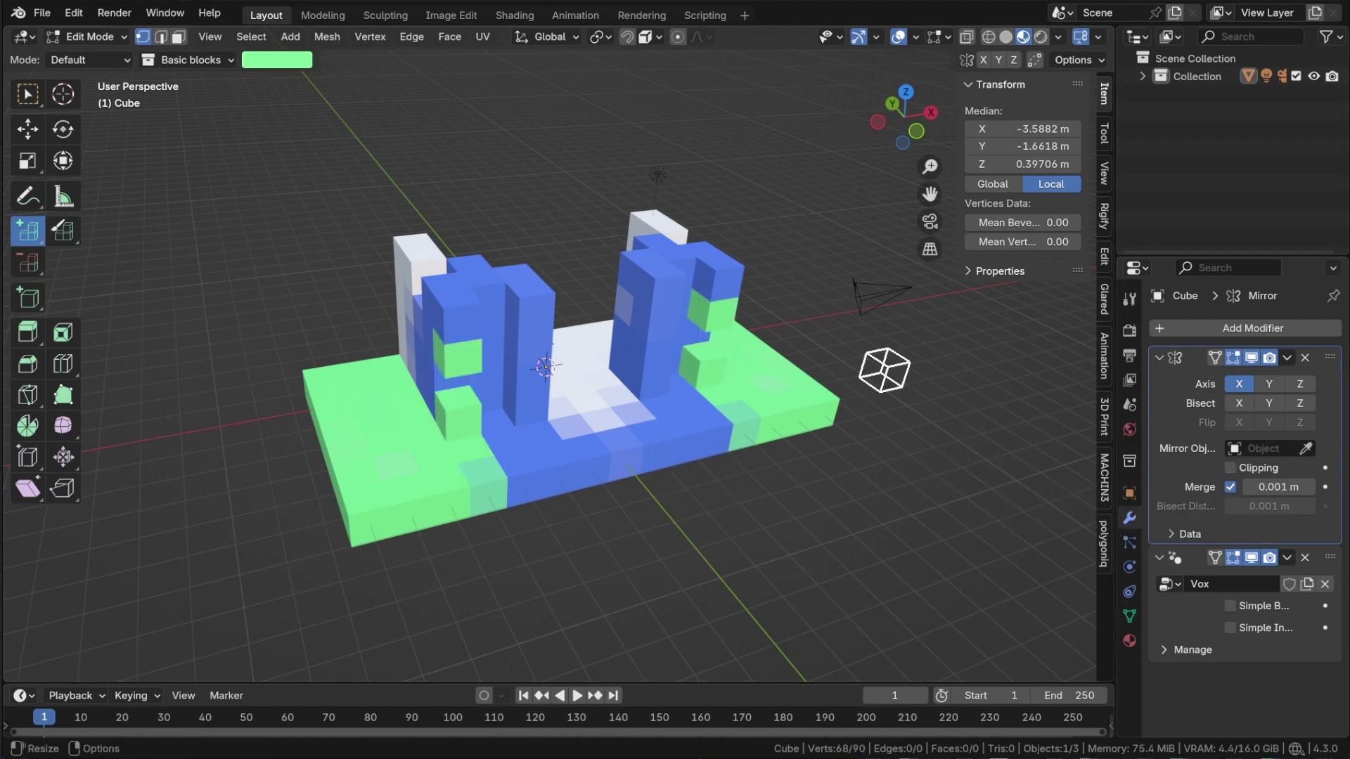
# - Erase the slab's outer part and the lower green voxel in front of the thick block
pyautogui.click(26, 266)
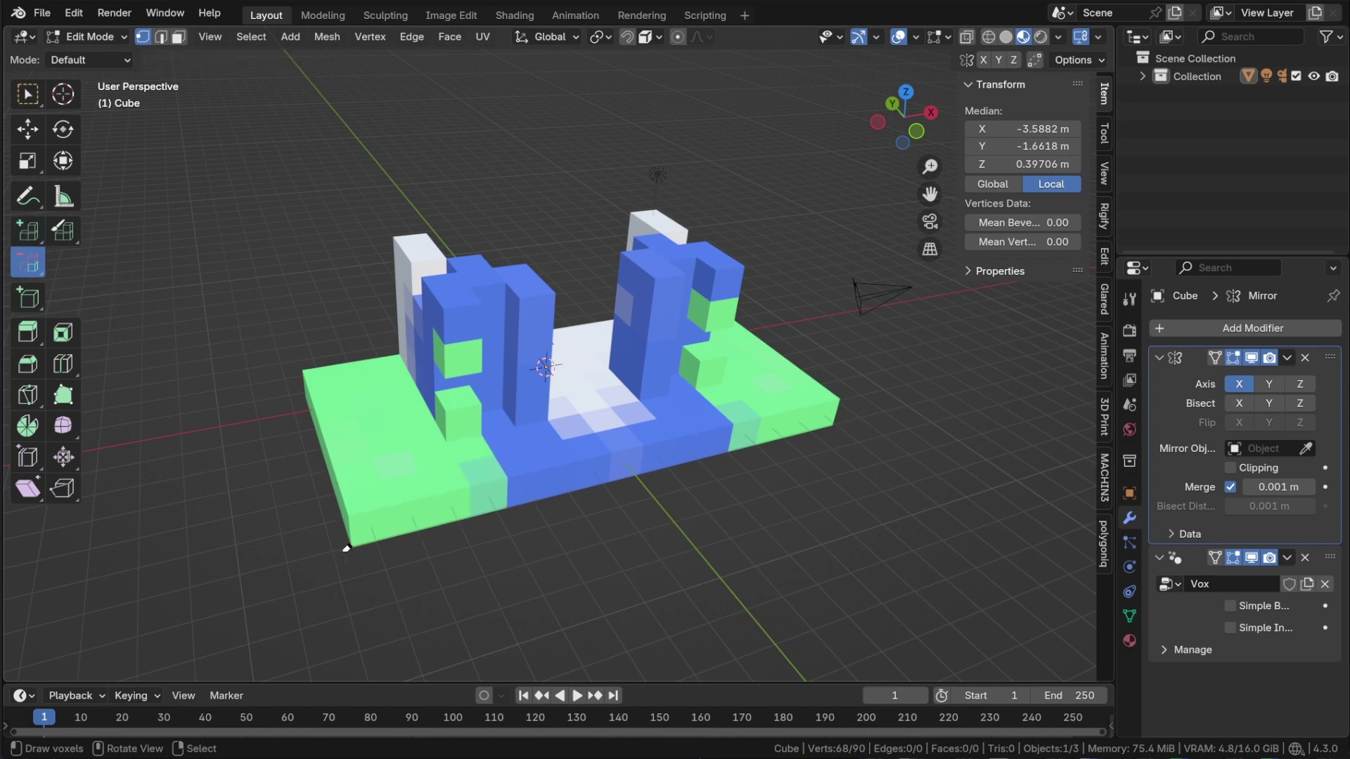
pyautogui.moveTo(346, 548)
pyautogui.mouseDown()
pyautogui.moveTo(478, 394)
pyautogui.moveTo(503, 391)
pyautogui.mouseUp()
pyautogui.click(458, 429)
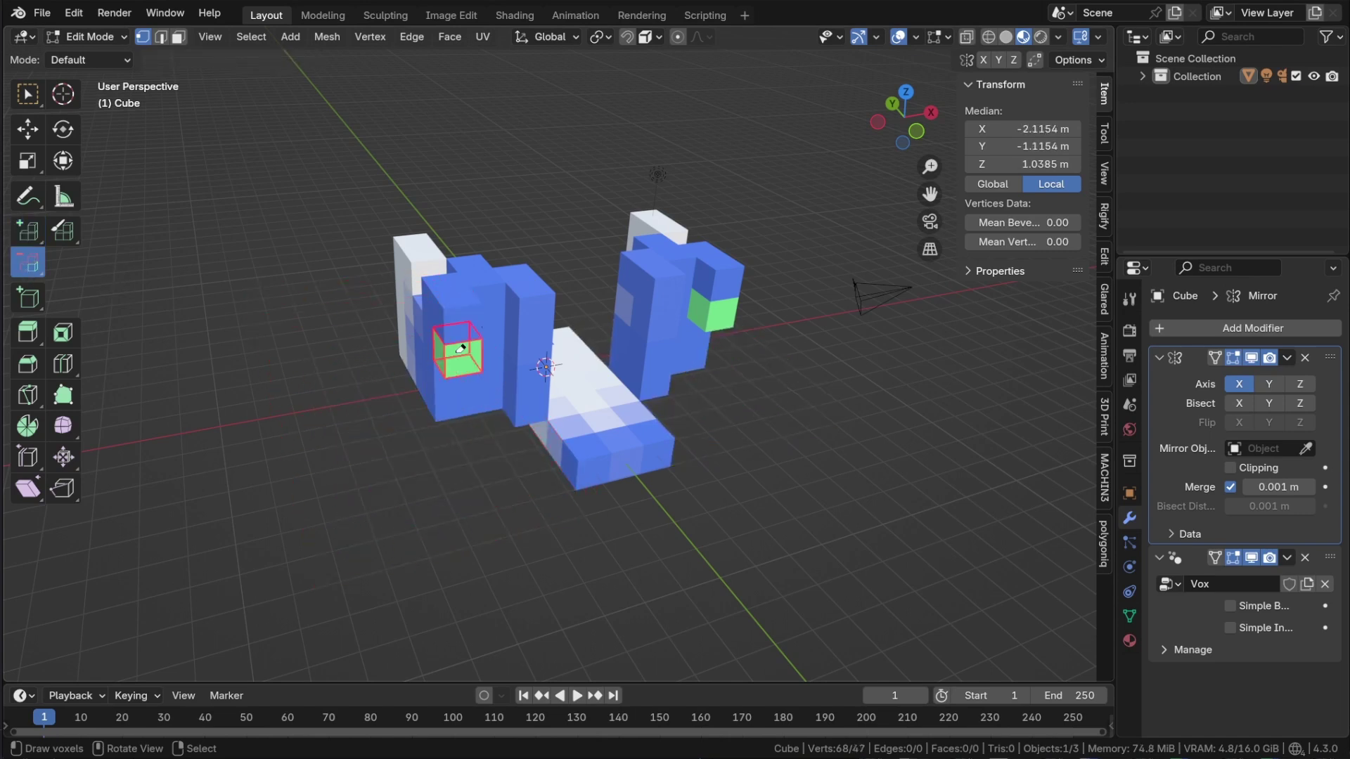
# - Erase the protruding green and blue voxels at the front of the thick block
pyautogui.click(458, 350)
pyautogui.click(452, 317)
pyautogui.click(443, 302)
pyautogui.click(445, 331)
pyautogui.click(446, 368)
pyautogui.click(439, 379)
pyautogui.moveTo(435, 372)
pyautogui.mouseDown()
pyautogui.moveTo(415, 267)
pyautogui.moveTo(415, 288)
pyautogui.mouseUp()
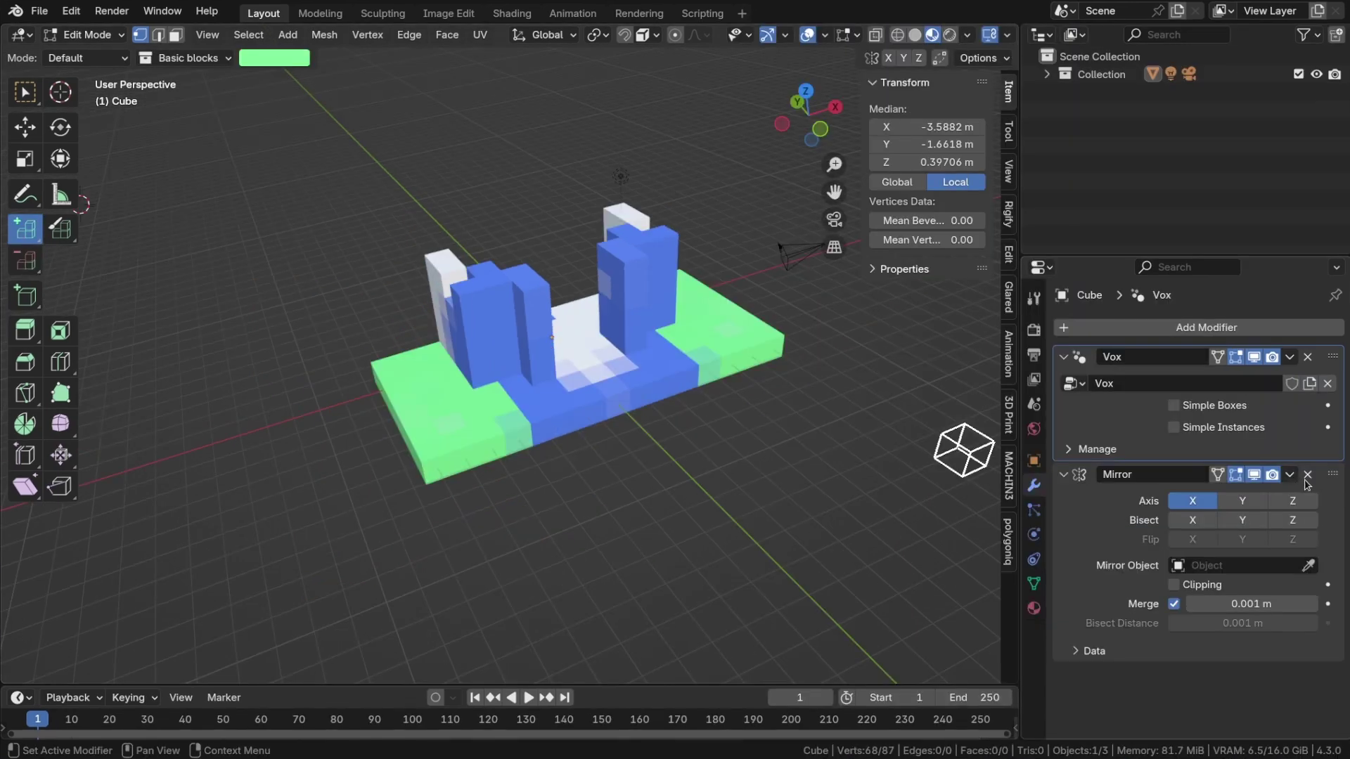
# - Remove the Mirror modifier and delete all the voxels of the model in Edit Mode
pyautogui.click(1306, 478)
pyautogui.press('Tab')
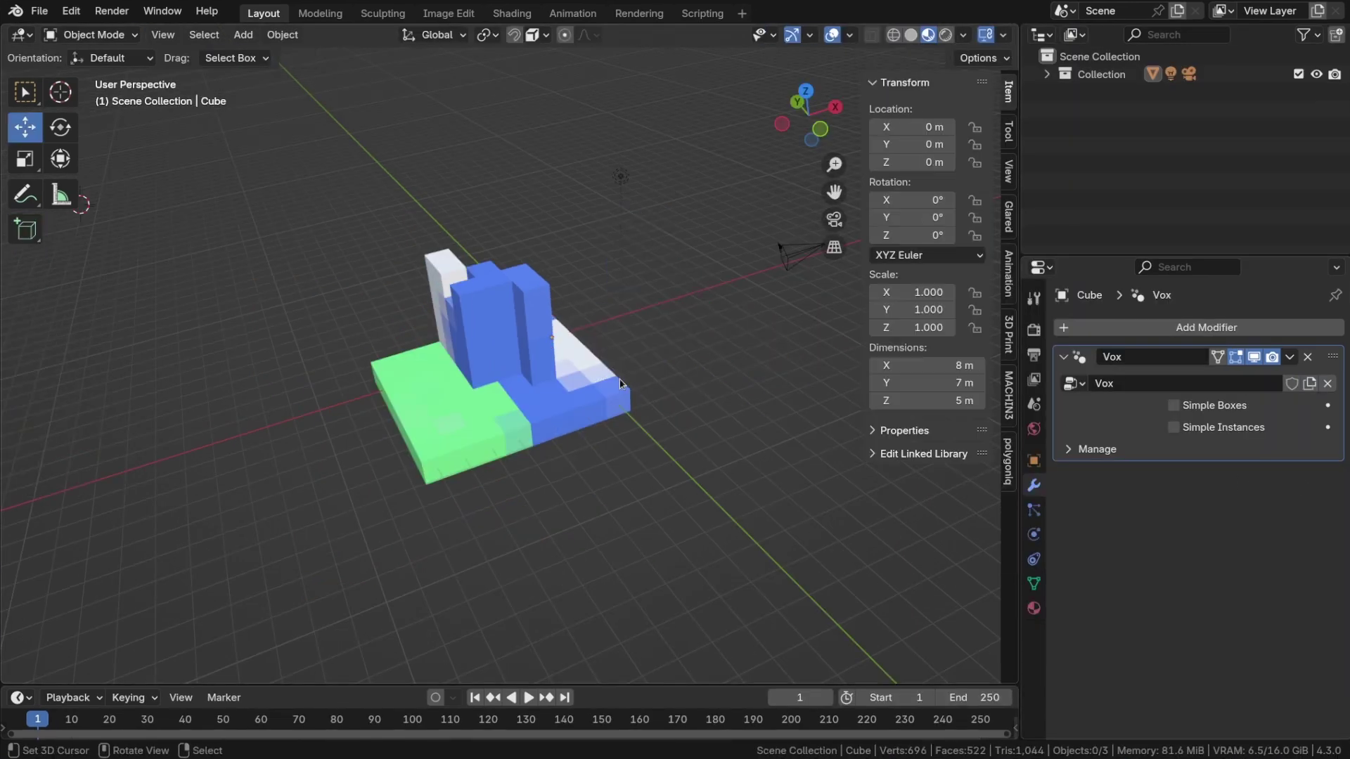
pyautogui.press('Tab')
pyautogui.press('x')
pyautogui.click(619, 380)
pyautogui.press('a')
pyautogui.press('x')
pyautogui.click(570, 381)
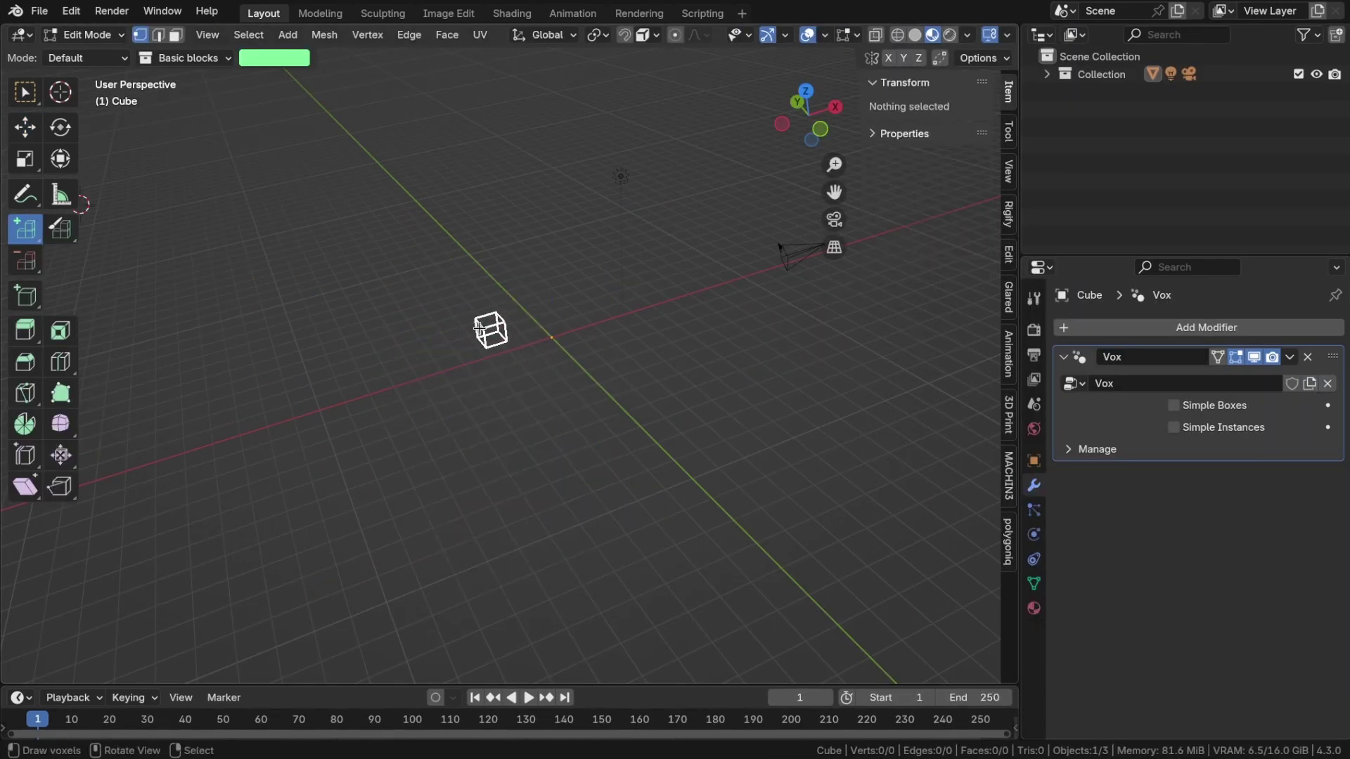
# - Enable X symmetry for the mesh, undo the unmirrored stroke, and draw mirrored green voxel rows on both sides of the Y axis
pyautogui.moveTo(490, 328); pyautogui.dragTo(559, 378)
pyautogui.click(886, 59)
pyautogui.hotkey('ctrl', 'z')
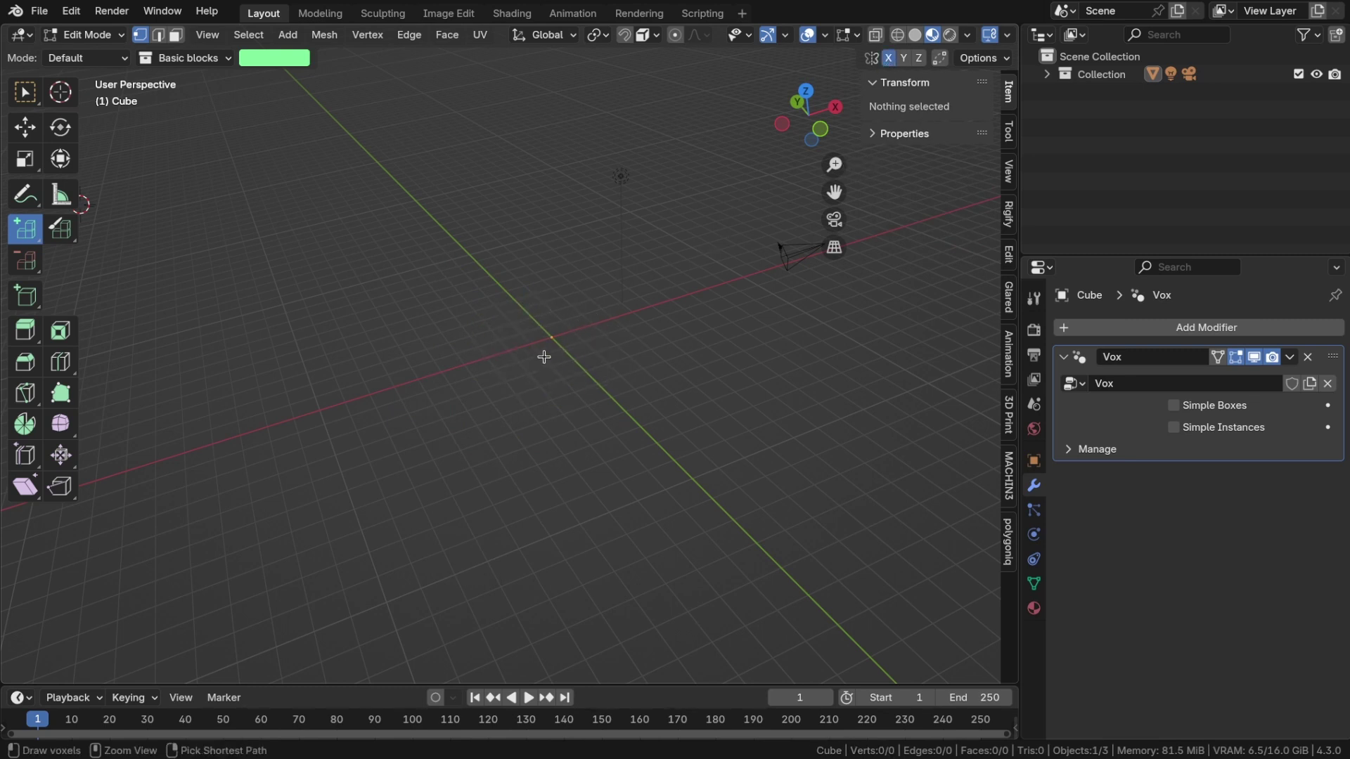
pyautogui.moveTo(477, 312); pyautogui.dragTo(554, 365)
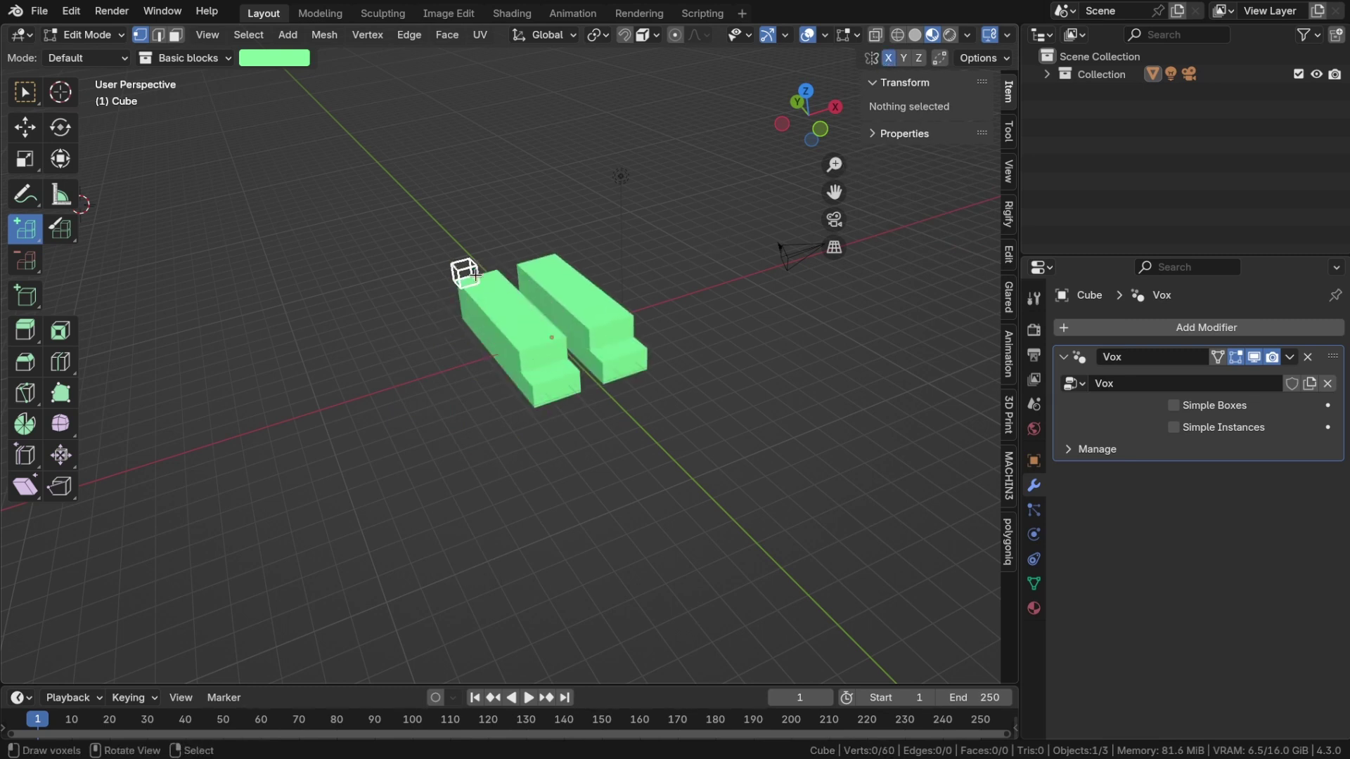
pyautogui.moveTo(470, 280)
pyautogui.mouseDown()
pyautogui.moveTo(533, 326)
pyautogui.moveTo(526, 289)
pyautogui.mouseUp()
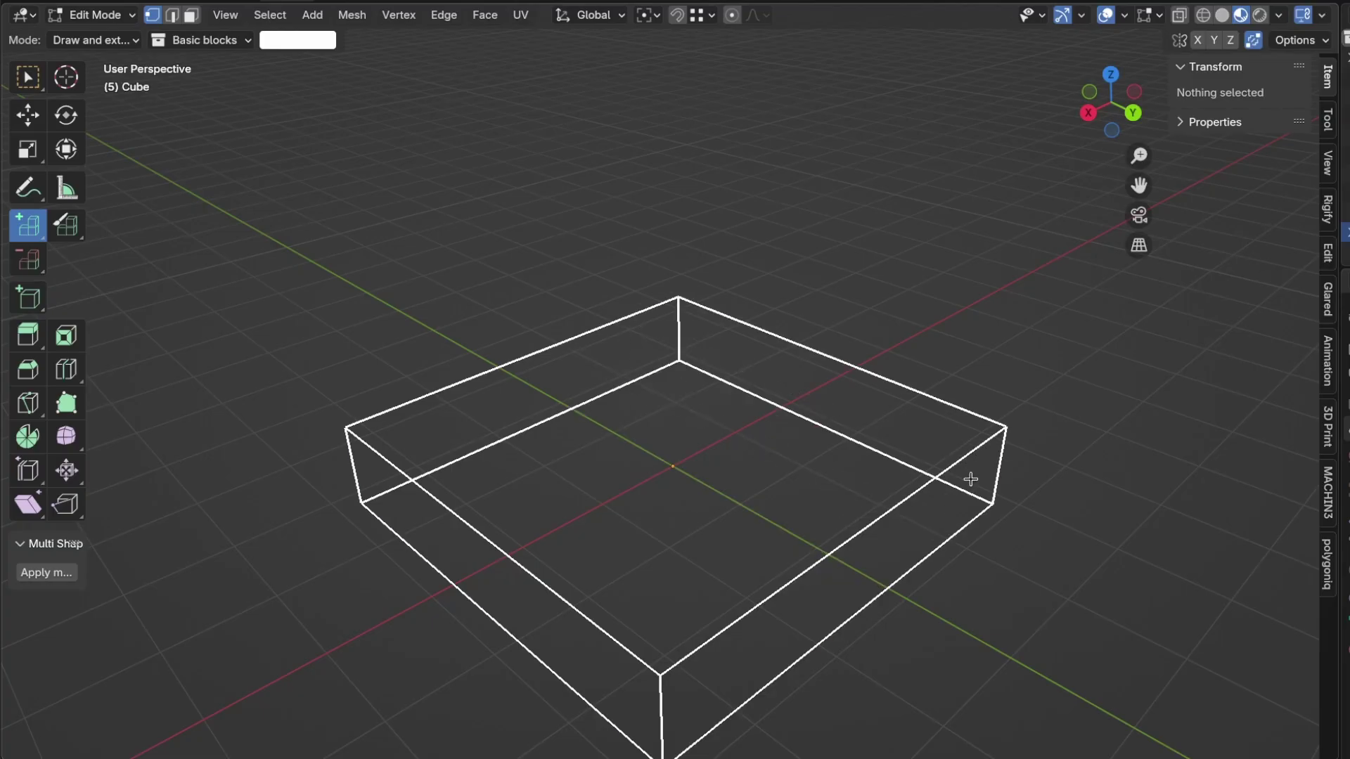
# - Extrude the square voxel footprint upward into a large block and set the drawing mode to Default
pyautogui.moveTo(971, 560); pyautogui.dragTo(973, 395)
pyautogui.click(94, 40)
pyautogui.click(73, 61)
# - Assign the collection "Vox demo tile set: City 3" to the voxels and draw an upper storey on the building
pyautogui.click(200, 40)
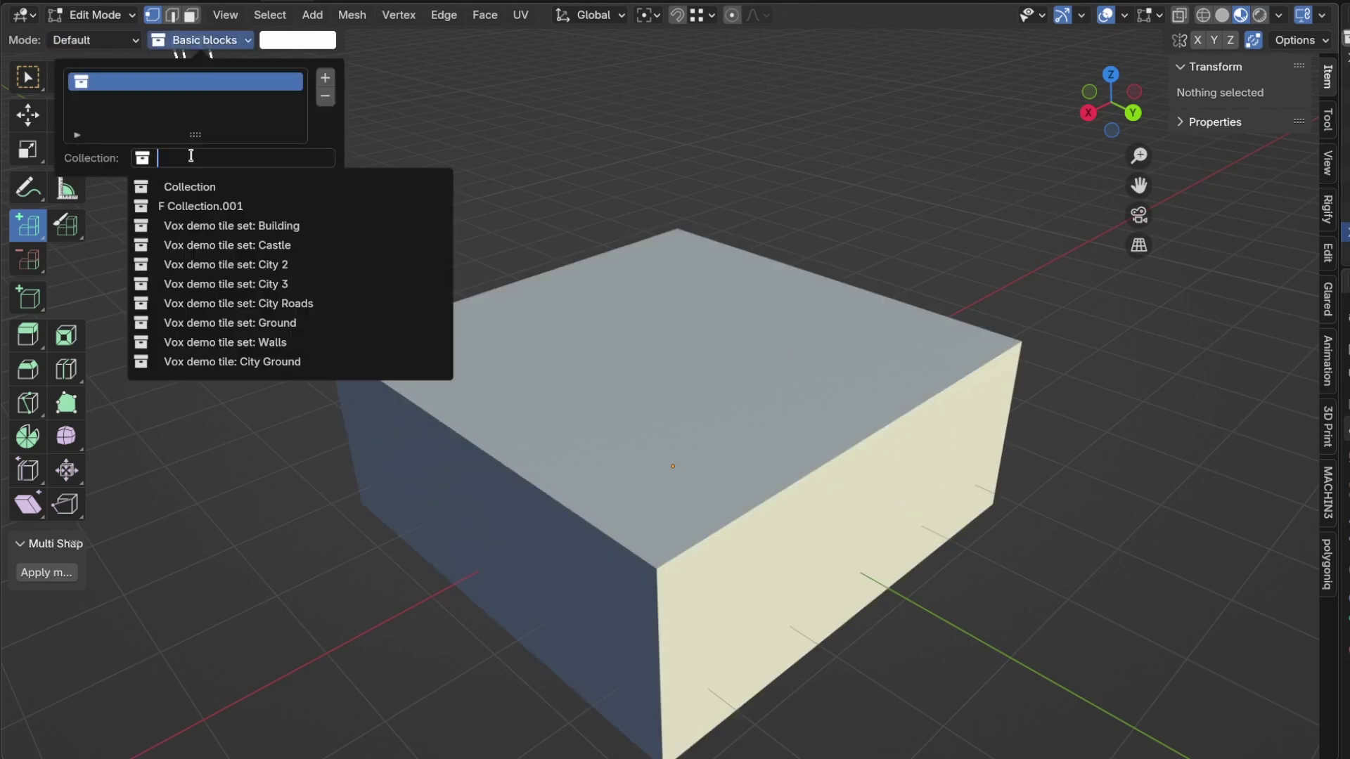
pyautogui.click(280, 285)
pyautogui.moveTo(668, 422); pyautogui.dragTo(675, 325)
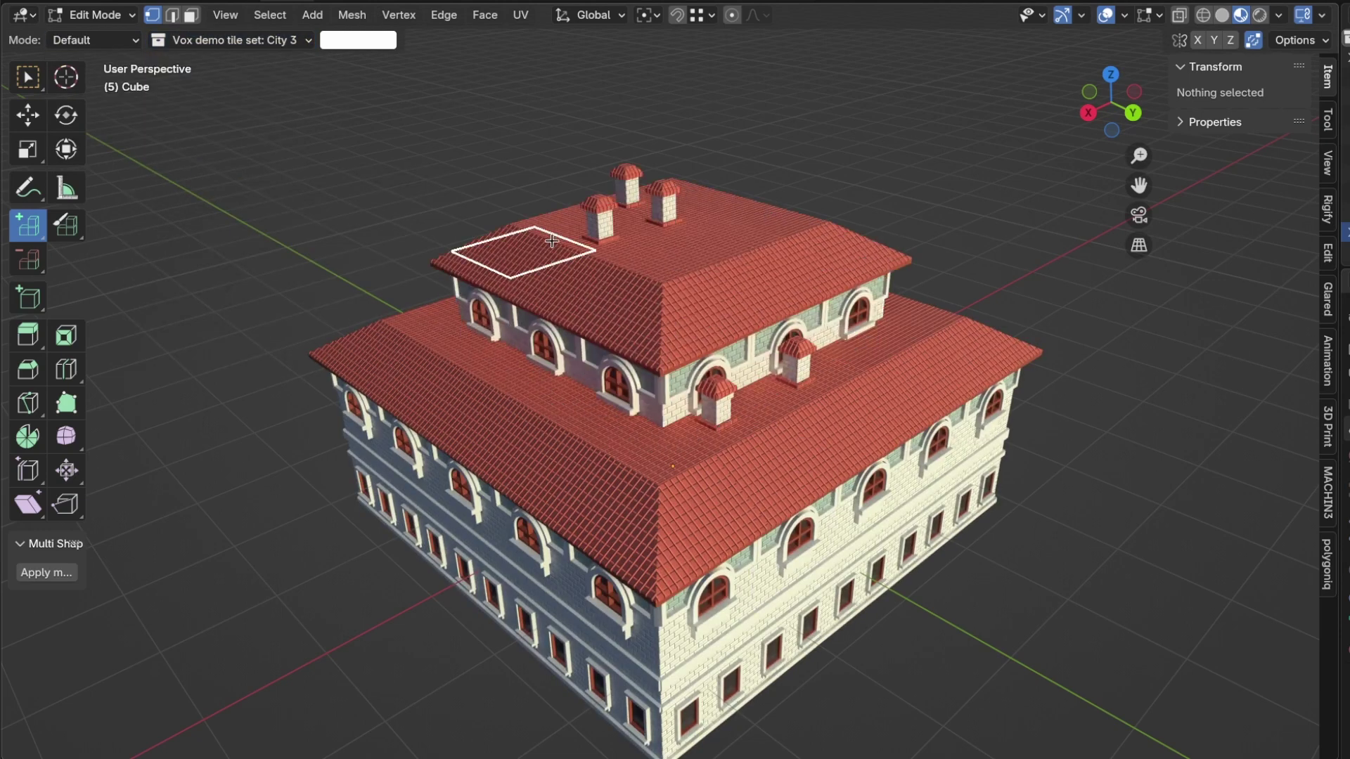
pyautogui.click(576, 230)
pyautogui.click(636, 200)
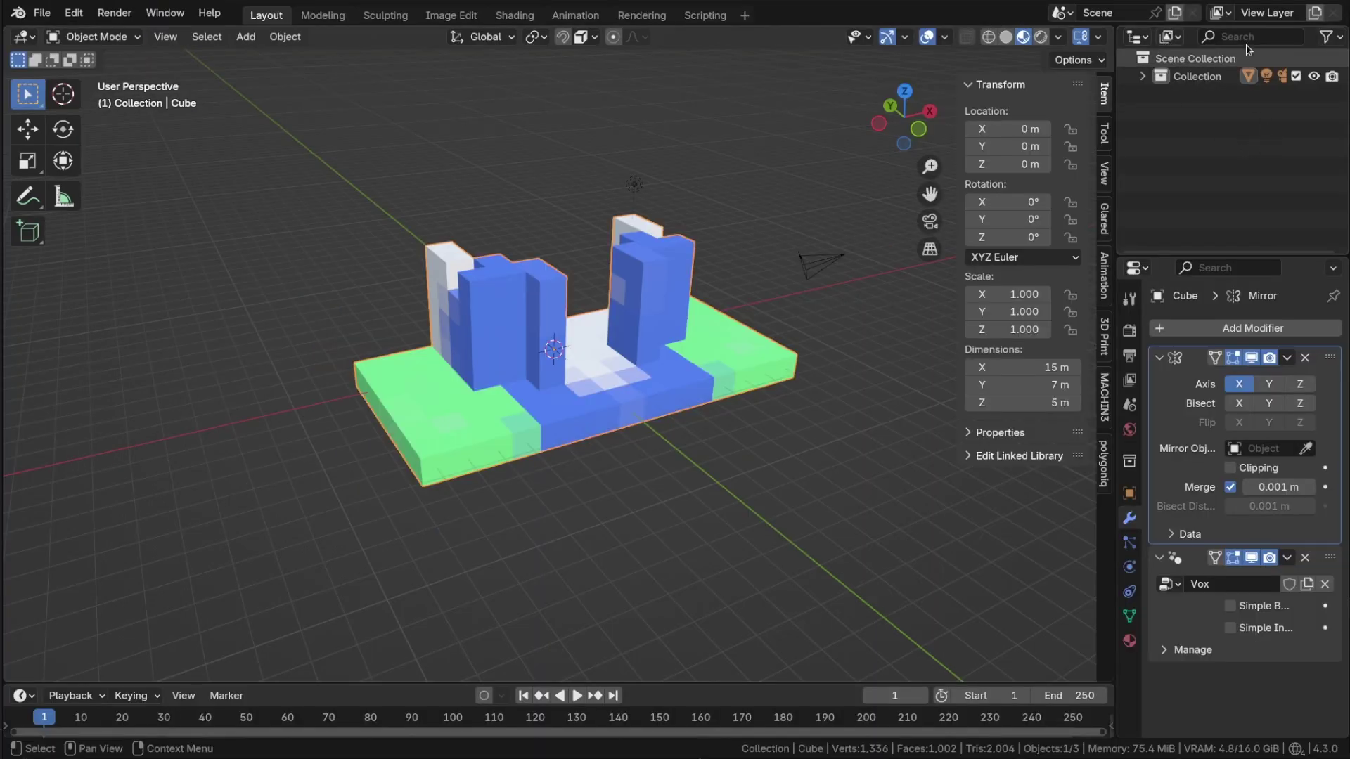
# - Add a new collection to the scene beside the existing one
pyautogui.moveTo(1230, 41); pyautogui.dragTo(1205, 42, button='middle')
pyautogui.click(1336, 37)
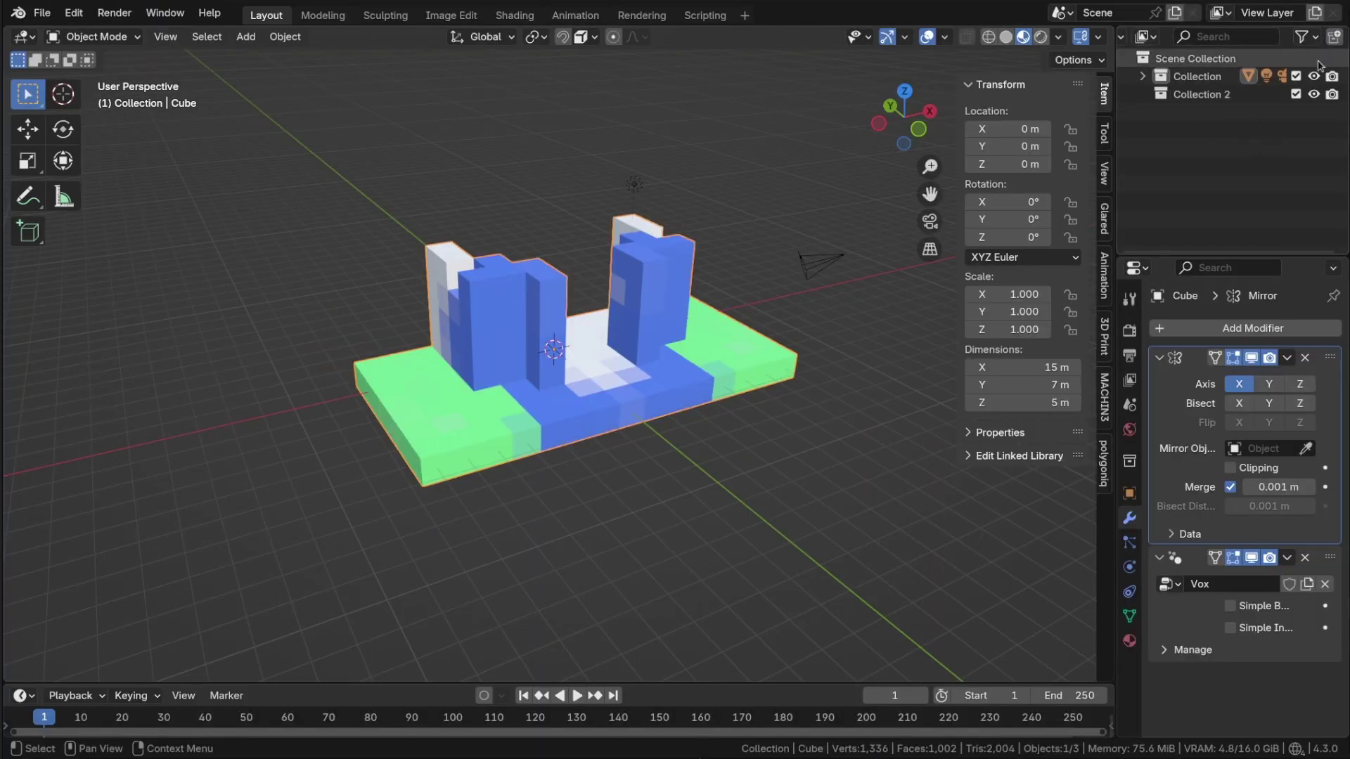
# - Rename the new collection as "Demo Tileset"
pyautogui.click(1211, 97)
pyautogui.doubleClick(1209, 97)
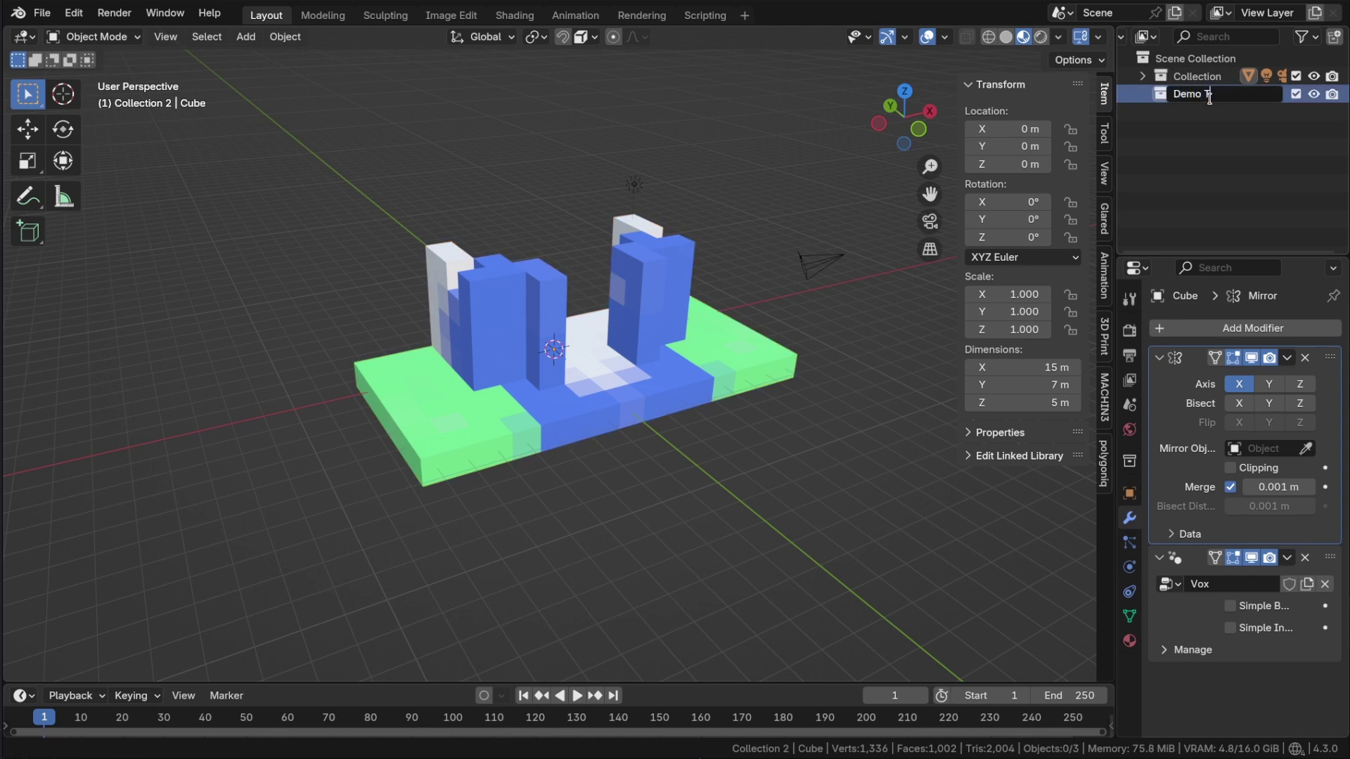
pyautogui.press('Return')
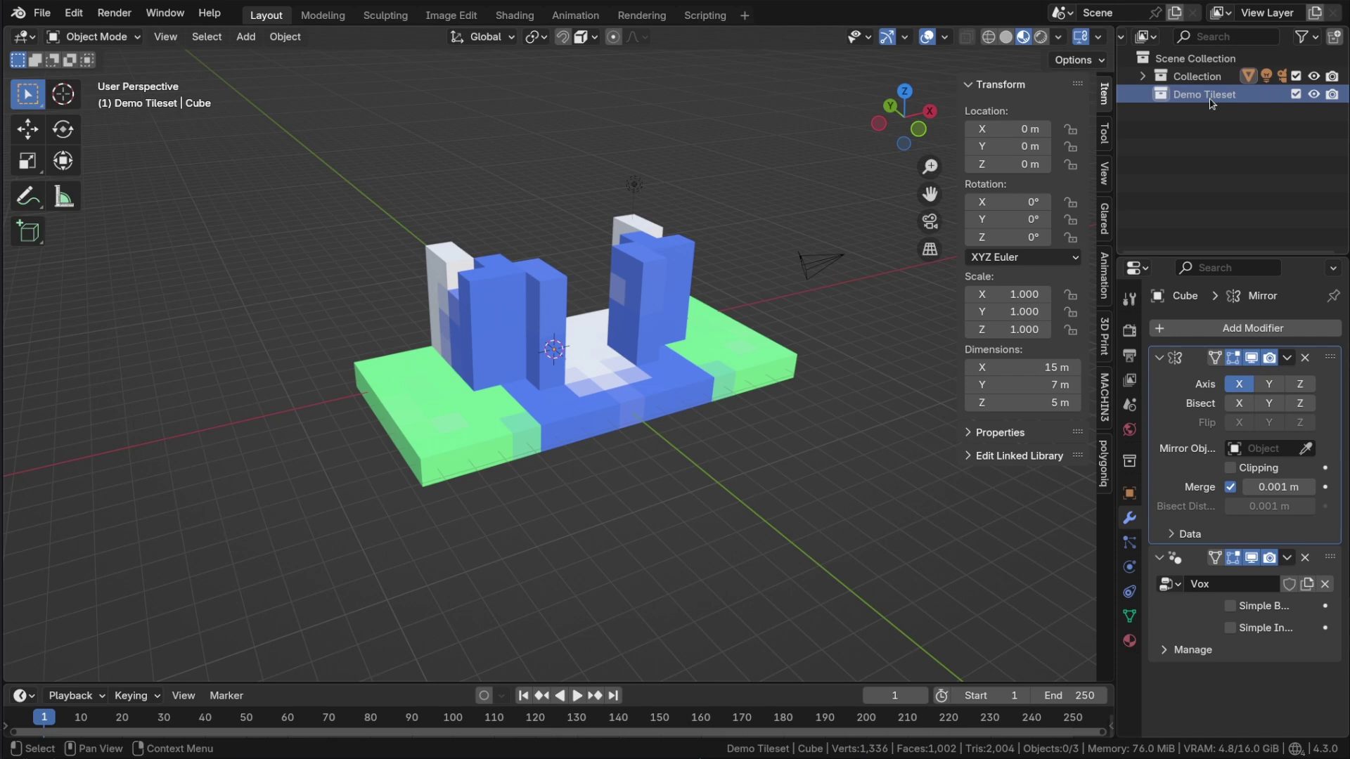
# - Set the coloured voxel object to build a model from voxels and assign the Demo Tileset collection to its slot
pyautogui.click(688, 342)
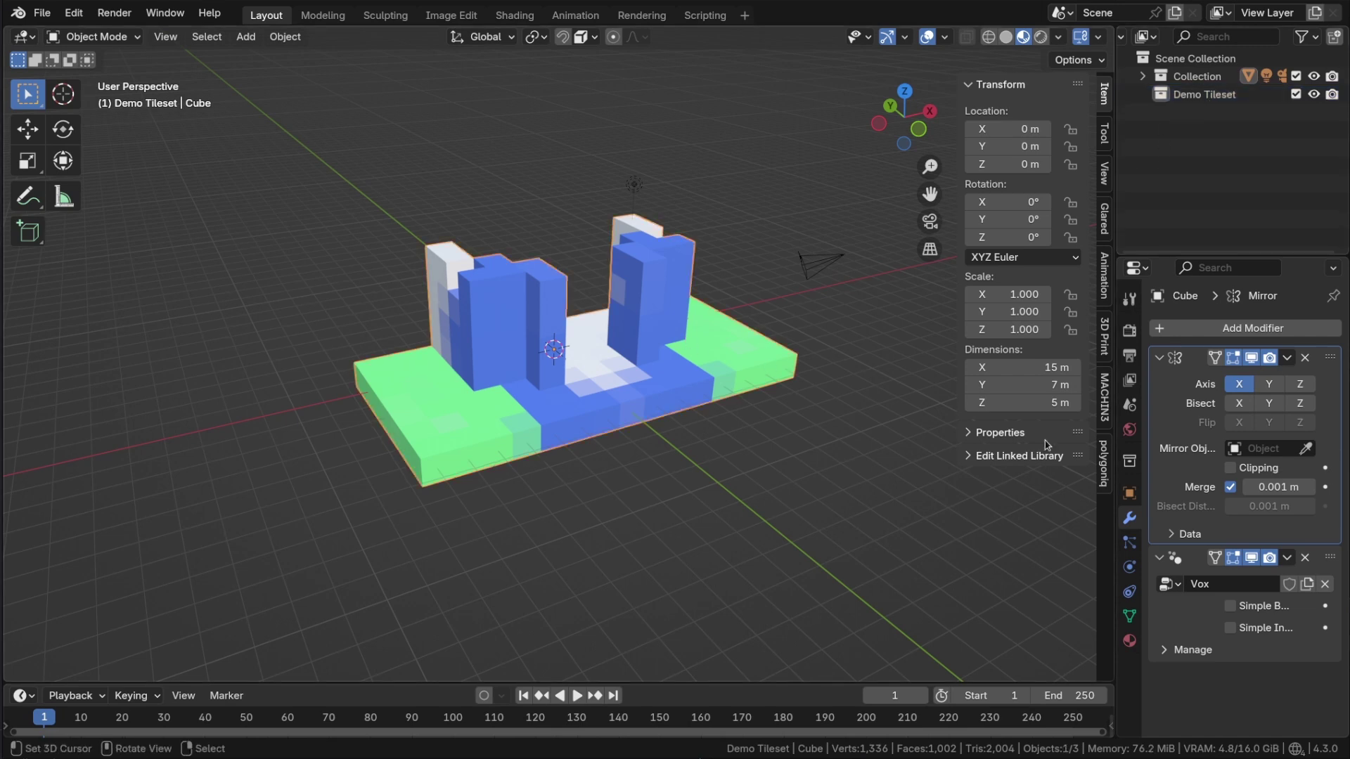
pyautogui.click(1129, 495)
pyautogui.moveTo(1112, 446); pyautogui.dragTo(1018, 446)
pyautogui.scroll(-12, 1229, 535)
pyautogui.scroll(-3, 1187, 436)
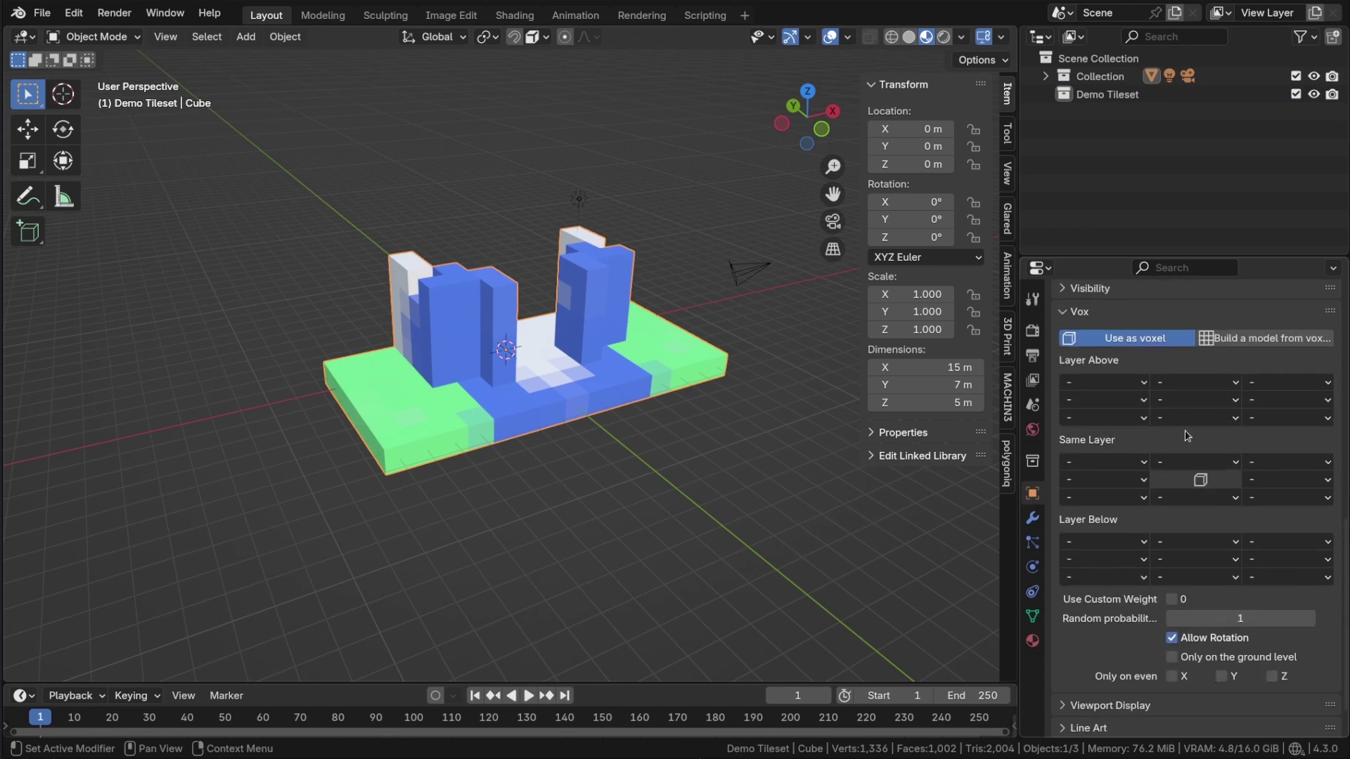
pyautogui.click(1262, 340)
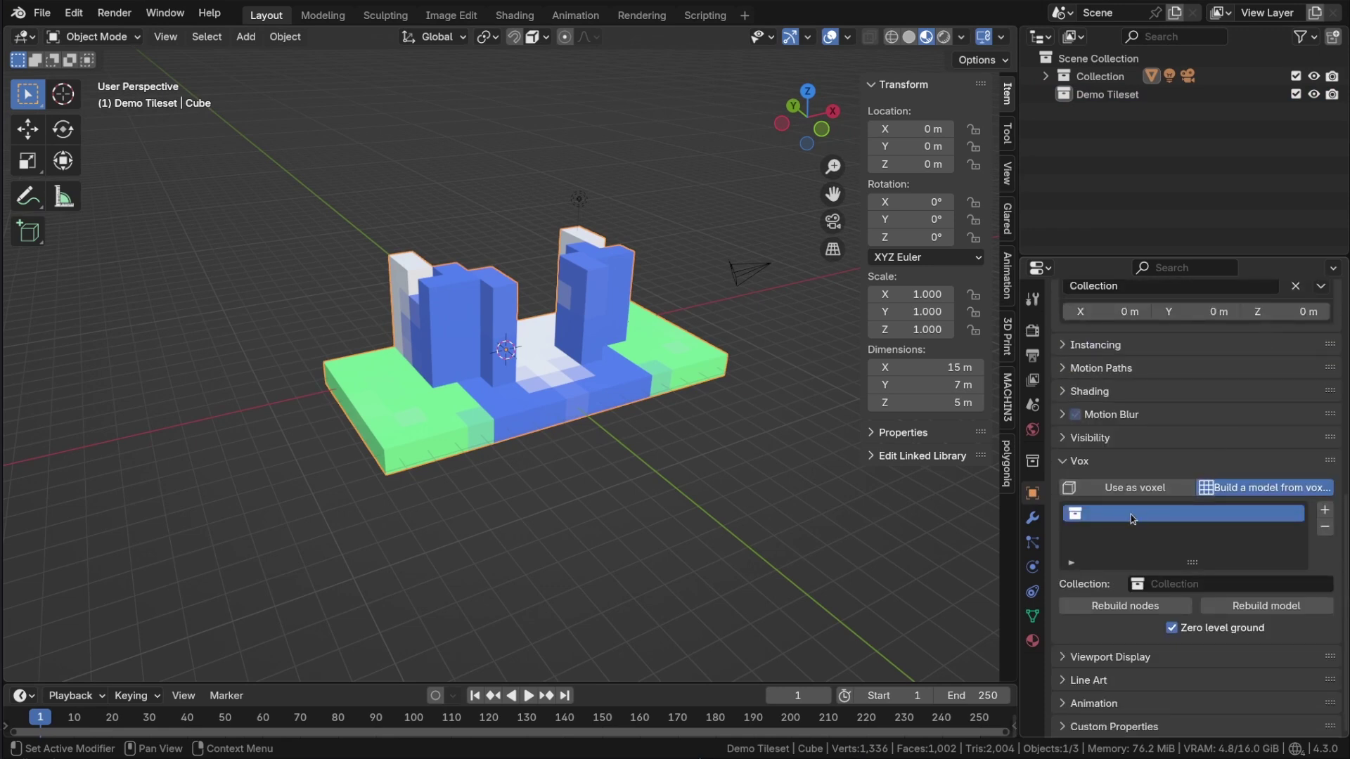
pyautogui.click(1162, 583)
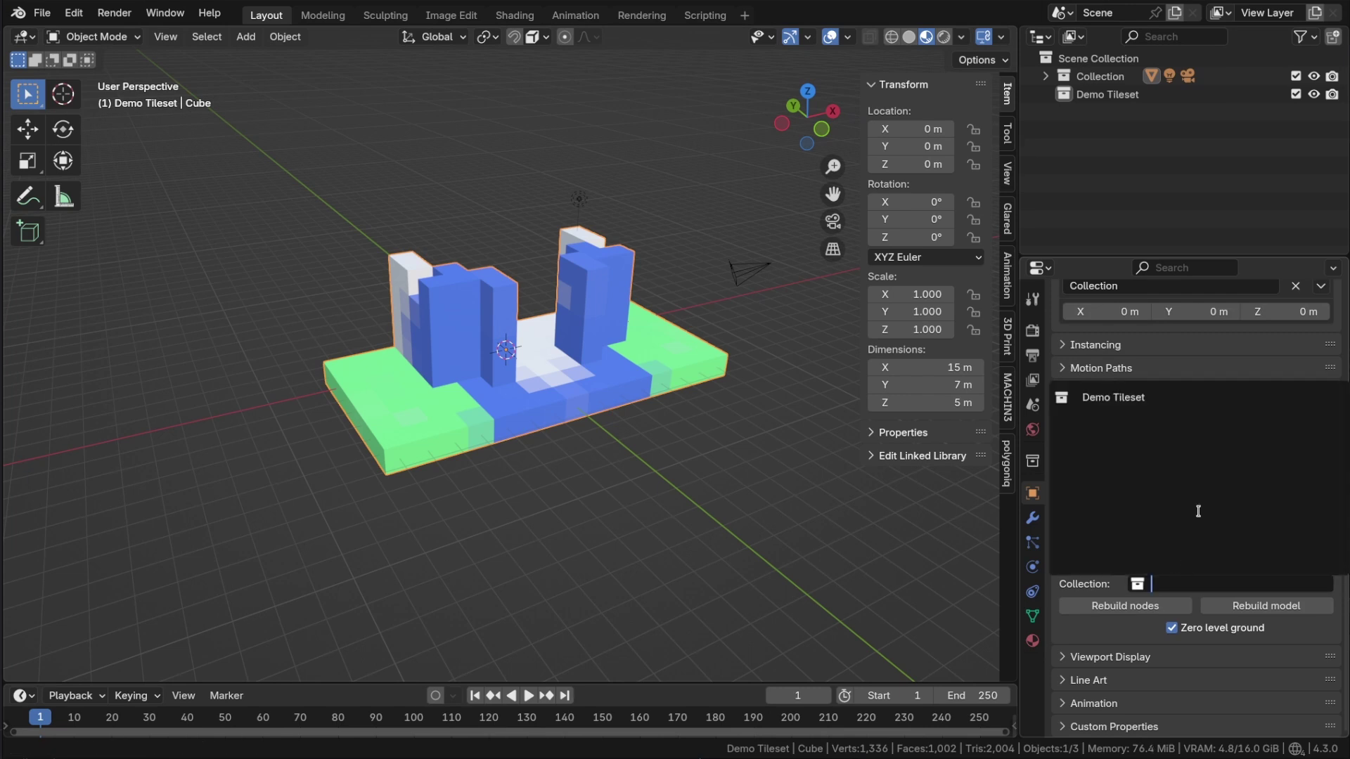
pyautogui.click(1133, 398)
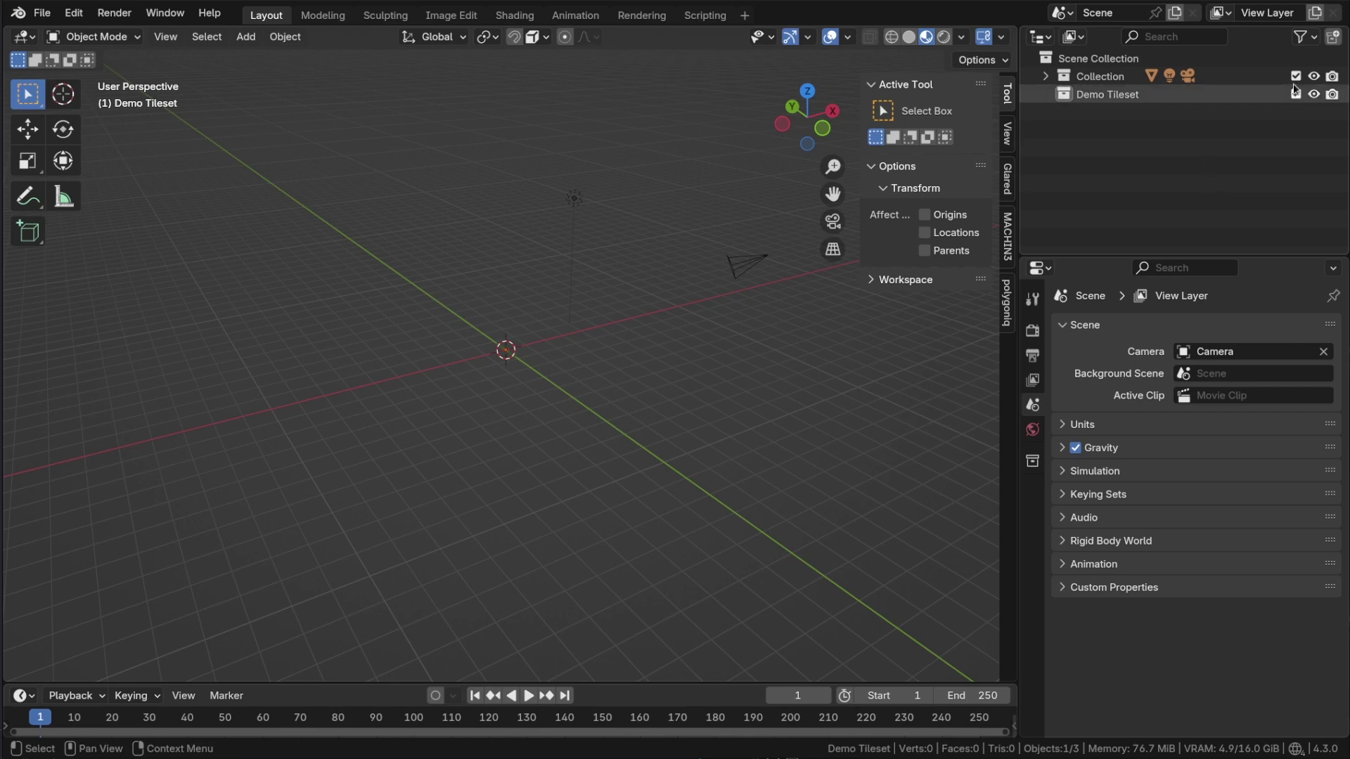
# - Exclude the original collection, add a cube with 1 m dimensions to Demo Tileset, and apply its scale
pyautogui.click(1296, 76)
pyautogui.click(1110, 97)
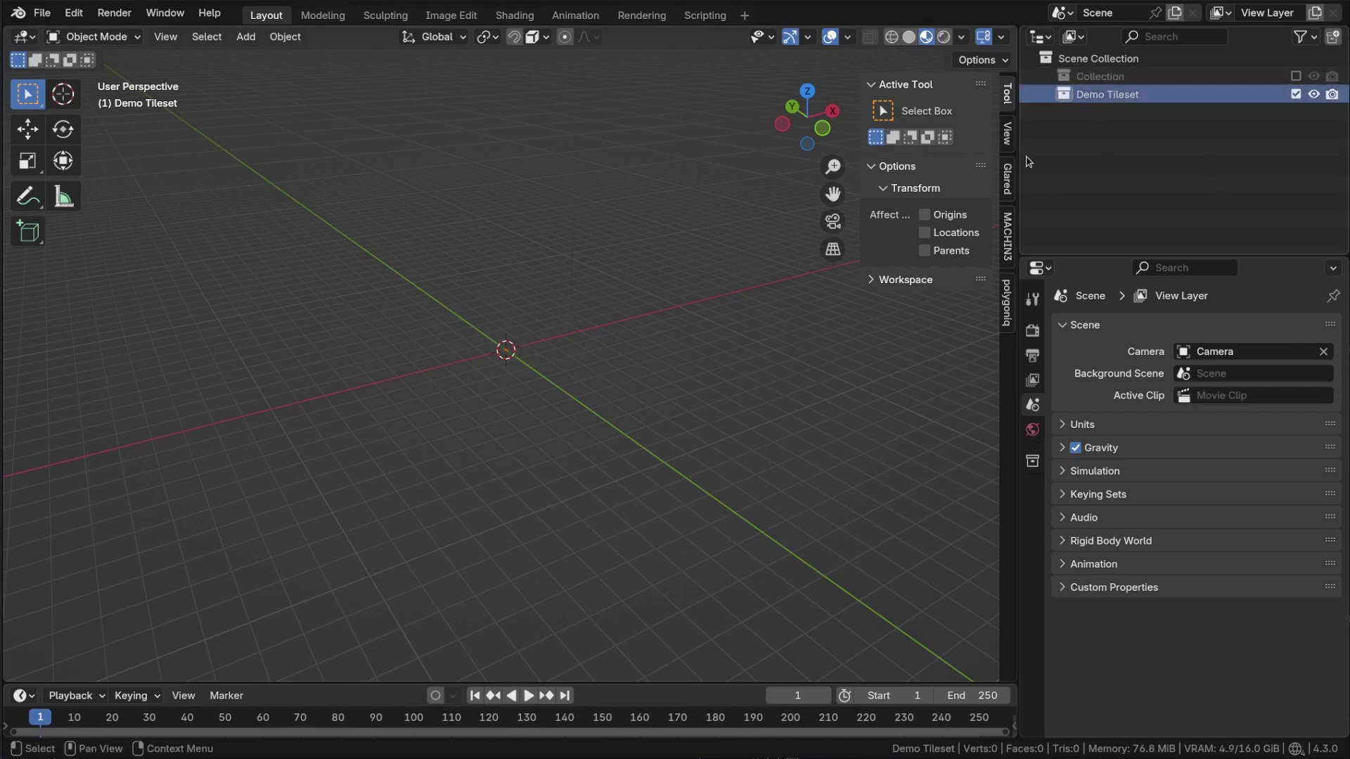
pyautogui.hotkey('shift', 'a')
pyautogui.moveTo(682, 355)
pyautogui.click(729, 370)
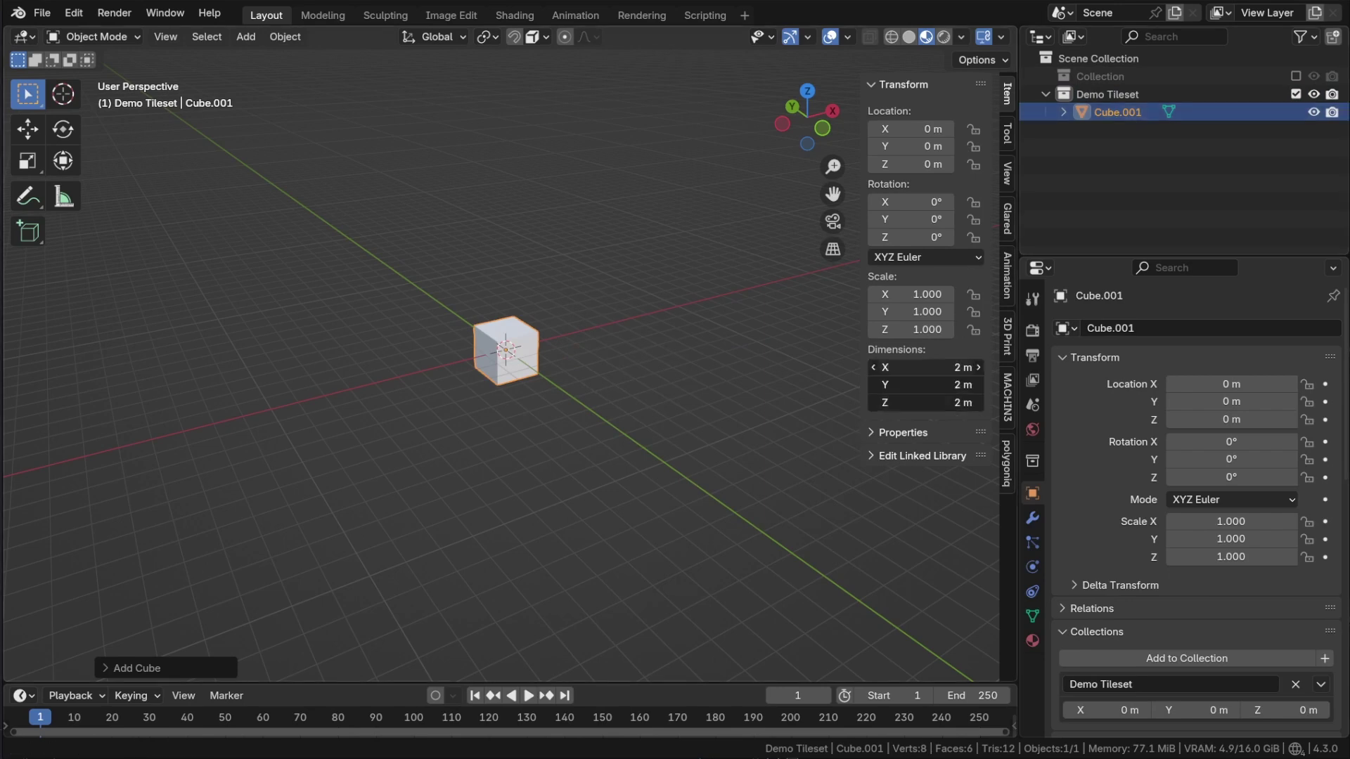
pyautogui.press('Return')
pyautogui.hotkey('ctrl', 'a')
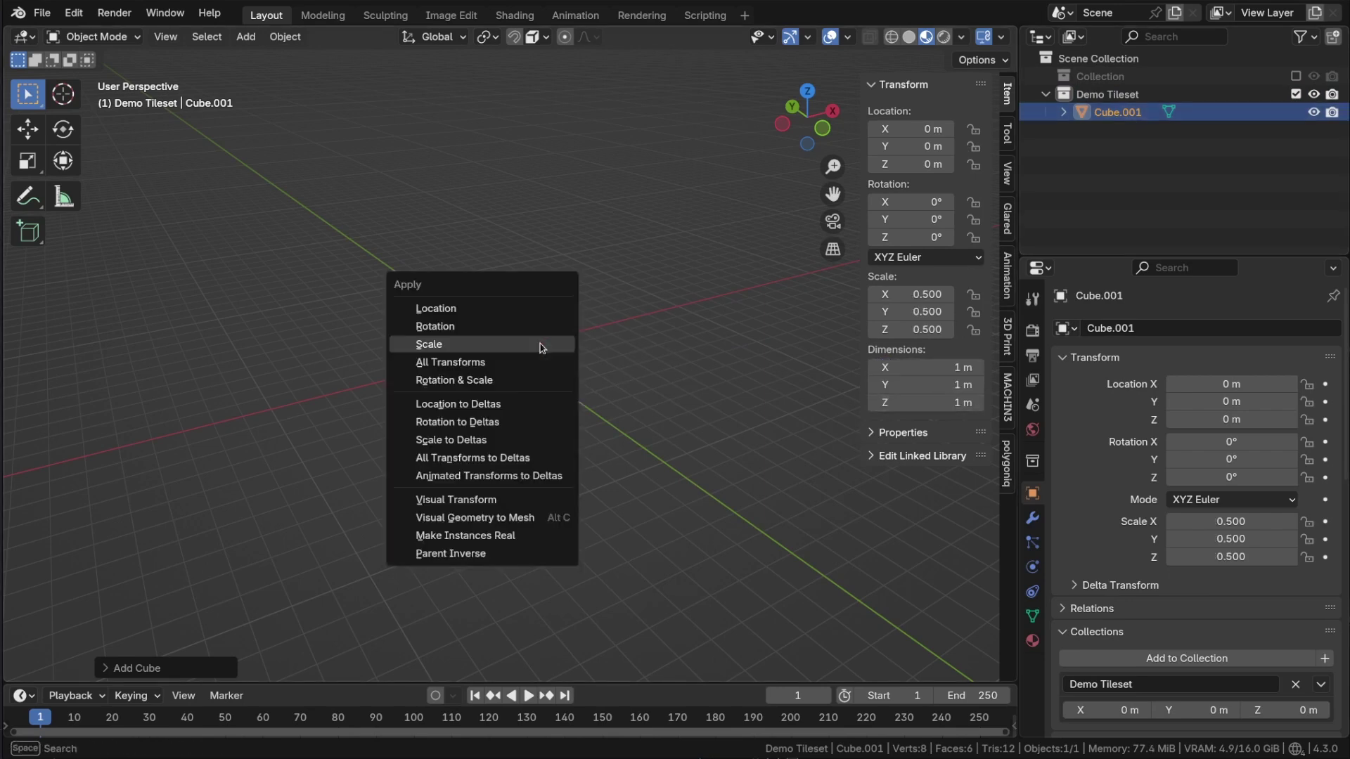
pyautogui.click(434, 345)
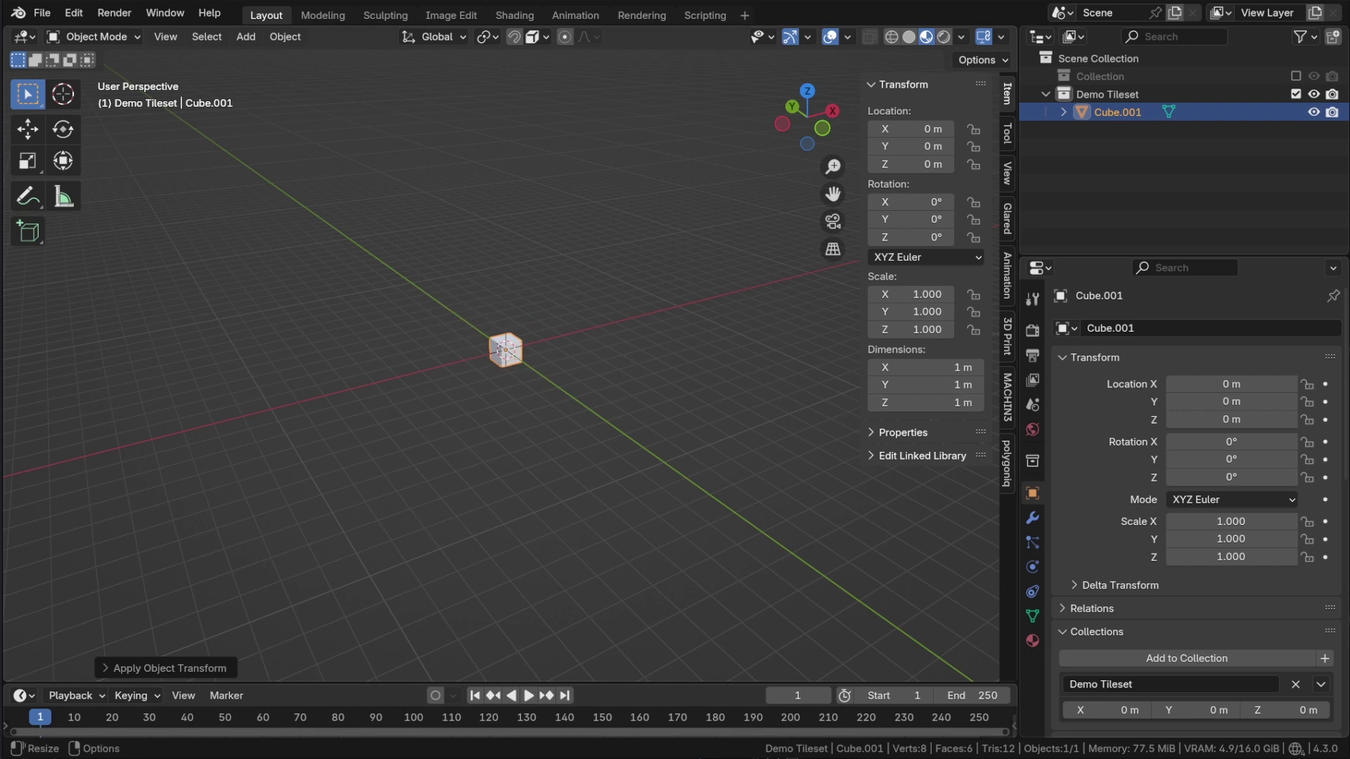
# - Duplicate the cube and move the copy about -3.27 m along the X axis
pyautogui.click(591, 335)
pyautogui.hotkey('shift', 'd')
pyautogui.press('x')
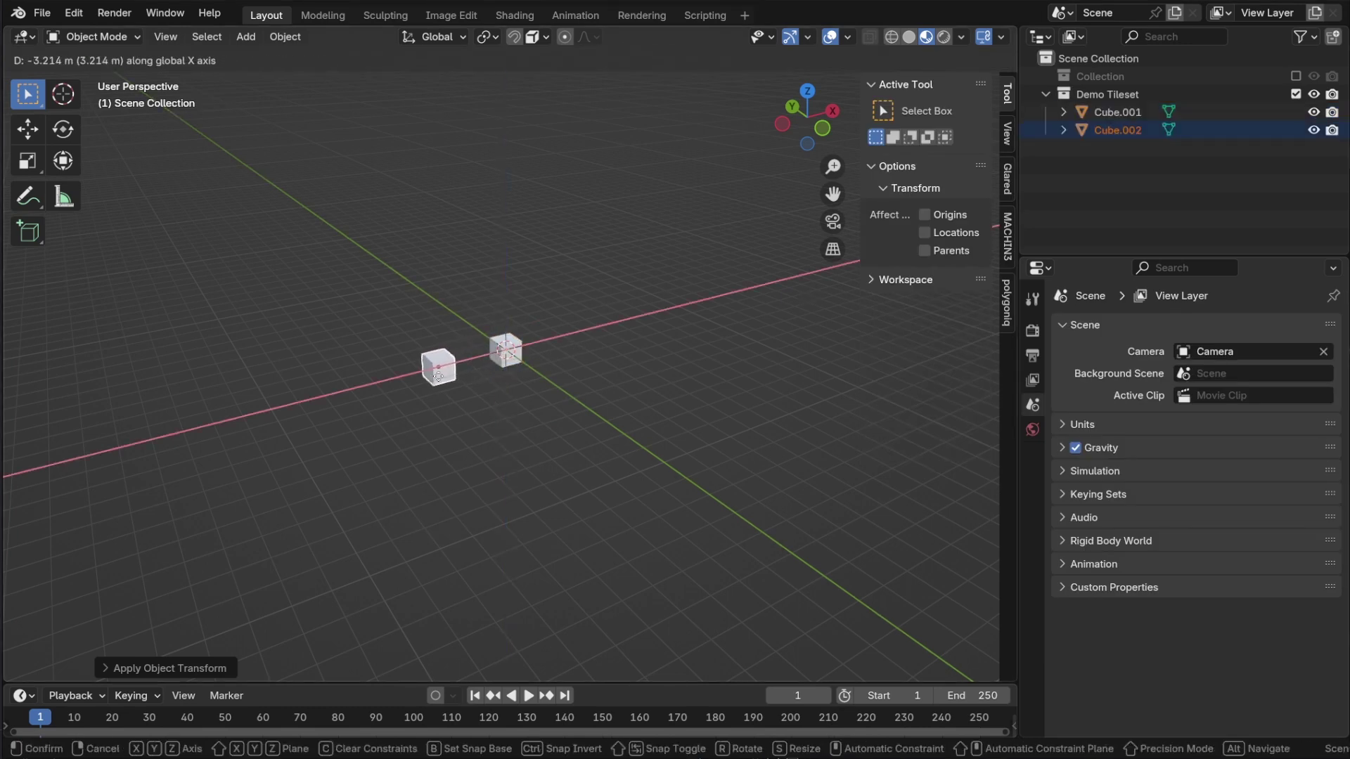
pyautogui.click(431, 365)
# - Bevel the copied cube's vertical edge at the -X, -Y corner with three segments and an offset of about 0.42 m
pyautogui.scroll(5, 450, 408)
pyautogui.keyDown('shift'); pyautogui.moveTo(433, 446); pyautogui.dragTo(746, 374, button='middle'); pyautogui.keyUp('shift')
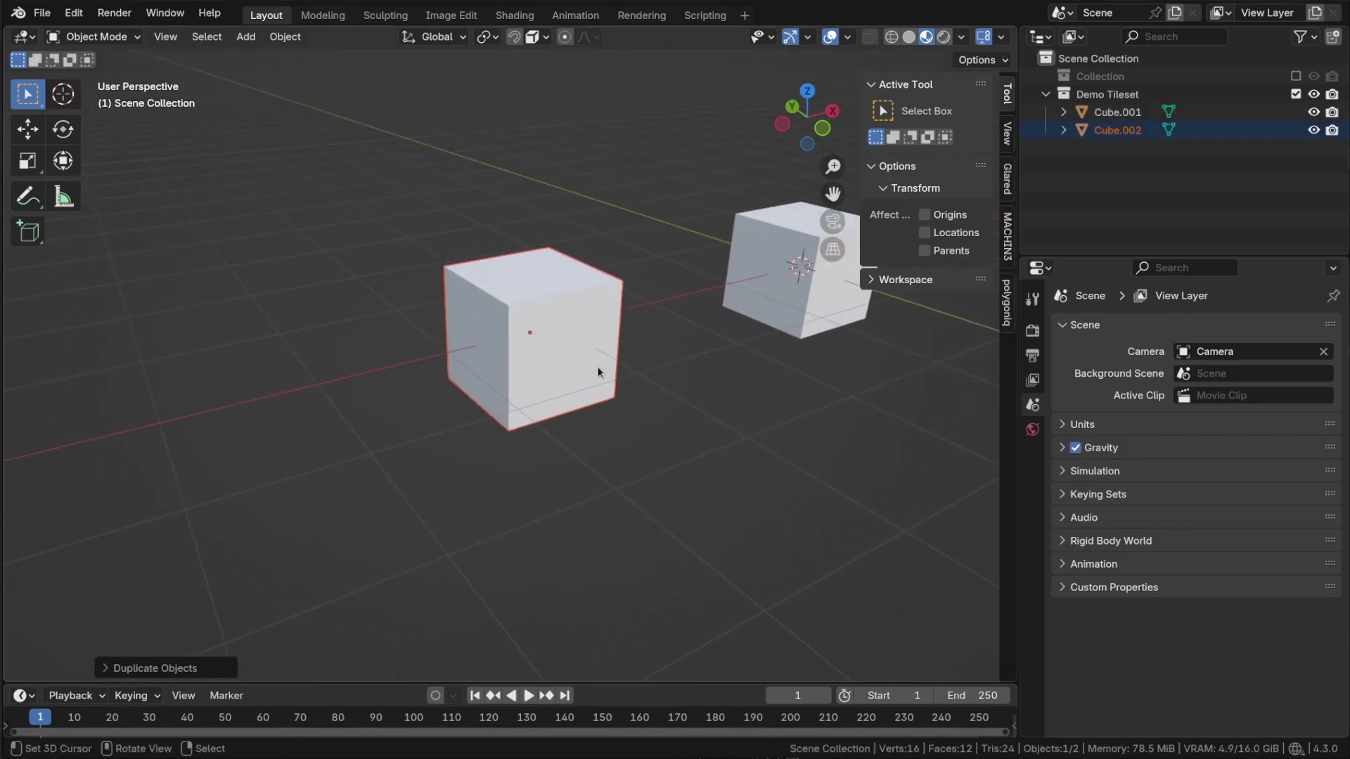
pyautogui.click(524, 324)
pyautogui.press('Tab')
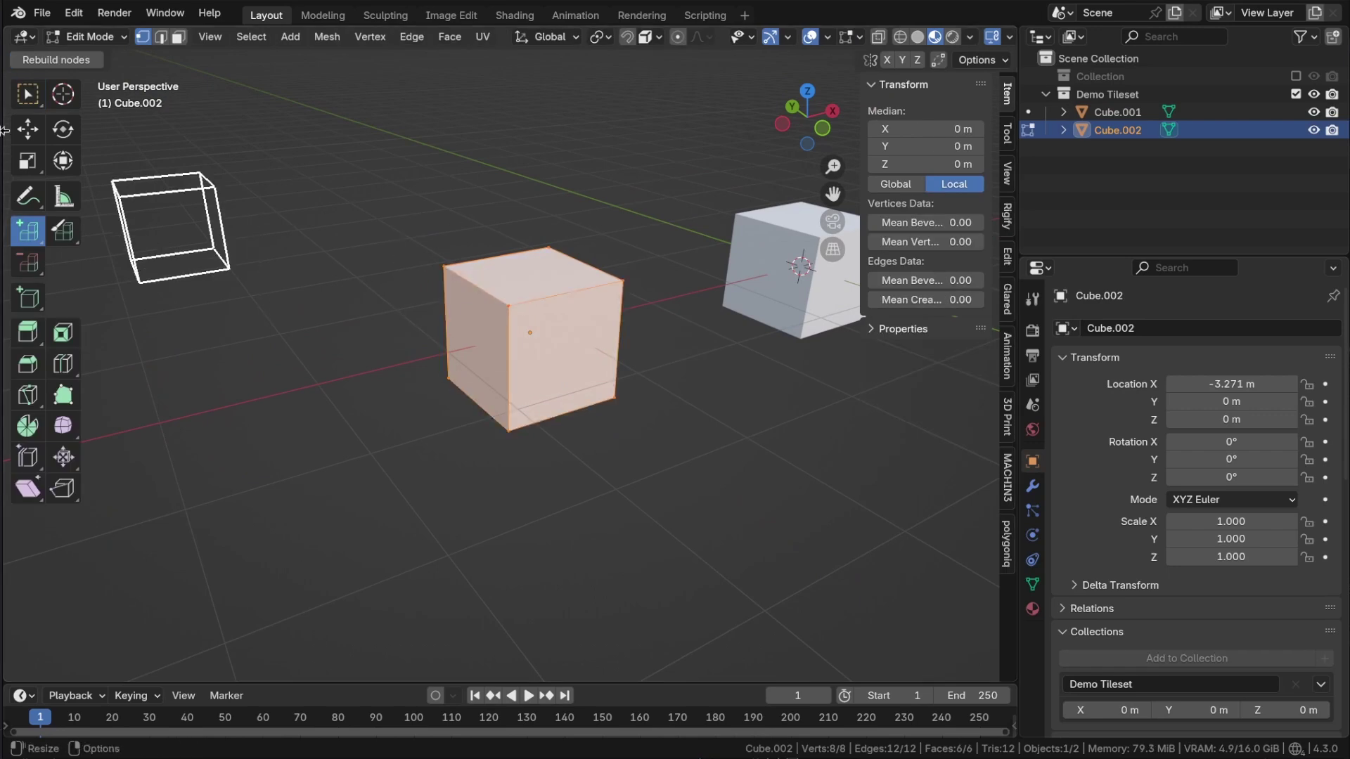
pyautogui.click(26, 128)
pyautogui.rightClick(503, 307)
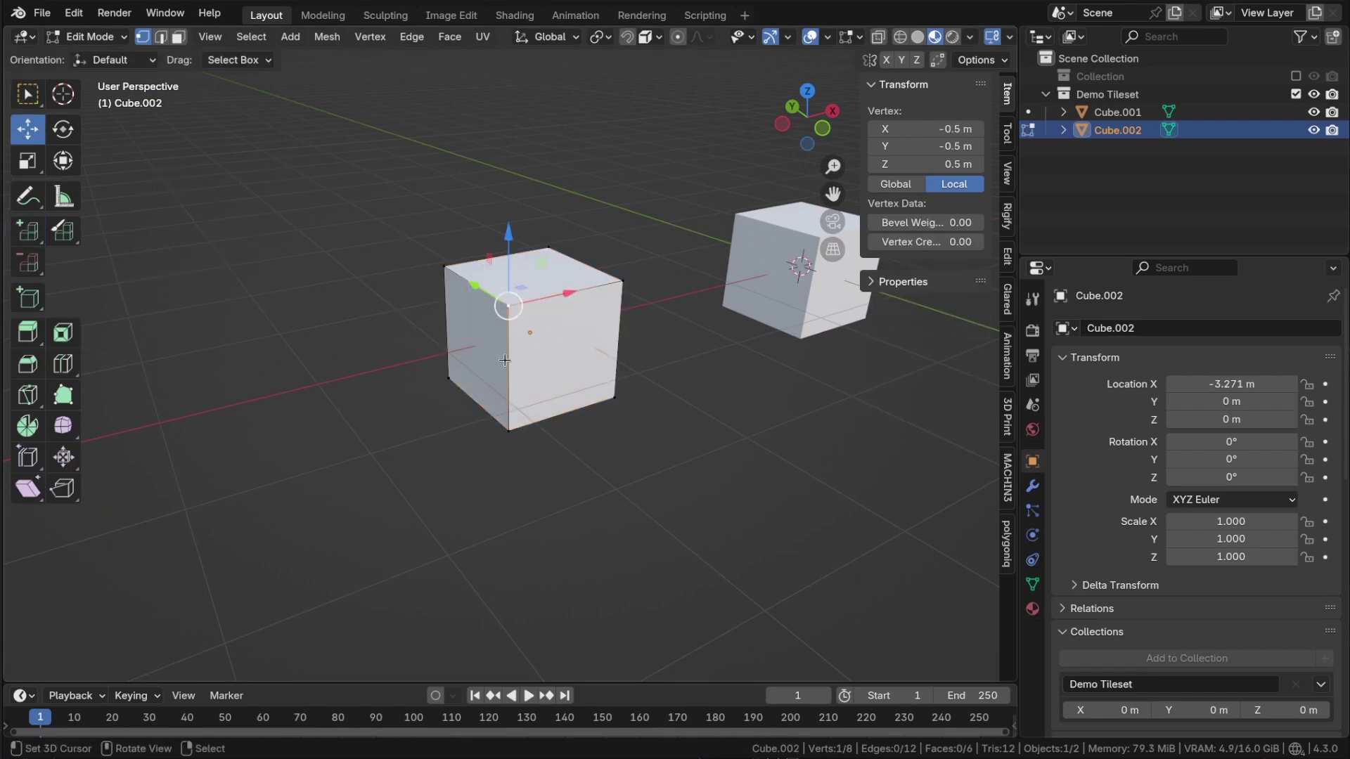
pyautogui.keyDown('shift'); pyautogui.rightClick(508, 428); pyautogui.keyUp('shift')
pyautogui.hotkey('ctrl', 'b')
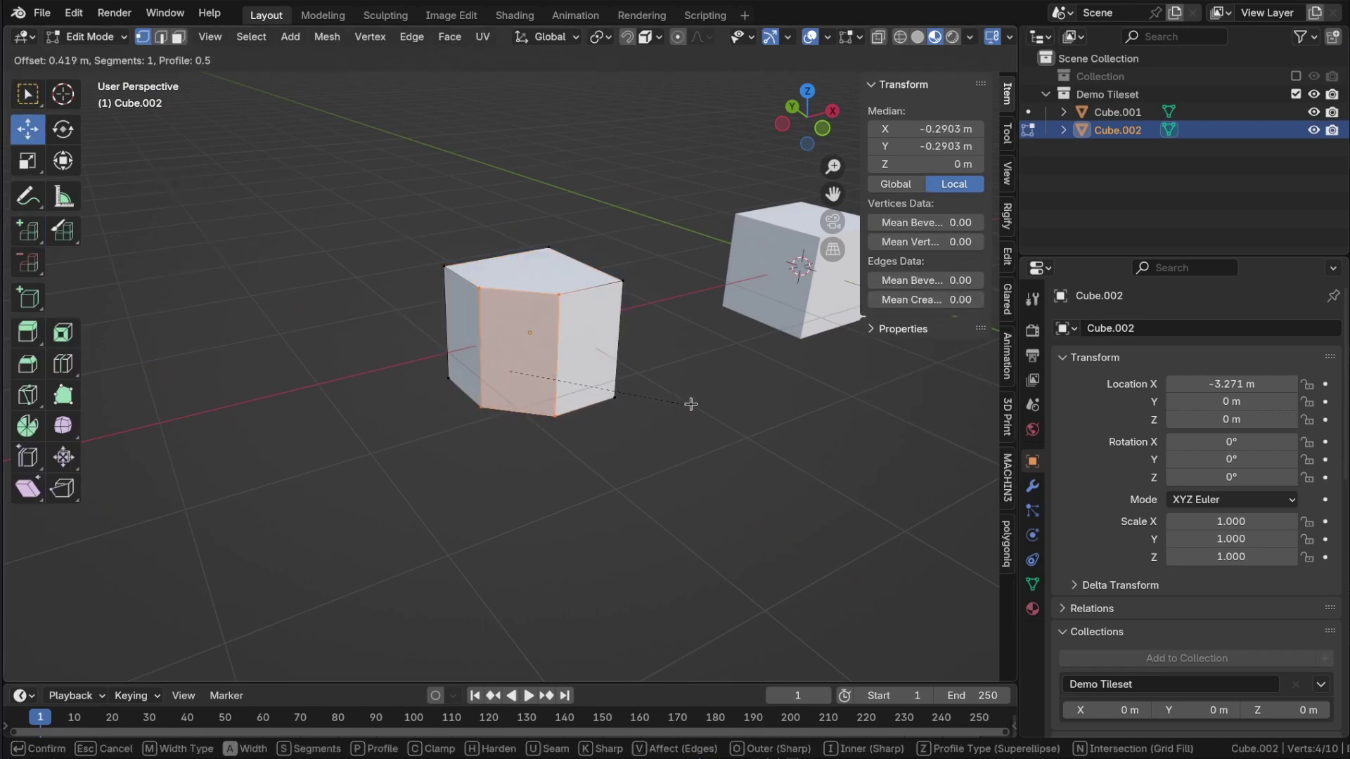
pyautogui.scroll(2, 693, 402)
pyautogui.click(699, 404)
pyautogui.press('Tab')
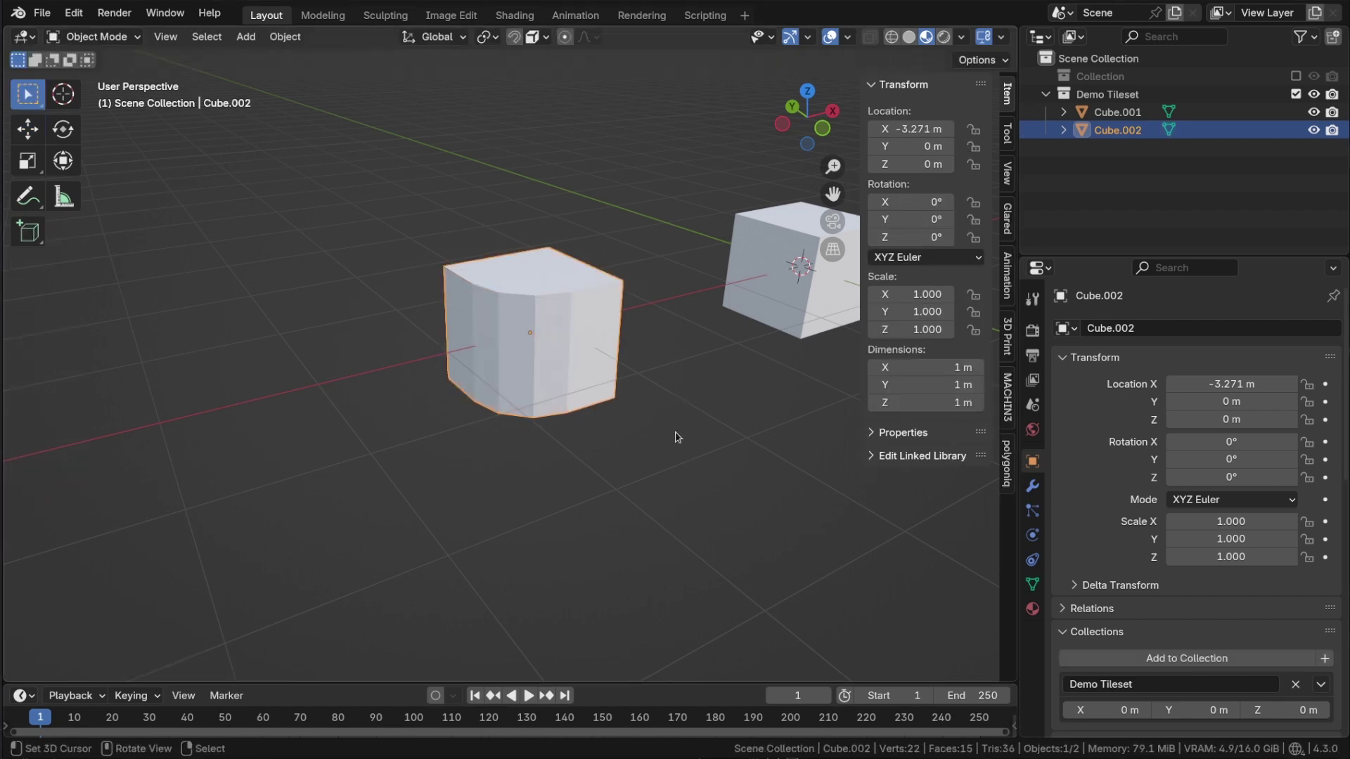
# - Set the rounded tile's same-layer neighbours on the -X and -Y sides to Empty or Other
pyautogui.scroll(-10, 1172, 515)
pyautogui.scroll(-2, 1173, 515)
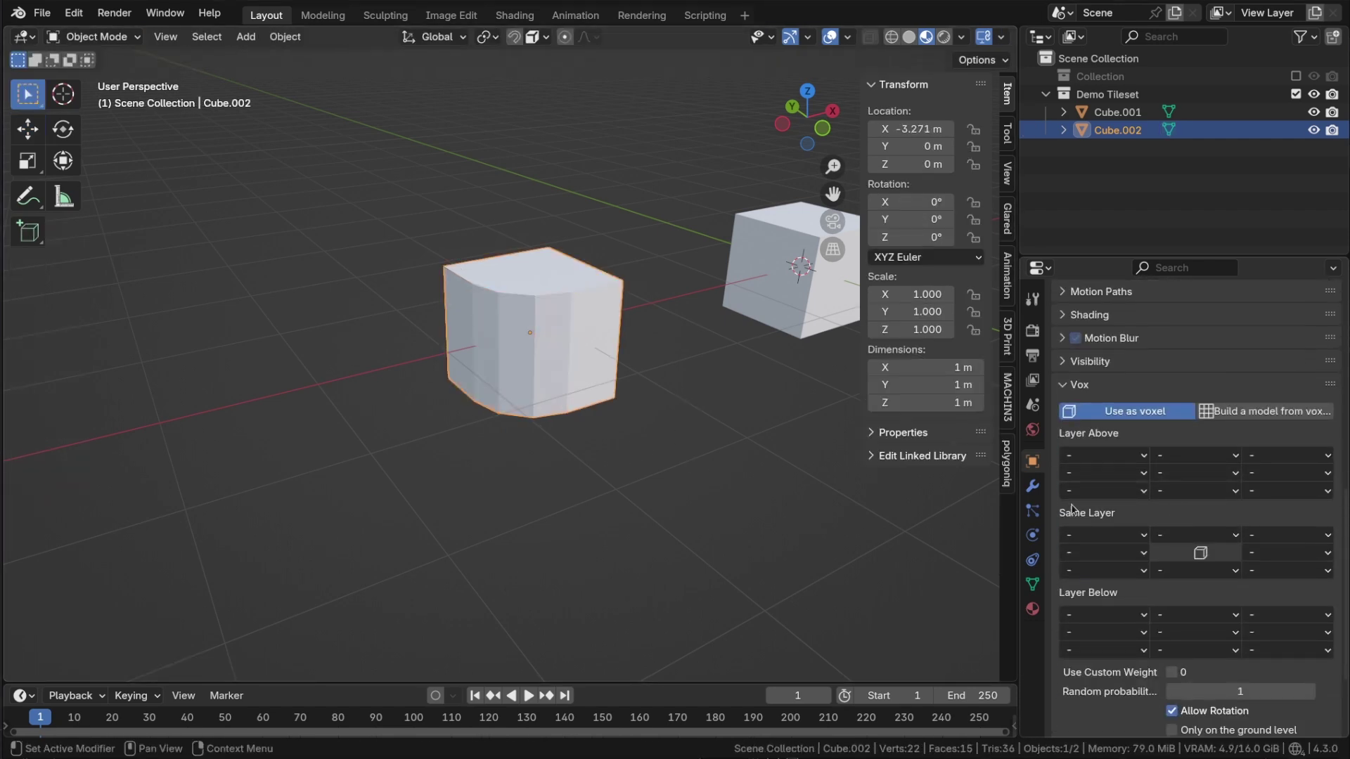
pyautogui.click(1120, 554)
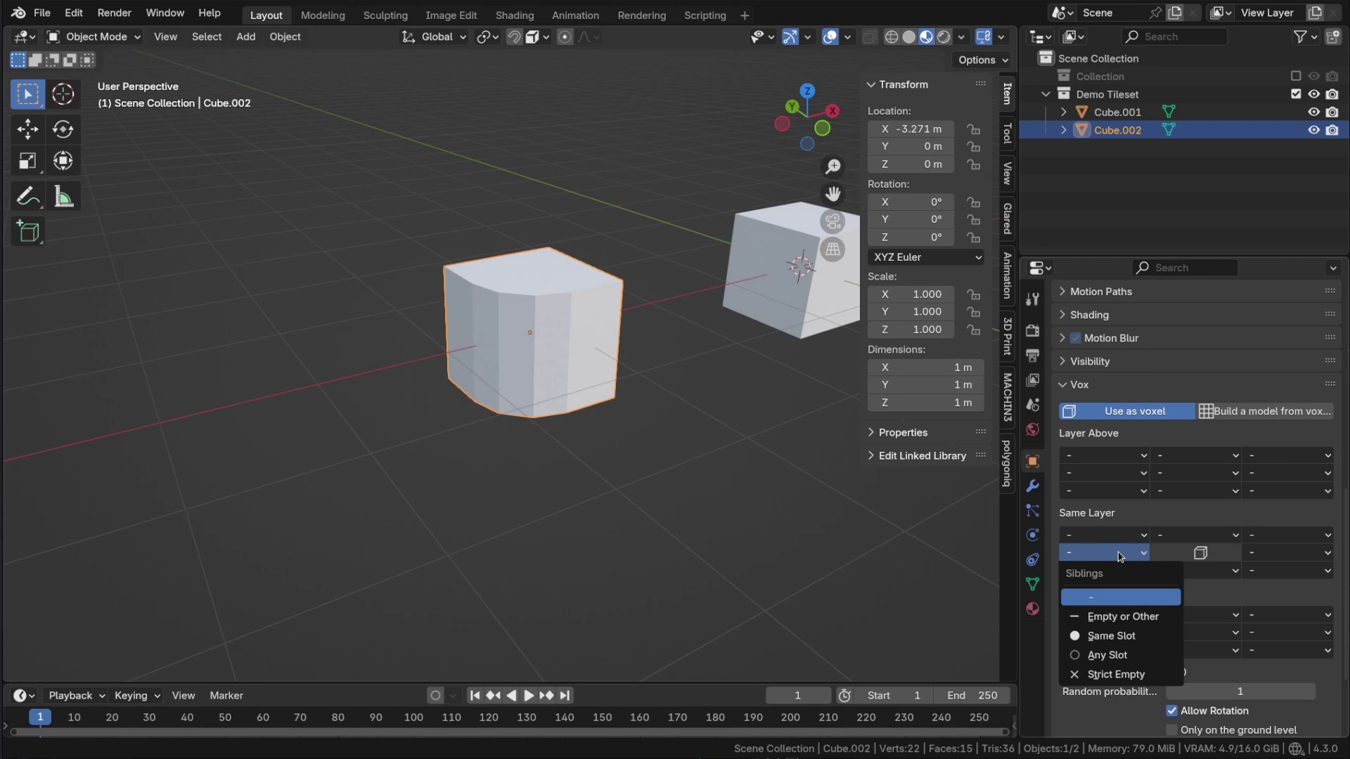
pyautogui.click(1139, 620)
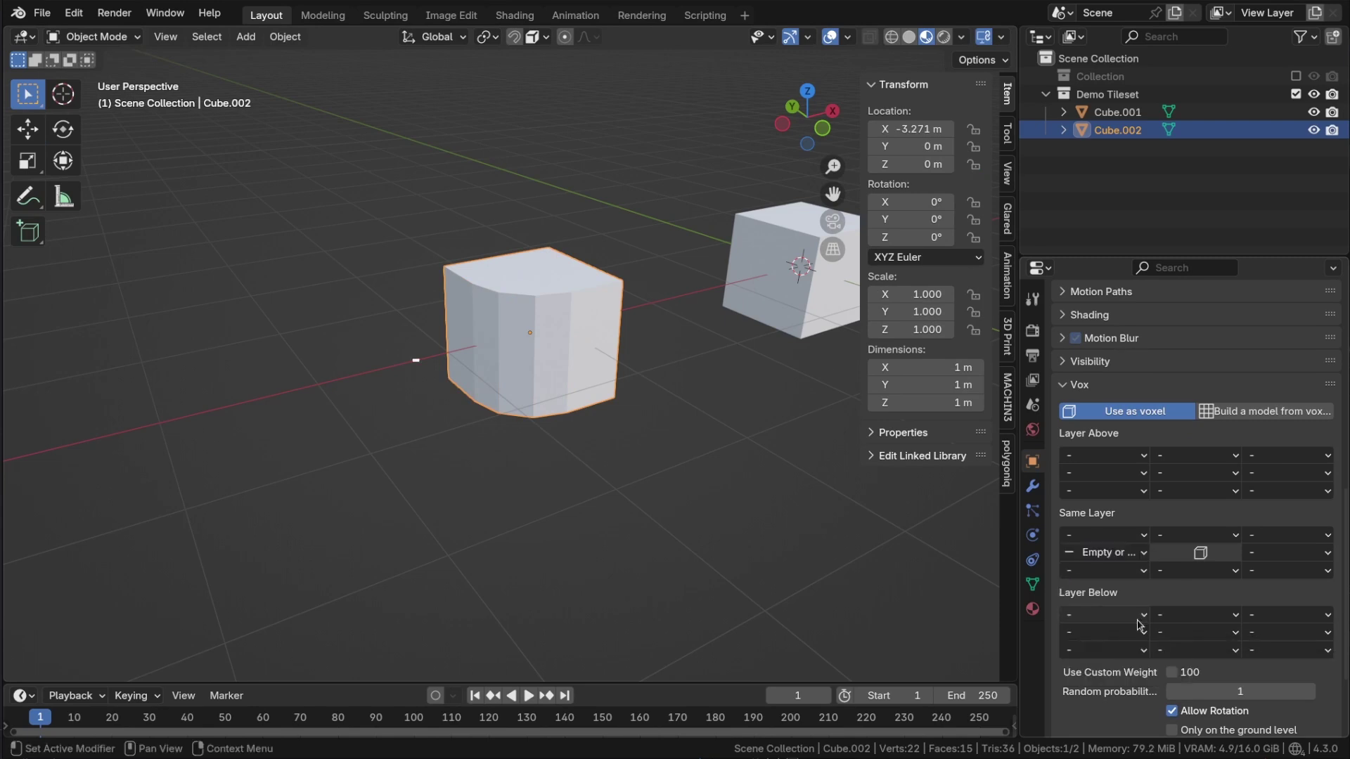
pyautogui.click(1197, 575)
pyautogui.click(1190, 639)
pyautogui.moveTo(604, 436); pyautogui.dragTo(593, 397, button='middle')
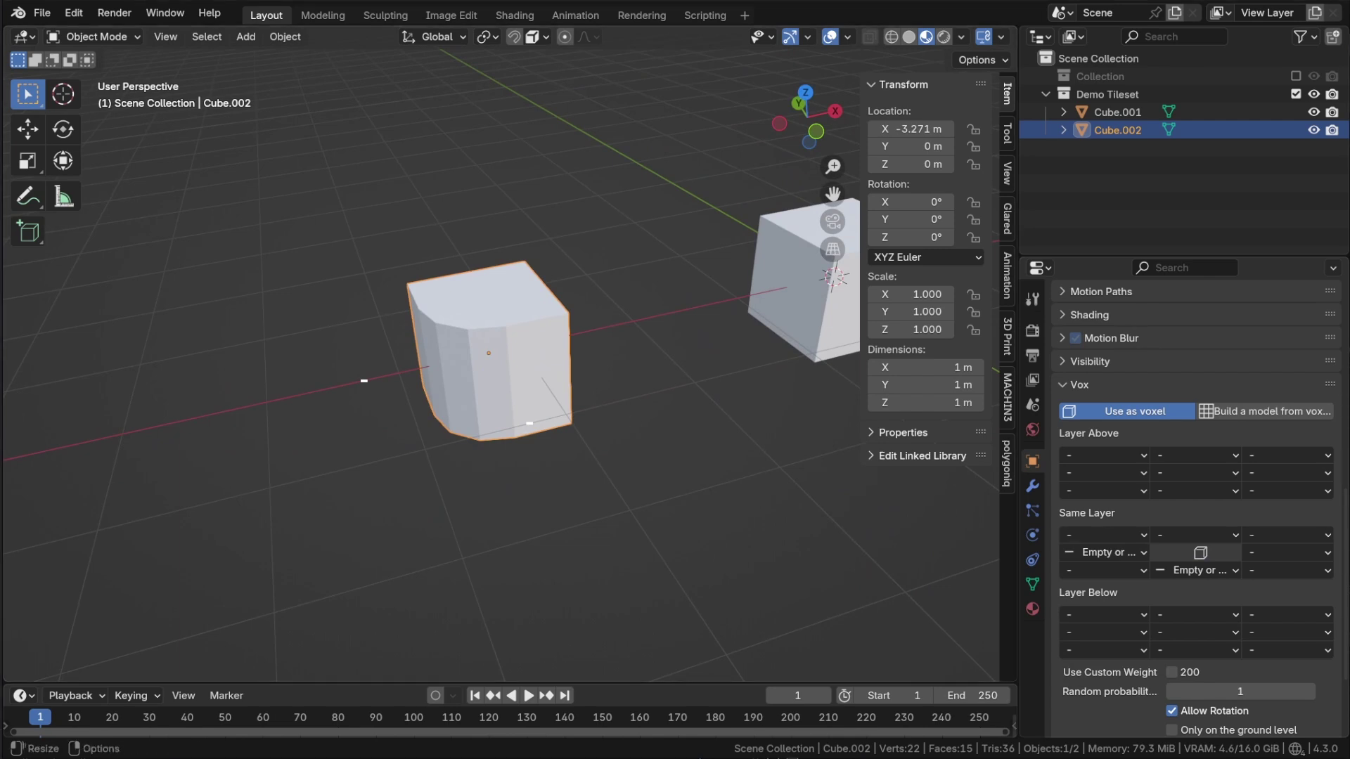
# - Try Strict Empty for the rounded tile's -X and -Y same-layer neighbours, and return both to Empty or Other
pyautogui.click(1125, 553)
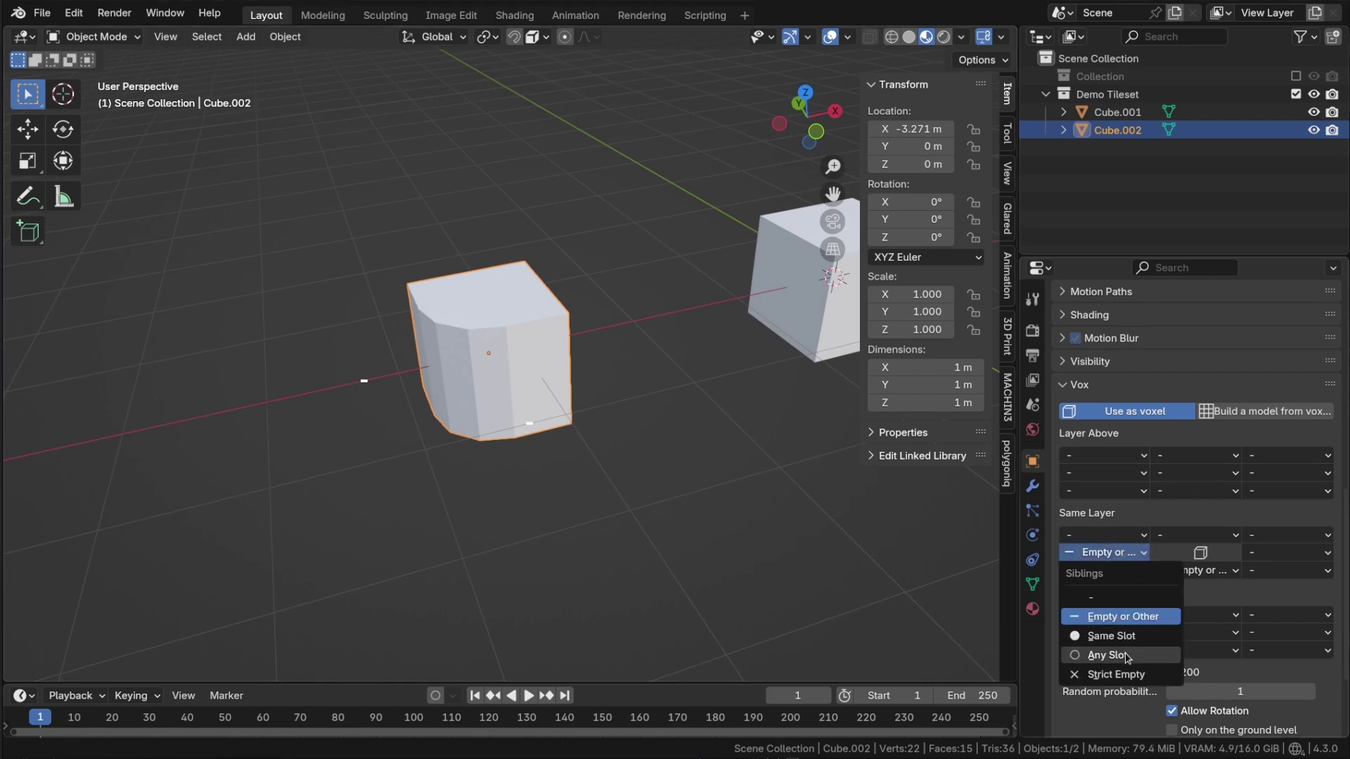
pyautogui.click(1123, 675)
pyautogui.click(1195, 571)
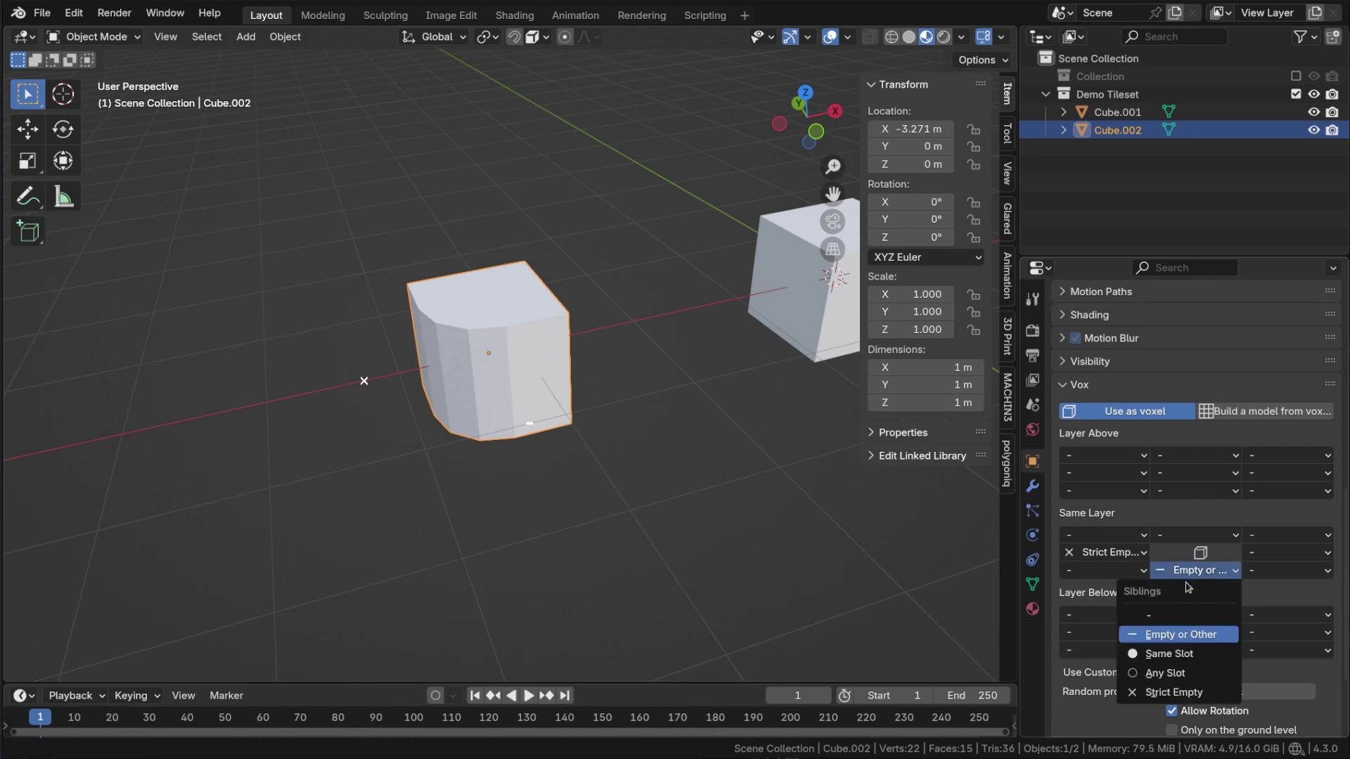
pyautogui.click(1196, 694)
pyautogui.click(1136, 557)
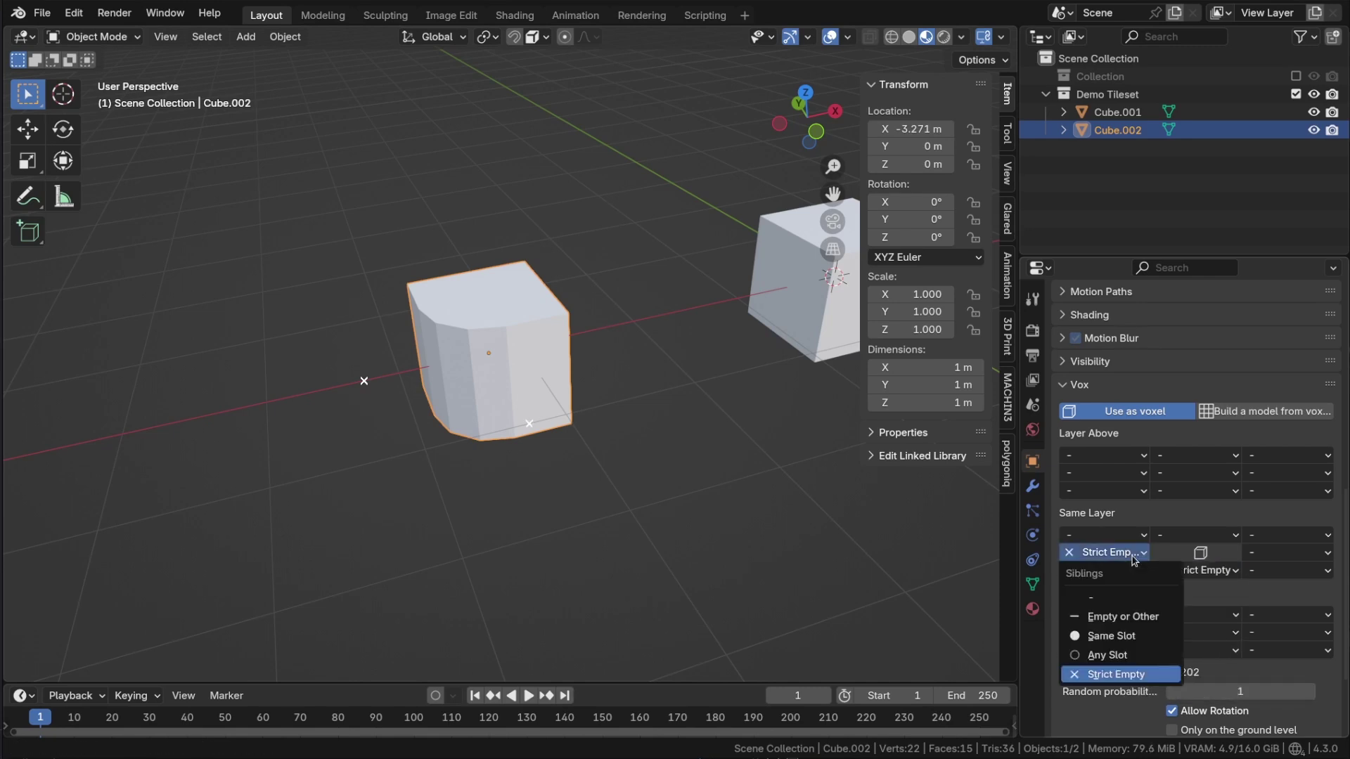
pyautogui.click(1132, 616)
pyautogui.click(1192, 570)
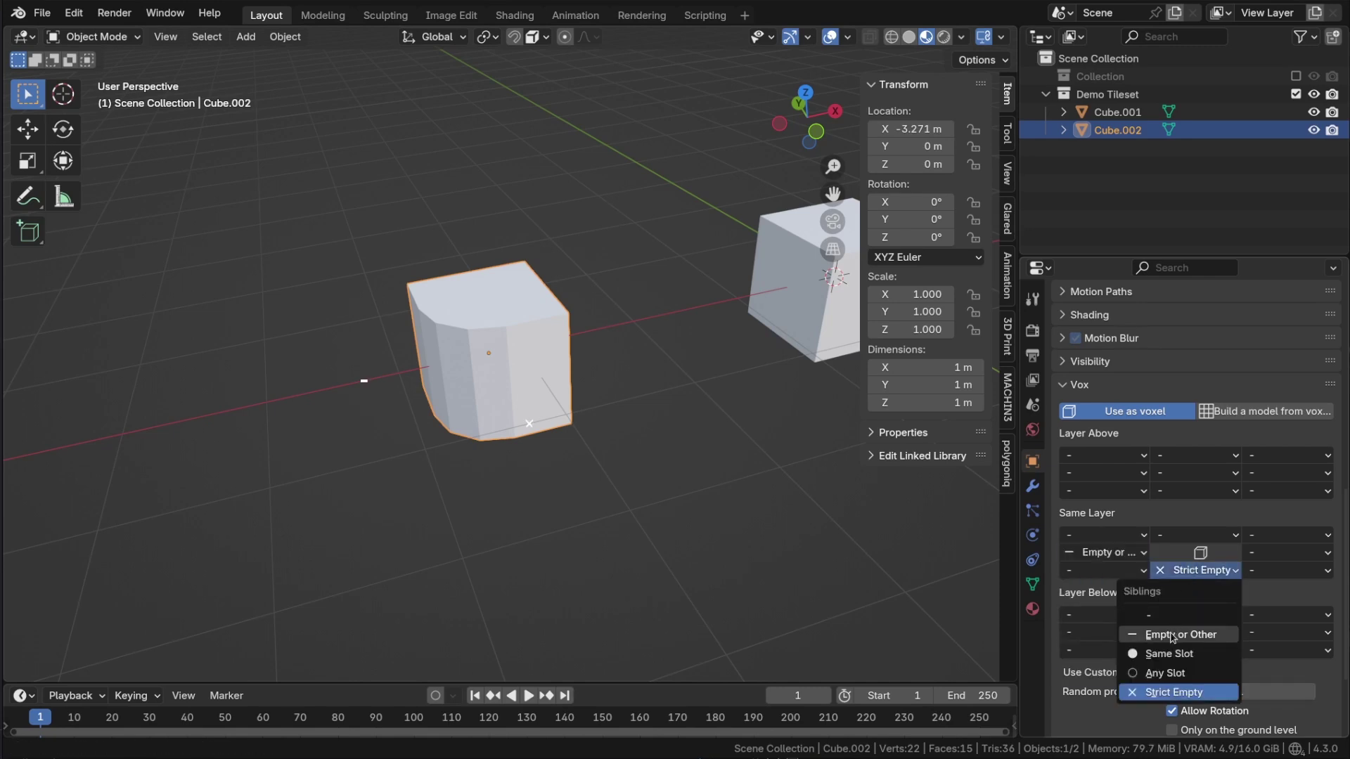
pyautogui.click(1180, 635)
pyautogui.moveTo(660, 464); pyautogui.dragTo(627, 473, button='middle')
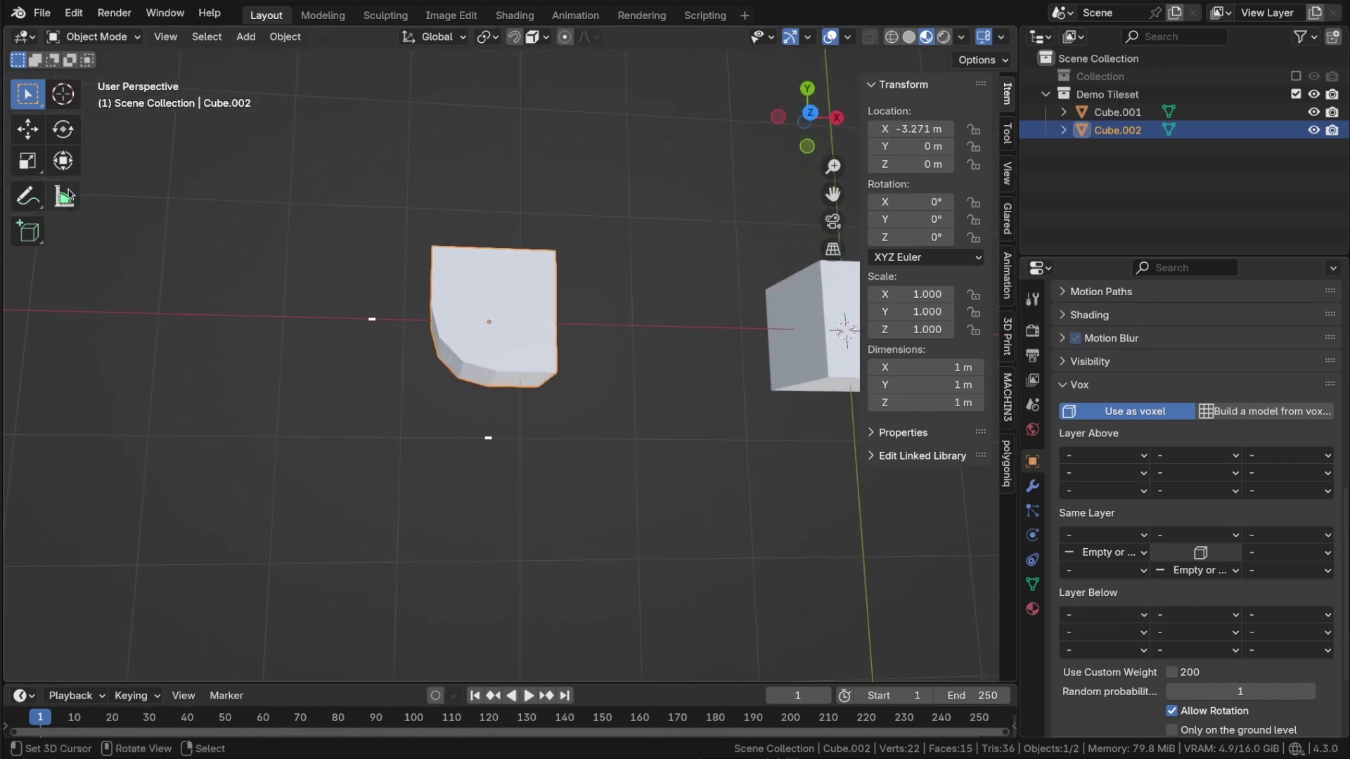
# - Exclude Demo Tileset, include the original collection again, and rebuild the voxel object's model with the new tiles
pyautogui.click(28, 196)
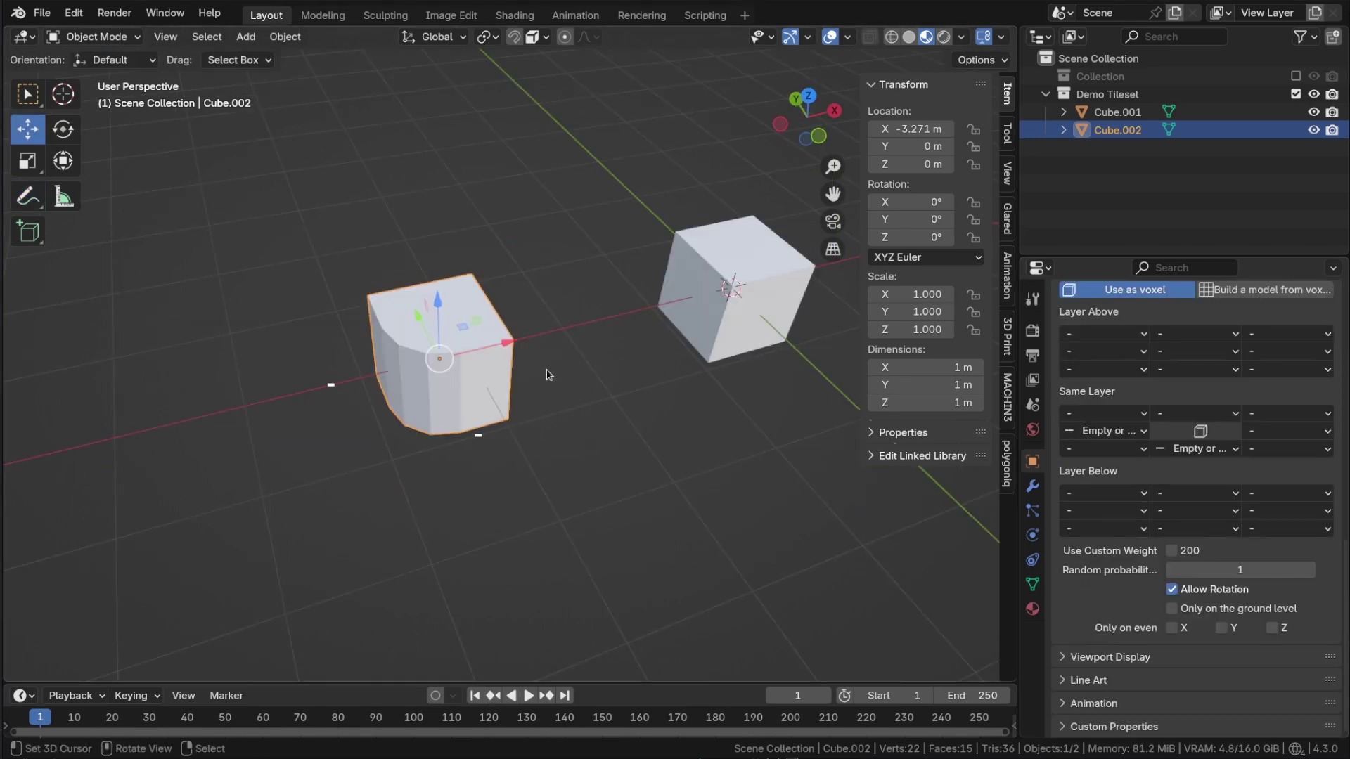
pyautogui.scroll(-4, 549, 374)
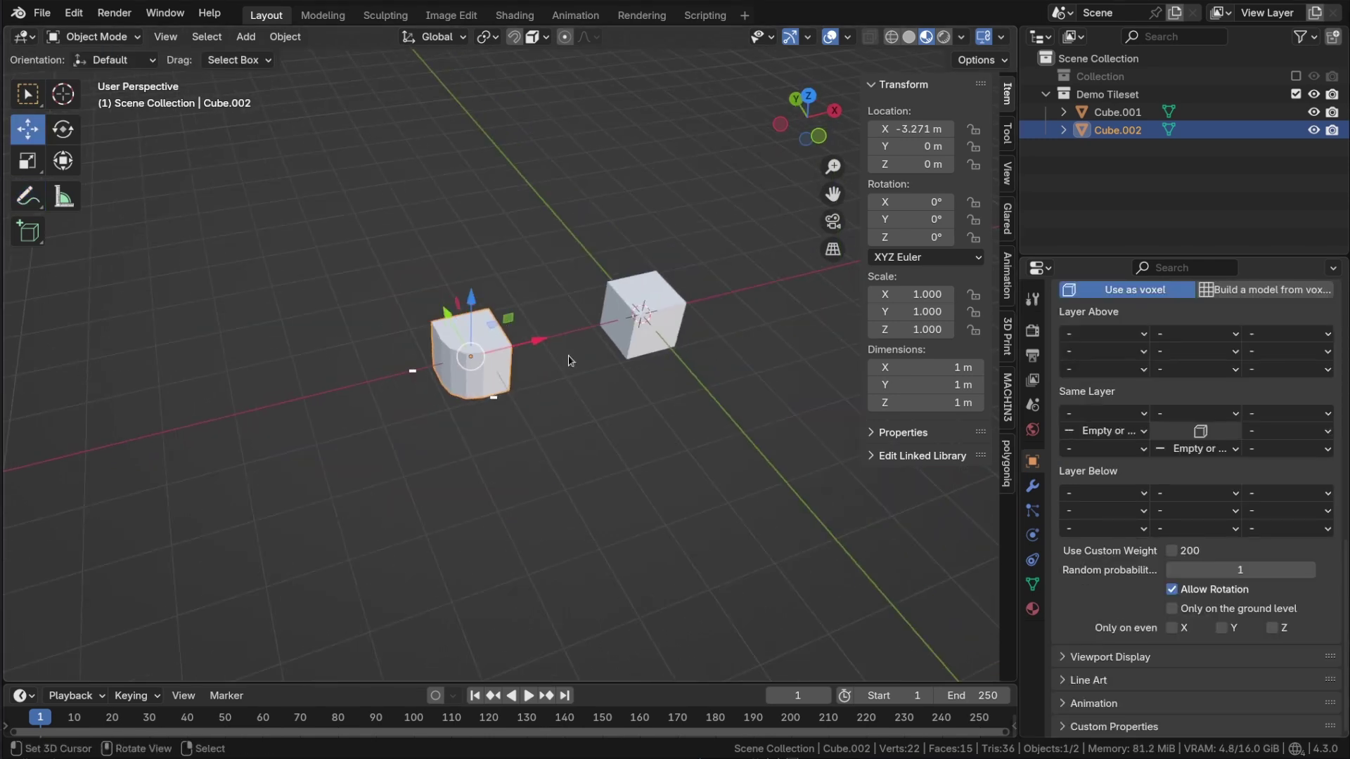
pyautogui.click(1296, 93)
pyautogui.click(1295, 76)
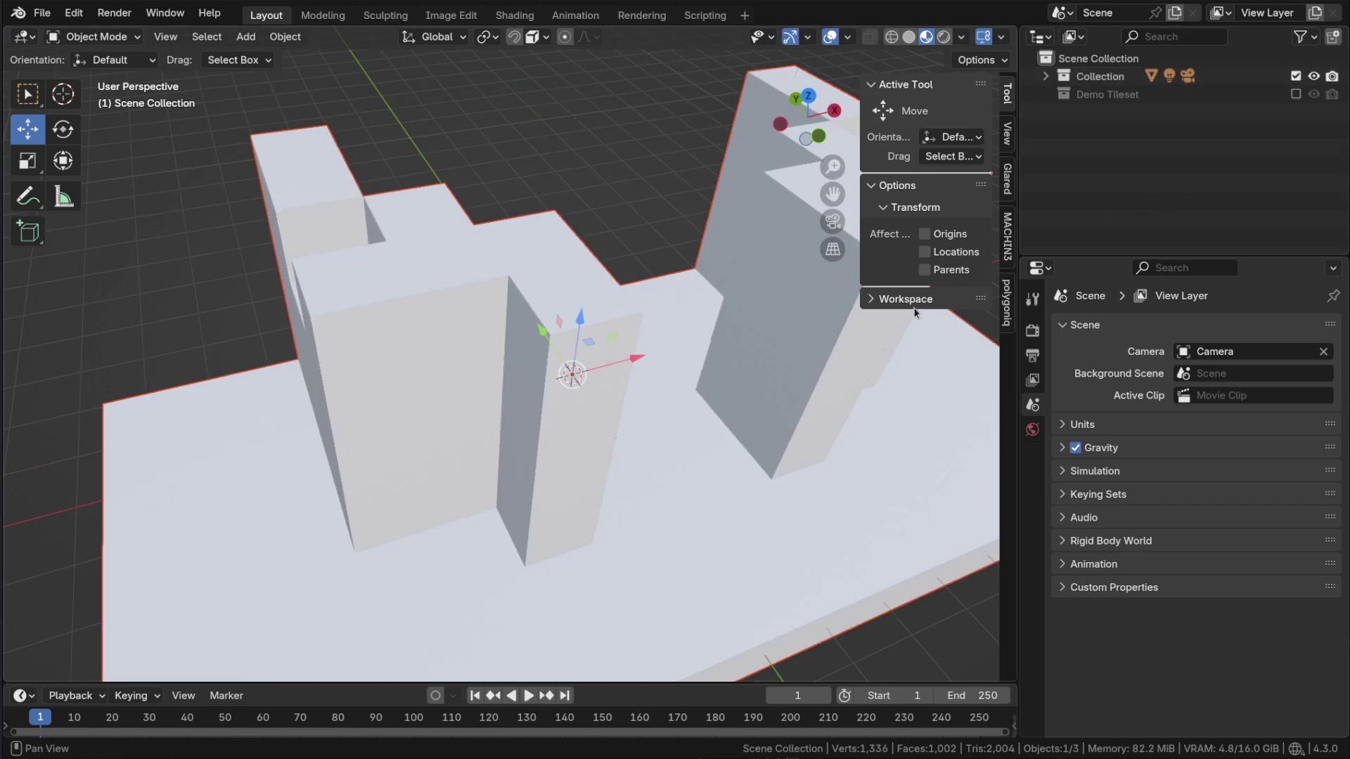
pyautogui.scroll(-5, 702, 441)
pyautogui.click(677, 381)
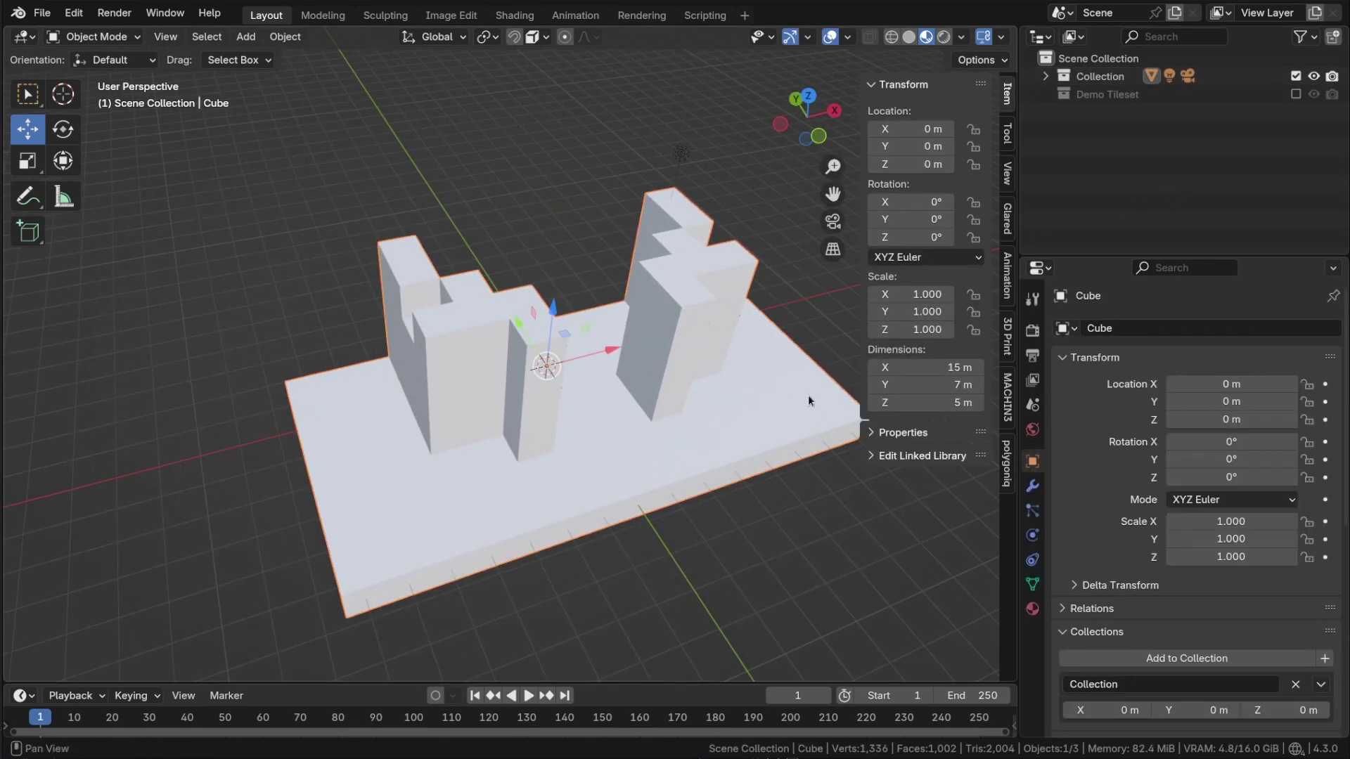
pyautogui.scroll(-10, 1274, 590)
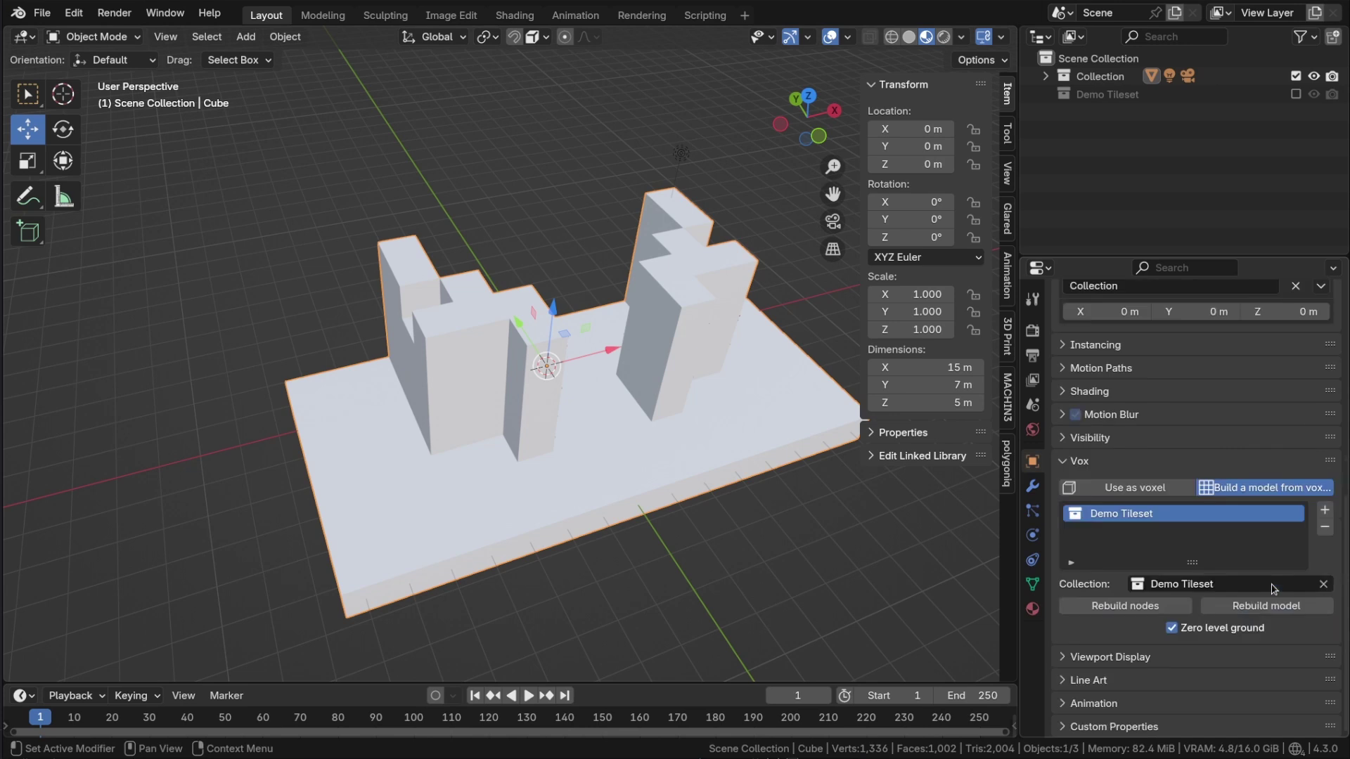
pyautogui.click(1243, 609)
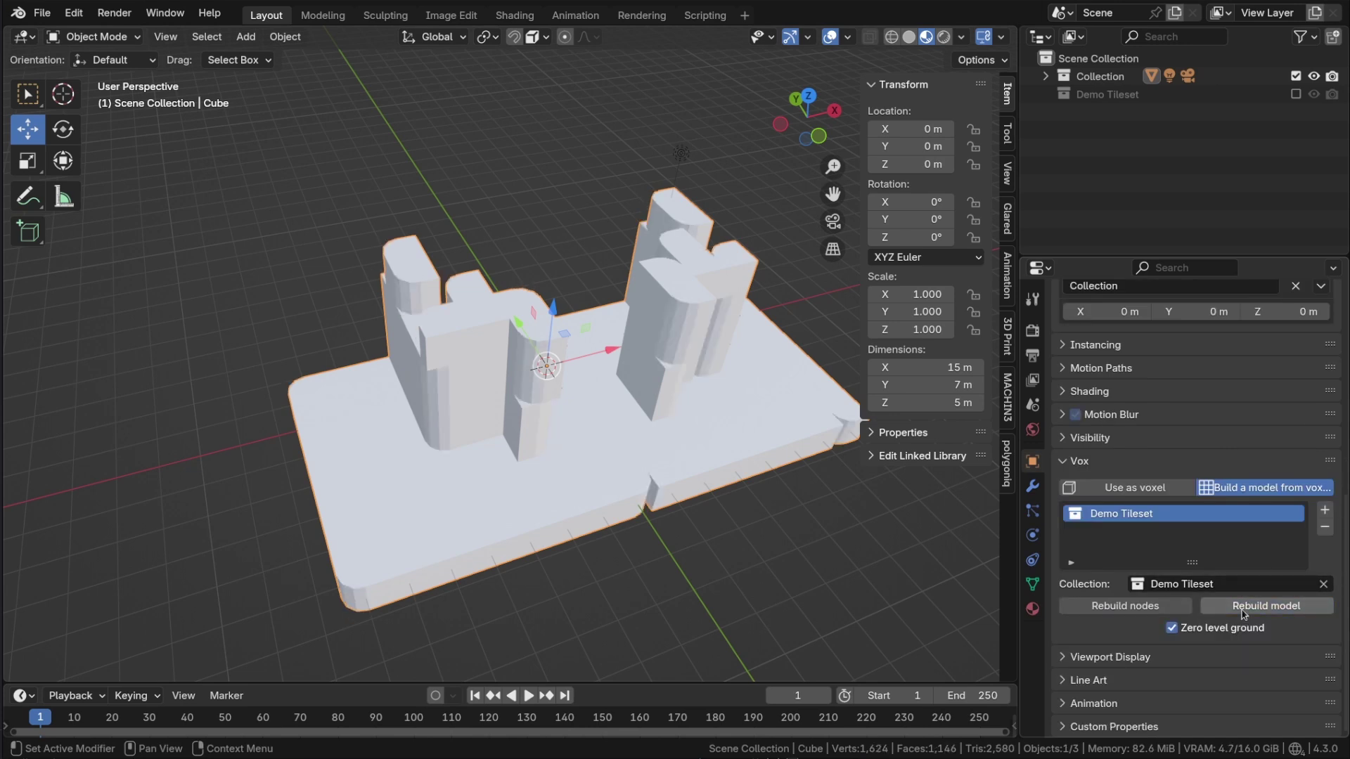
# - Move the Vox modifier above the Mirror modifier on the voxel object
pyautogui.click(1031, 487)
pyautogui.moveTo(1330, 557); pyautogui.dragTo(1321, 349)
pyautogui.moveTo(760, 506)
pyautogui.mouseDown(button='middle')
pyautogui.moveTo(696, 524)
pyautogui.moveTo(763, 505)
pyautogui.mouseUp(button='middle')
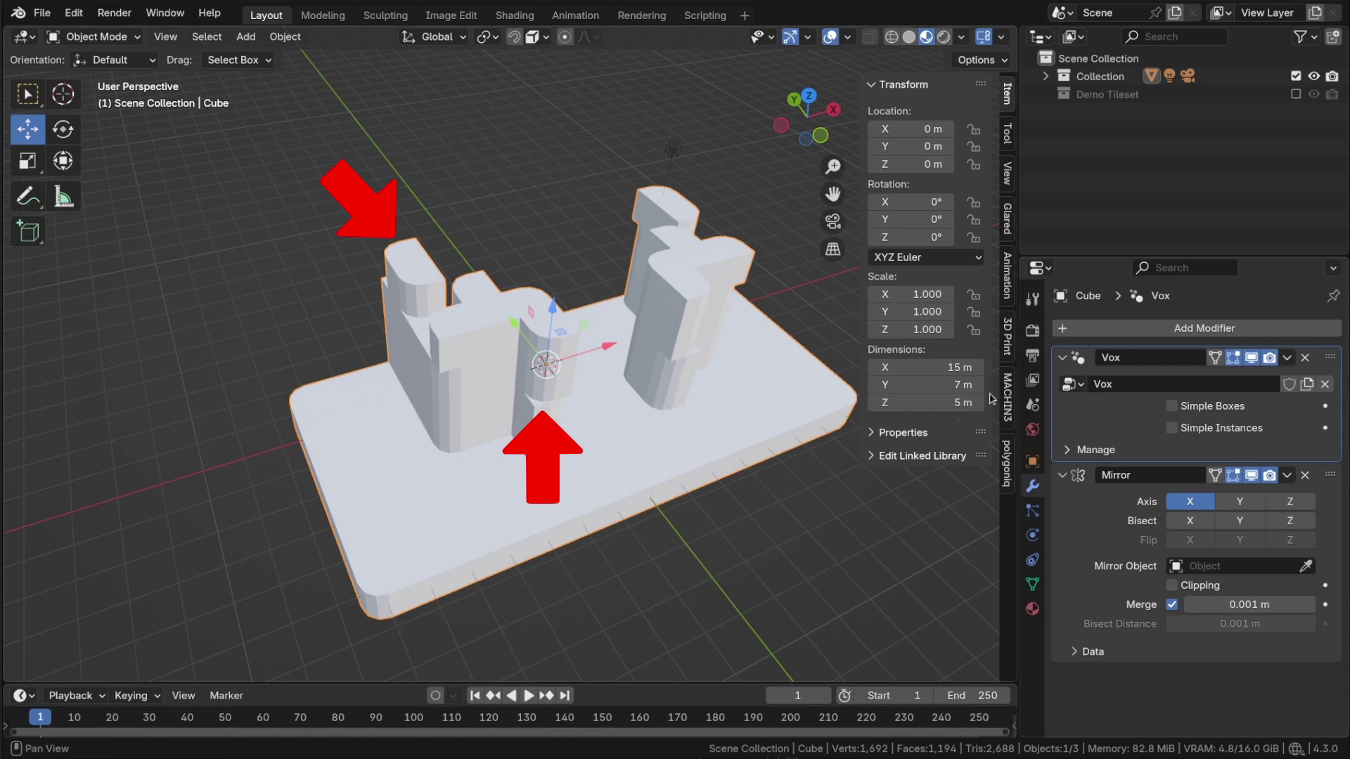
# - Rebuild the voxel object's model several times with the Demo Tileset collection
pyautogui.click(1033, 462)
pyautogui.scroll(-12, 1195, 492)
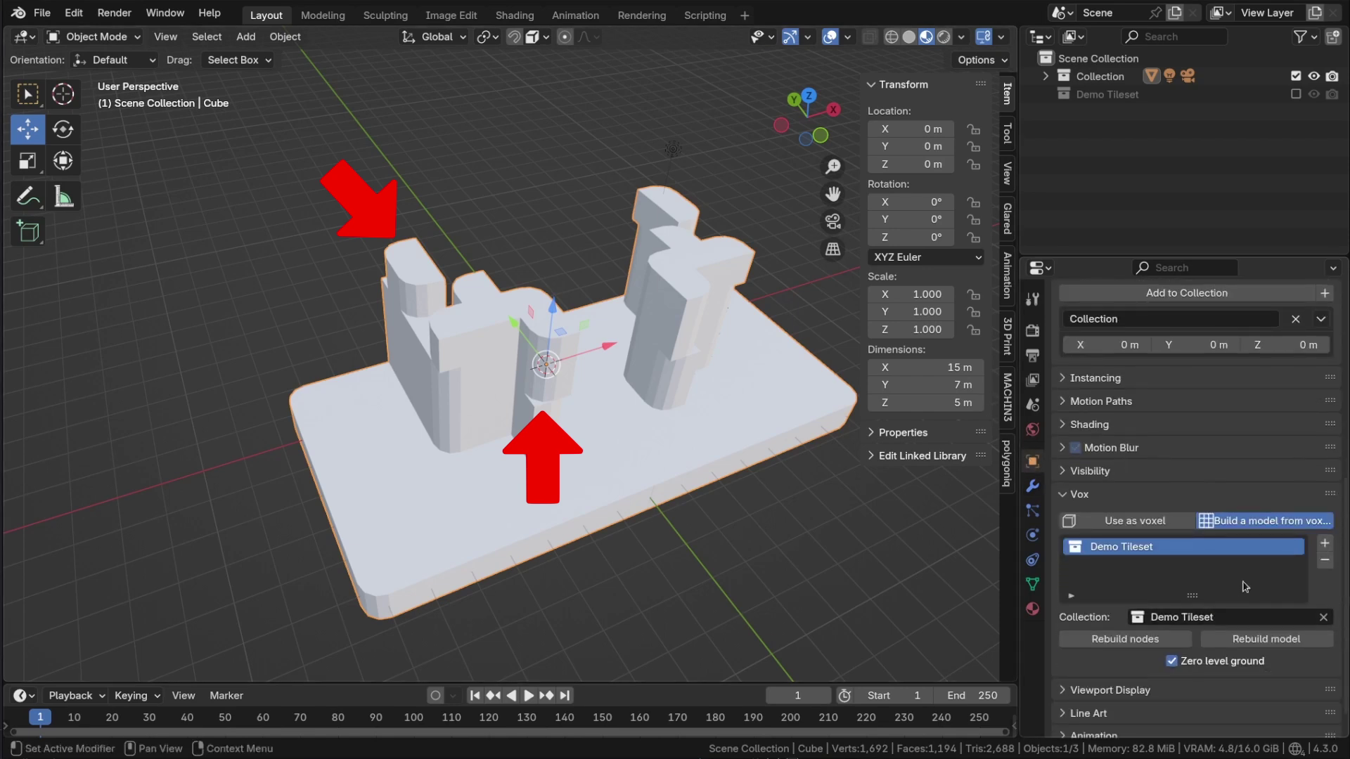
pyautogui.click(1266, 638)
pyautogui.click(1266, 638)
pyautogui.click(1266, 638)
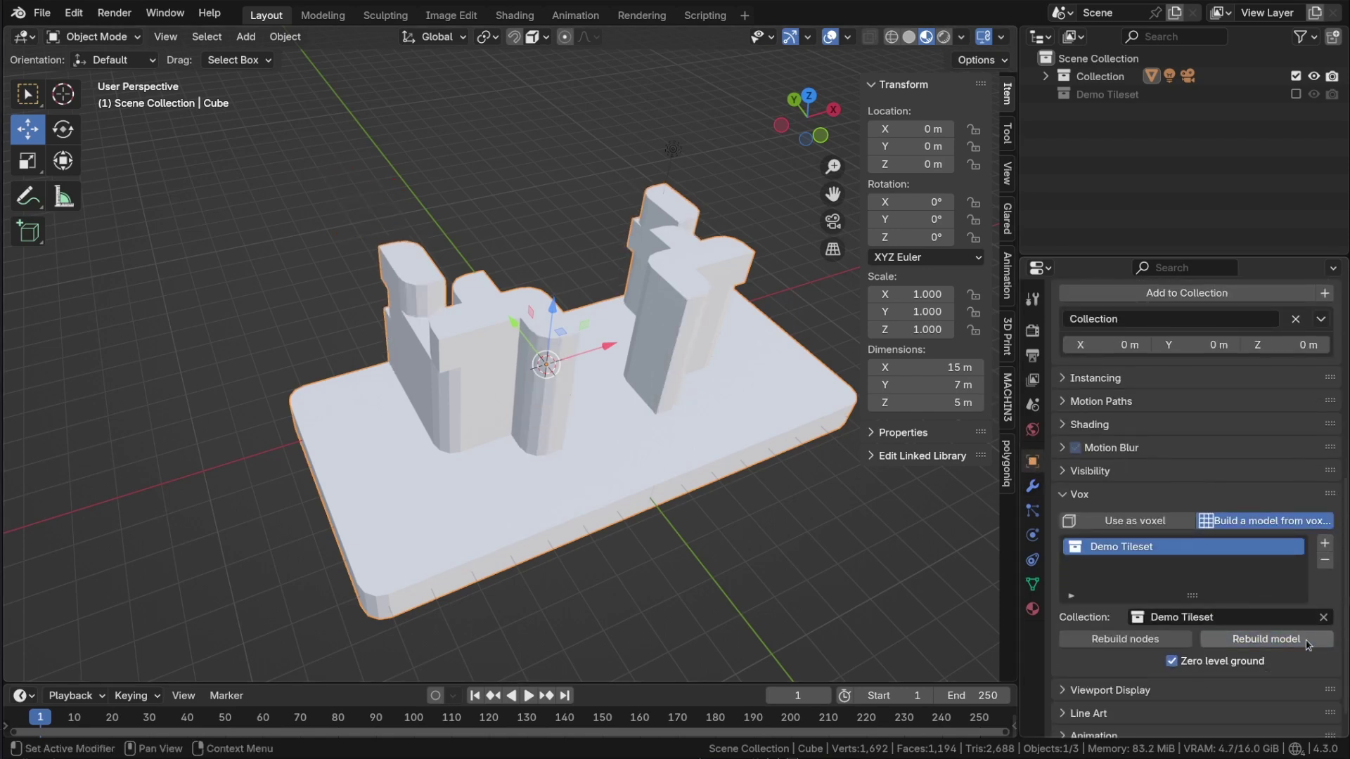
# - Rebuild the voxel object's model three more times with the same tile set
pyautogui.click(1266, 638)
pyautogui.click(1266, 638)
pyautogui.click(1265, 639)
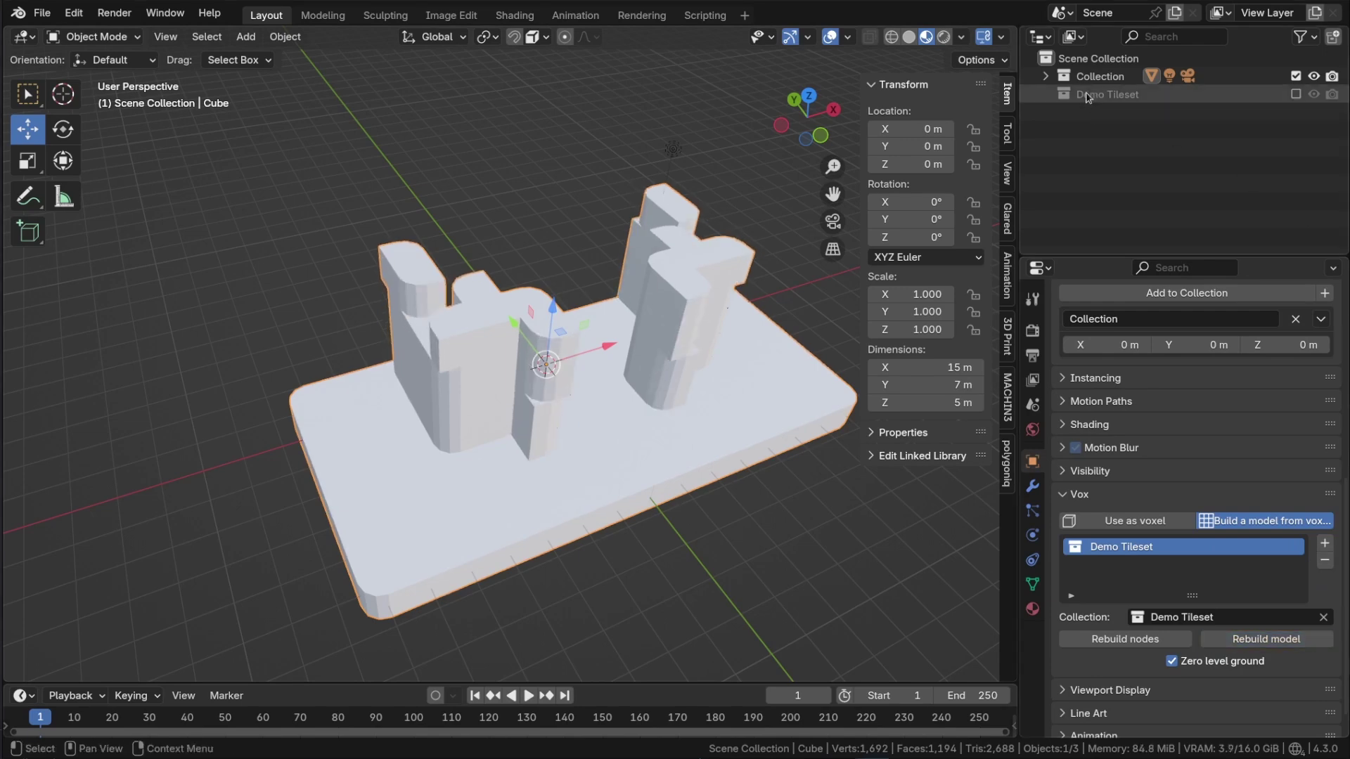
# - Switch from the original collection to Demo Tileset and place a duplicate of the rounded tile along X at about -5.99 m
pyautogui.click(1296, 75)
pyautogui.click(1296, 94)
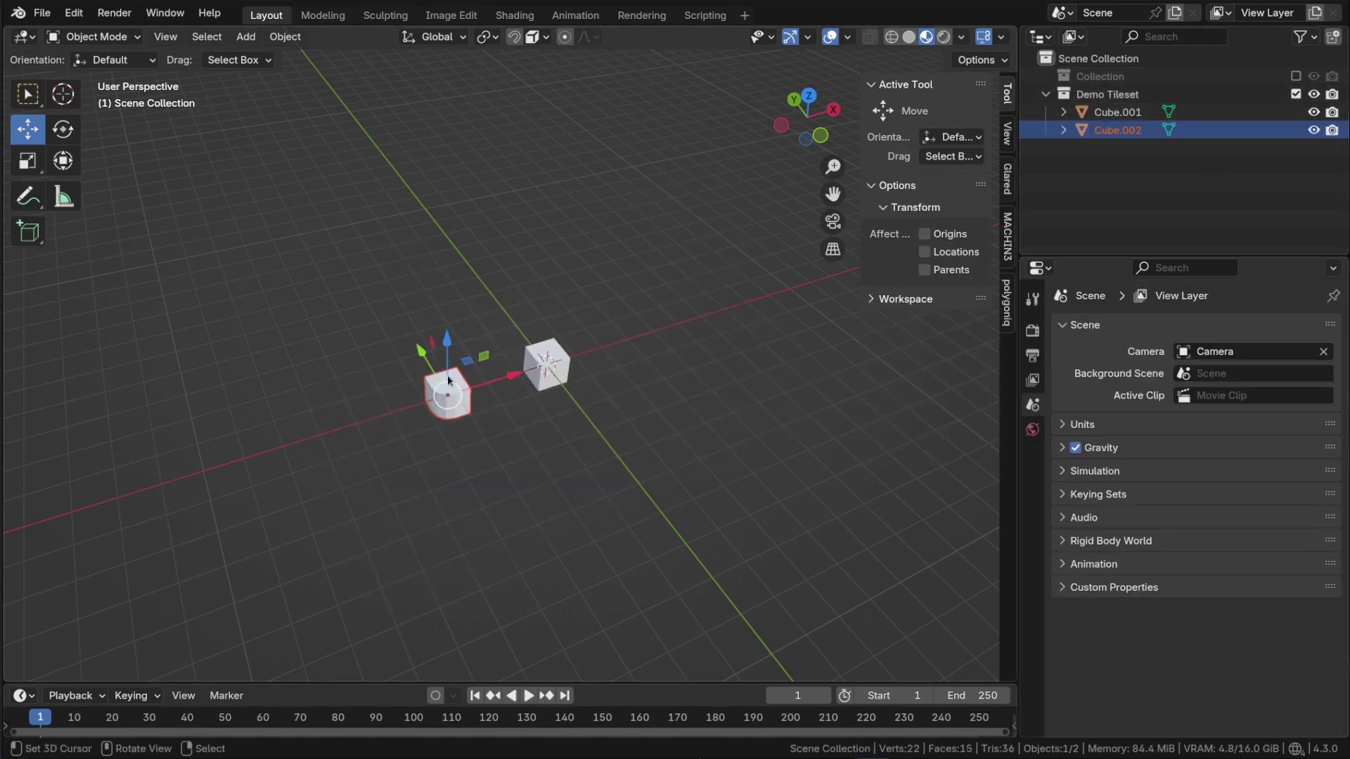
pyautogui.hotkey('shift', 'd')
pyautogui.press('x')
pyautogui.click(369, 446)
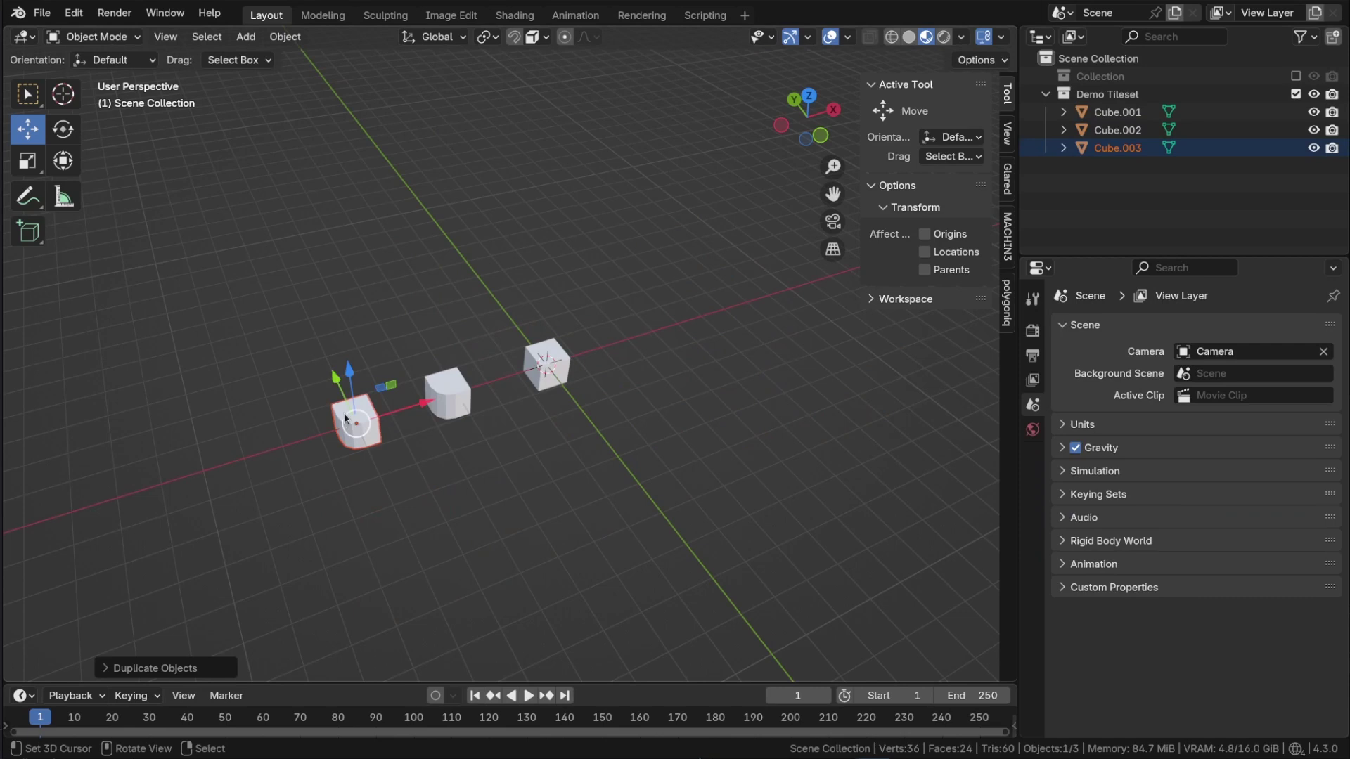
# - Bevel the duplicated tile's vertical edge at the +X, -Y corner by about 0.5 m with 3 segments
pyautogui.keyDown('shift'); pyautogui.moveTo(369, 446); pyautogui.dragTo(589, 425, button='middle'); pyautogui.keyUp('shift')
pyautogui.scroll(6, 619, 435)
pyautogui.moveTo(770, 511); pyautogui.dragTo(519, 485, button='middle')
pyautogui.click(540, 442)
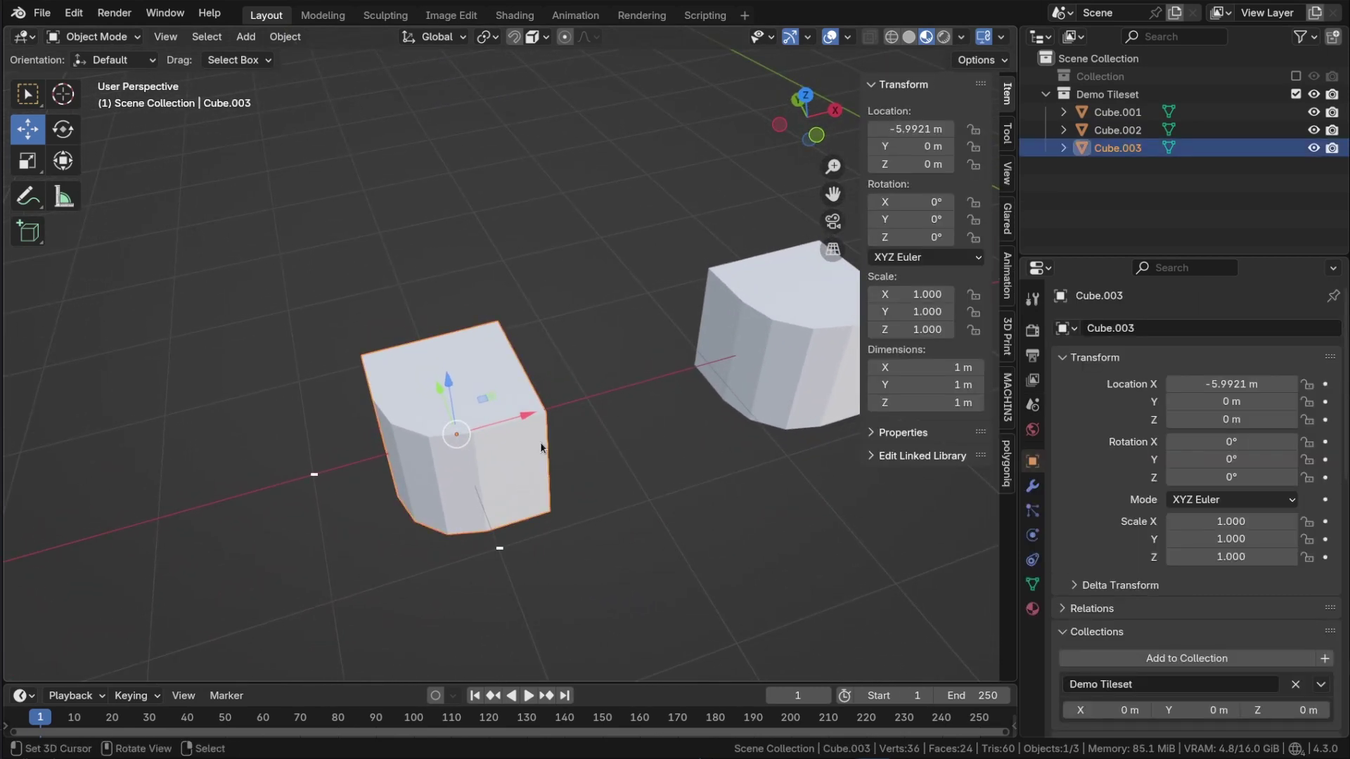
pyautogui.press('Tab')
pyautogui.click(545, 451)
pyautogui.keyDown('alt'); pyautogui.click(546, 452); pyautogui.keyUp('alt')
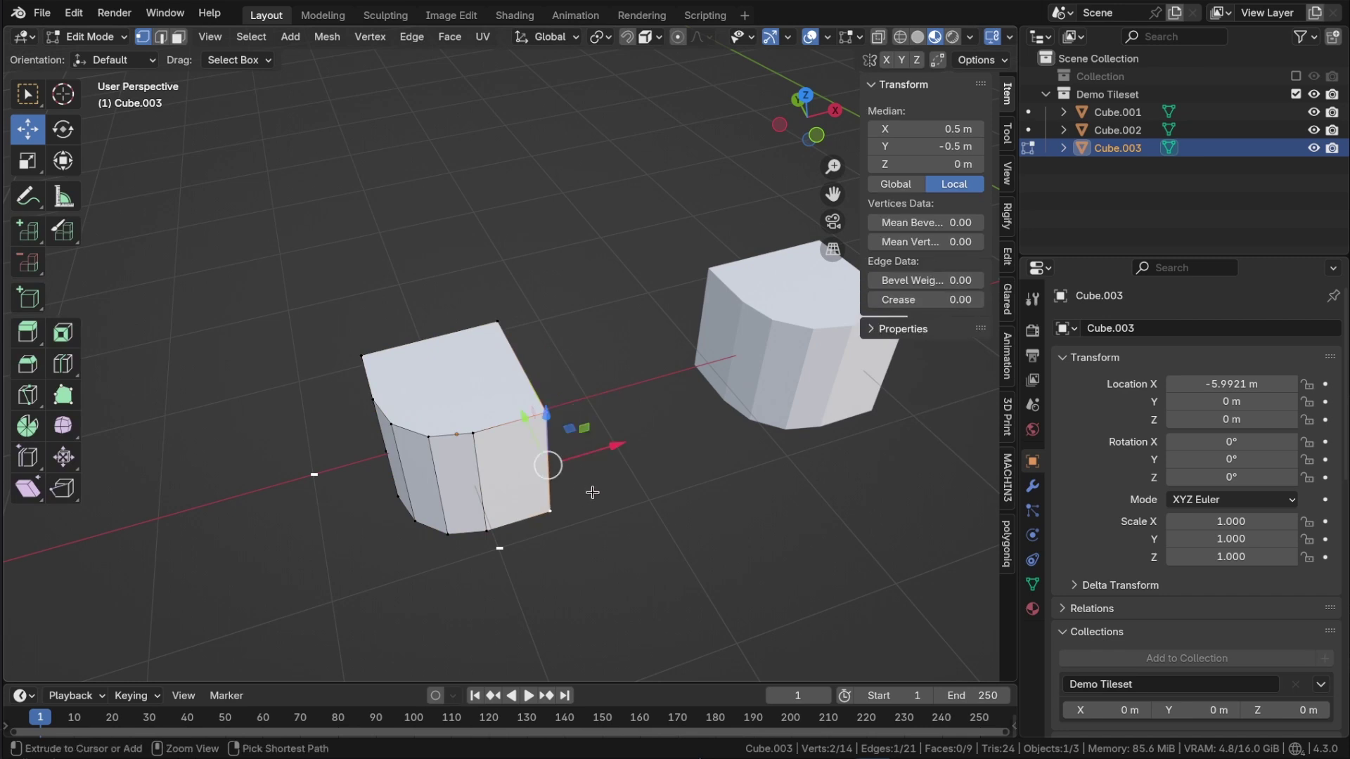
pyautogui.hotkey('ctrl', 'b')
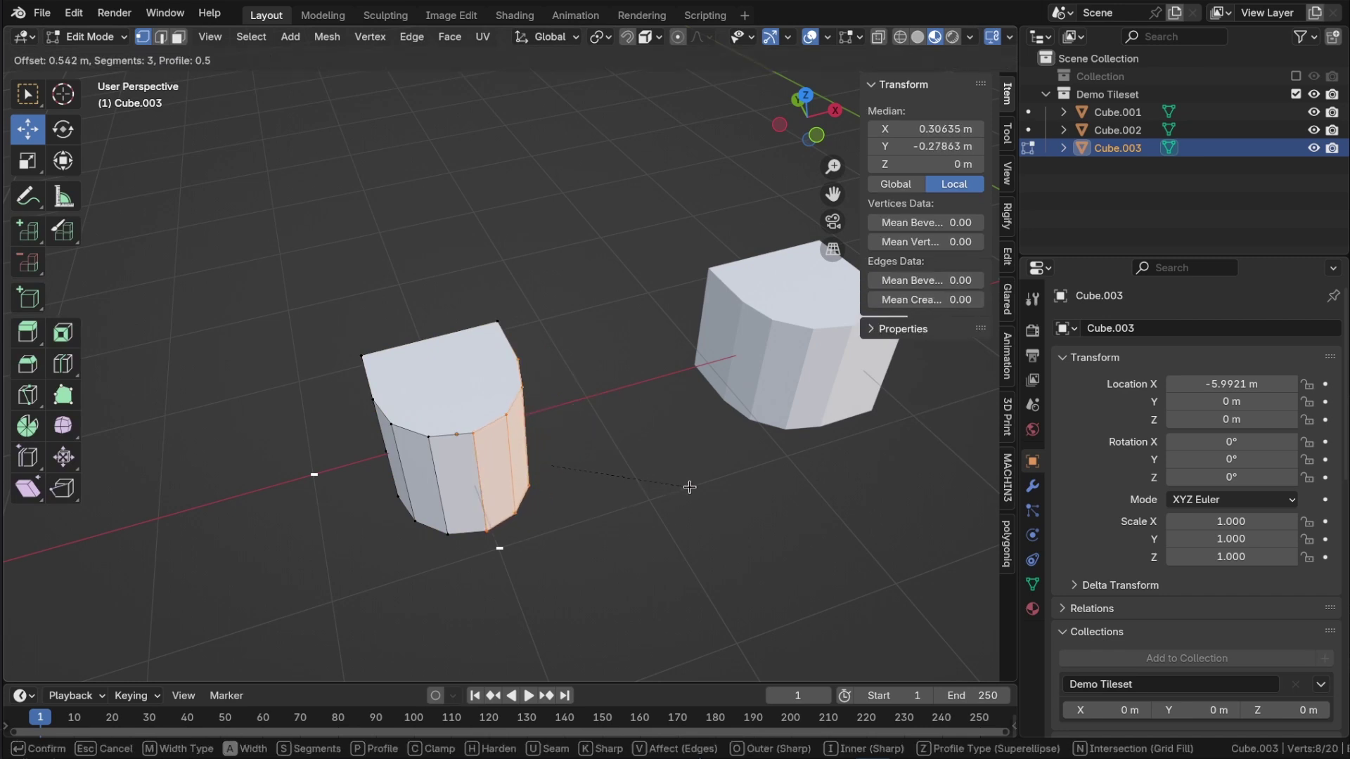
pyautogui.click(681, 489)
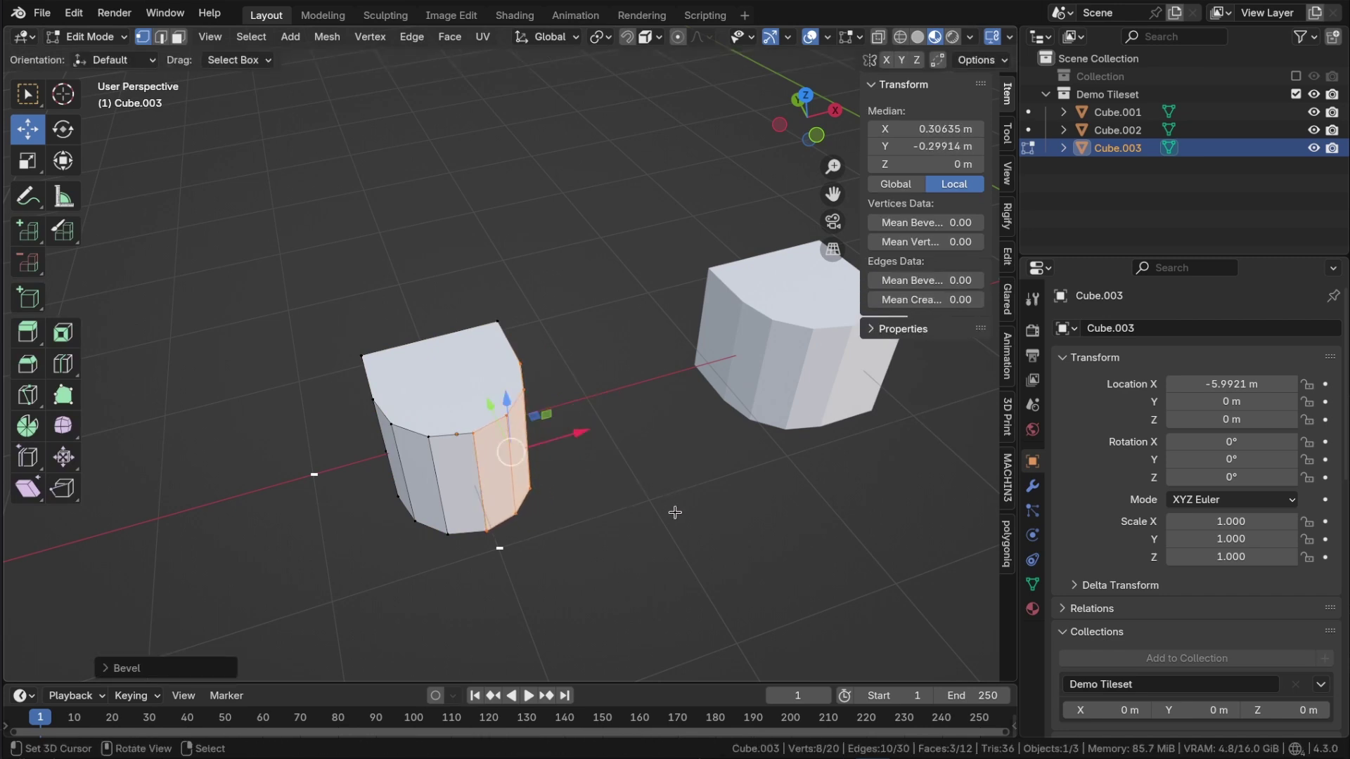
pyautogui.press('Tab')
# - Set the new tile's +X same-layer neighbour rule to Empty or Other
pyautogui.scroll(-5, 1167, 598)
pyautogui.scroll(-8, 1168, 598)
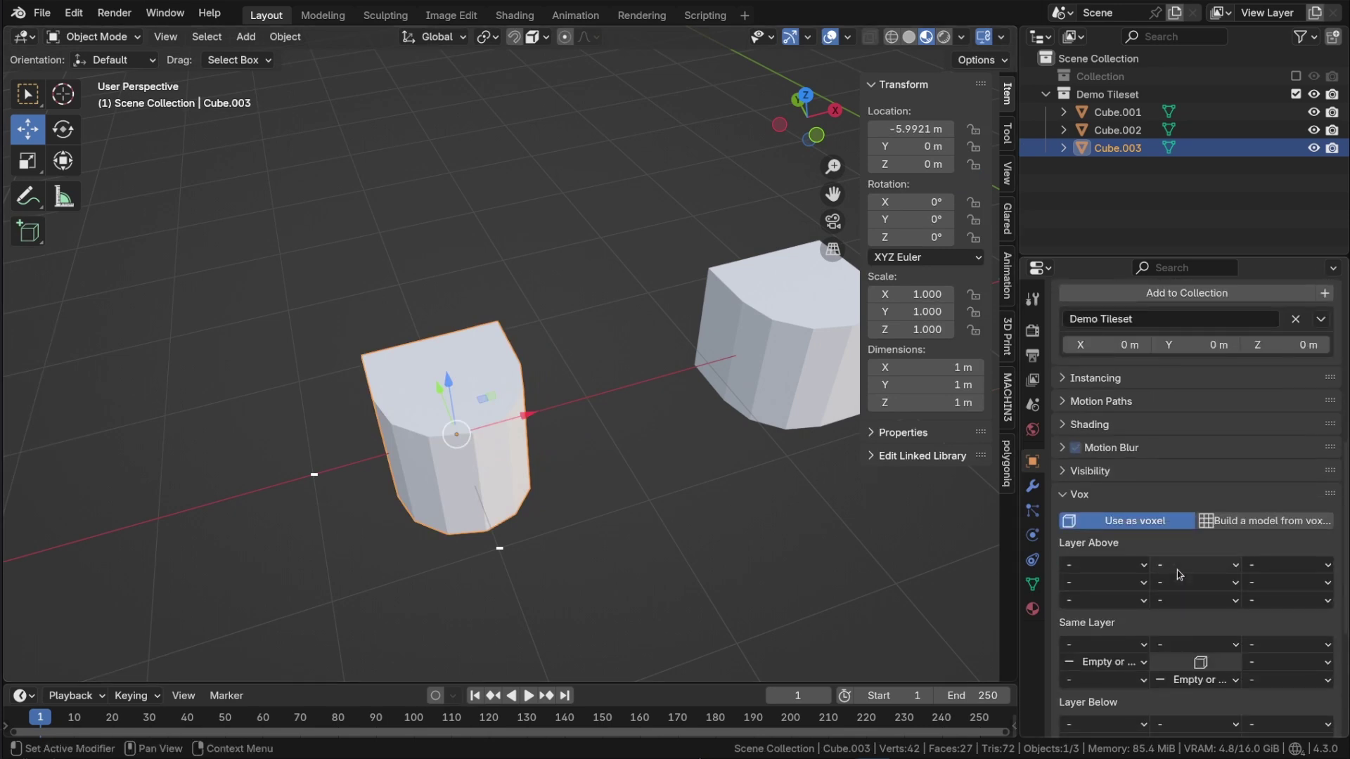
pyautogui.click(1289, 553)
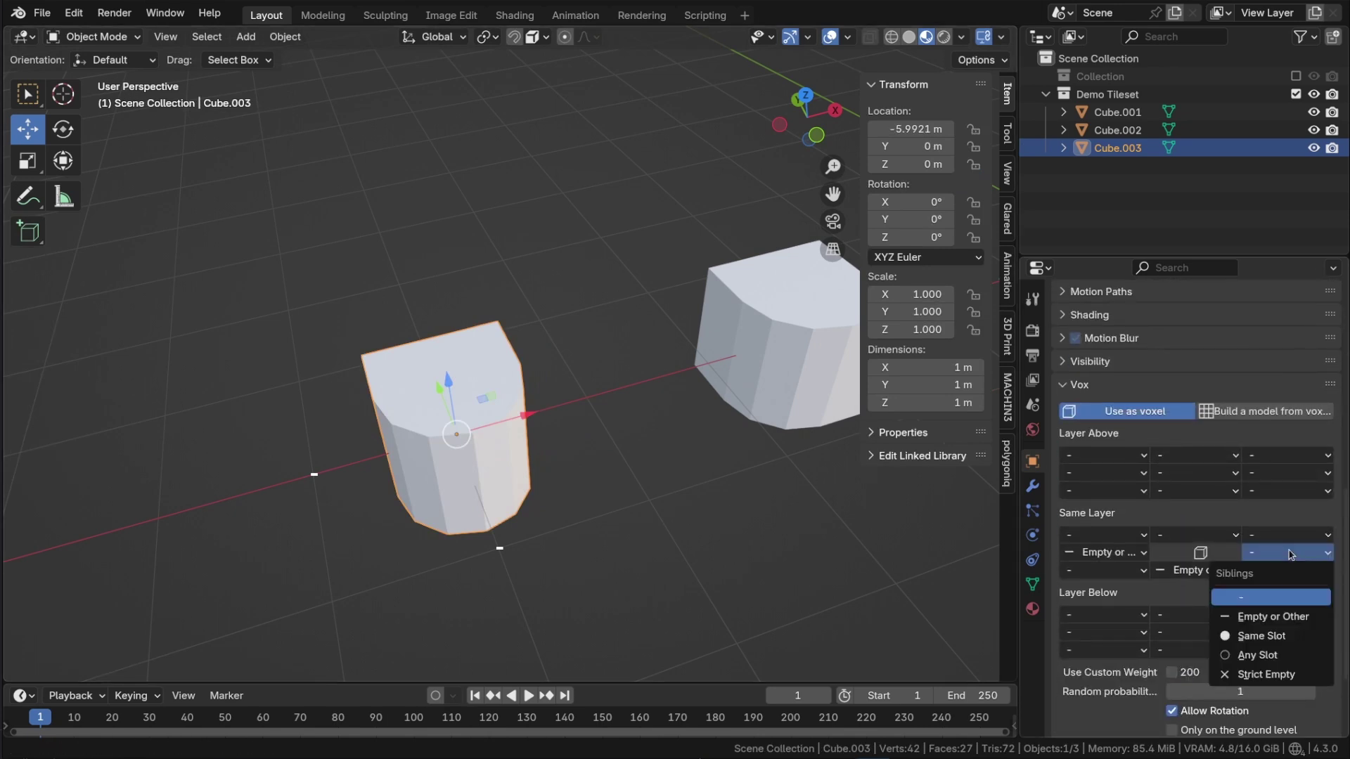
pyautogui.click(1273, 617)
# - Exclude Demo Tileset, include the original collection, and rebuild the voxel object's model with the added double-rounded tile
pyautogui.moveTo(632, 485); pyautogui.dragTo(599, 567, button='middle')
pyautogui.click(1295, 95)
pyautogui.click(1295, 76)
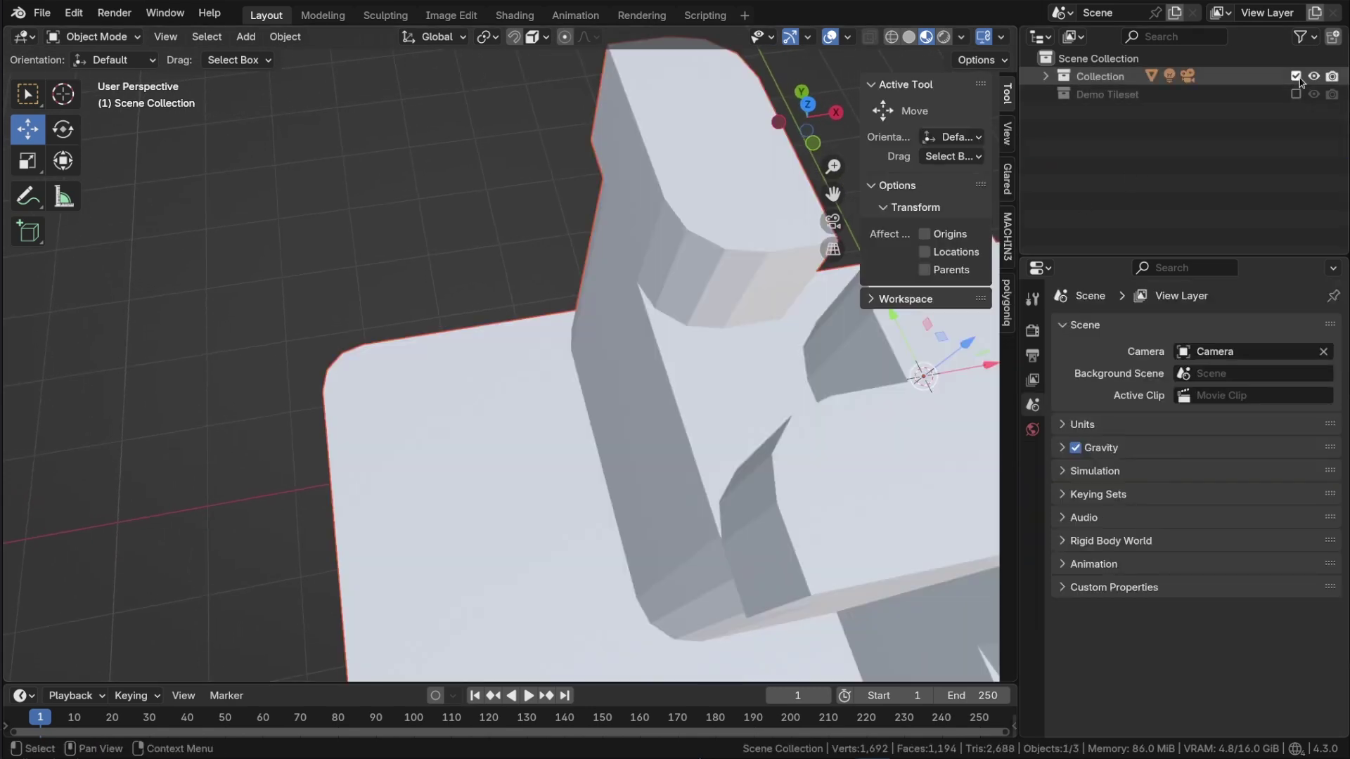
pyautogui.scroll(-4, 673, 349)
pyautogui.moveTo(674, 349); pyautogui.dragTo(707, 325, button='middle')
pyautogui.scroll(-2, 708, 325)
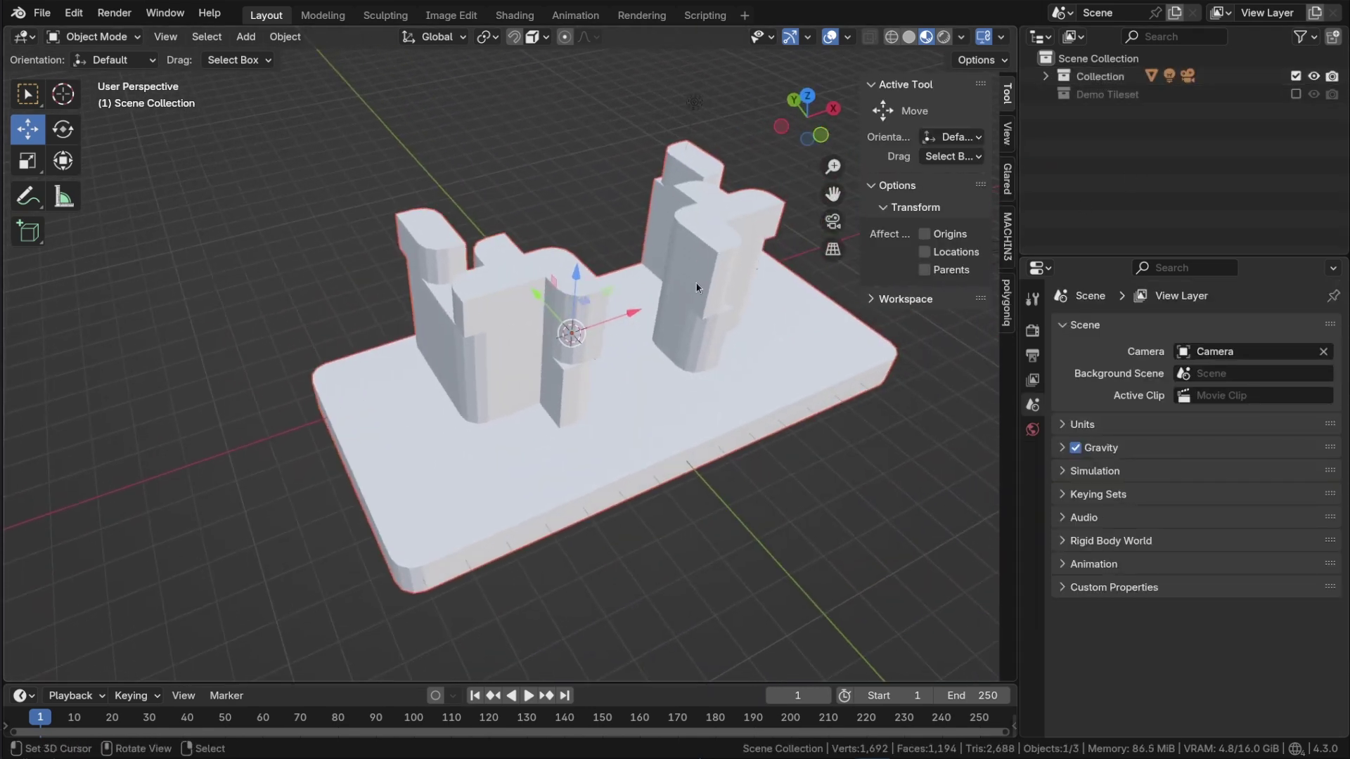
pyautogui.click(709, 326)
pyautogui.scroll(-5, 1149, 622)
pyautogui.scroll(-3, 1149, 622)
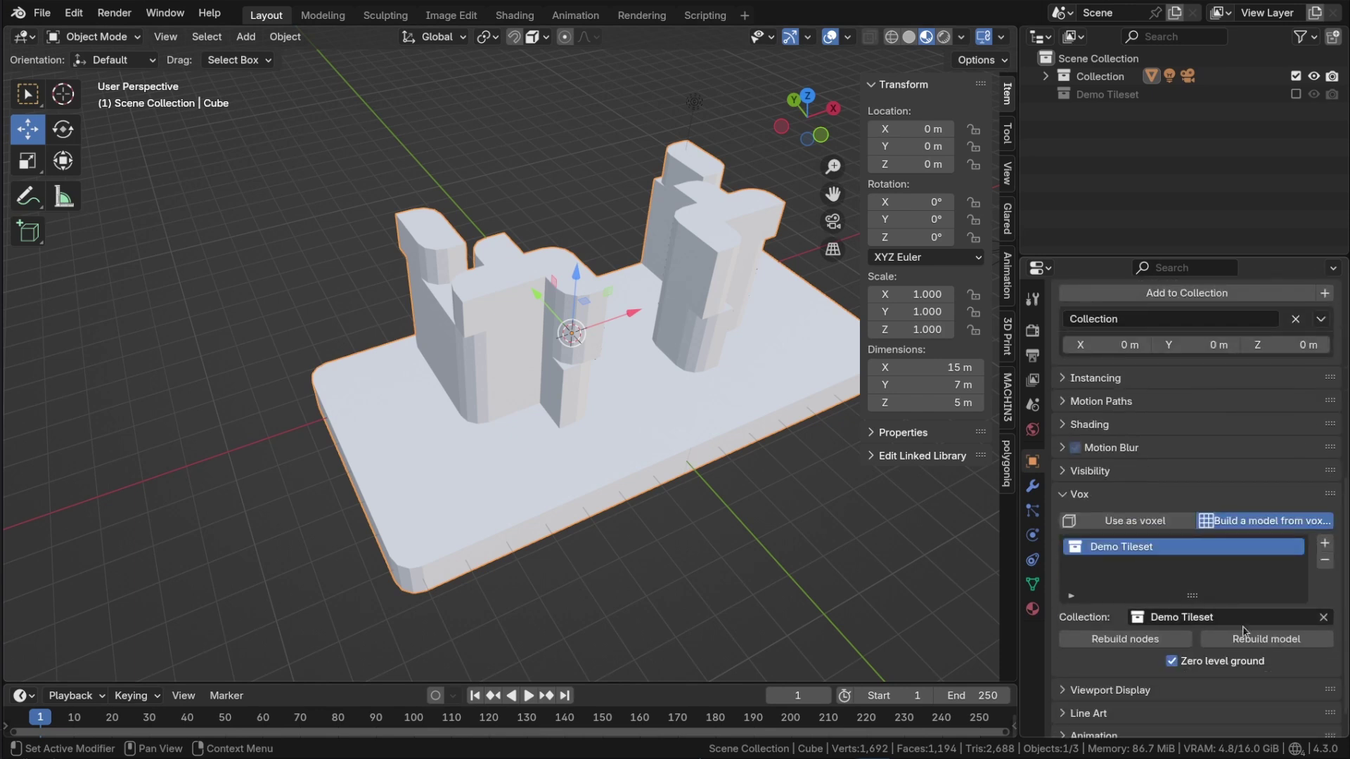
pyautogui.click(1257, 642)
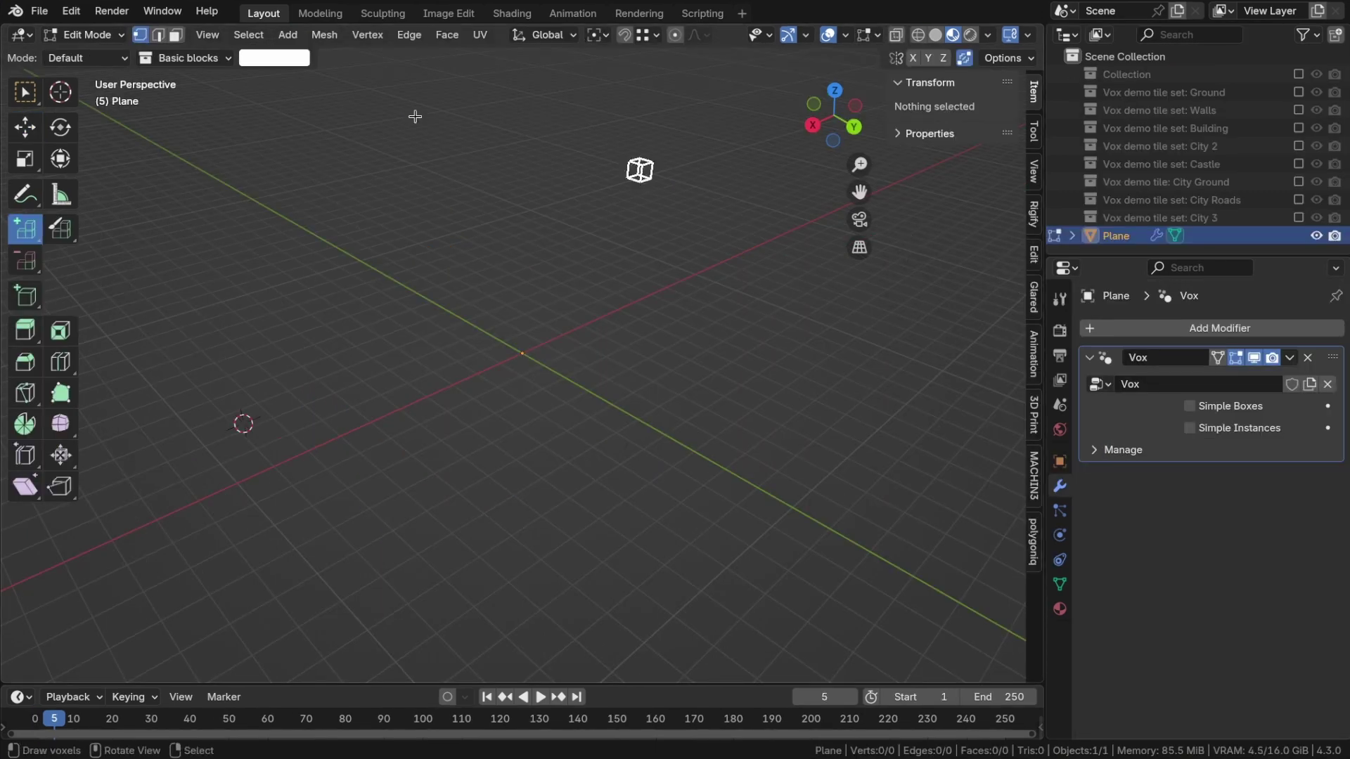
# - Set the voxel drawing mode to Draw and extrude and the tile set to Vox demo tile set: City 3
pyautogui.click(88, 58)
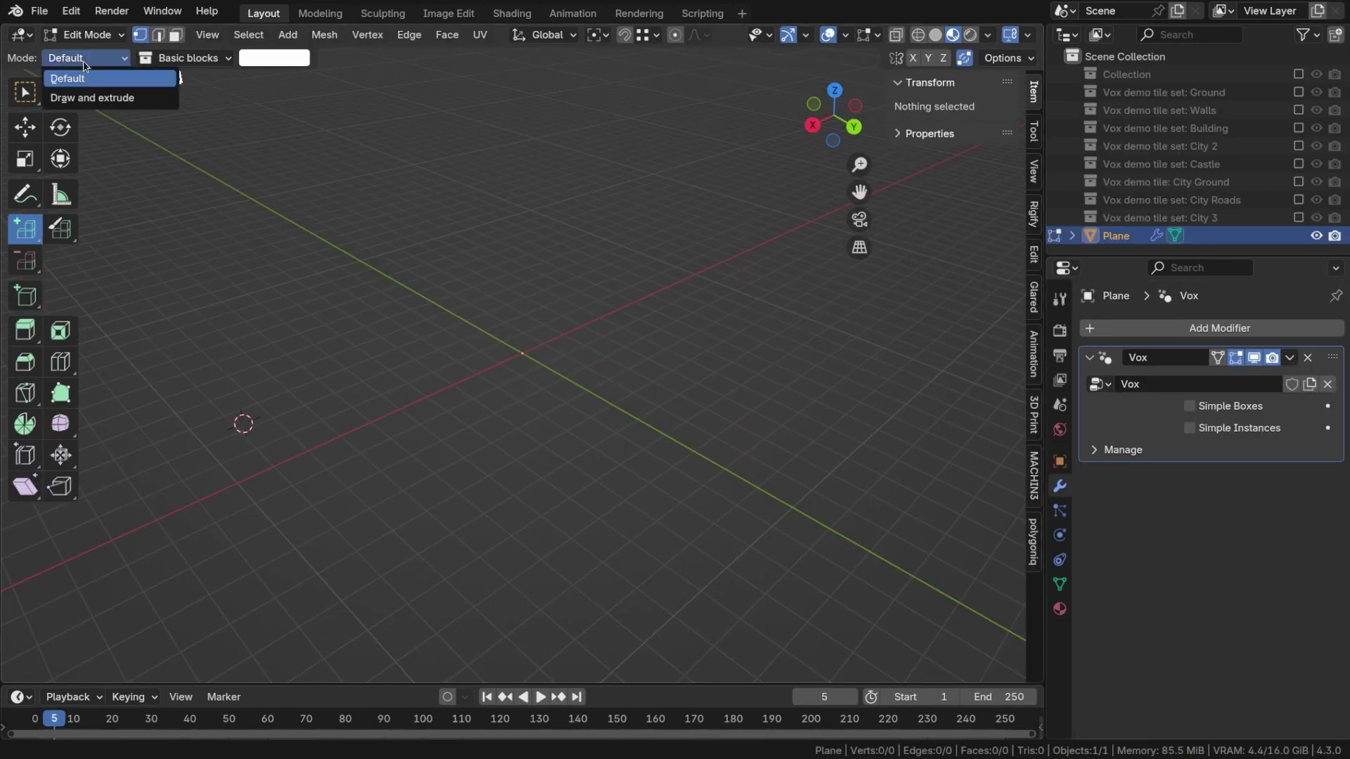
pyautogui.click(77, 94)
pyautogui.click(184, 57)
pyautogui.click(162, 169)
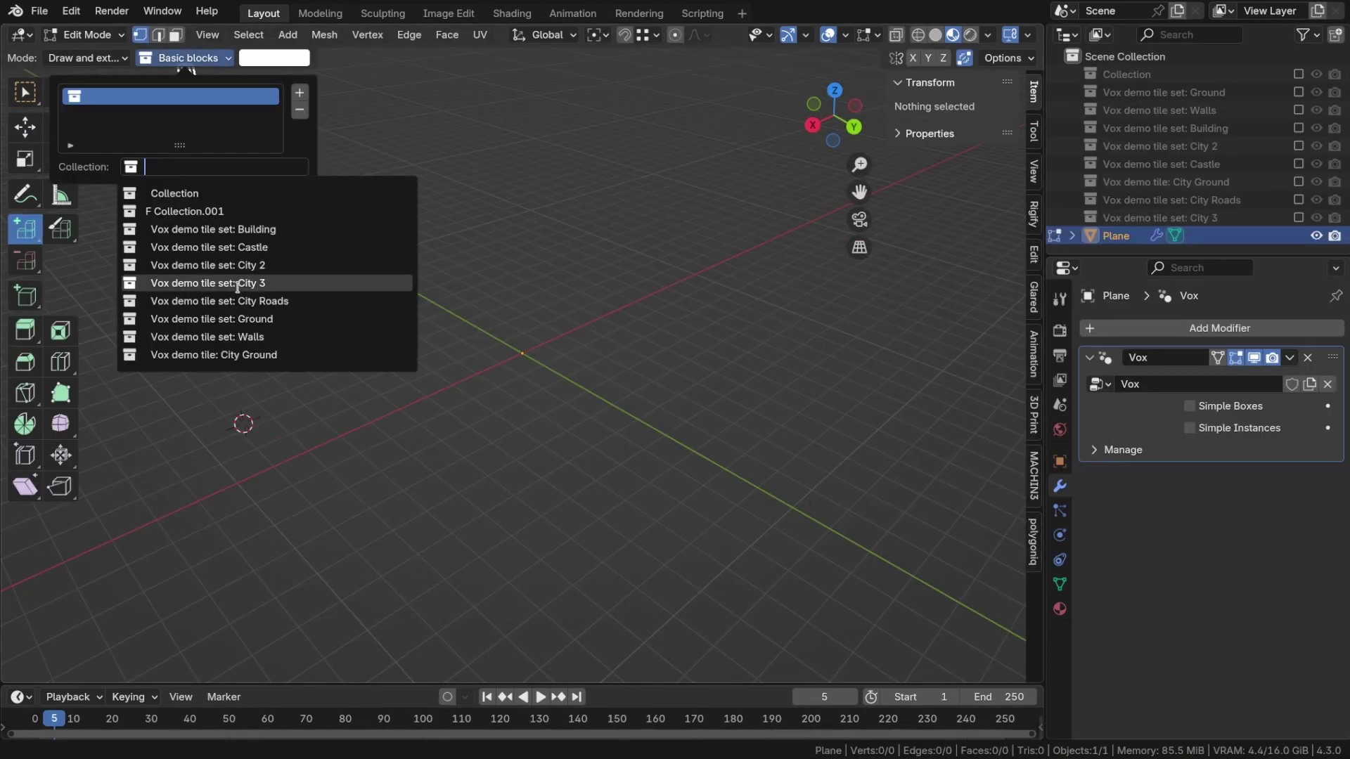
pyautogui.click(232, 284)
# - Draw a square footprint near the origin and extrude it upward into a tall multi-storey building
pyautogui.moveTo(479, 349); pyautogui.dragTo(578, 339)
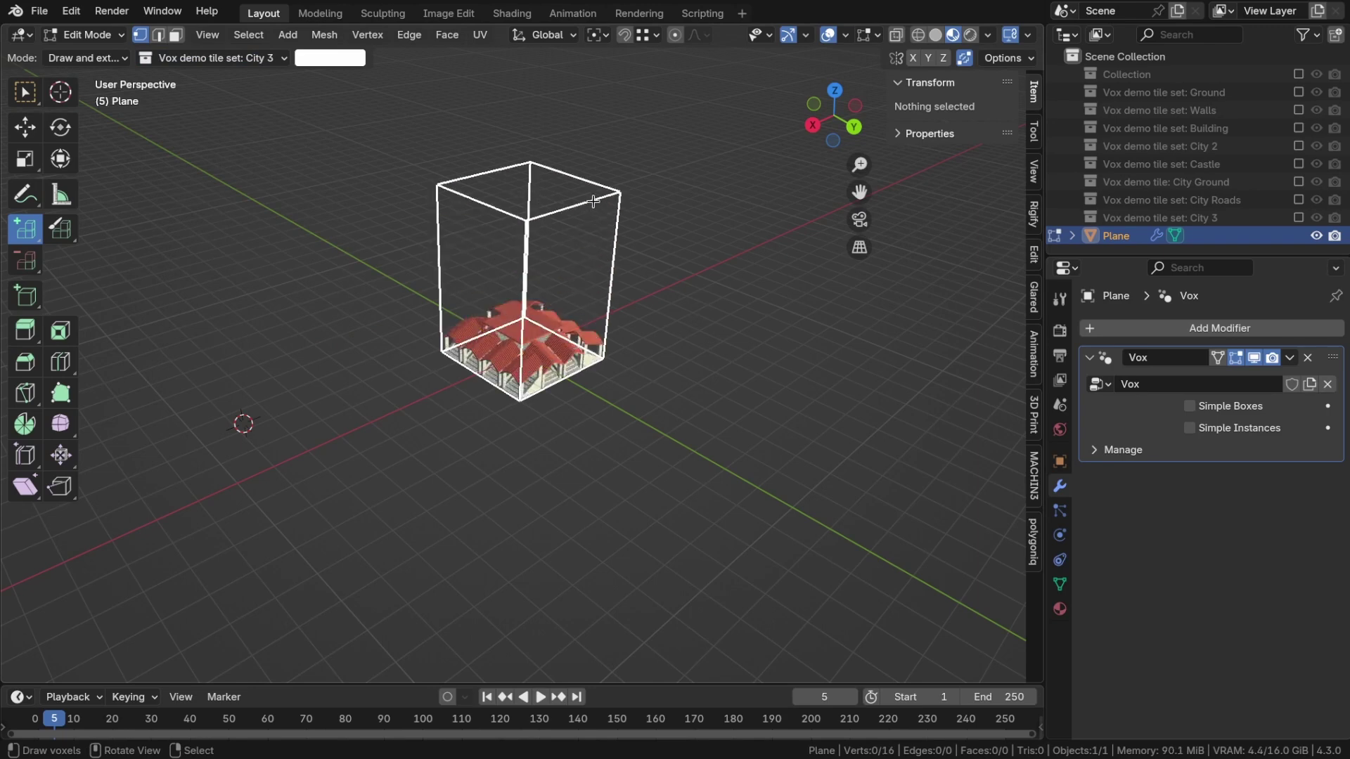
pyautogui.click(588, 232)
pyautogui.moveTo(559, 323); pyautogui.dragTo(530, 459, button='middle')
pyautogui.scroll(4, 561, 285)
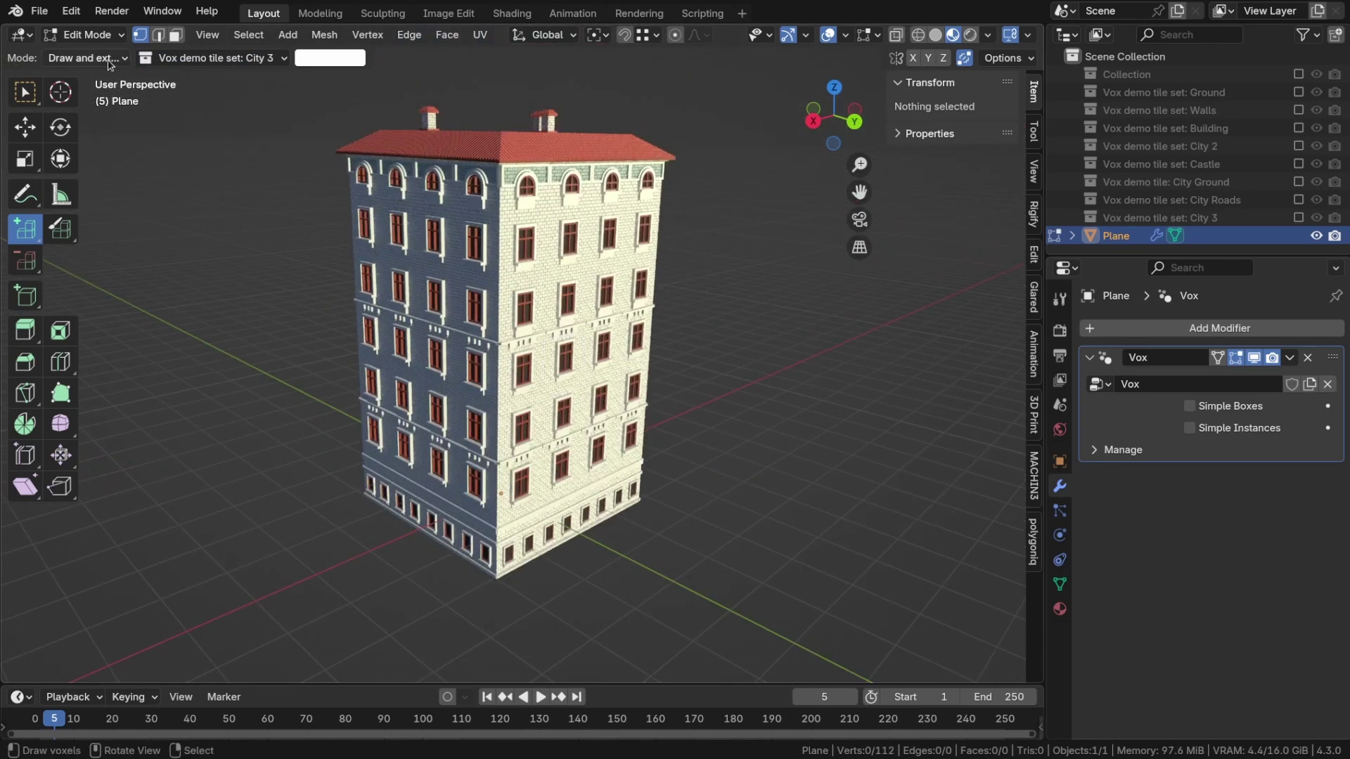
# - Change the drawing mode to Default and add voxels against the building's +Y facade, forming a projecting wing almost up to the roof
pyautogui.click(112, 59)
pyautogui.click(98, 76)
pyautogui.click(594, 514)
pyautogui.click(560, 527)
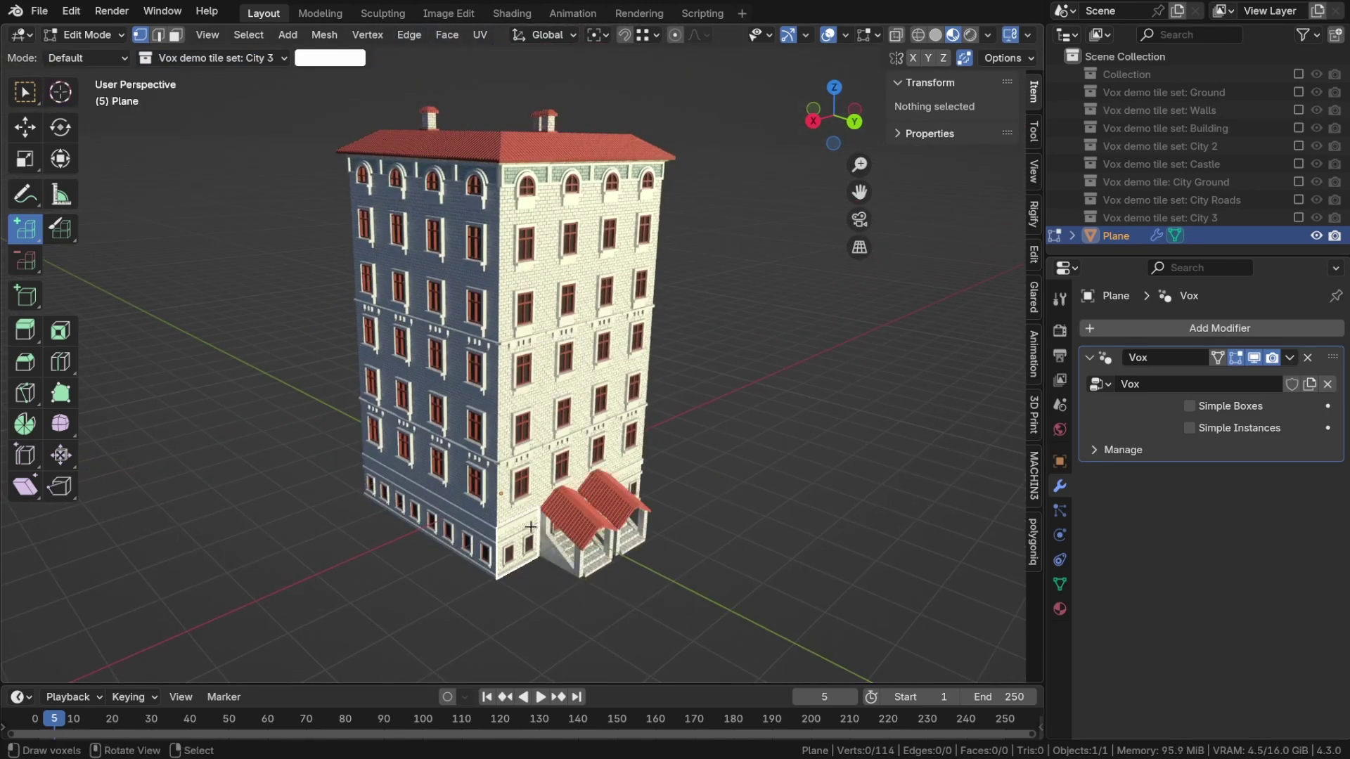
pyautogui.click(589, 483)
pyautogui.moveTo(589, 483); pyautogui.dragTo(576, 490, button='middle')
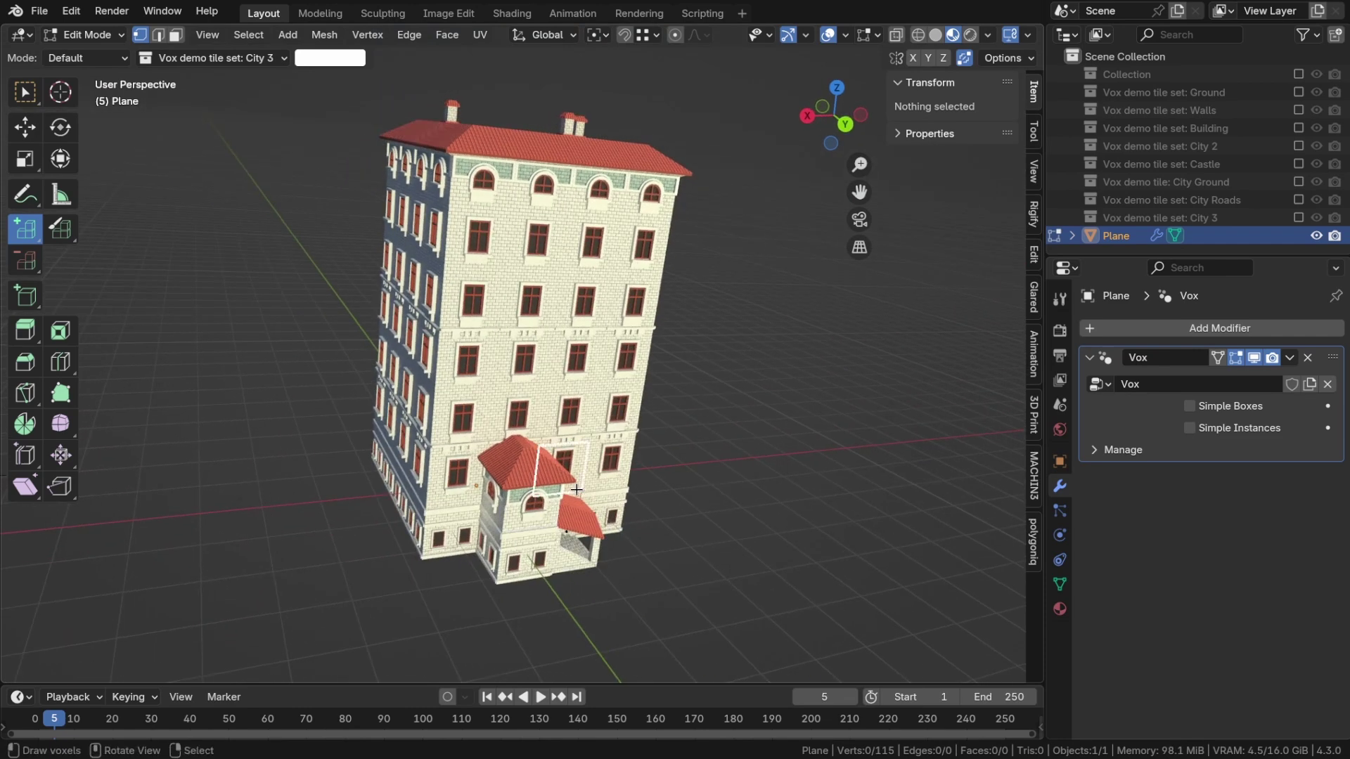
pyautogui.moveTo(577, 491); pyautogui.dragTo(541, 243)
pyautogui.moveTo(627, 567); pyautogui.dragTo(658, 561, button='middle')
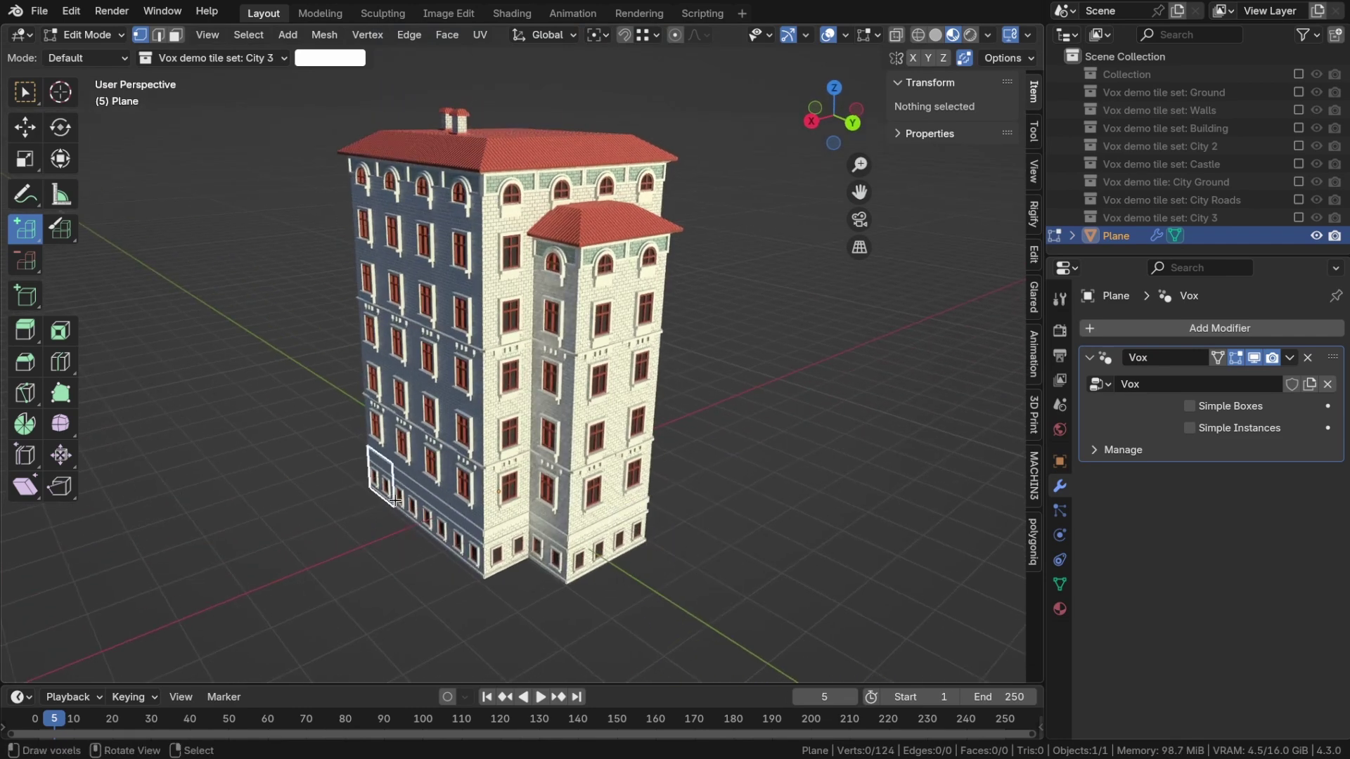
# - Draw a second, lower projecting wing on the building's +X facade and a raised block on the main roof
pyautogui.moveTo(396, 500); pyautogui.dragTo(430, 306)
pyautogui.moveTo(441, 151); pyautogui.dragTo(446, 175, button='middle')
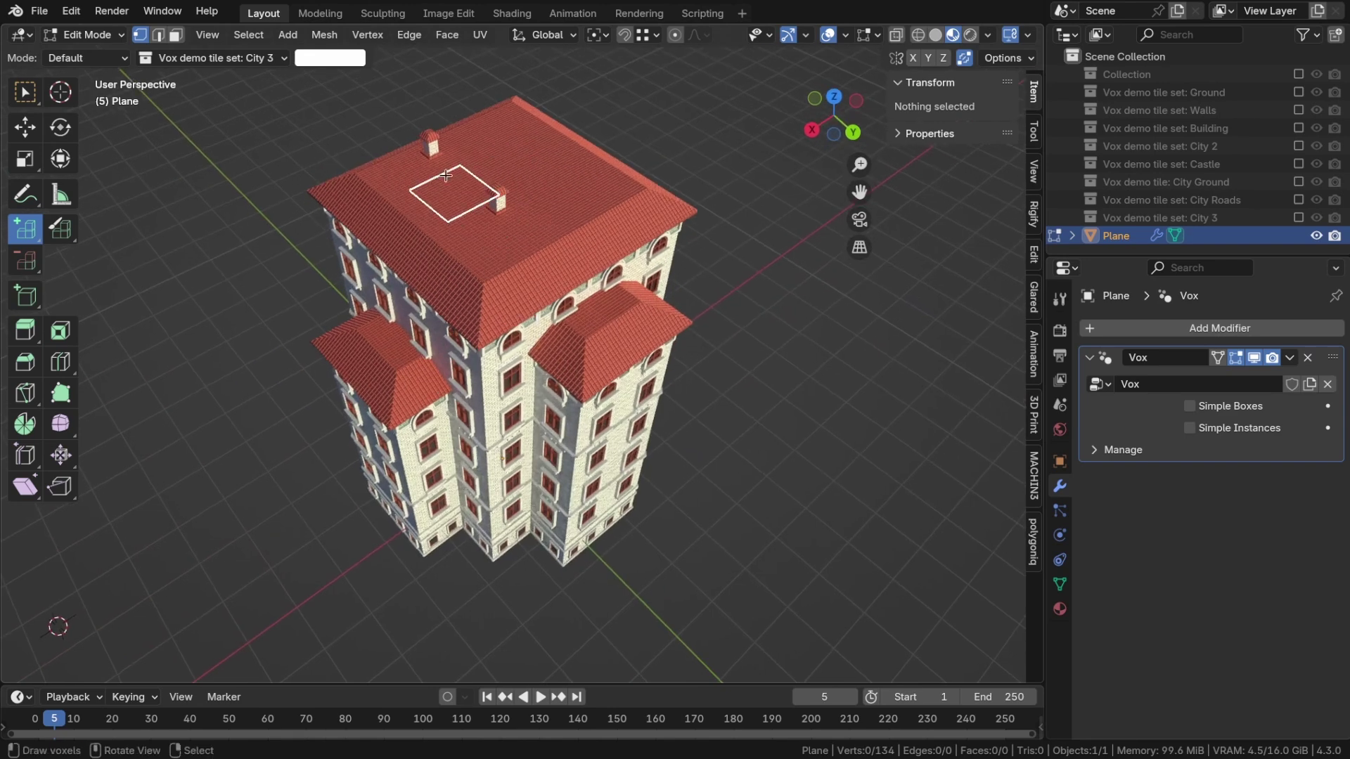
pyautogui.moveTo(446, 175)
pyautogui.mouseDown()
pyautogui.moveTo(540, 187)
pyautogui.moveTo(553, 218)
pyautogui.mouseUp()
pyautogui.moveTo(520, 443); pyautogui.dragTo(506, 378, button='middle')
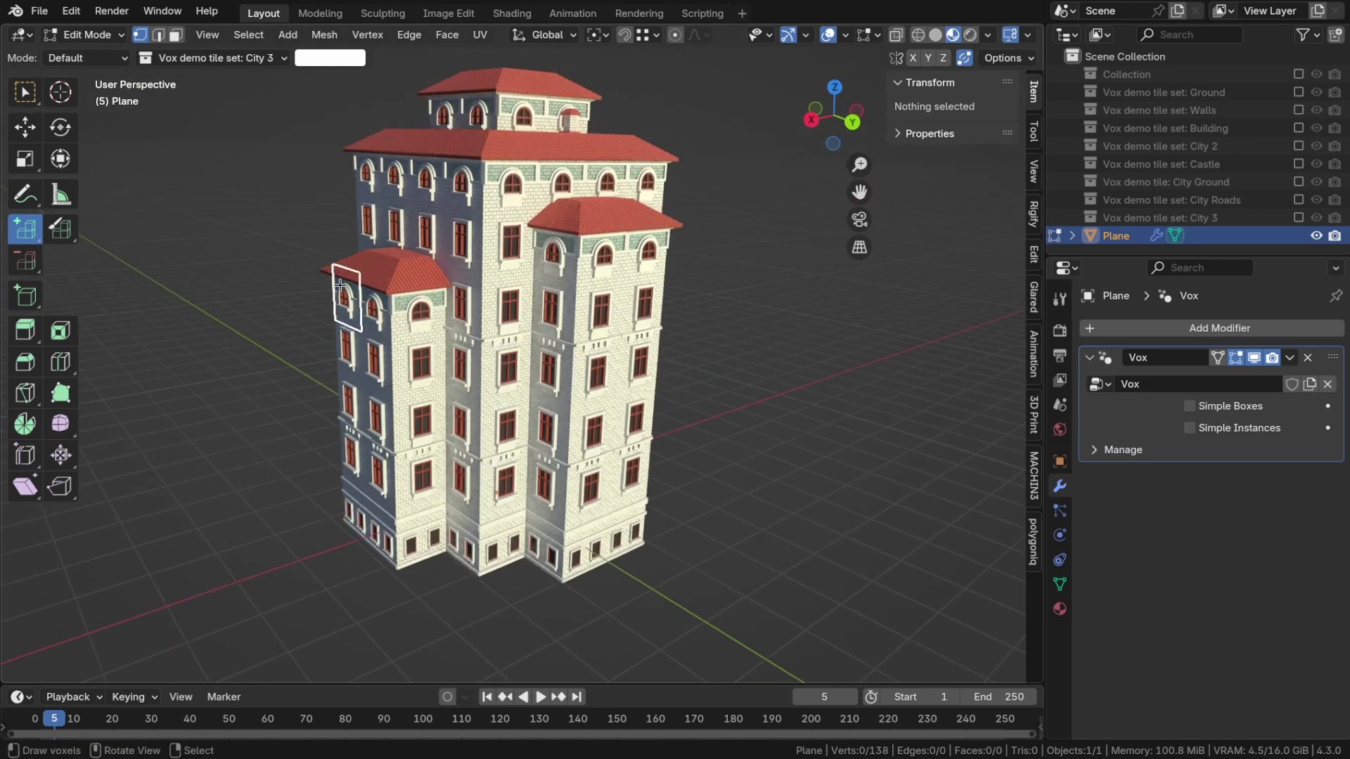
# - Change the building's tile set to Vox demo tile set: City 2, then Ground, then Castle
pyautogui.click(211, 57)
pyautogui.click(232, 167)
pyautogui.click(280, 264)
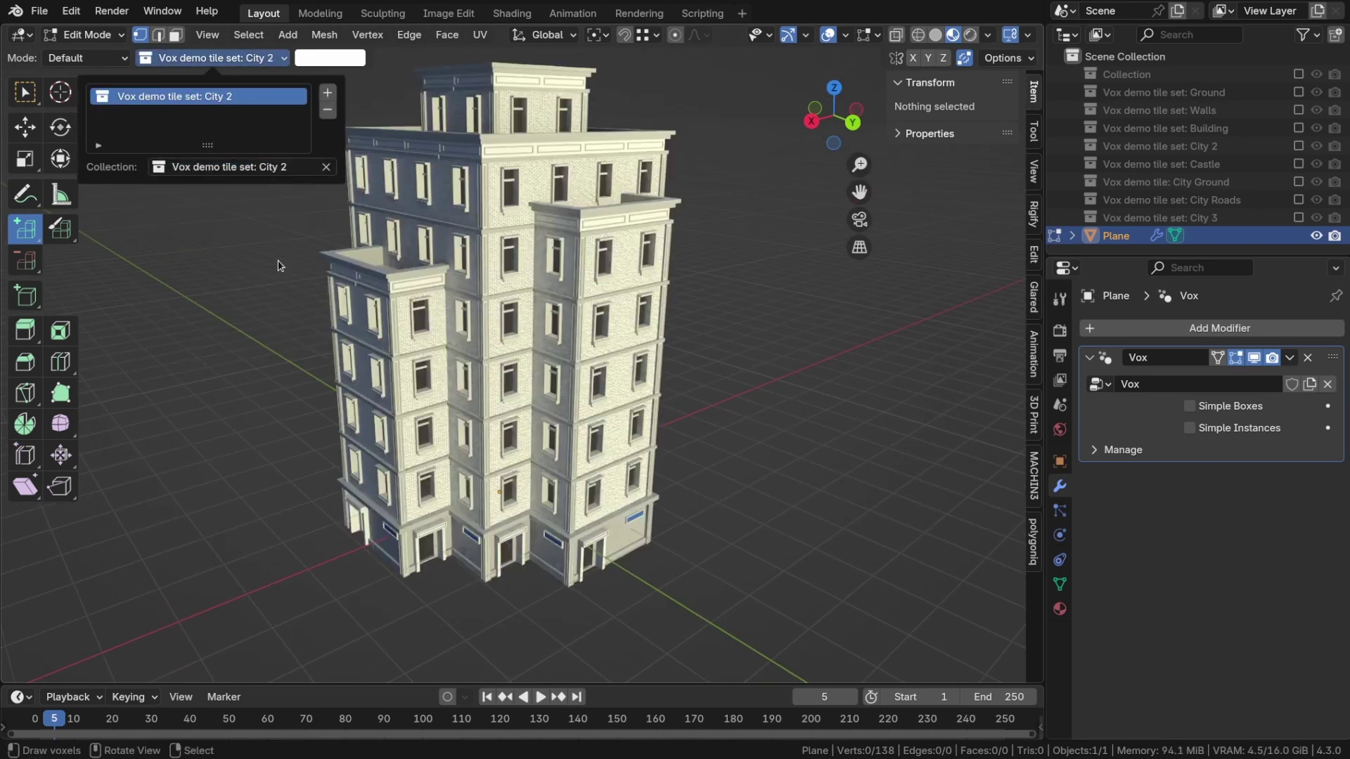
pyautogui.click(239, 166)
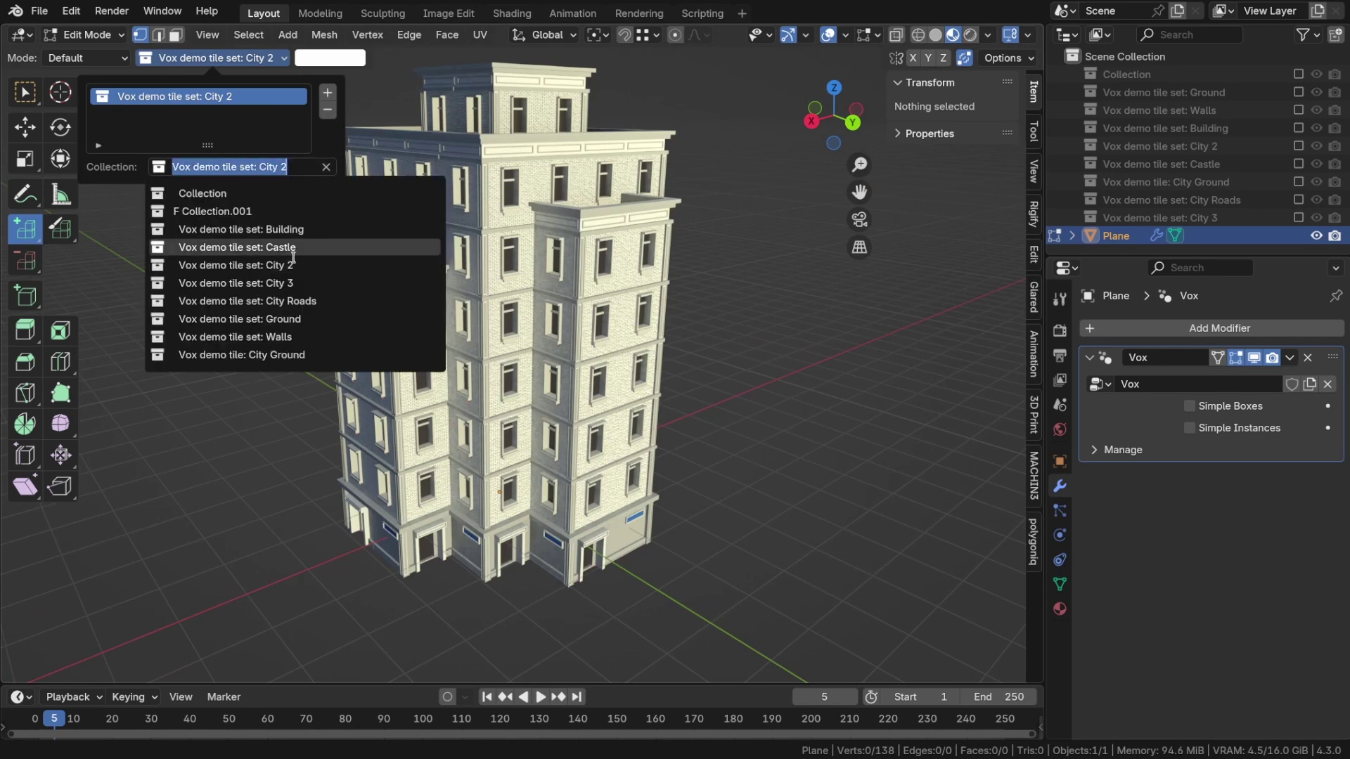
pyautogui.click(283, 320)
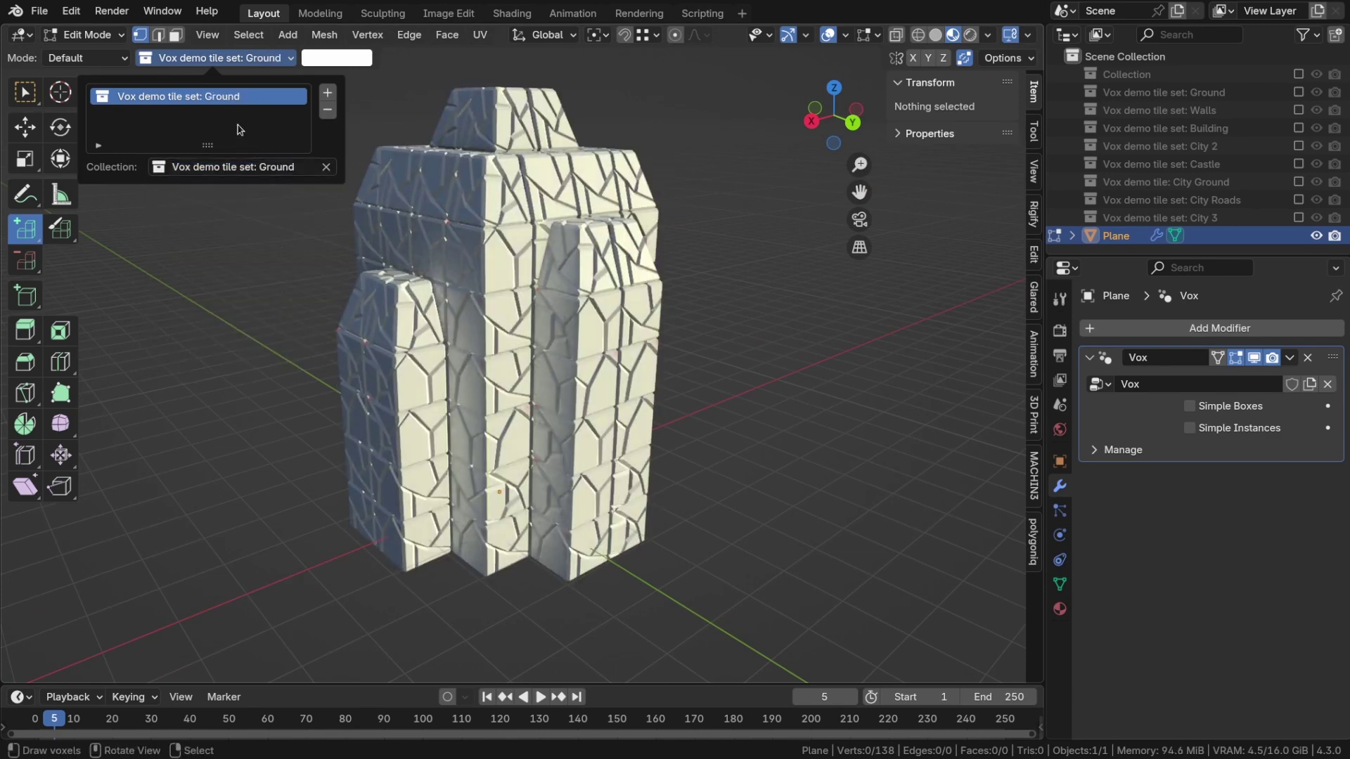
pyautogui.click(235, 167)
pyautogui.click(282, 248)
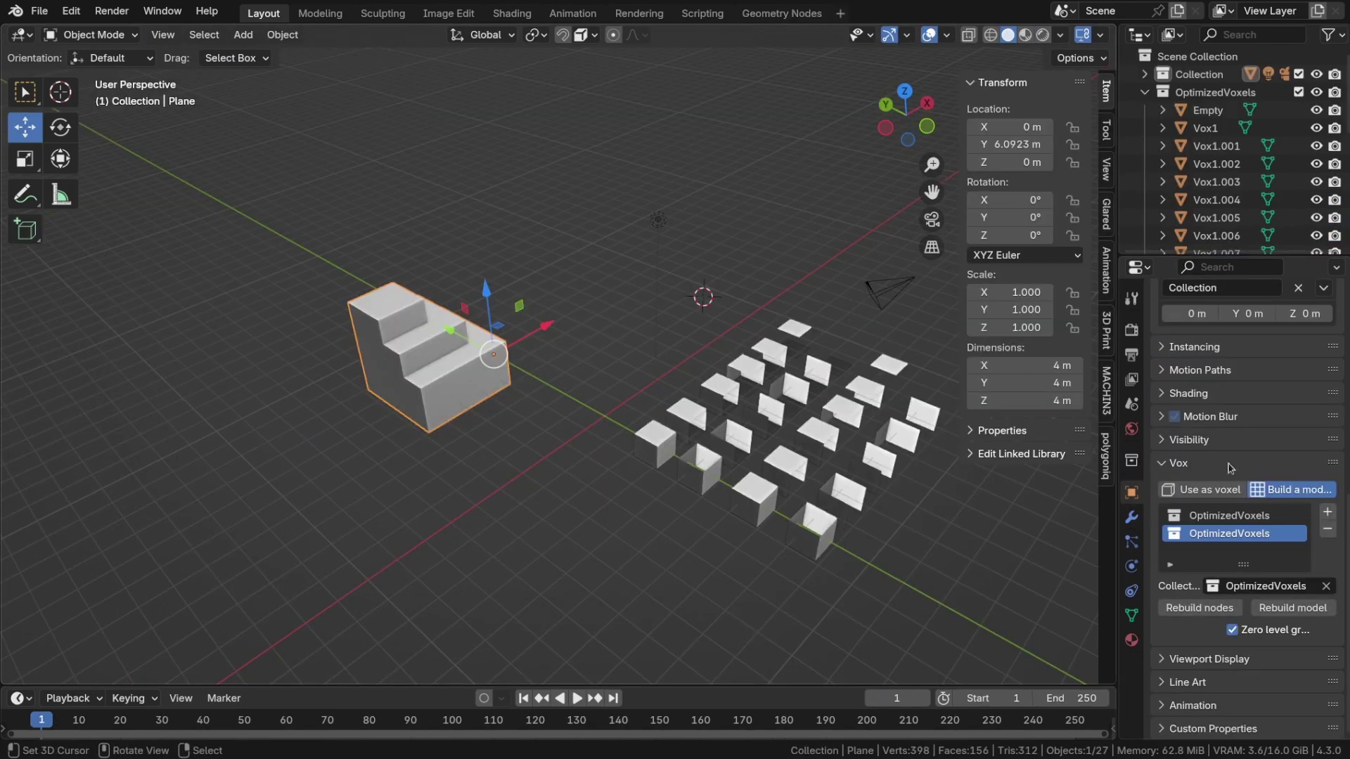
# - Inspect the Vox neighbour rules of several tiles in the OptimizedVoxels collection
pyautogui.rightClick(732, 429)
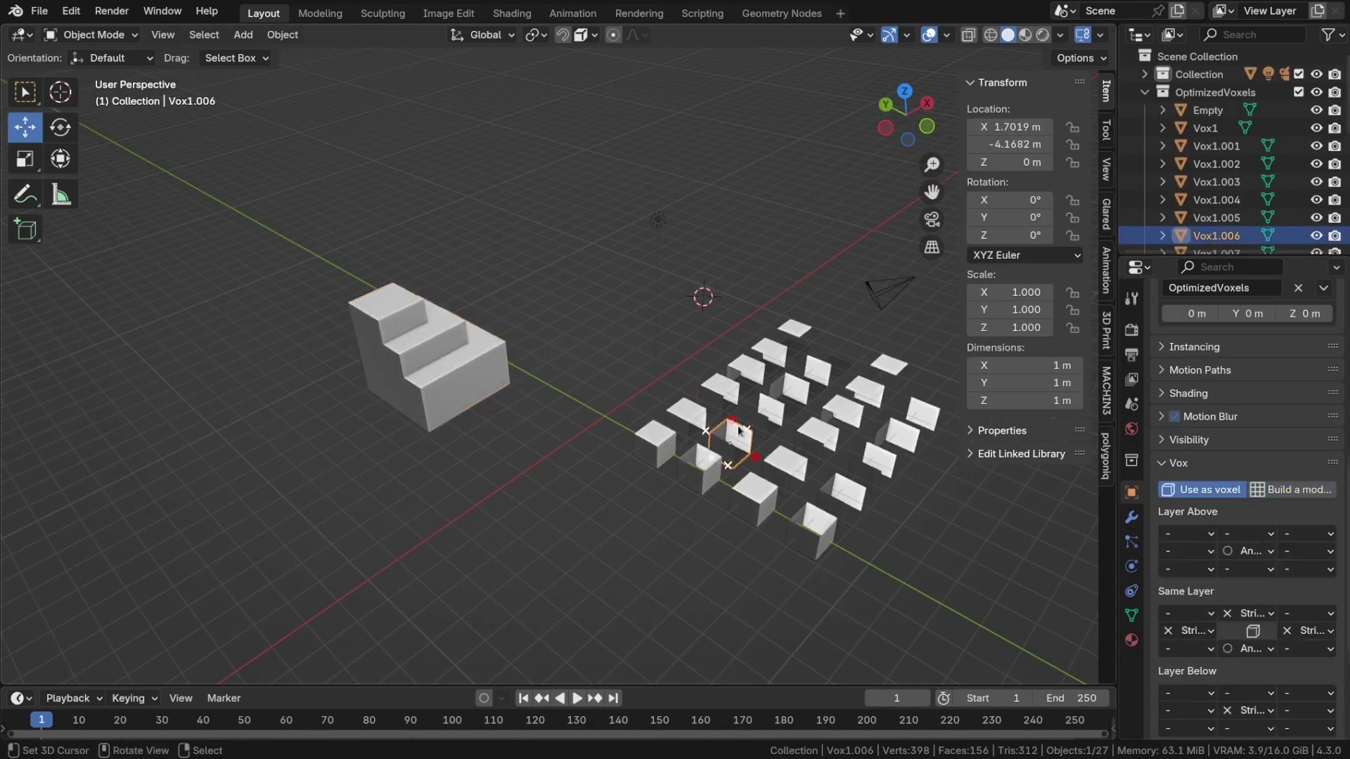
pyautogui.rightClick(670, 399)
pyautogui.rightClick(744, 358)
pyautogui.rightClick(863, 387)
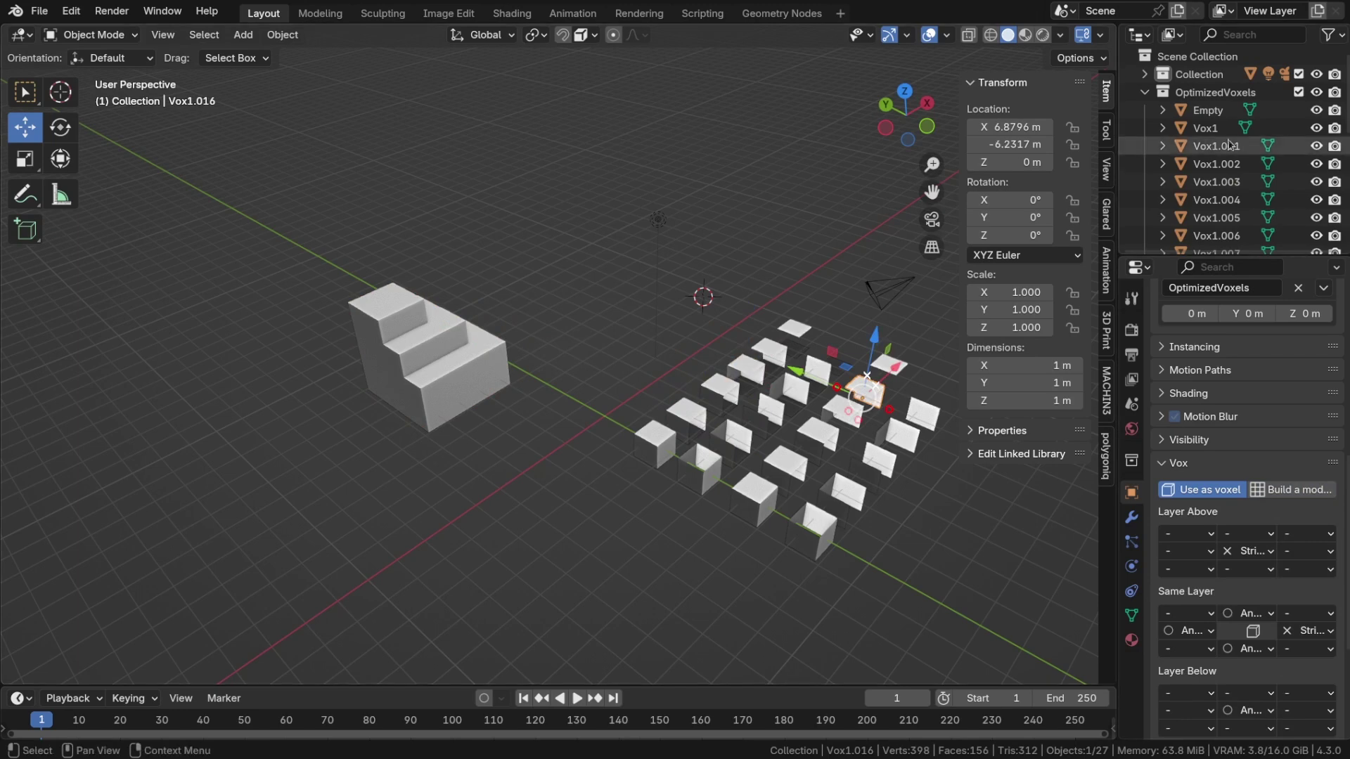
pyautogui.click(1146, 93)
pyautogui.click(1146, 93)
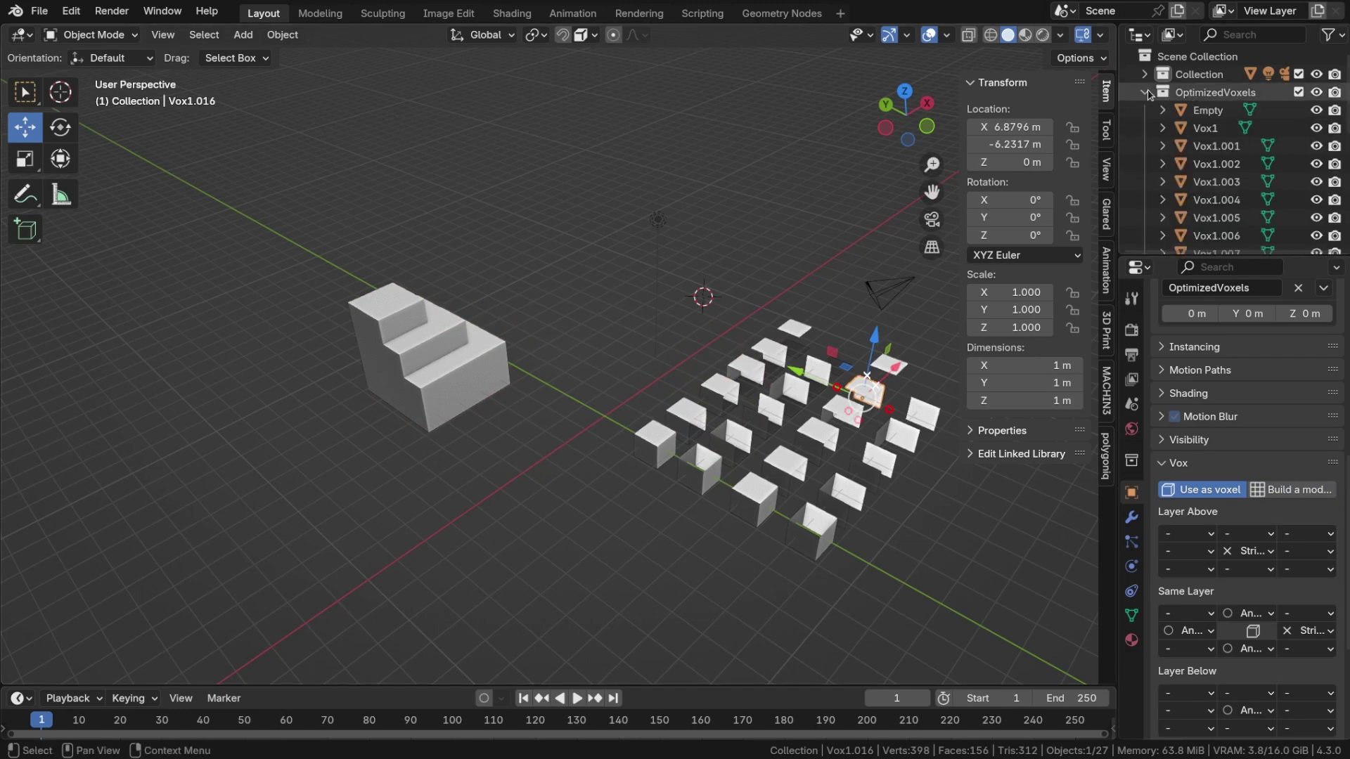
# - Clip the view to a region around the stepped voxel model and examine its interior
pyautogui.click(402, 333)
pyautogui.press('KP_Decimal')
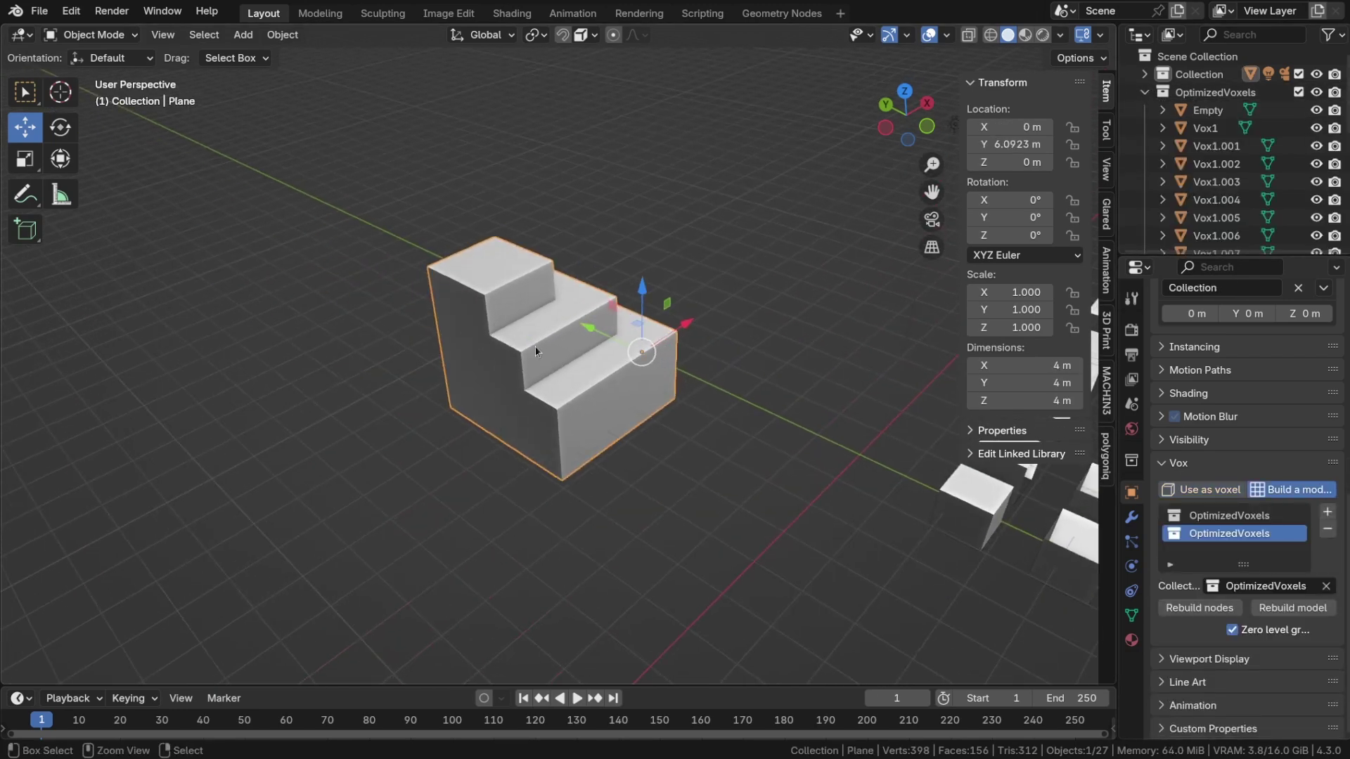
pyautogui.press('b')
pyautogui.moveTo(365, 172); pyautogui.dragTo(582, 563)
pyautogui.moveTo(651, 582); pyautogui.dragTo(437, 415, button='middle')
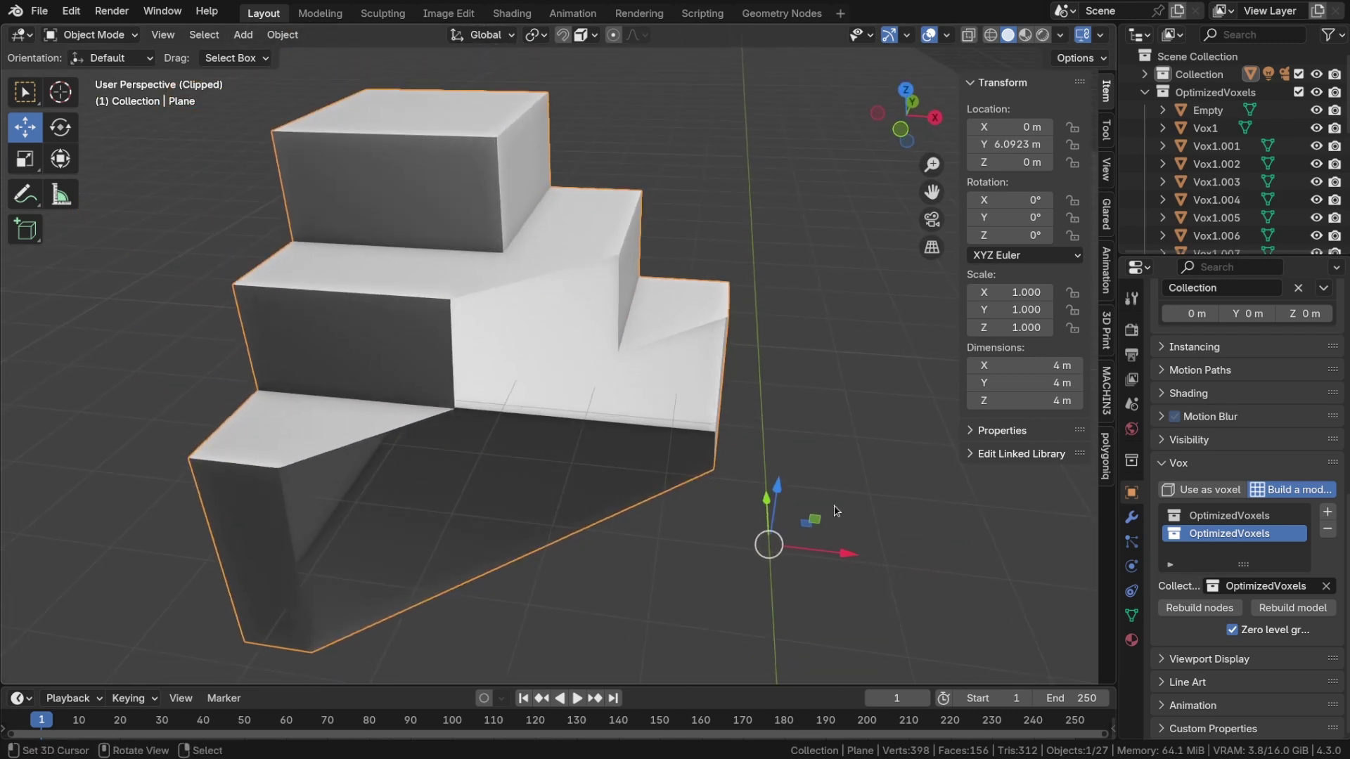
# - Turn Simple Boxes on and back off in the stepped model's Vox modifier
pyautogui.click(1131, 517)
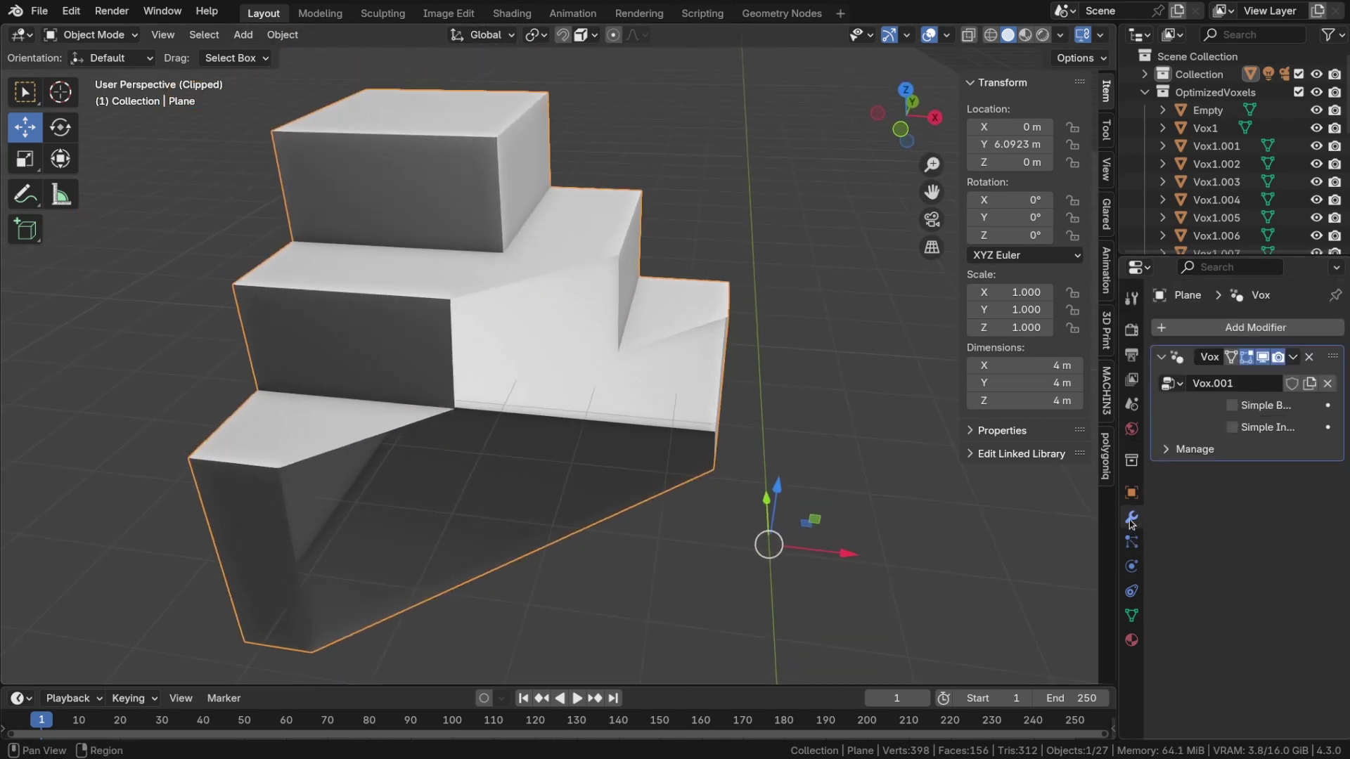
pyautogui.click(1232, 406)
pyautogui.click(1232, 406)
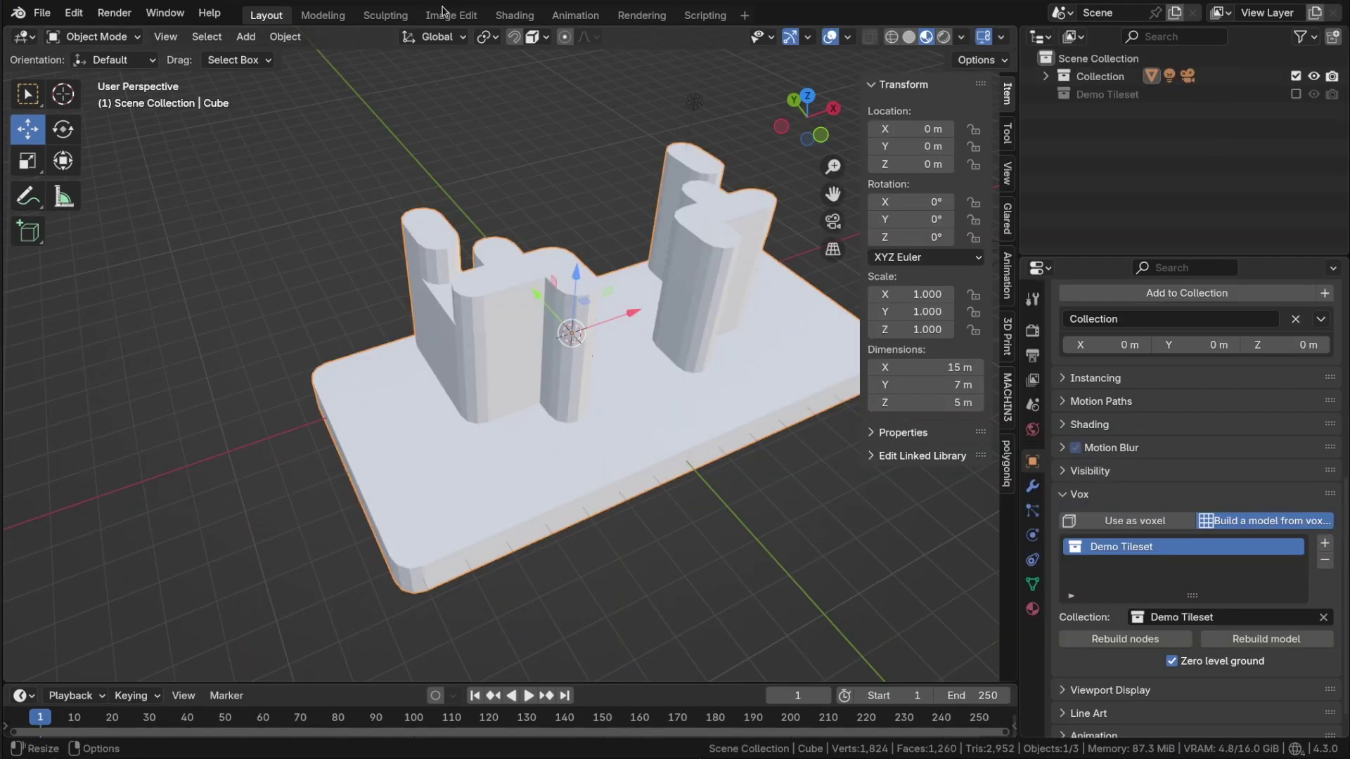
# - Open the Shading workspace, include the Demo Tileset collection, and exclude the original collection
pyautogui.click(508, 17)
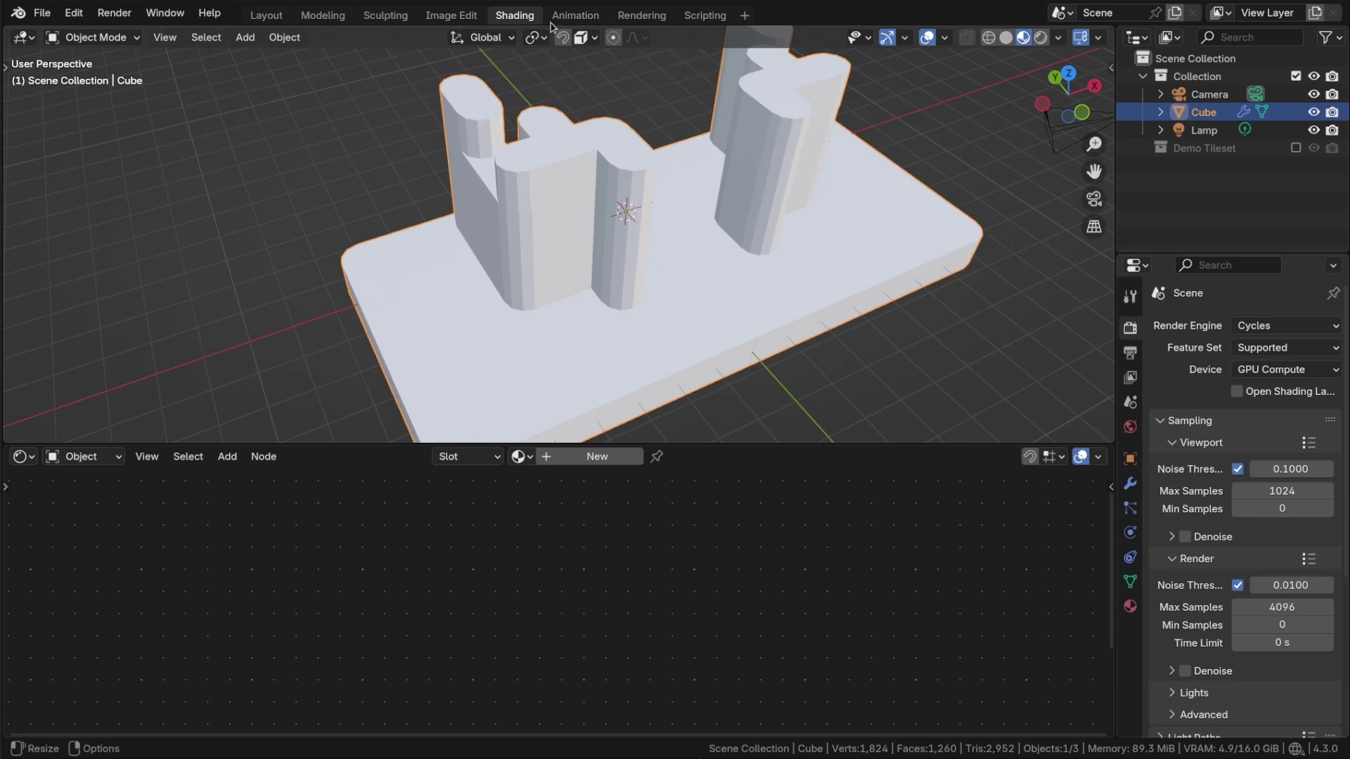
pyautogui.click(1295, 147)
pyautogui.click(1295, 76)
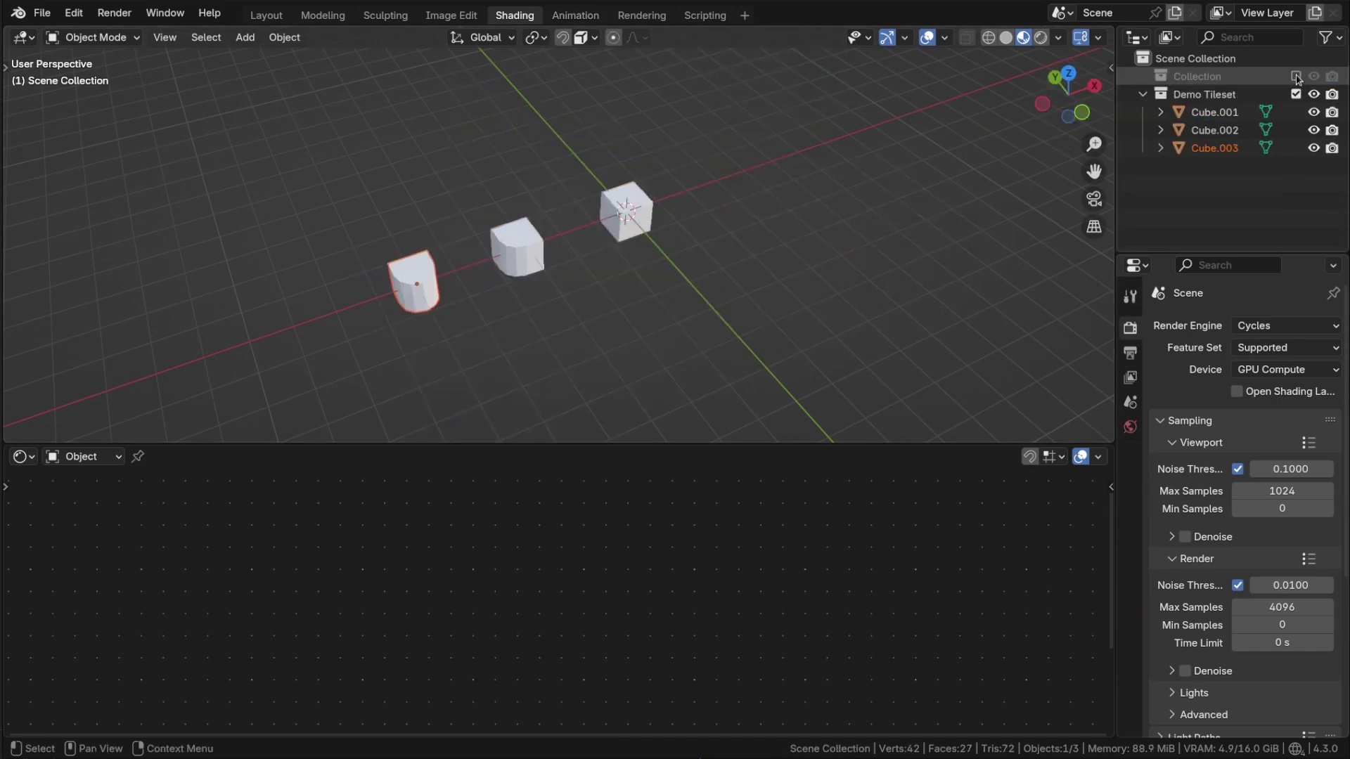
# - Add an Attribute node named Vox Color to the material of Cube.001
pyautogui.click(1214, 111)
pyautogui.click(597, 456)
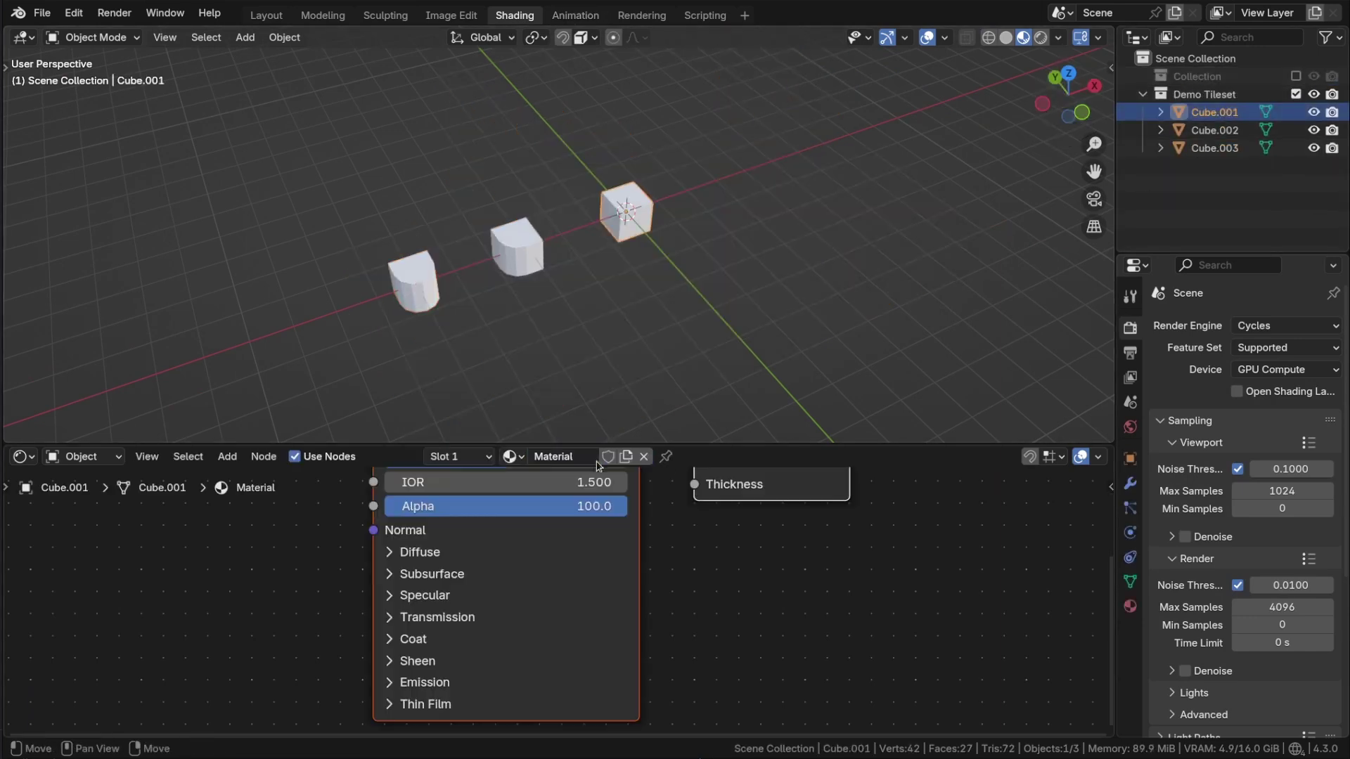
pyautogui.hotkey('shift', 'a')
pyautogui.moveTo(333, 608)
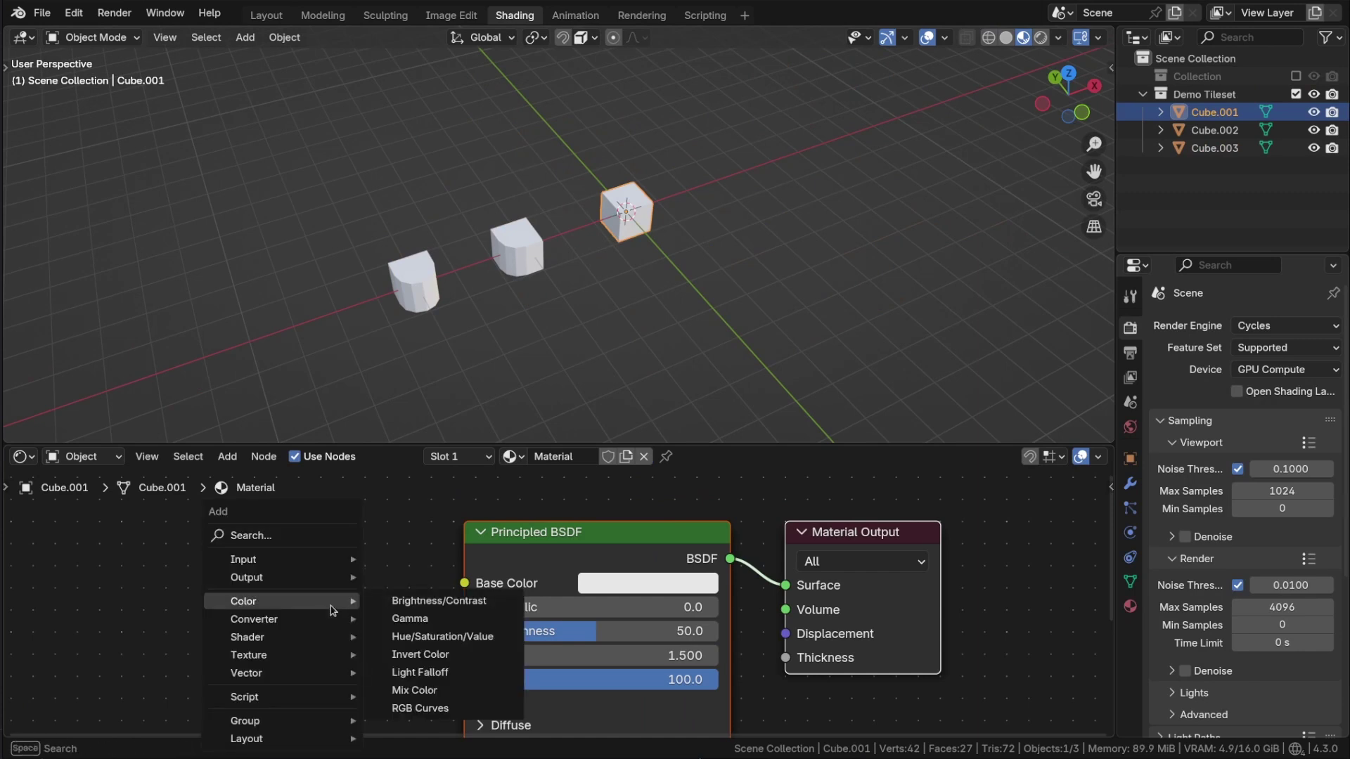
pyautogui.moveTo(246, 559)
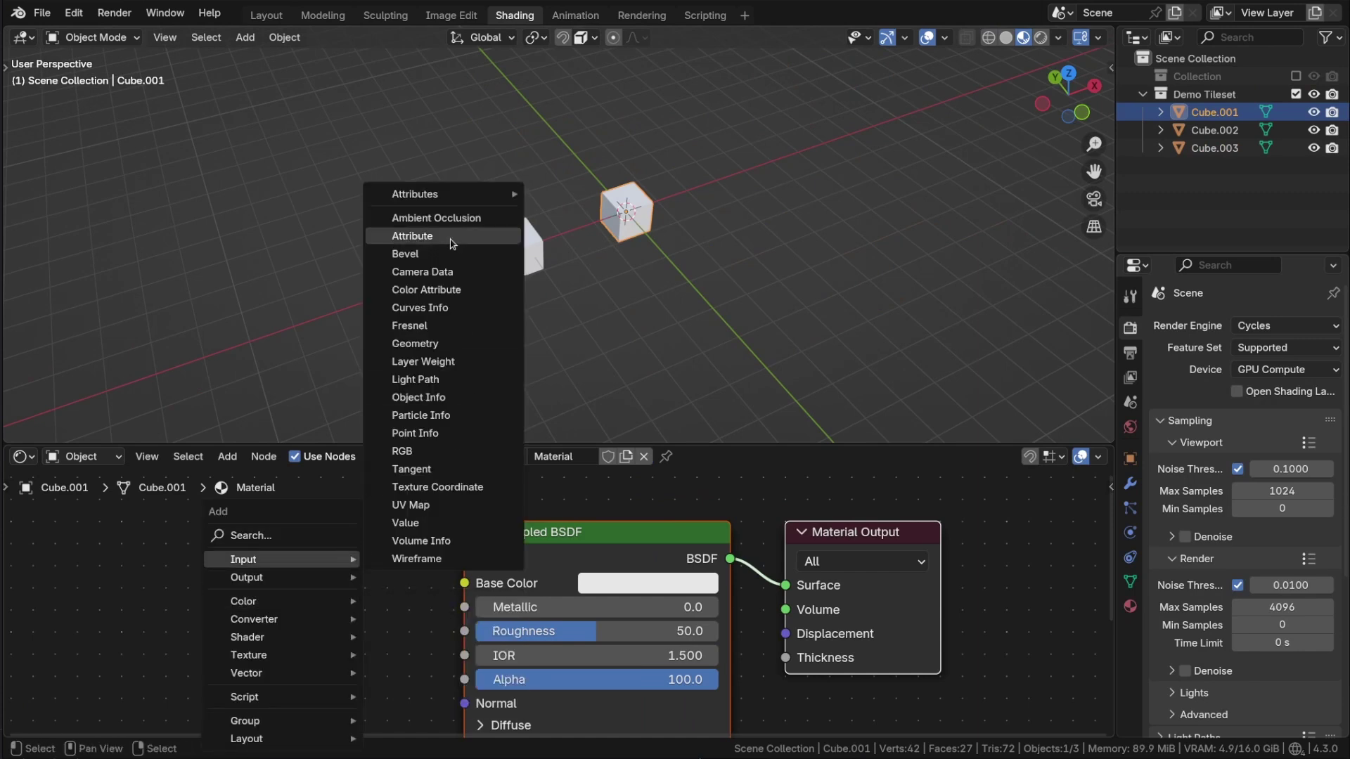
pyautogui.click(379, 239)
pyautogui.click(220, 537)
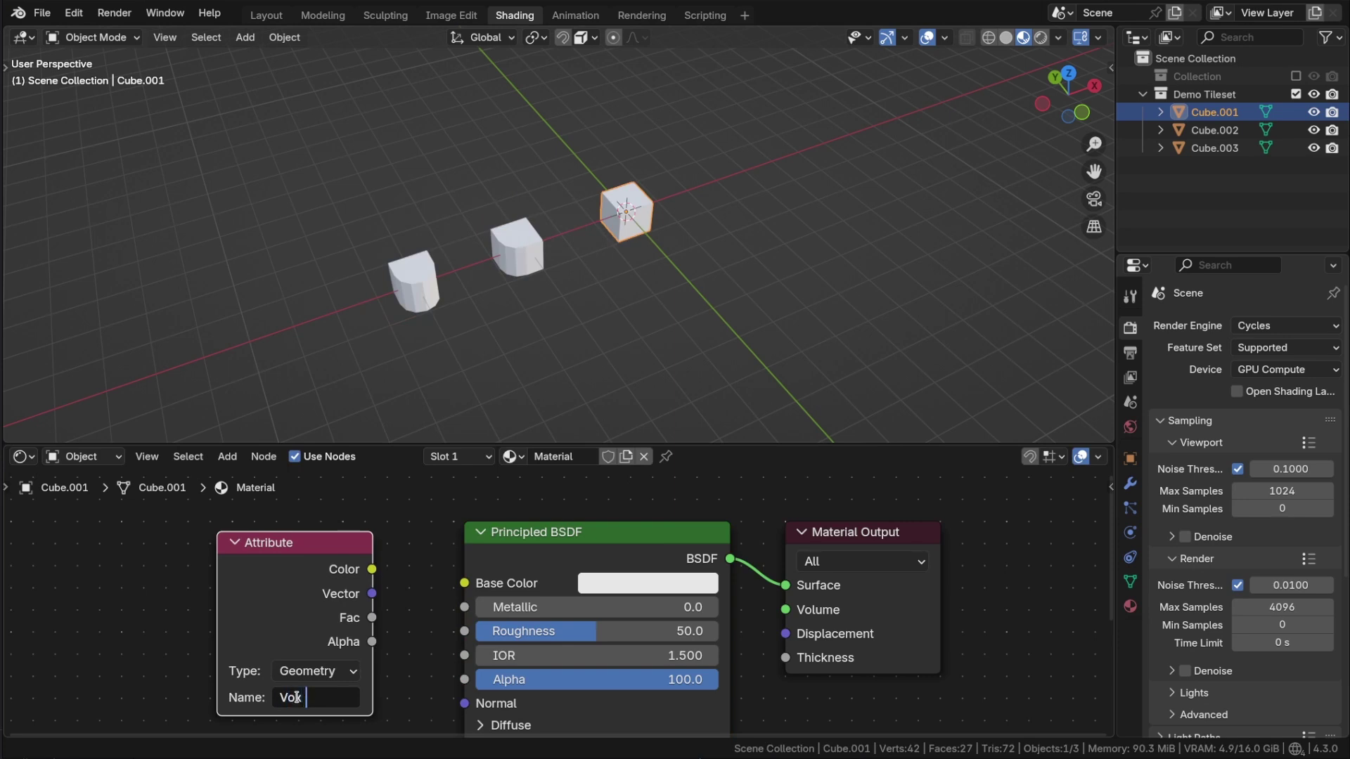
pyautogui.write('or')
pyautogui.press('Return')
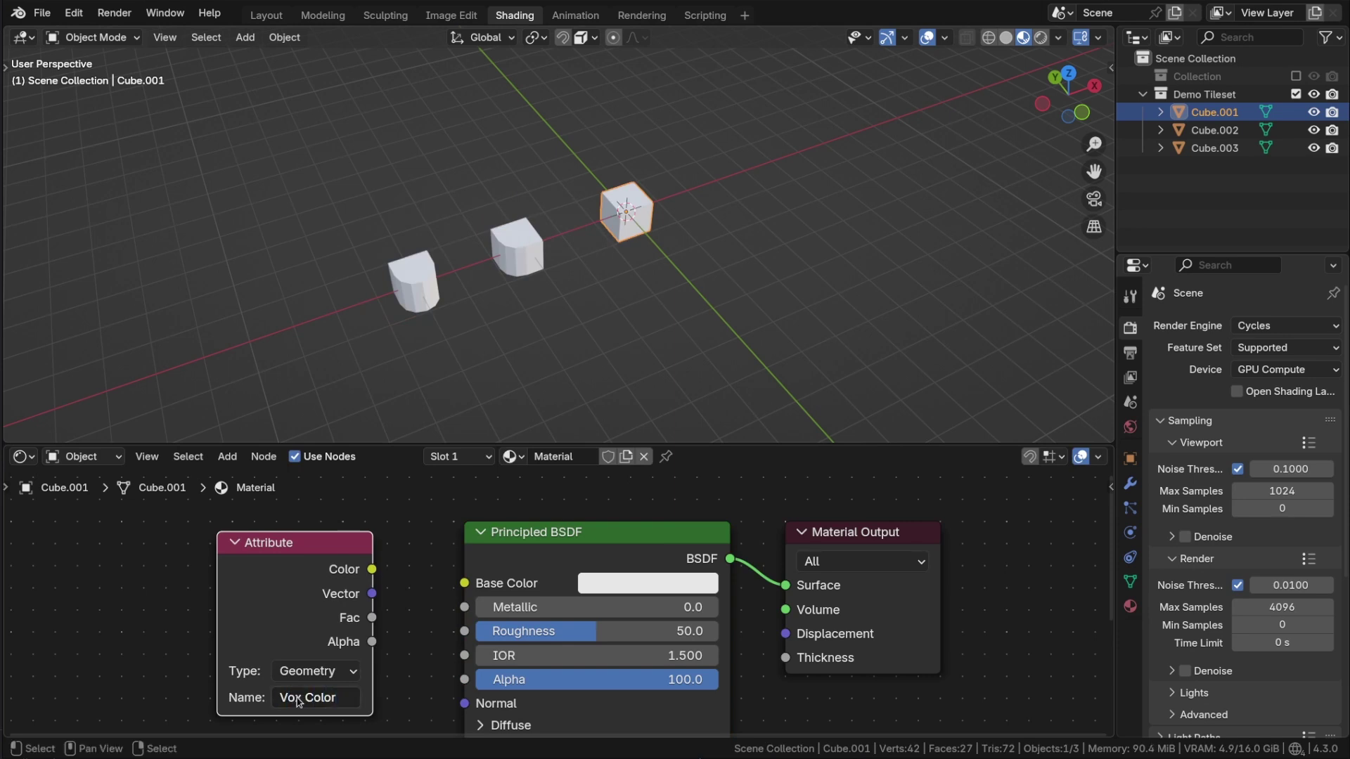
# - Connect the Attribute node's Color output to Base Color, and briefly include the original collection to check the voxel model
pyautogui.moveTo(372, 570); pyautogui.dragTo(464, 582)
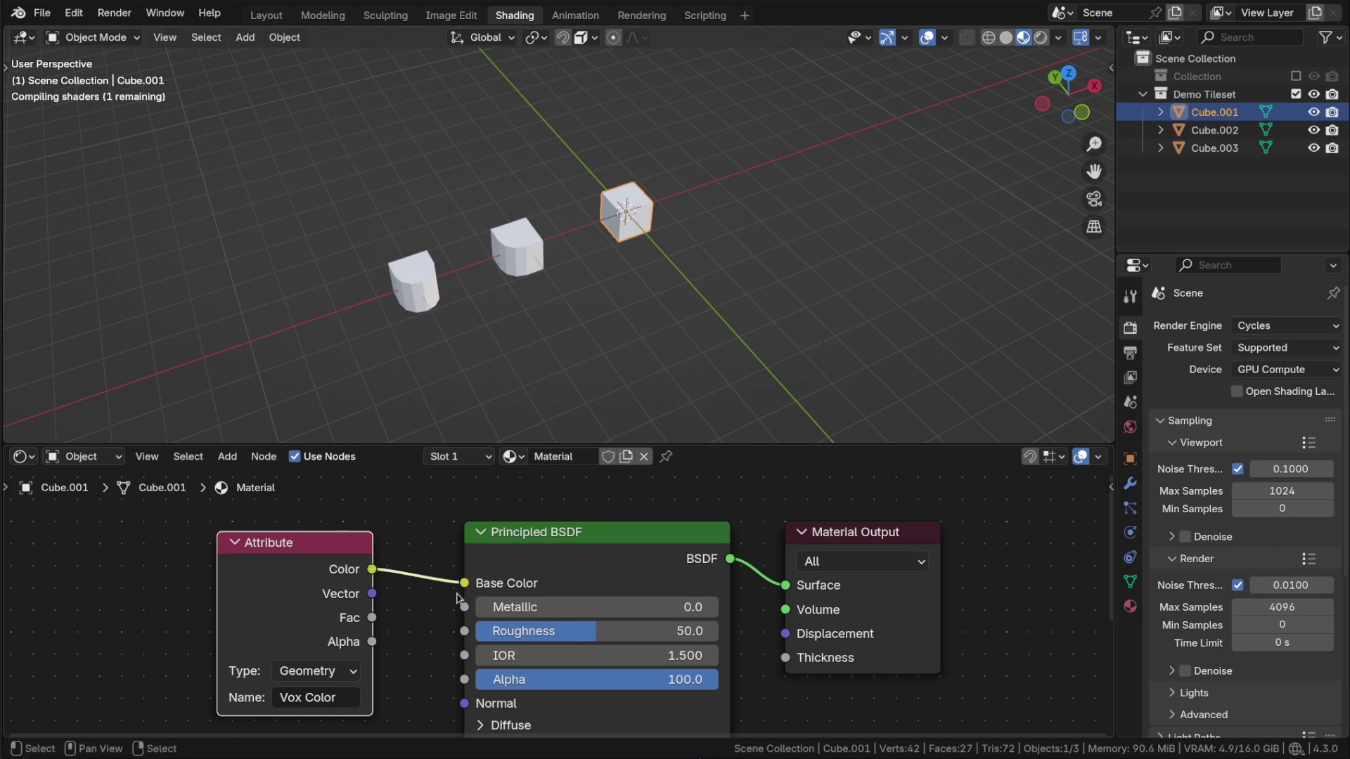
pyautogui.scroll(-2, 602, 571)
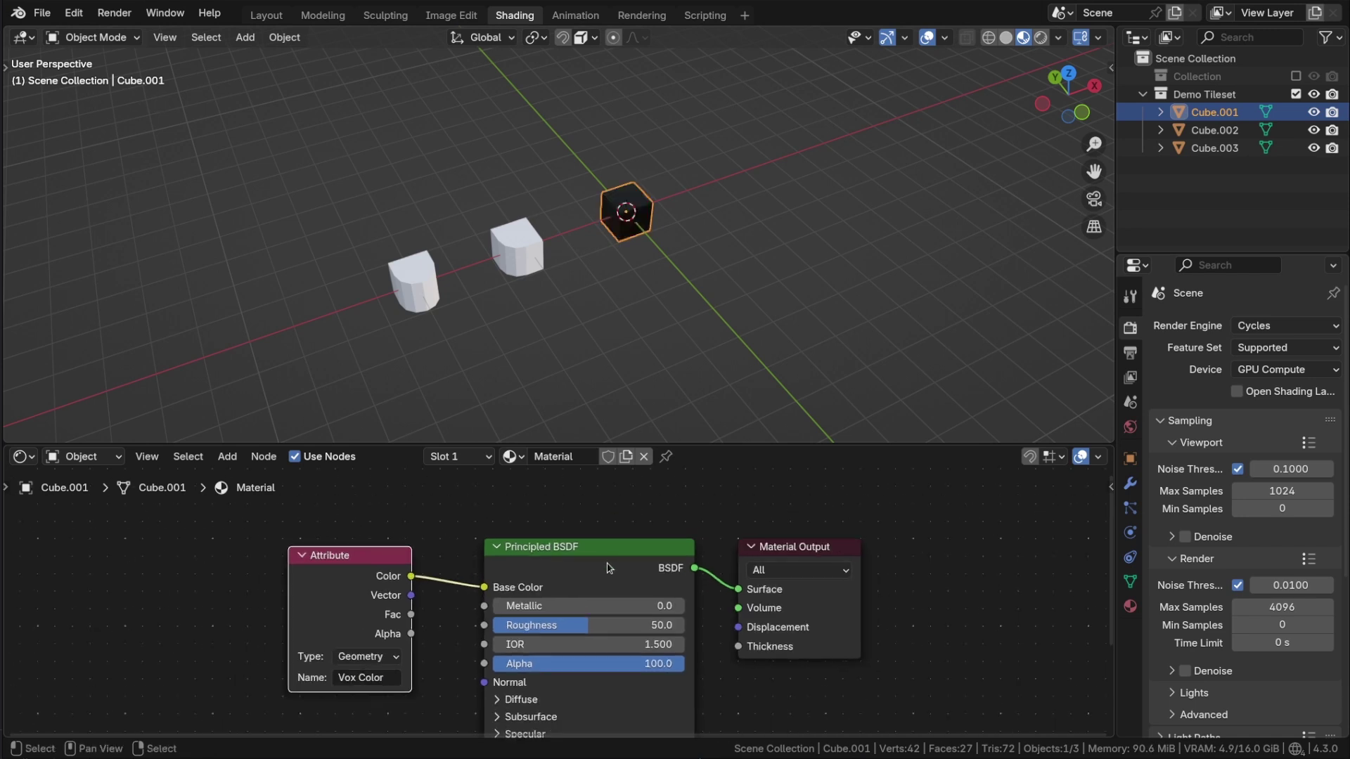
pyautogui.click(1296, 76)
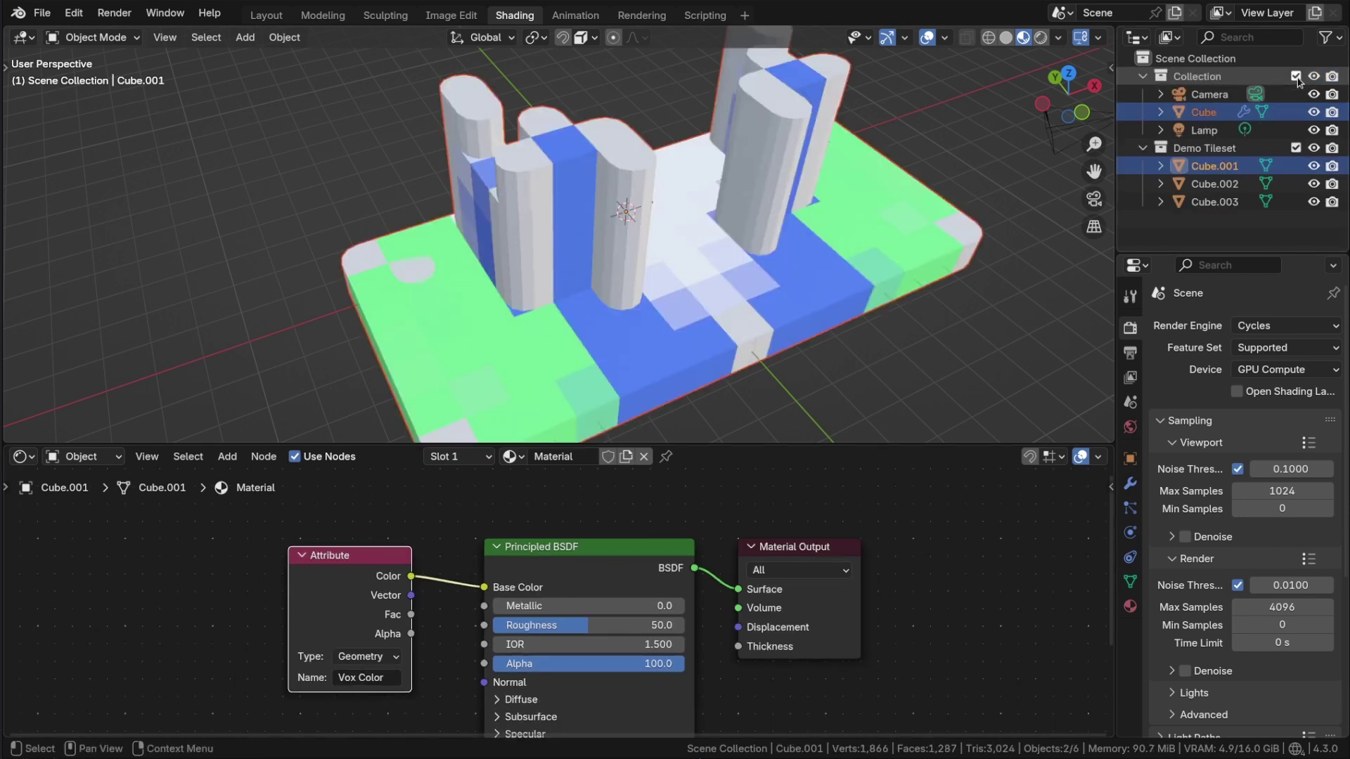
pyautogui.click(1296, 76)
# - Link the material of Cube.001 to Cube.002 and Cube.003
pyautogui.click(535, 250)
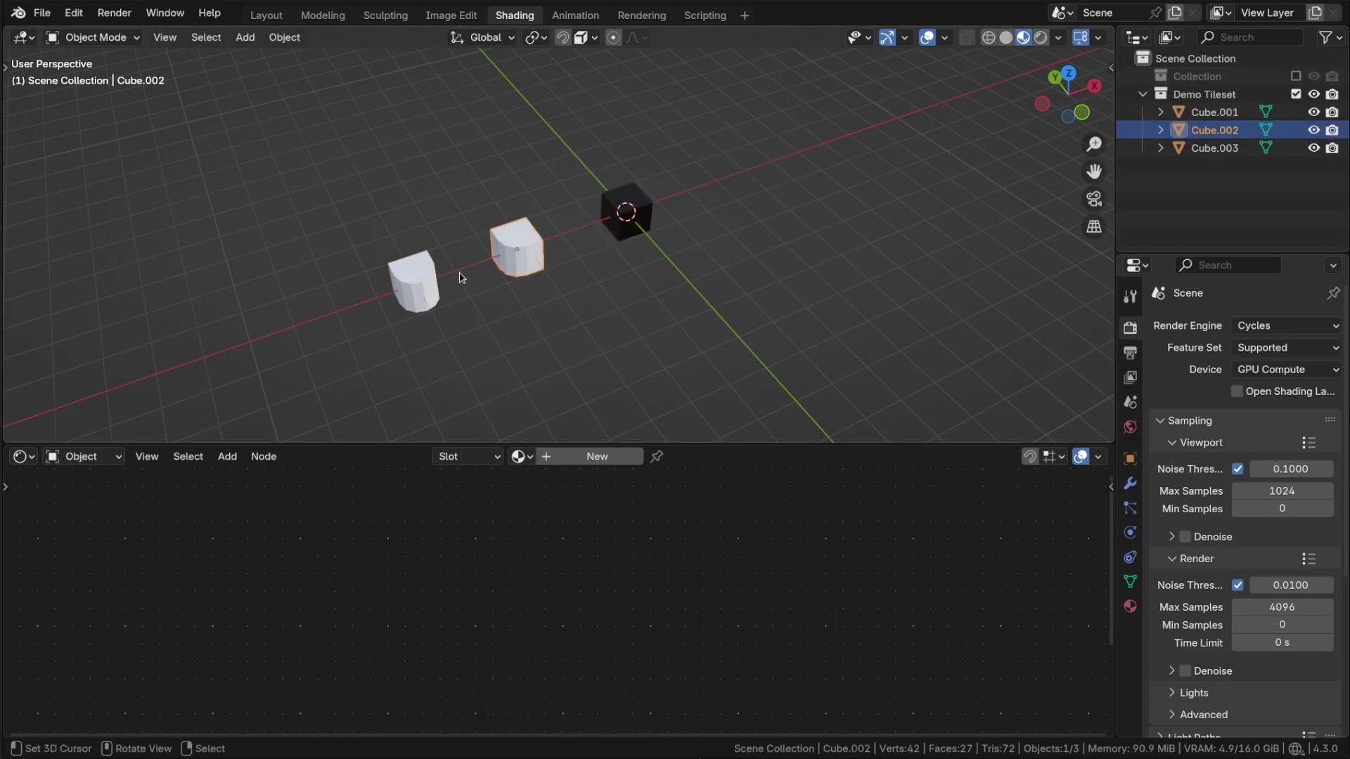
pyautogui.keyDown('shift'); pyautogui.click(419, 282); pyautogui.keyUp('shift')
pyautogui.keyDown('shift'); pyautogui.click(629, 208); pyautogui.keyUp('shift')
pyautogui.hotkey('ctrl', 'l')
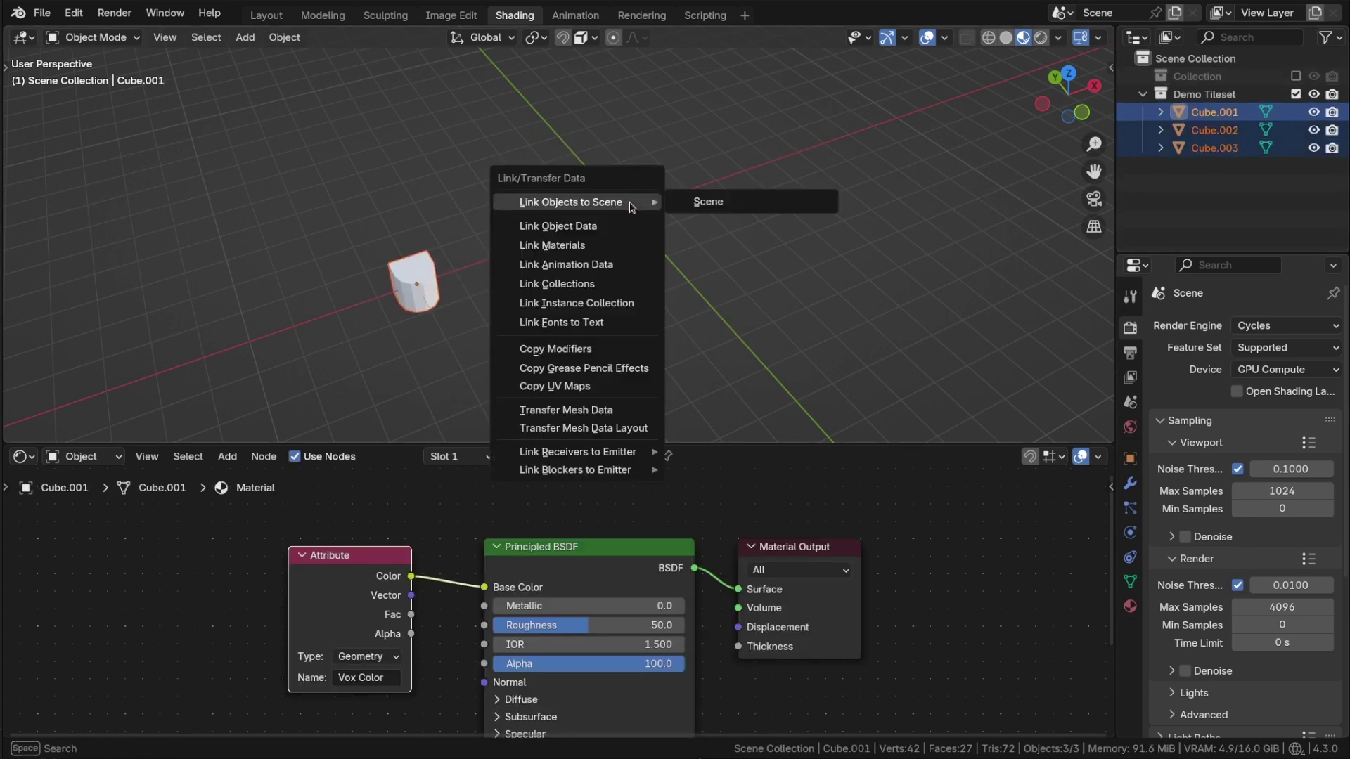
pyautogui.click(592, 248)
# - Swap the Demo Tileset for the original collection to examine the voxel model's colours, and return to the tileset
pyautogui.click(1296, 94)
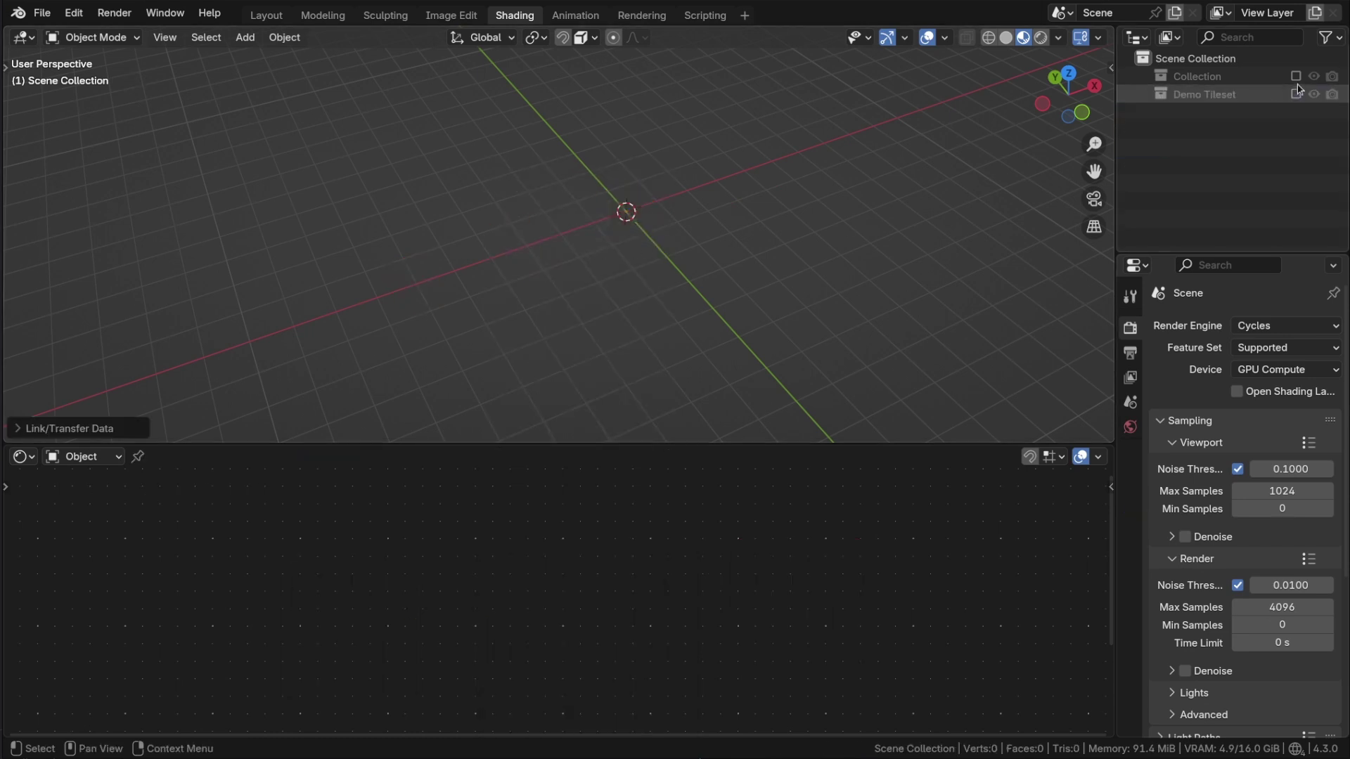
pyautogui.click(1295, 76)
pyautogui.scroll(-2, 755, 294)
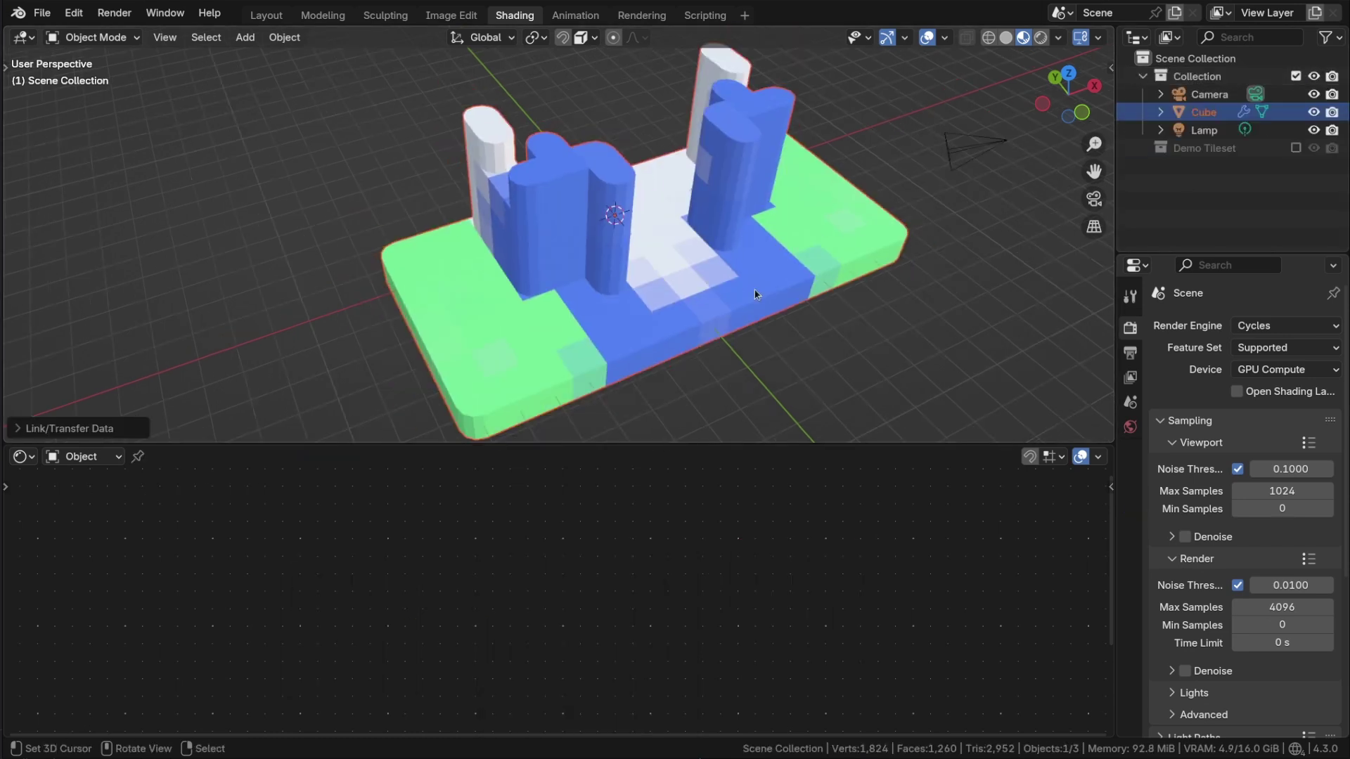
pyautogui.click(1297, 76)
pyautogui.click(1295, 94)
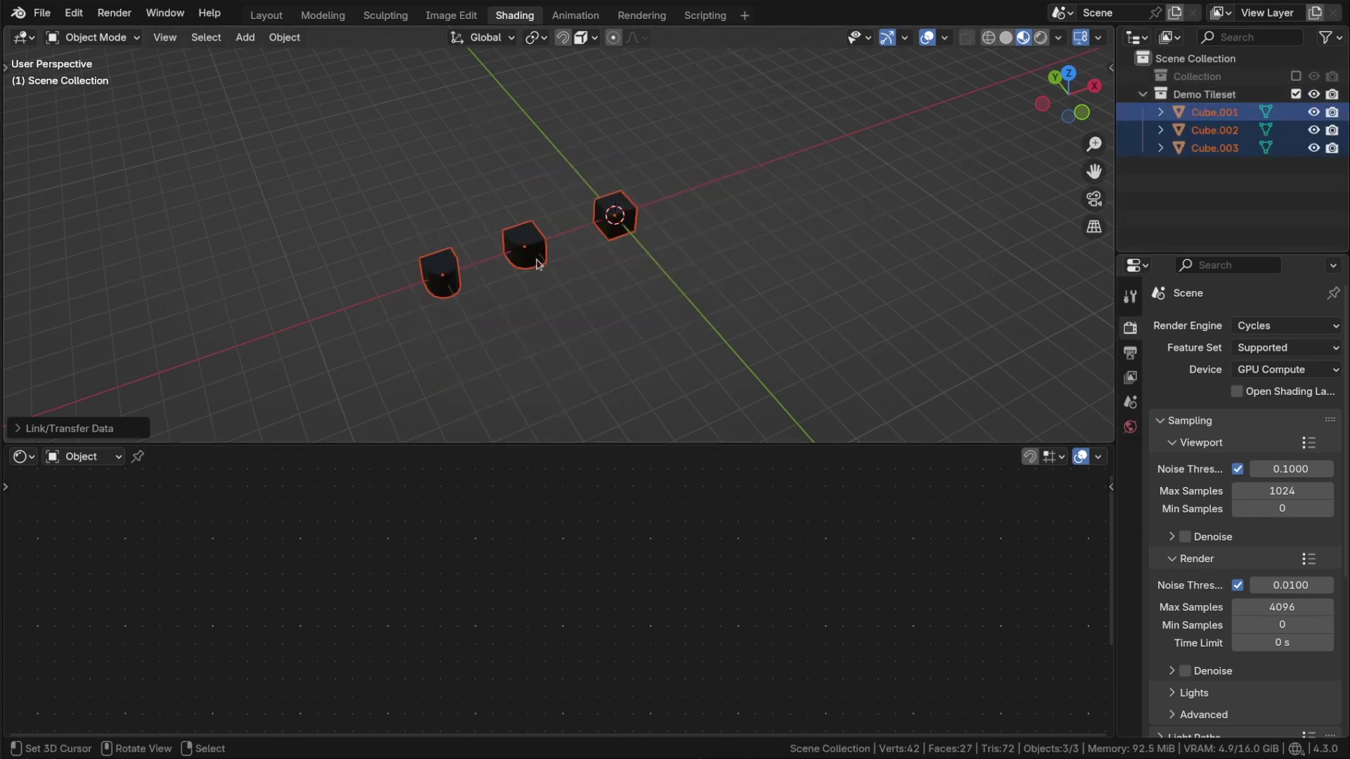
# - Duplicate the Vox Color Attribute node in the shared tile material and set the copy's type to Instancer
pyautogui.click(538, 260)
pyautogui.moveTo(353, 601); pyautogui.dragTo(141, 583)
pyautogui.moveTo(150, 580); pyautogui.dragTo(339, 557, button='middle')
pyautogui.scroll(-3, 340, 558)
pyautogui.hotkey('shift', 'd')
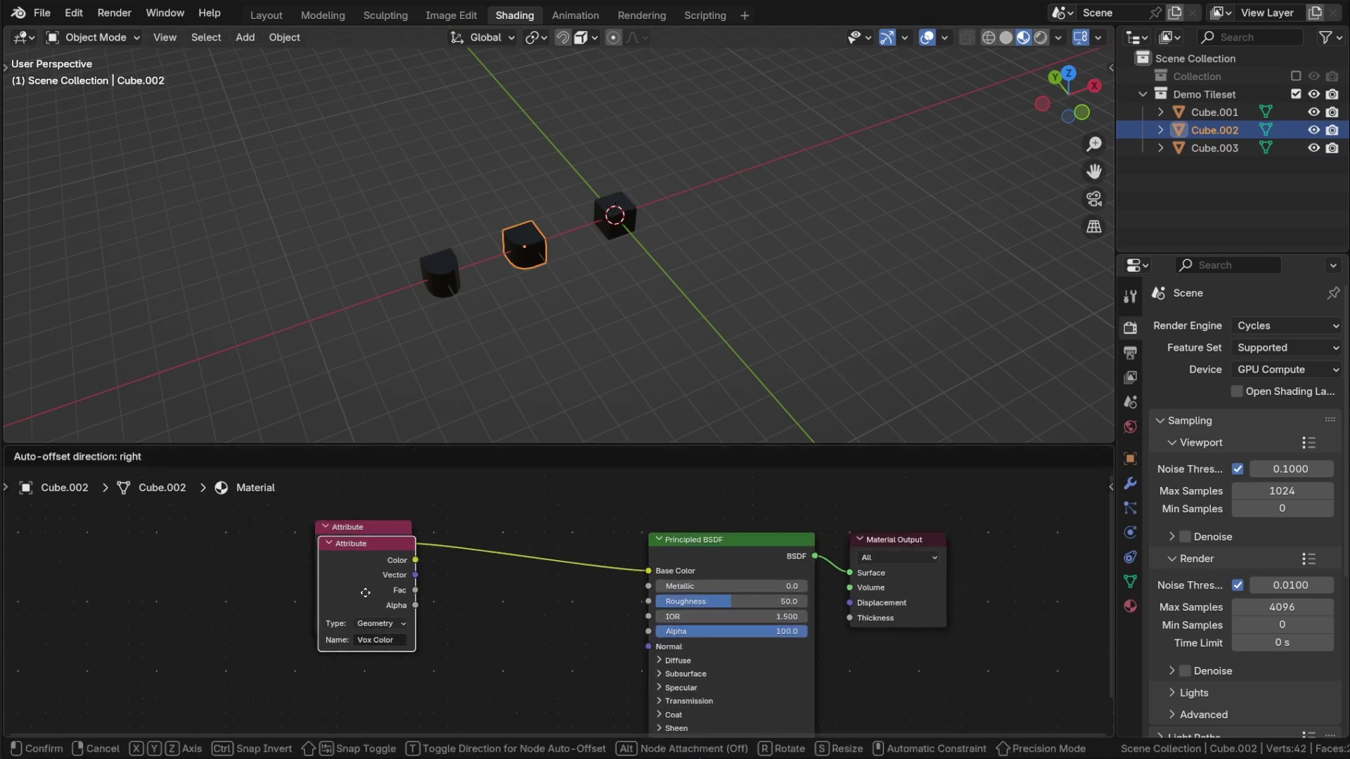
pyautogui.click(355, 676)
pyautogui.moveTo(377, 700); pyautogui.dragTo(391, 599, button='middle')
pyautogui.scroll(2, 392, 604)
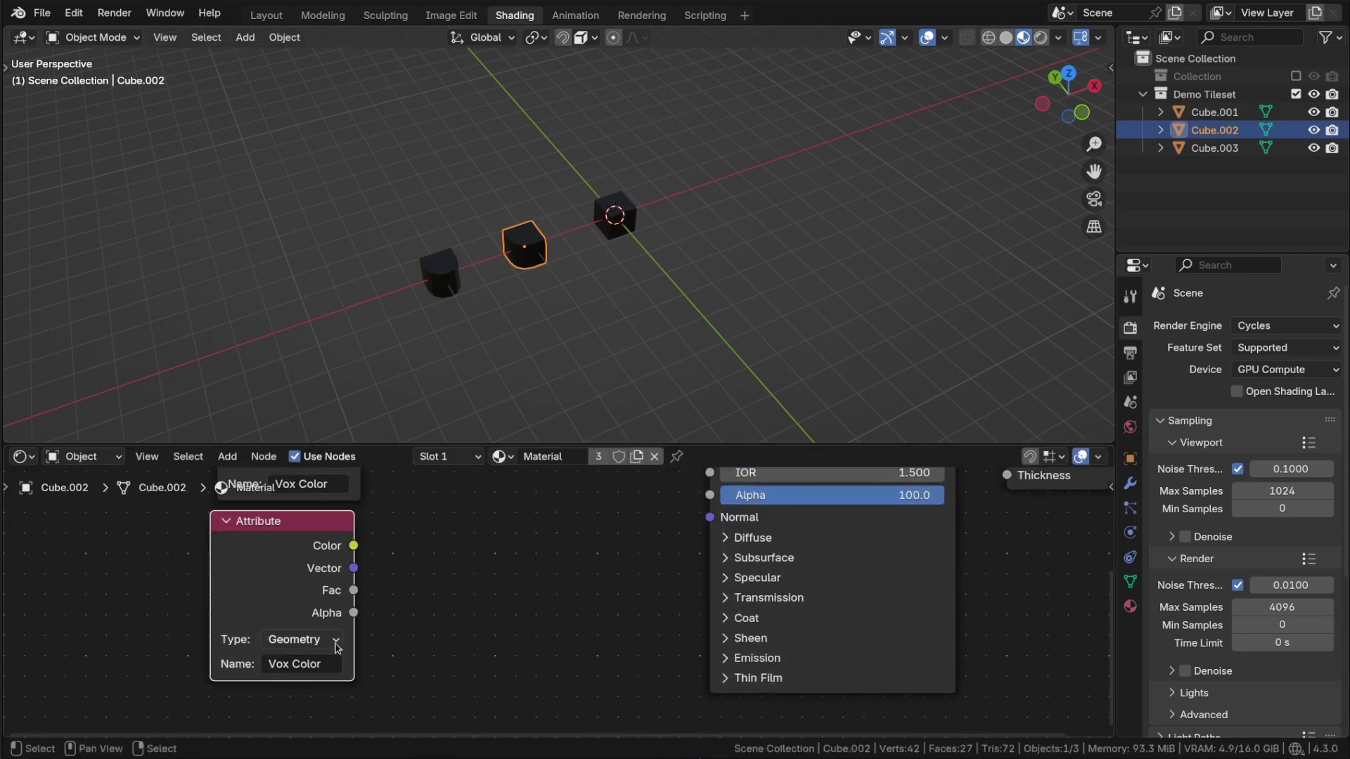
pyautogui.click(334, 640)
pyautogui.click(320, 705)
pyautogui.scroll(-2, 375, 652)
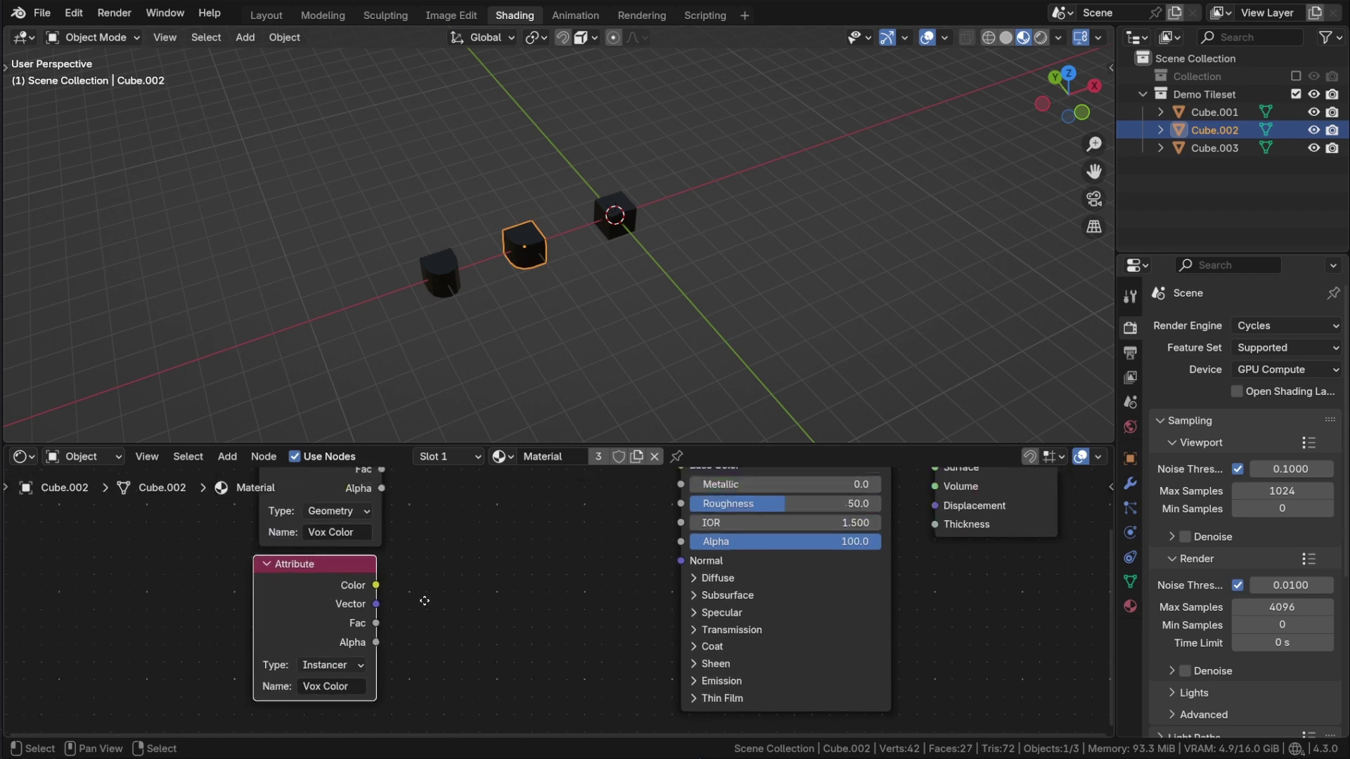
# - Combine the two Attribute nodes' colours through a Mix node set to Add with a factor of 100, feeding Base Color
pyautogui.keyDown('ctrl'); pyautogui.keyDown('shift'); pyautogui.moveTo(312, 566); pyautogui.dragTo(313, 661, button='right'); pyautogui.keyUp('shift'); pyautogui.keyUp('ctrl')
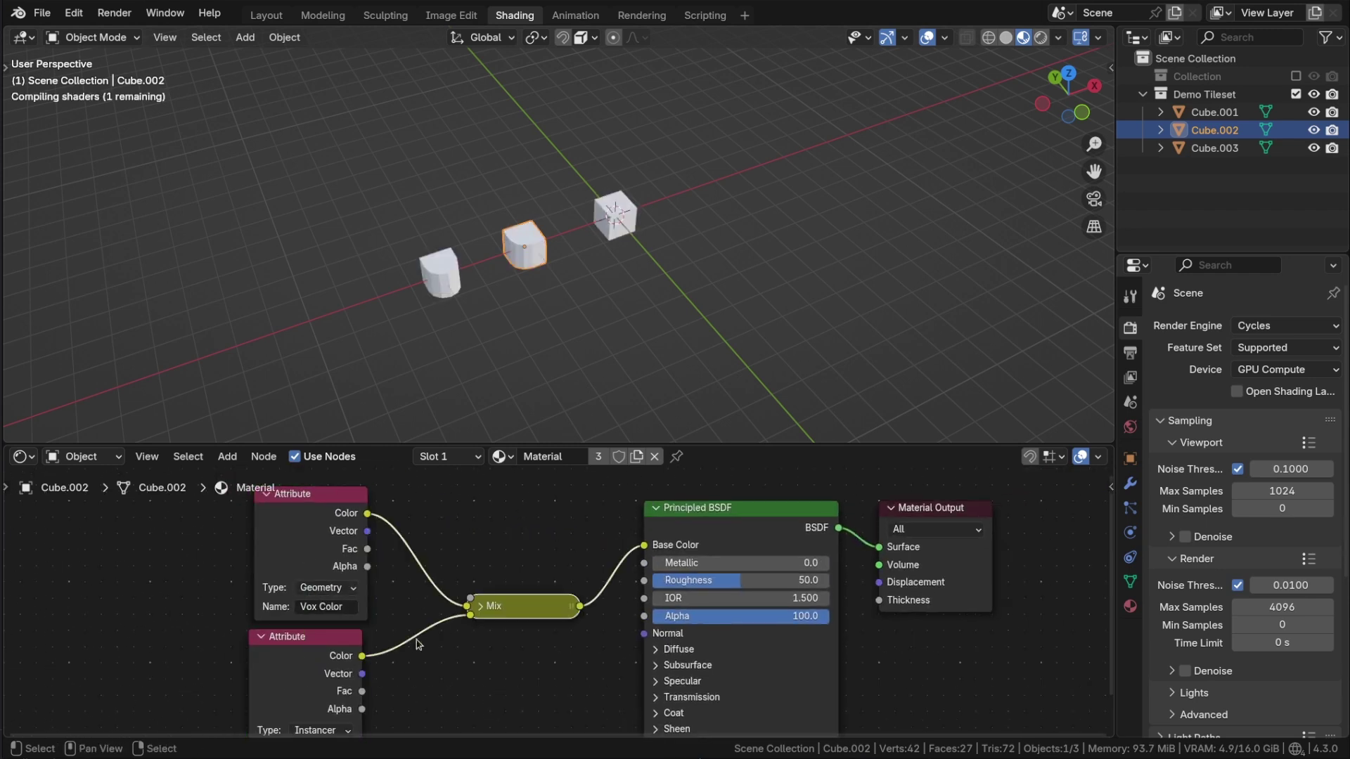
pyautogui.press('h')
pyautogui.press('g')
pyautogui.moveTo(496, 595); pyautogui.dragTo(467, 500)
pyautogui.click(492, 573)
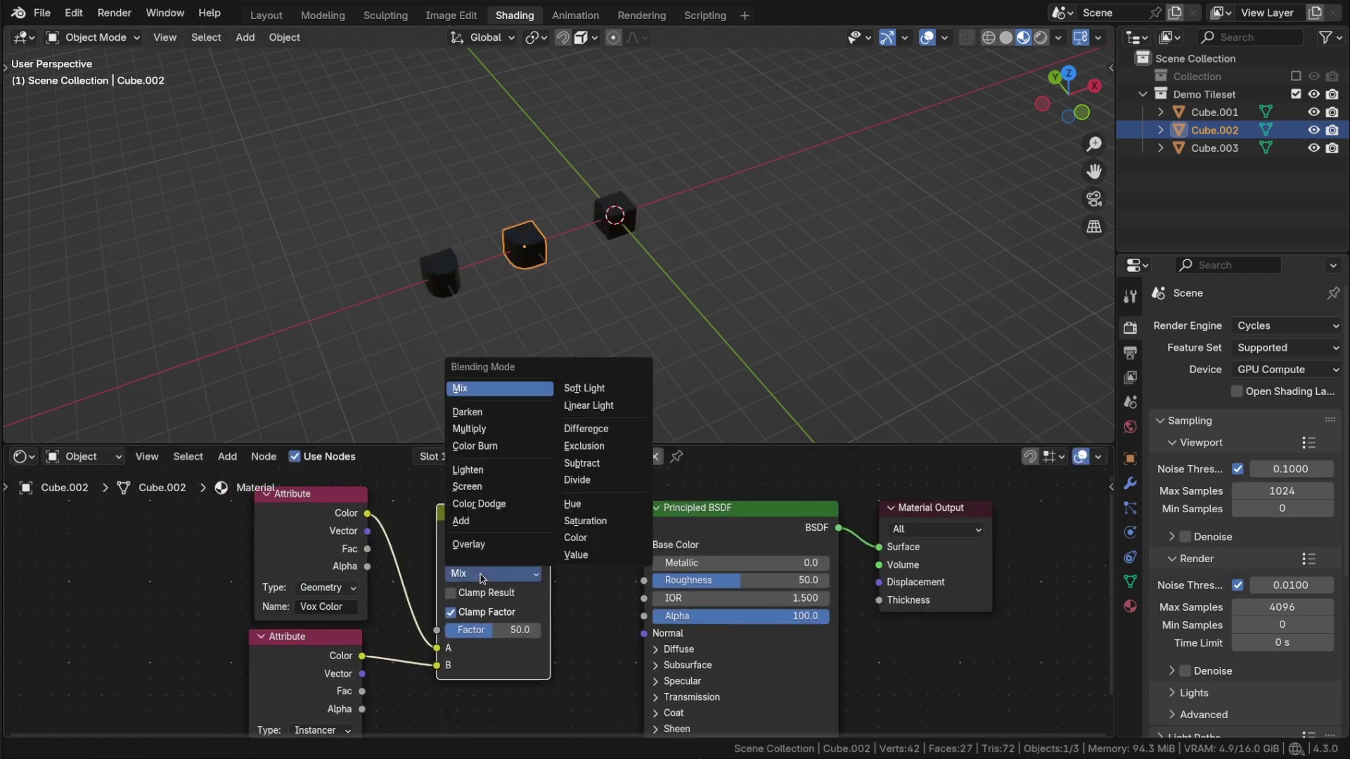
pyautogui.click(488, 521)
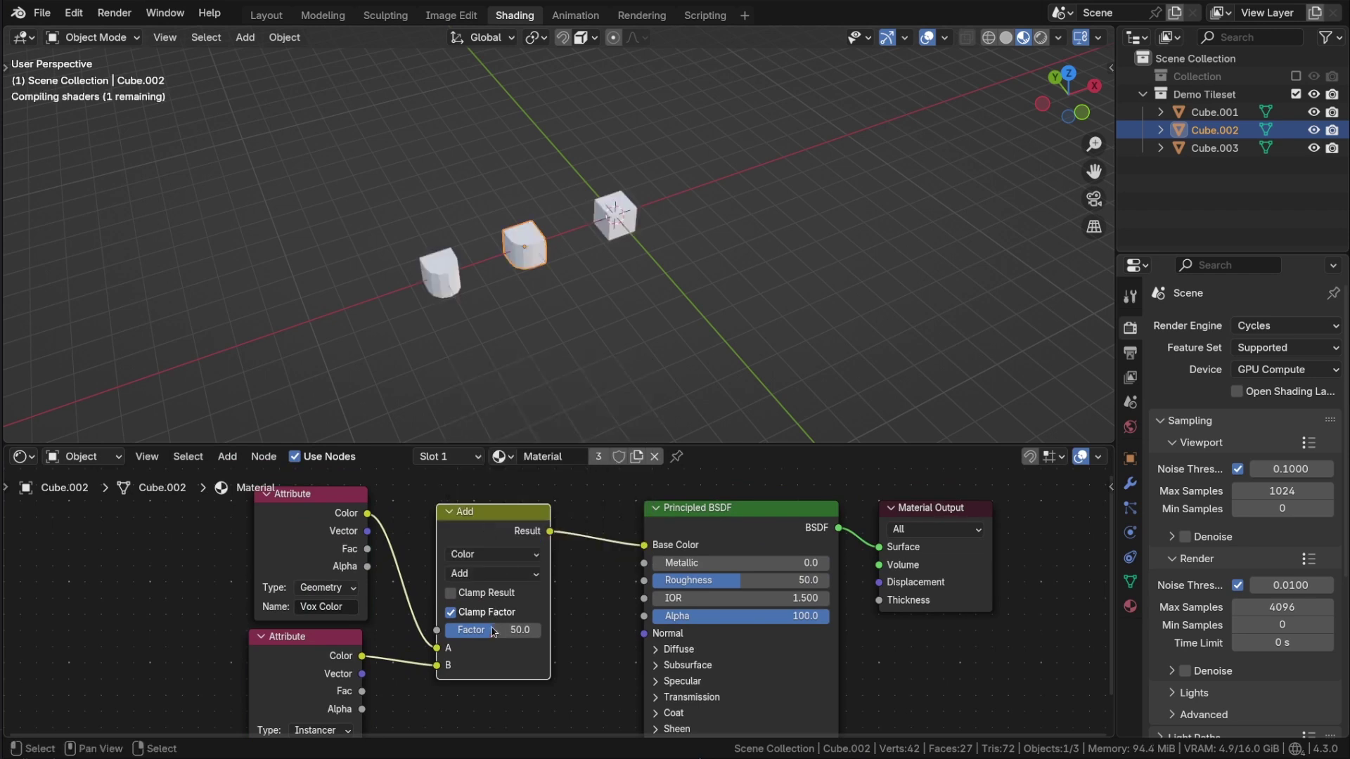
pyautogui.moveTo(495, 632); pyautogui.dragTo(538, 632)
pyautogui.moveTo(543, 582); pyautogui.dragTo(531, 578)
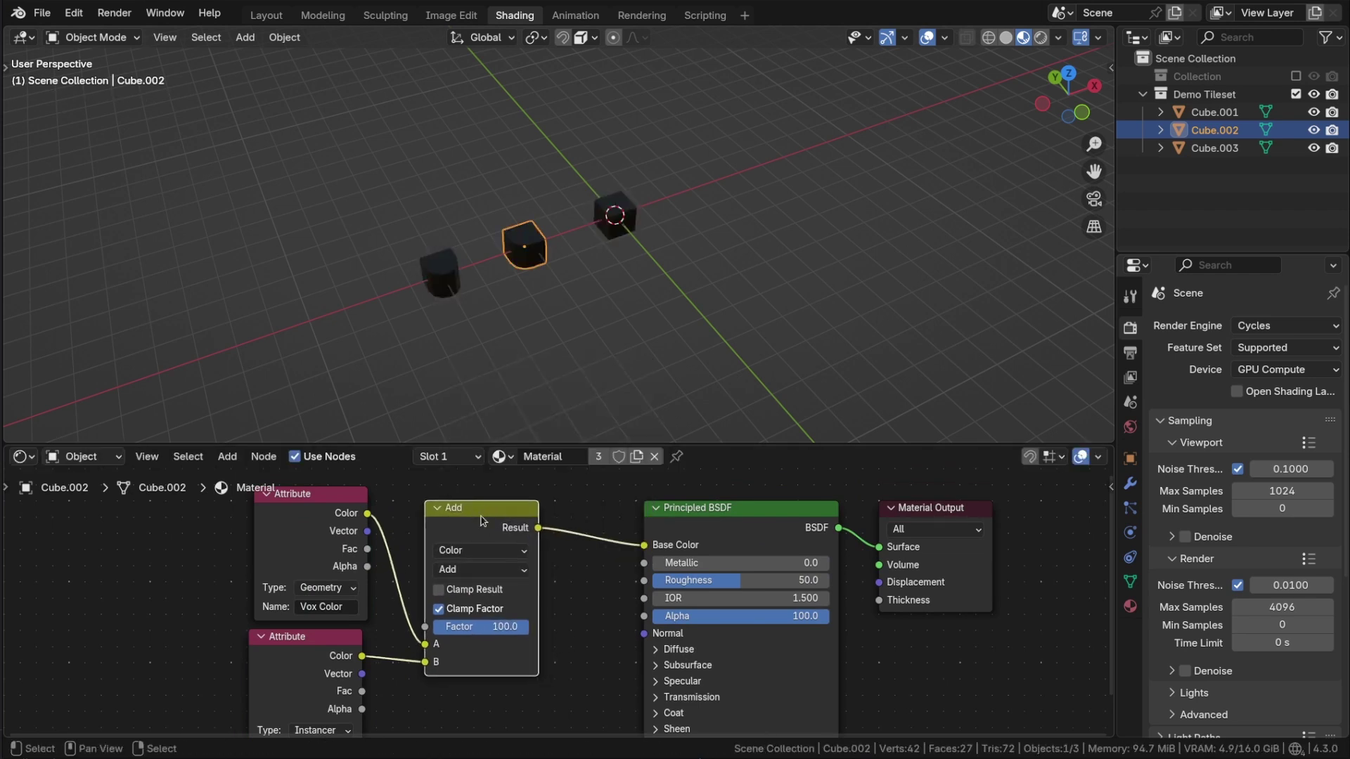
# - Return to the original collection and compare the voxel model with the Vox modifier's Simple I... option on and off
pyautogui.click(1296, 94)
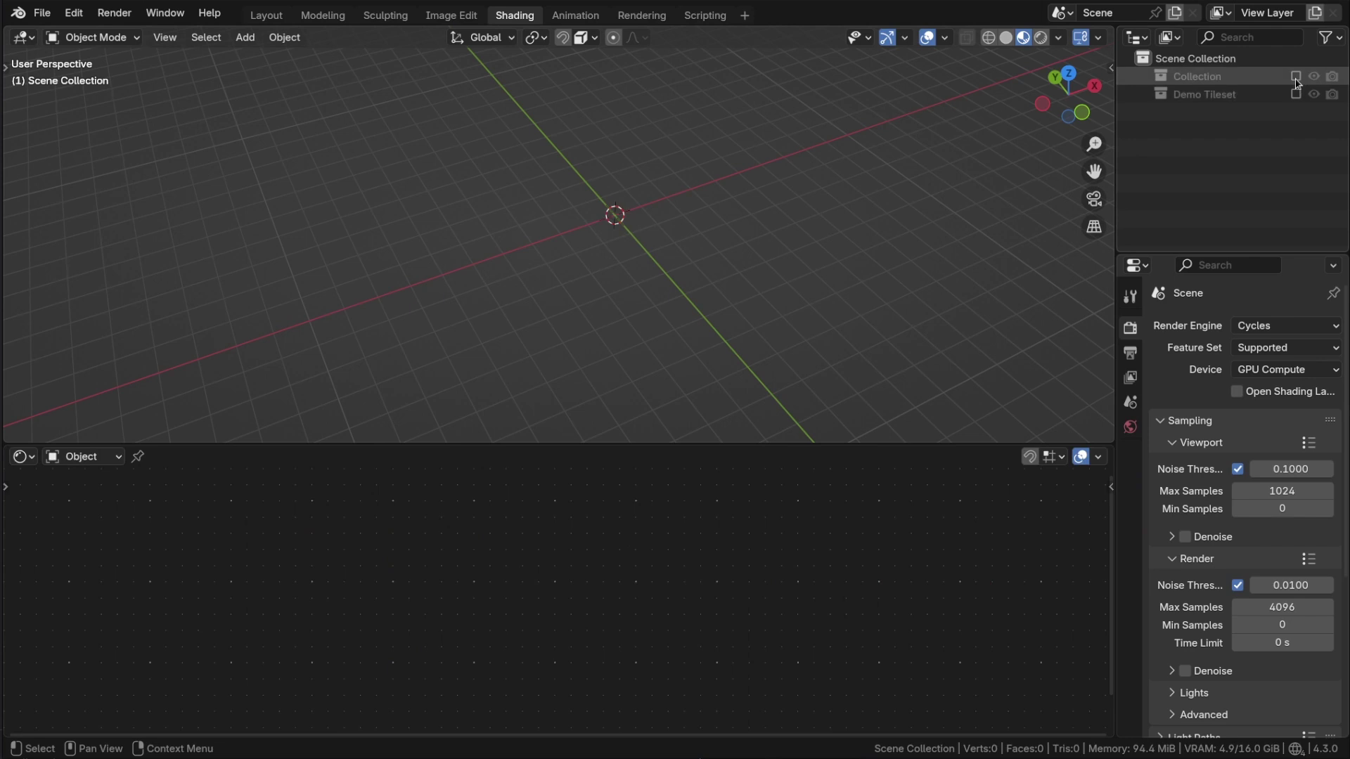
pyautogui.click(1296, 76)
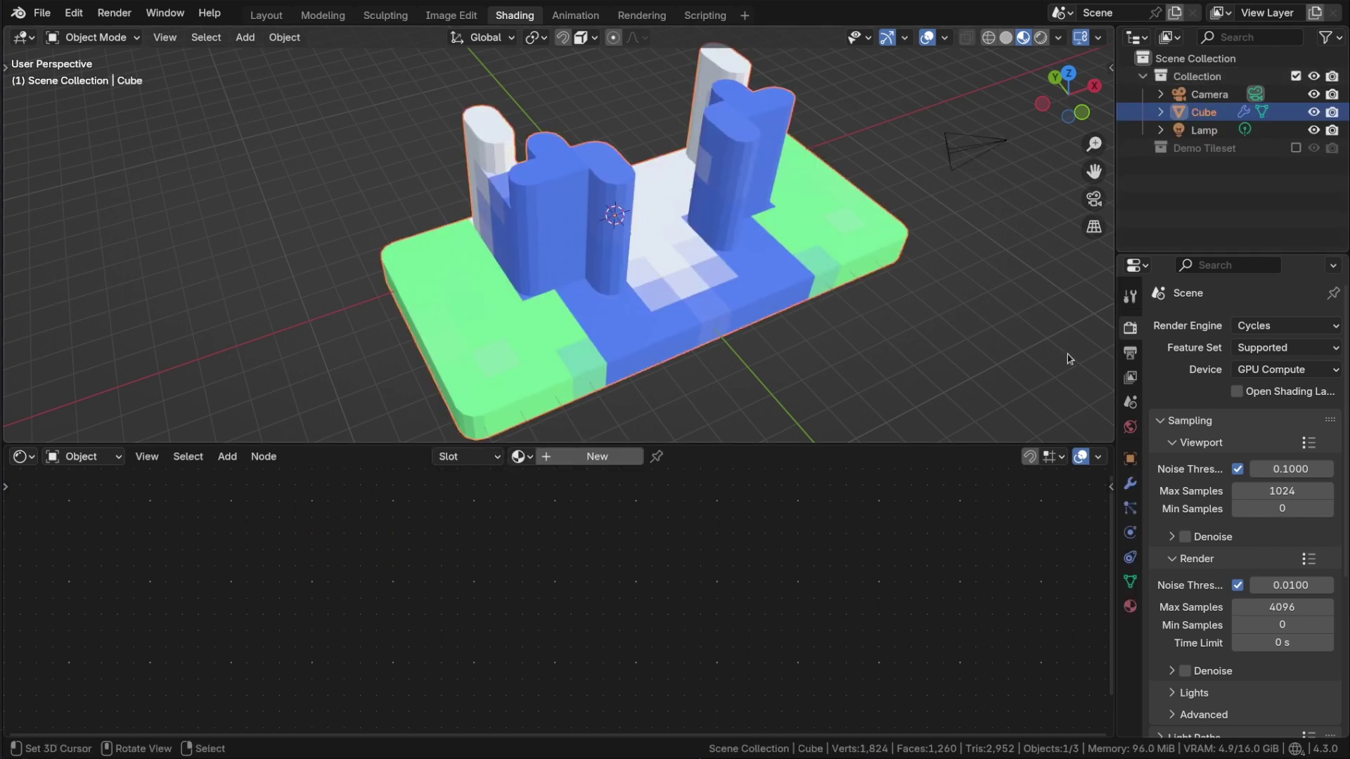
pyautogui.click(1130, 483)
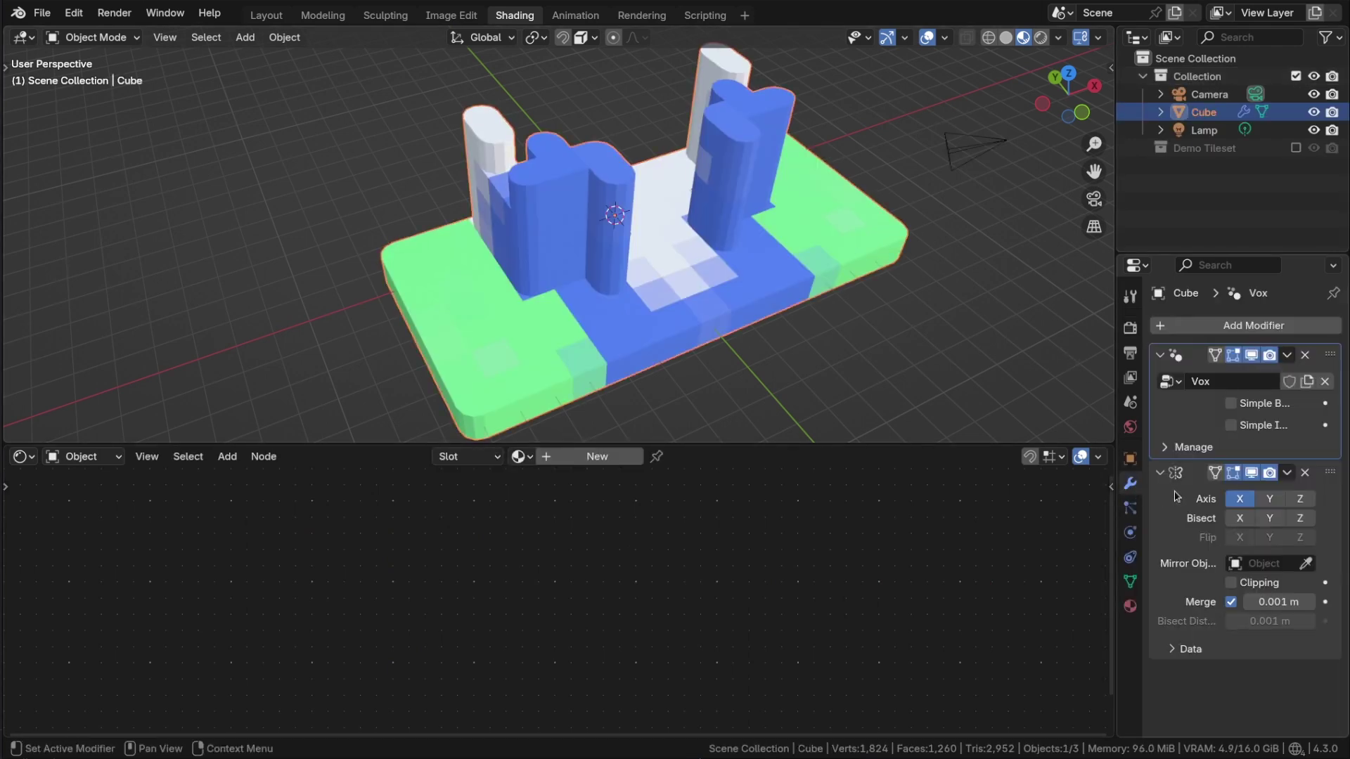
pyautogui.click(1231, 404)
pyautogui.click(1231, 425)
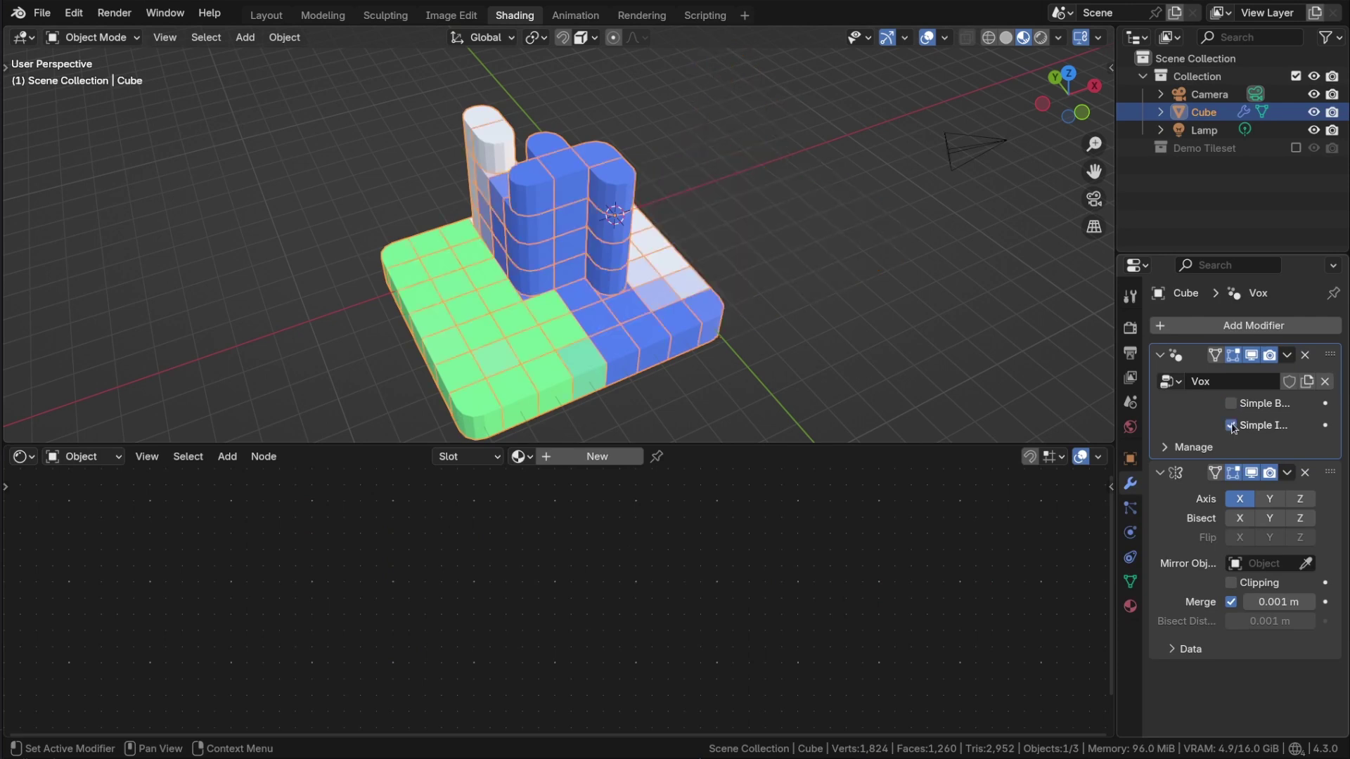
pyautogui.click(1232, 426)
pyautogui.click(1232, 426)
pyautogui.click(1231, 426)
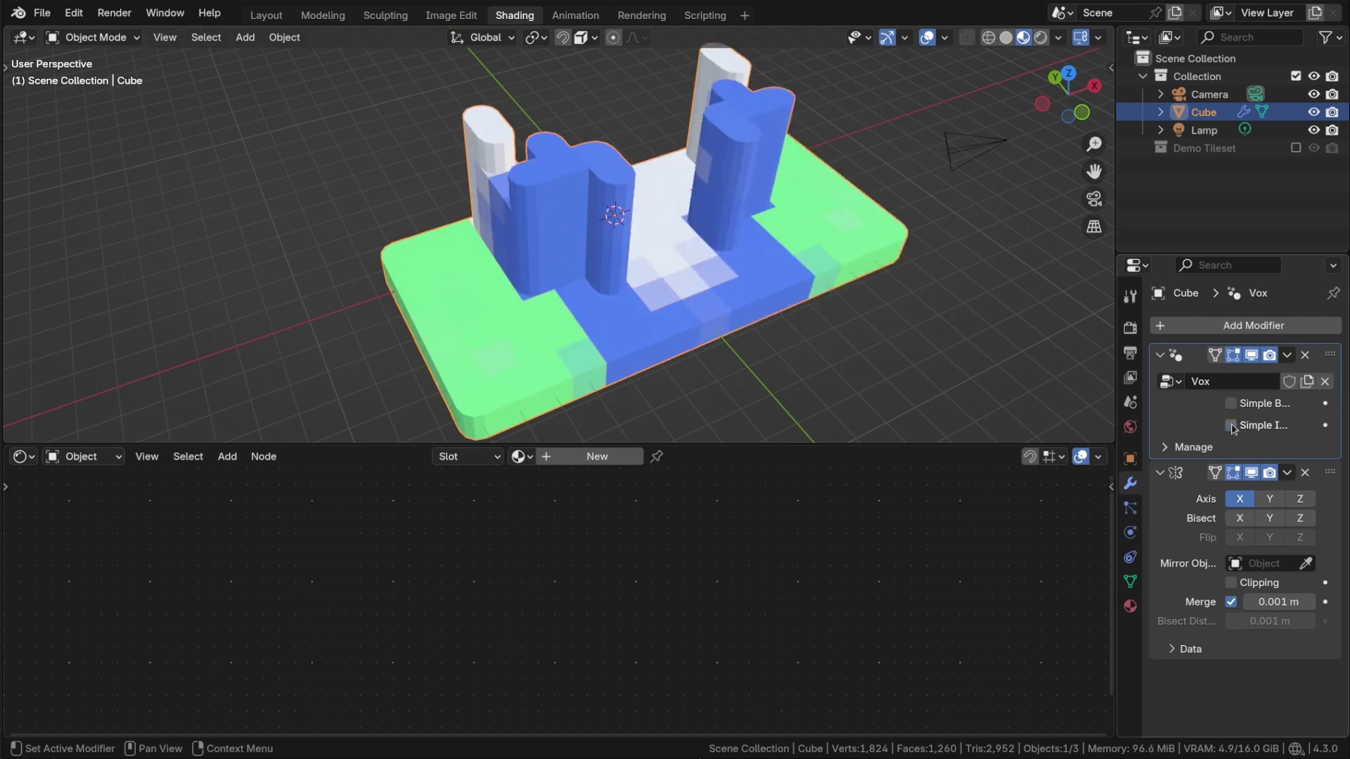
# - Switch back to the Demo Tileset collection and add a Brick Texture node to the material of Cube.001
pyautogui.click(1295, 75)
pyautogui.click(1296, 94)
pyautogui.click(602, 219)
pyautogui.scroll(-1, 610, 578)
pyautogui.hotkey('shift', 'a')
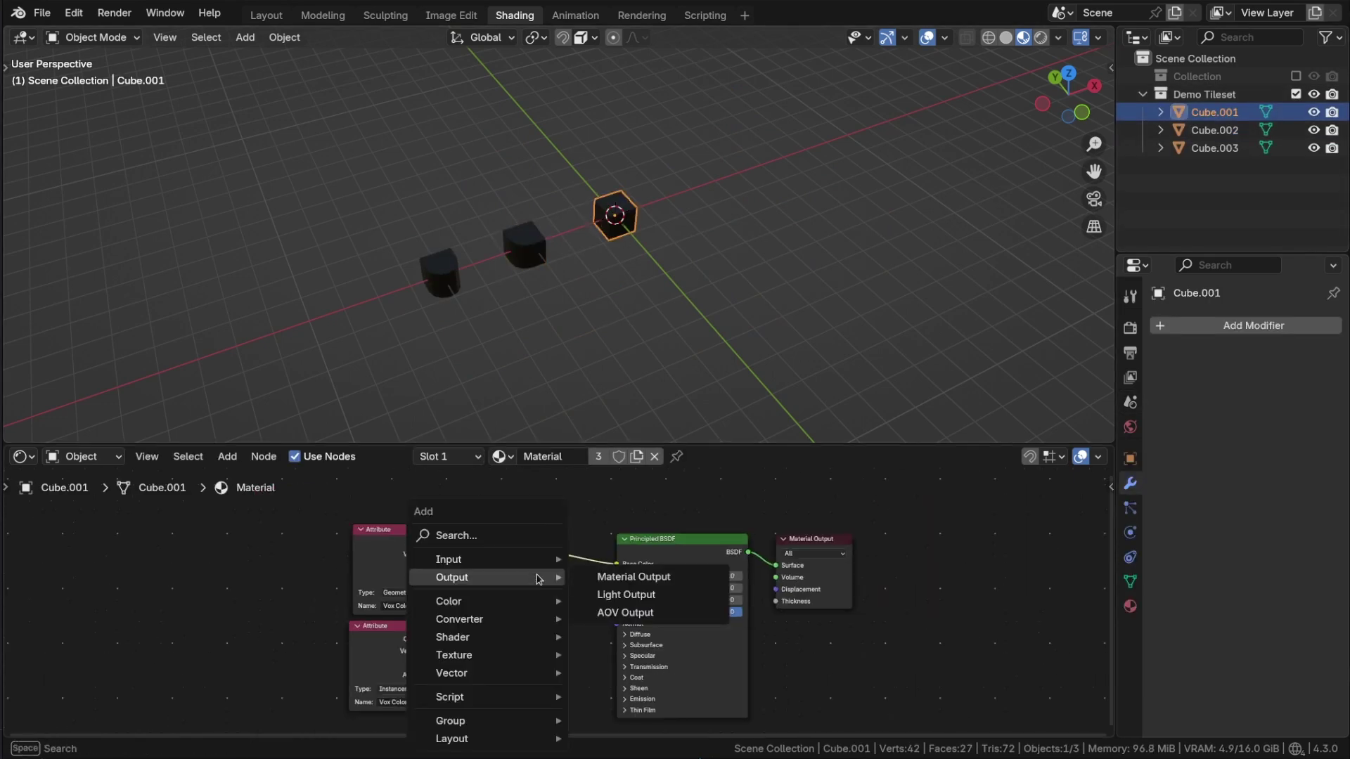
pyautogui.moveTo(492, 654)
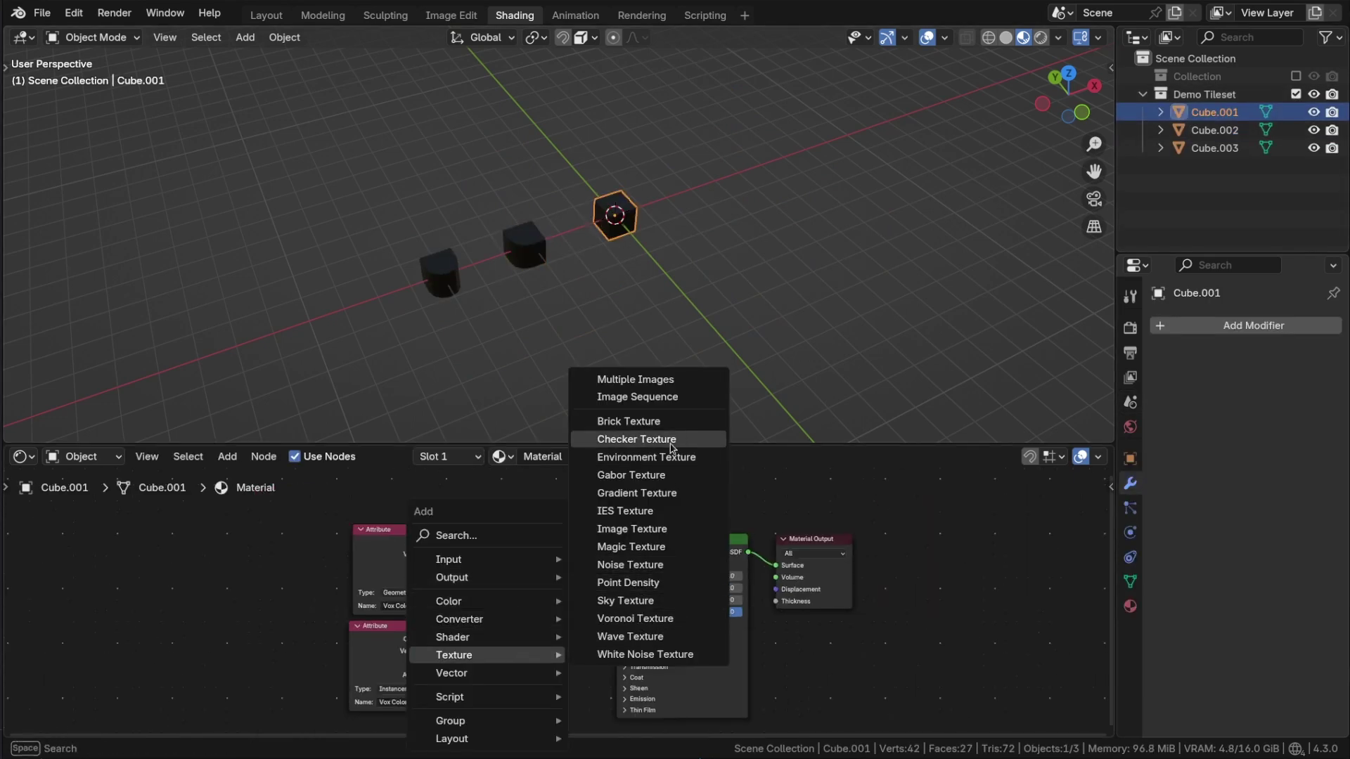
pyautogui.click(661, 421)
pyautogui.click(465, 667)
pyautogui.moveTo(565, 643); pyautogui.dragTo(685, 575, button='middle')
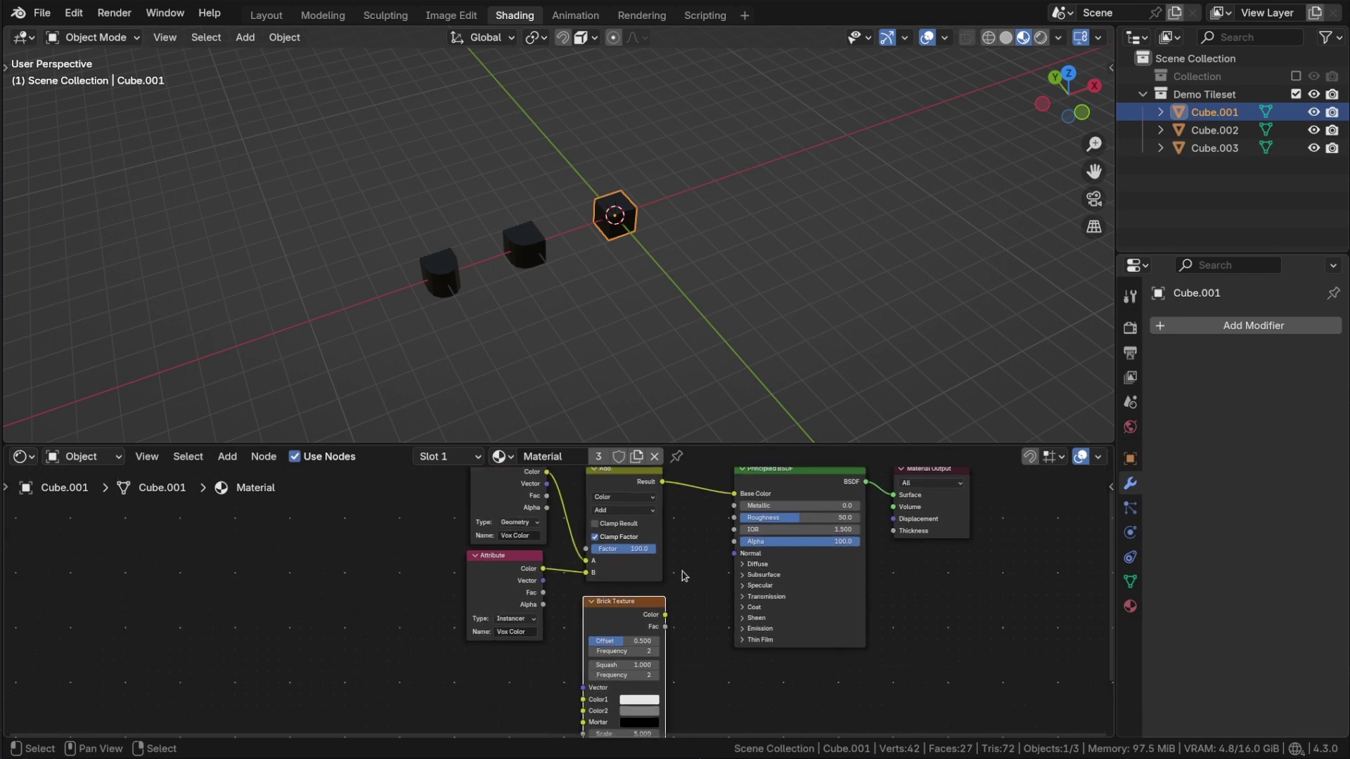
# - Insert the Brick Texture between the Add node and the Principled BSDF, with the Add result feeding Color1
pyautogui.scroll(-1, 684, 576)
pyautogui.moveTo(668, 584); pyautogui.dragTo(496, 515)
pyautogui.press('g')
pyautogui.click(389, 495)
pyautogui.moveTo(598, 606); pyautogui.dragTo(598, 500)
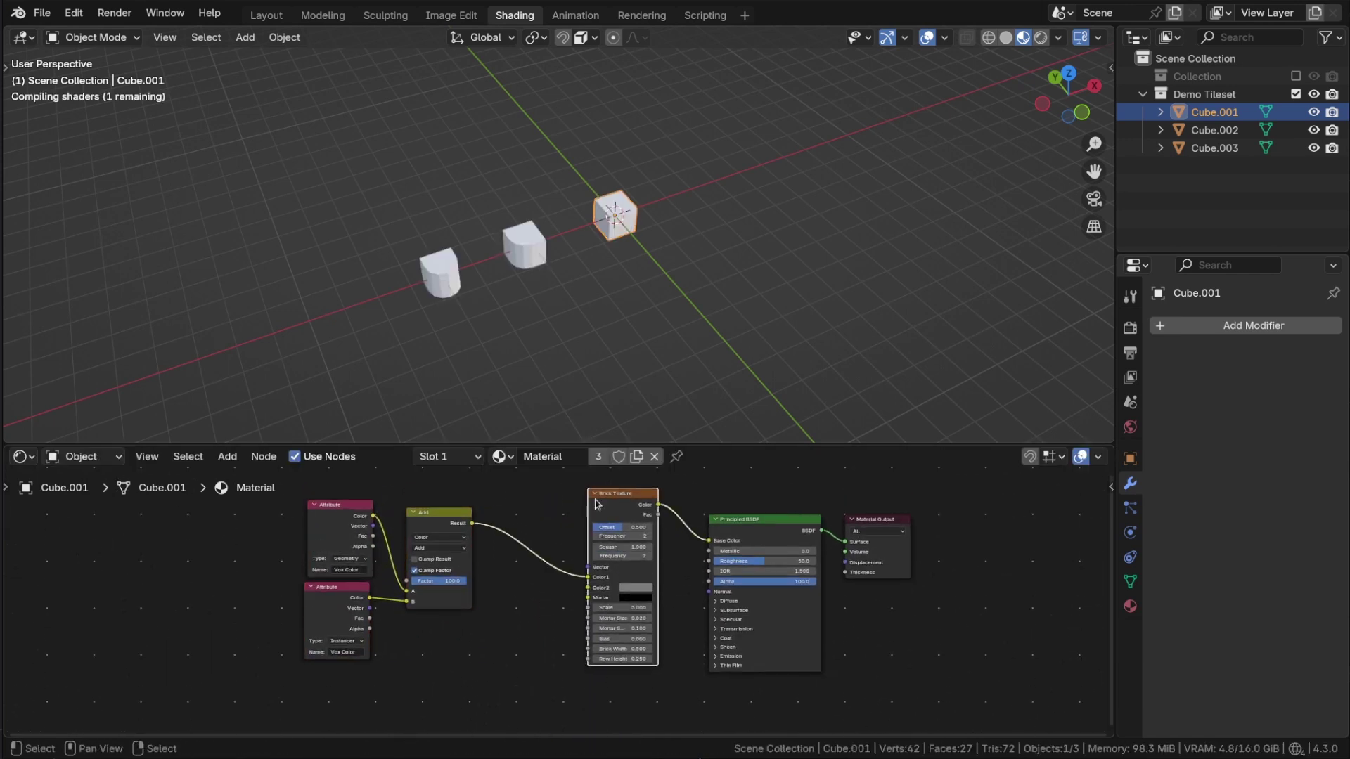
pyautogui.scroll(2, 598, 505)
pyautogui.scroll(4, 580, 294)
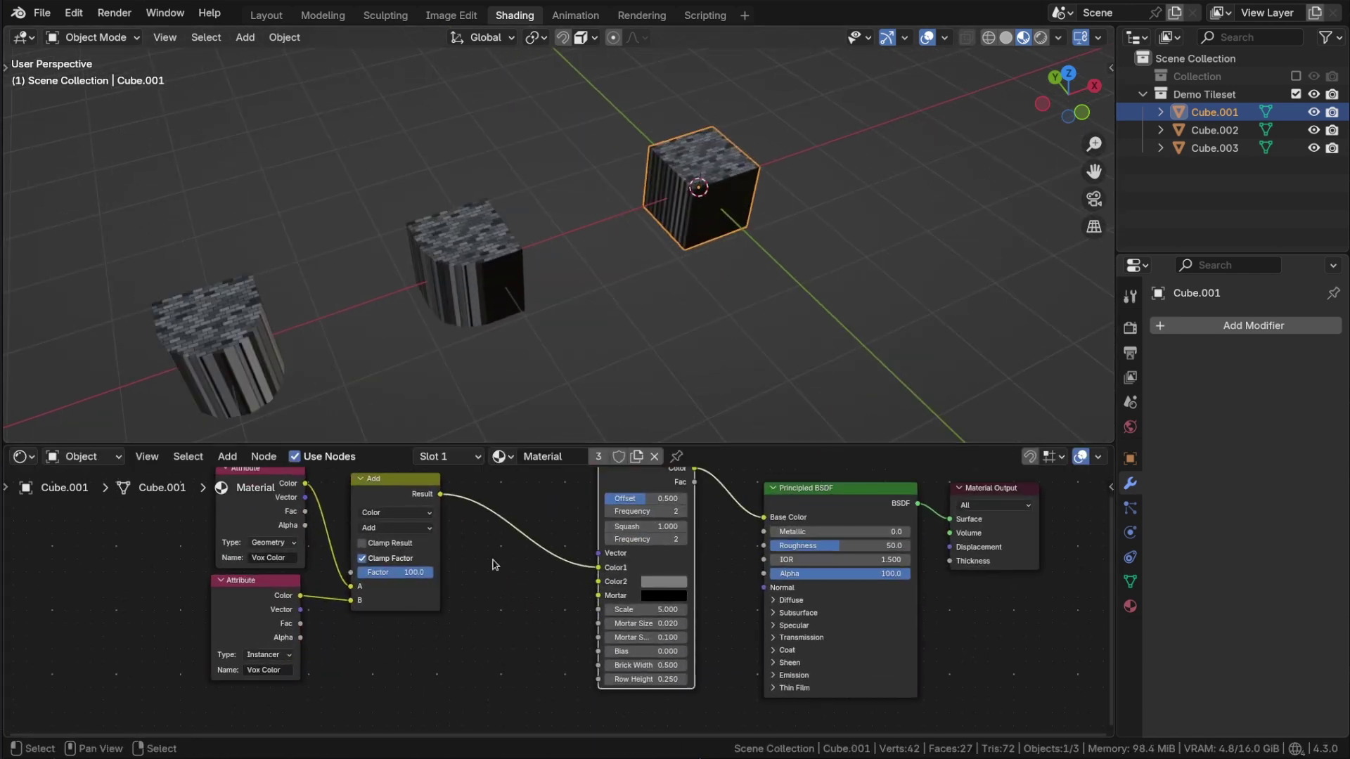
# - Add Texture Coordinate and Mapping nodes to the Brick Texture's vector input, driven by the UV output
pyautogui.hotkey('ctrl', 't')
pyautogui.moveTo(638, 568); pyautogui.dragTo(734, 512, button='middle')
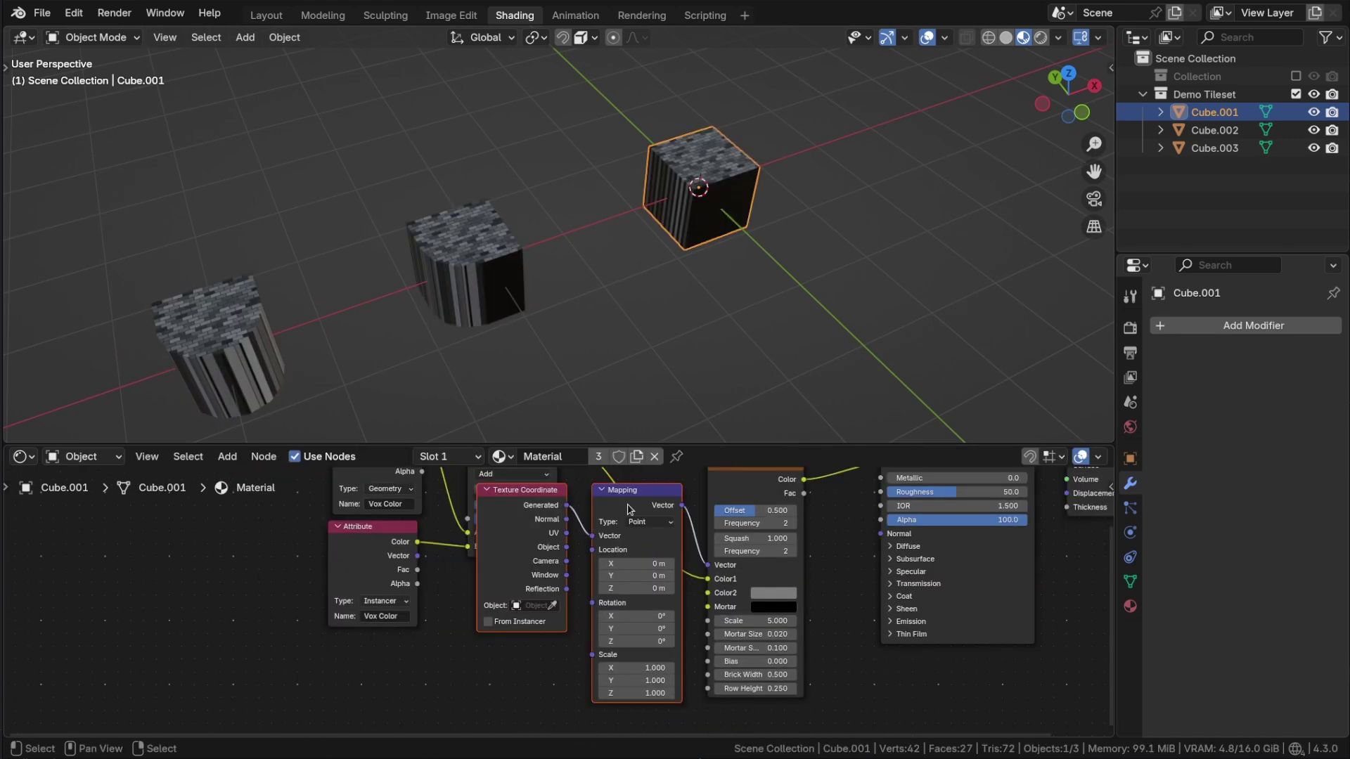
pyautogui.click(626, 506)
pyautogui.keyDown('shift'); pyautogui.click(553, 513); pyautogui.keyUp('shift')
pyautogui.press('g')
pyautogui.click(595, 618)
pyautogui.moveTo(584, 630); pyautogui.dragTo(586, 630)
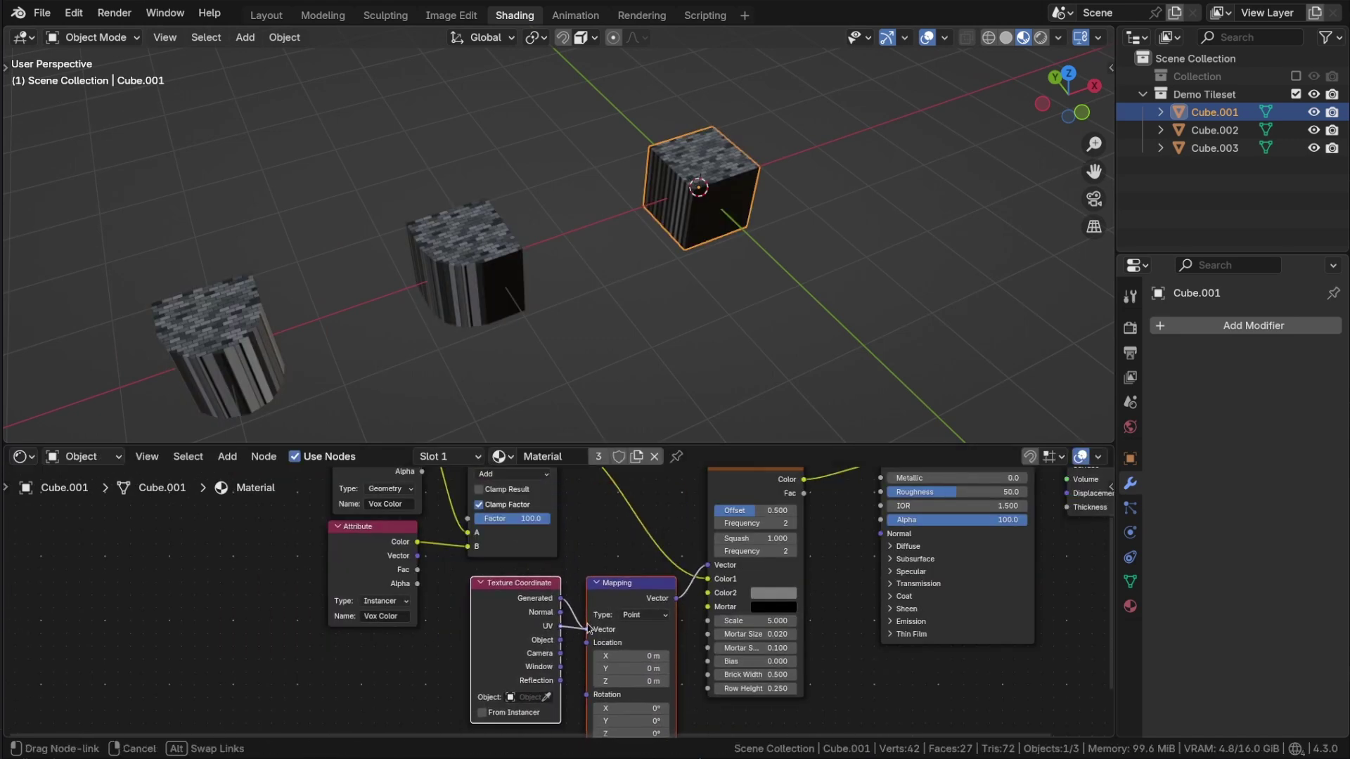
# - Examine the brick pattern on the voxel model in the original collection, and return to the Demo Tileset
pyautogui.click(1296, 94)
pyautogui.click(1296, 75)
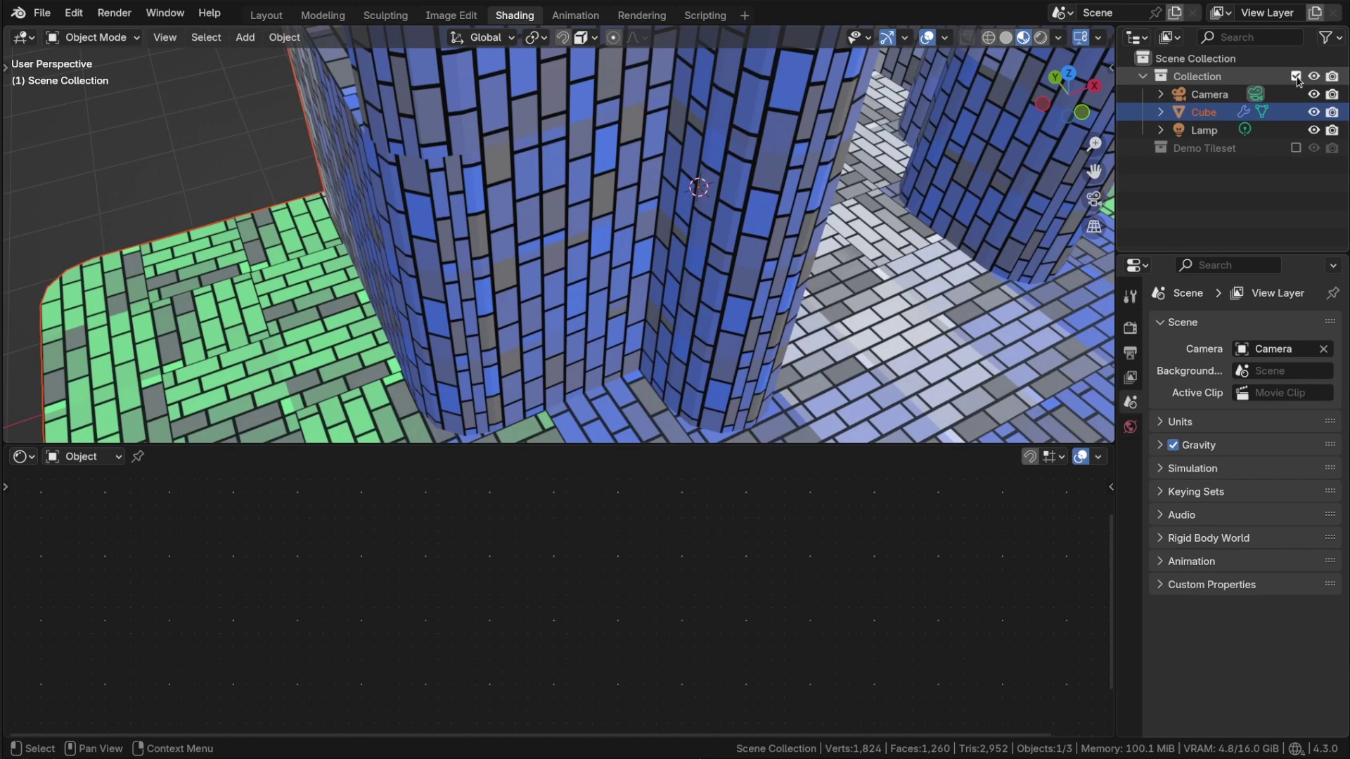
pyautogui.scroll(-5, 940, 271)
pyautogui.moveTo(793, 323); pyautogui.dragTo(717, 328, button='middle')
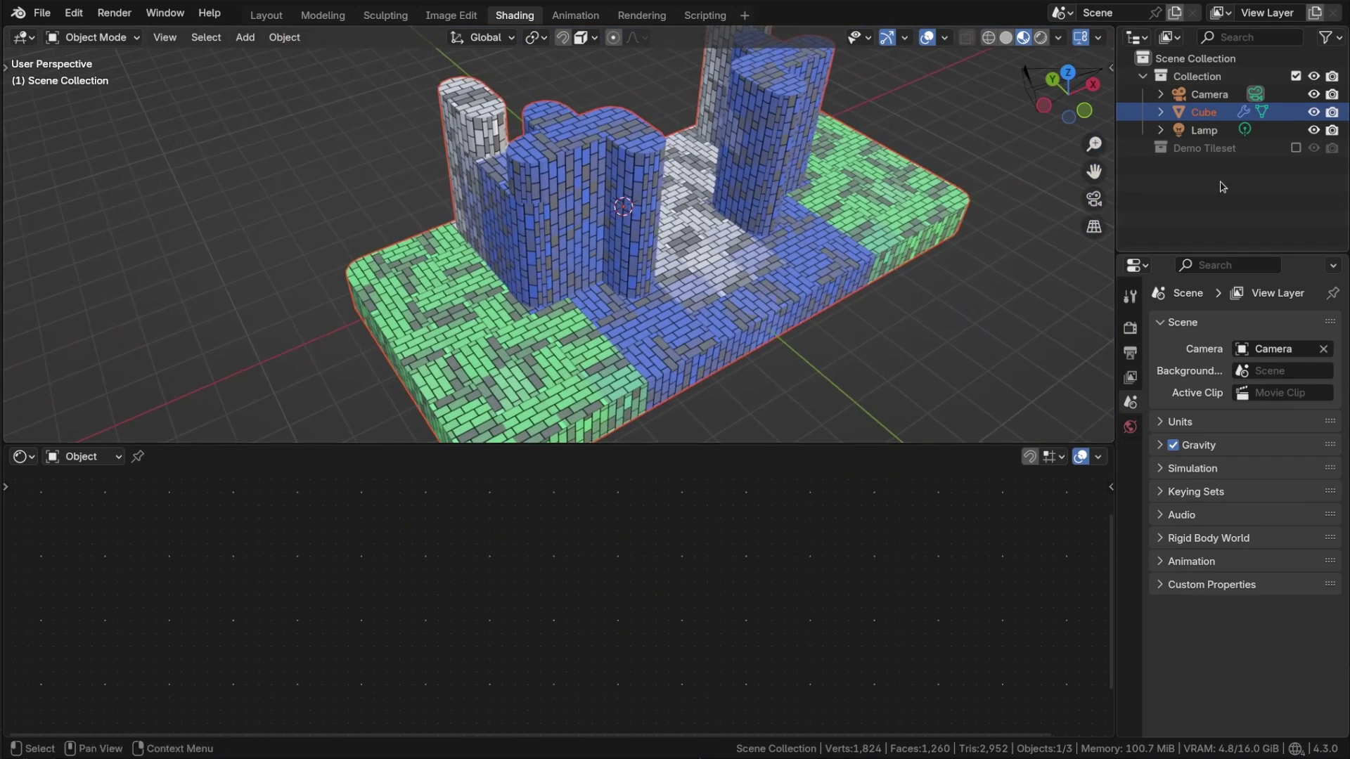
pyautogui.click(1295, 76)
pyautogui.click(1296, 94)
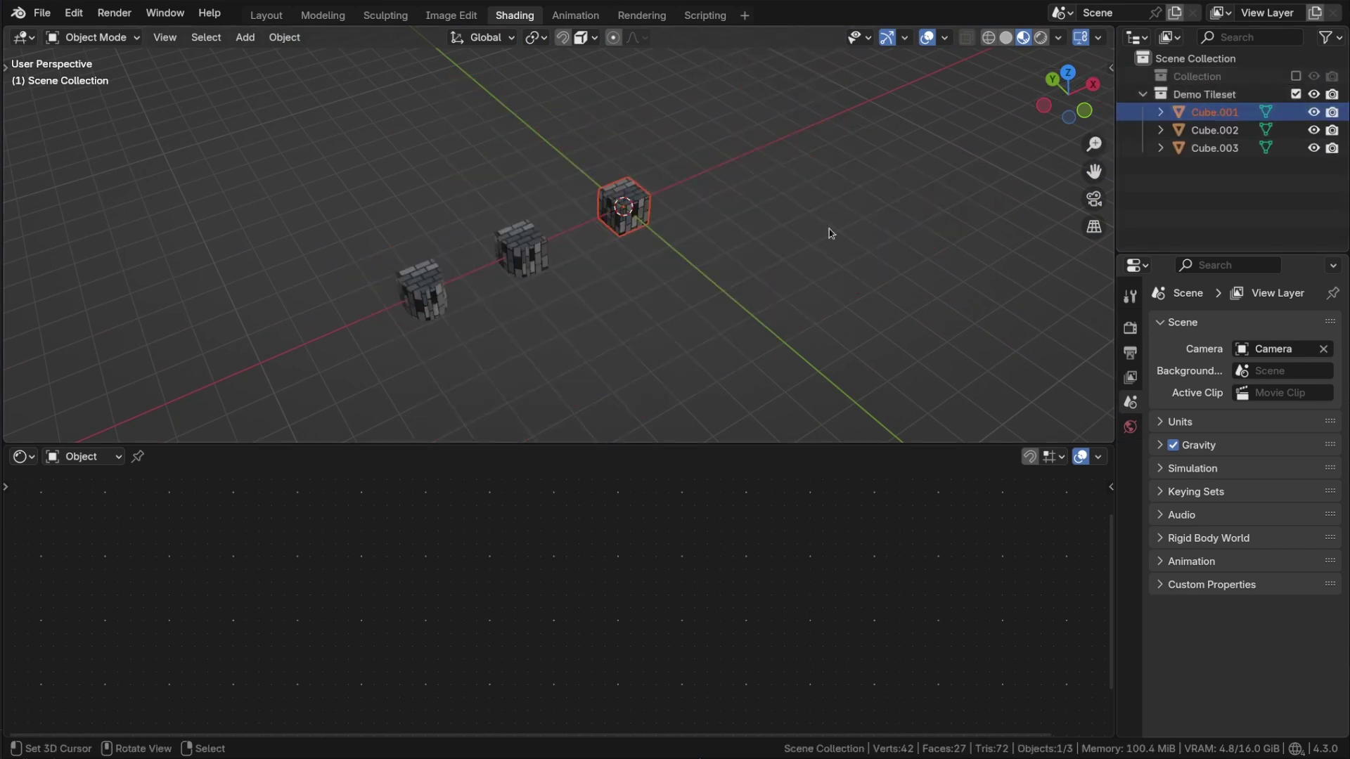
# - Replace the Texture Coordinate node in the material of Cube.001 with an Attribute node named UVMap, its Vector output feeding the Mapping vector
pyautogui.click(641, 208)
pyautogui.press('x')
pyautogui.hotkey('shift', 'a')
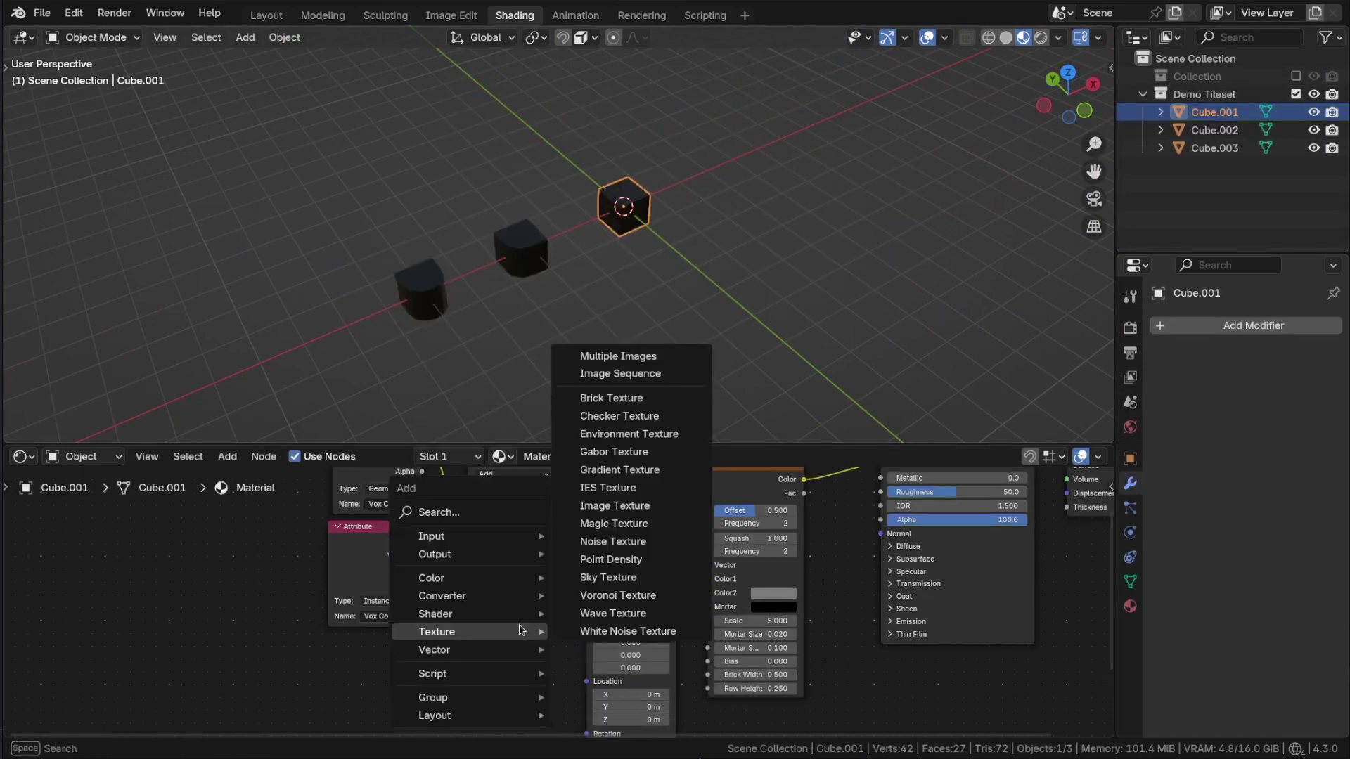
pyautogui.moveTo(493, 535)
pyautogui.click(605, 212)
pyautogui.click(513, 619)
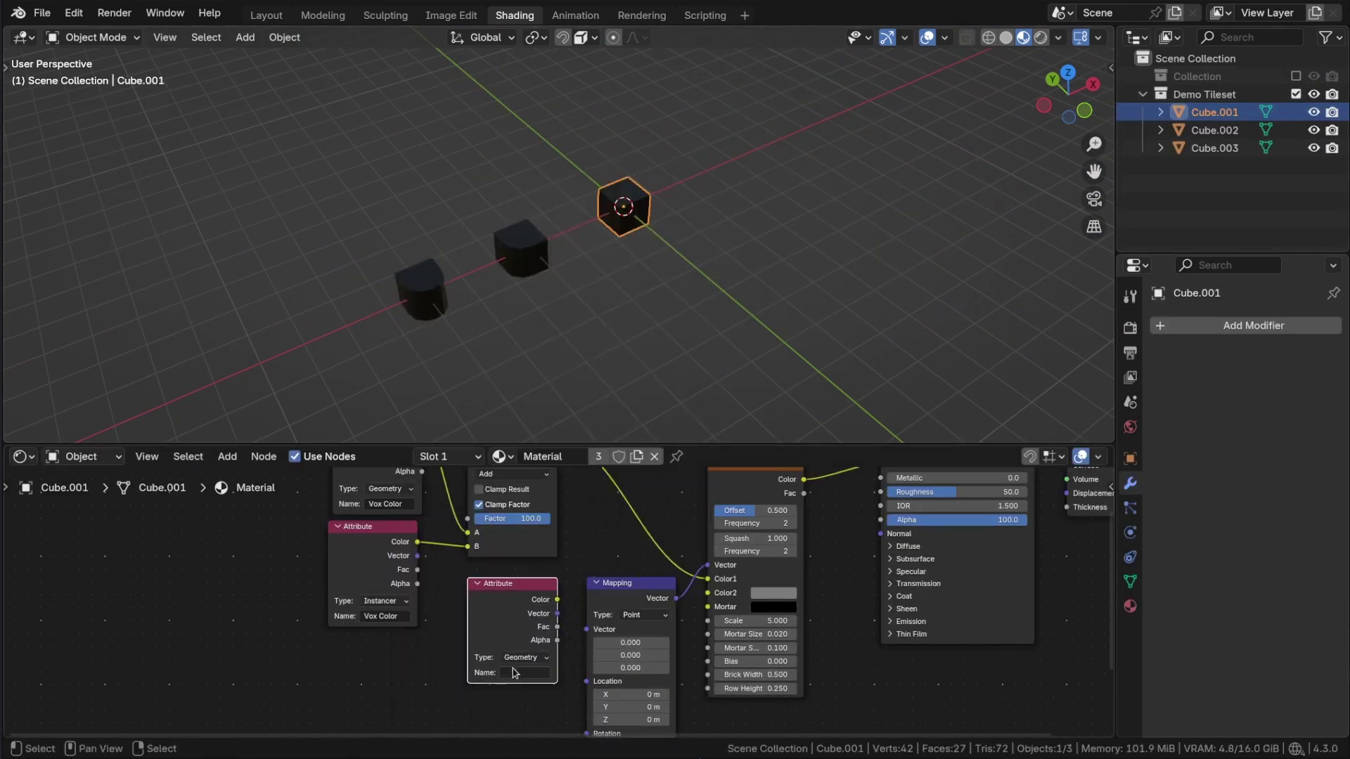
pyautogui.click(518, 664)
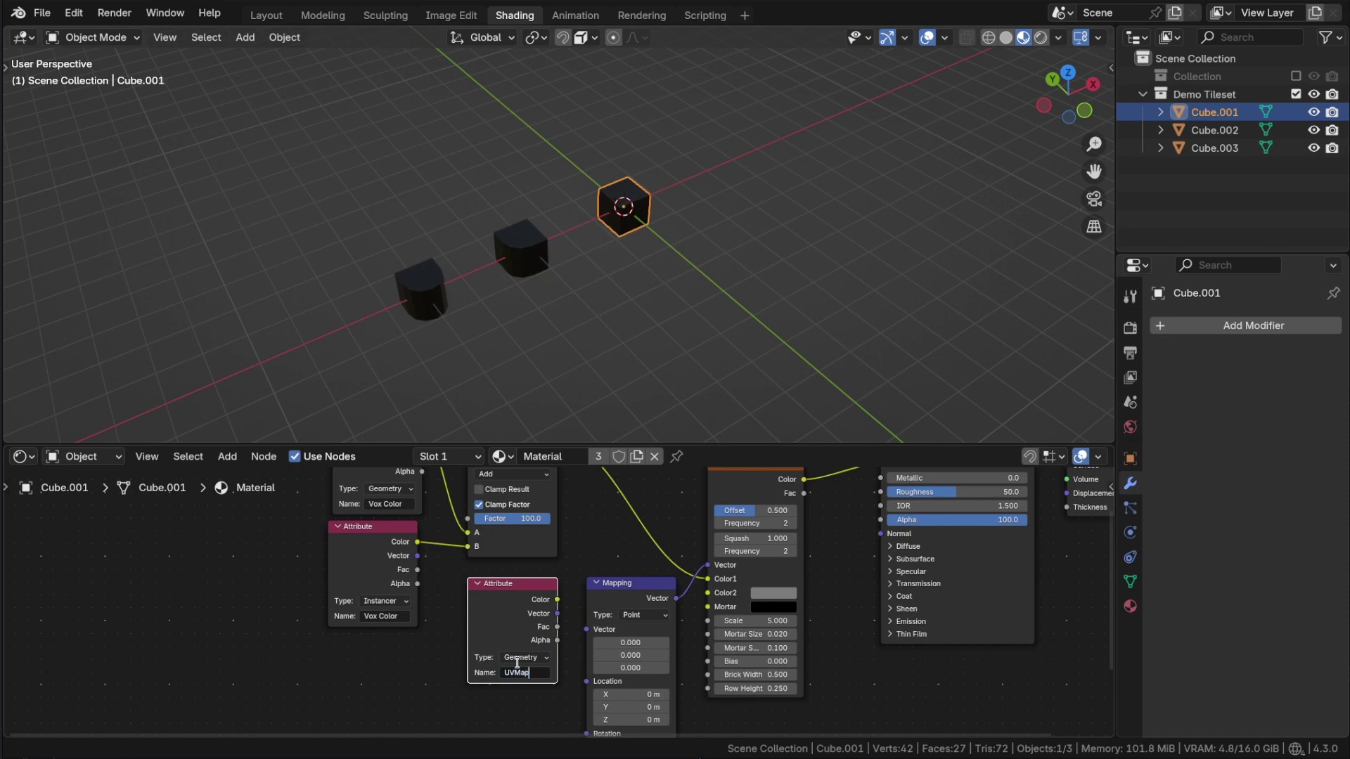
pyautogui.moveTo(557, 613); pyautogui.dragTo(586, 630)
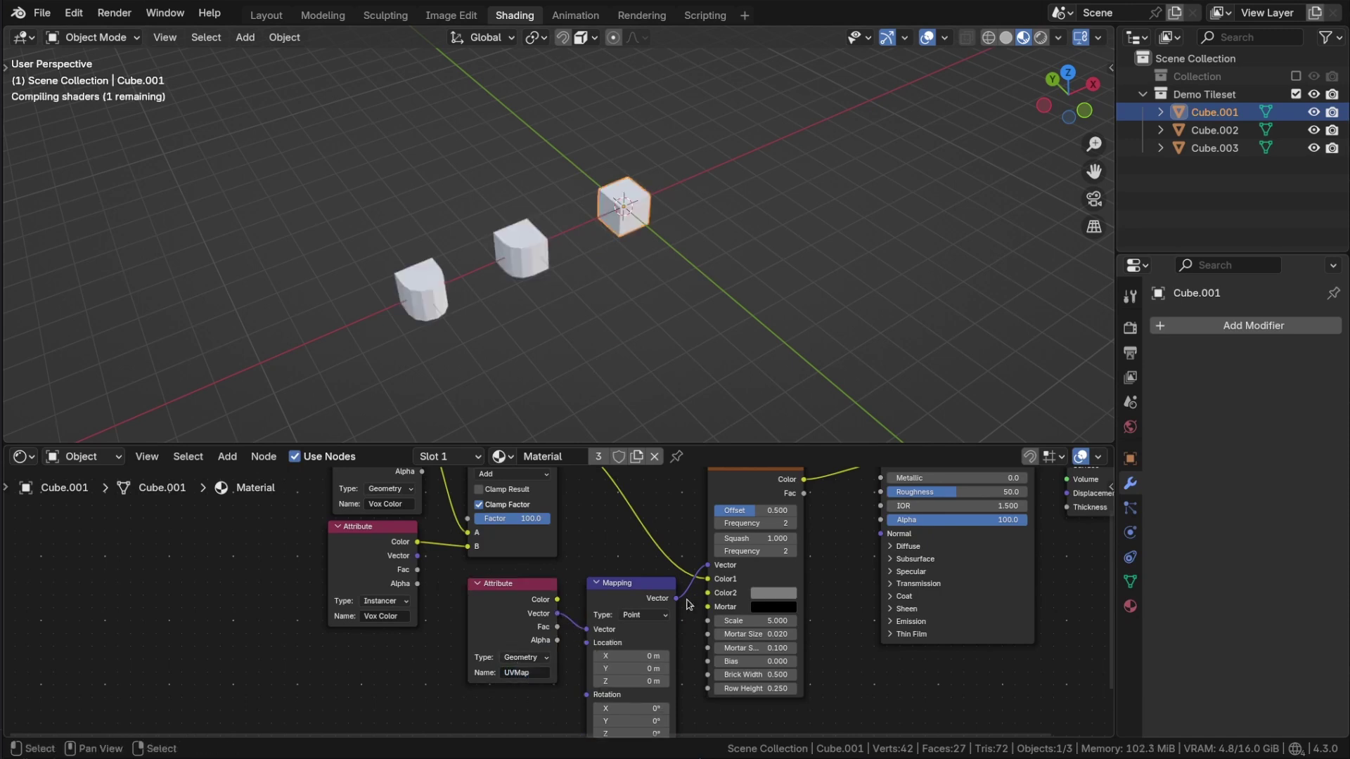
# - Check the UVMap-driven bricks on the voxel model in the original collection, and return to the Demo Tileset
pyautogui.click(1296, 94)
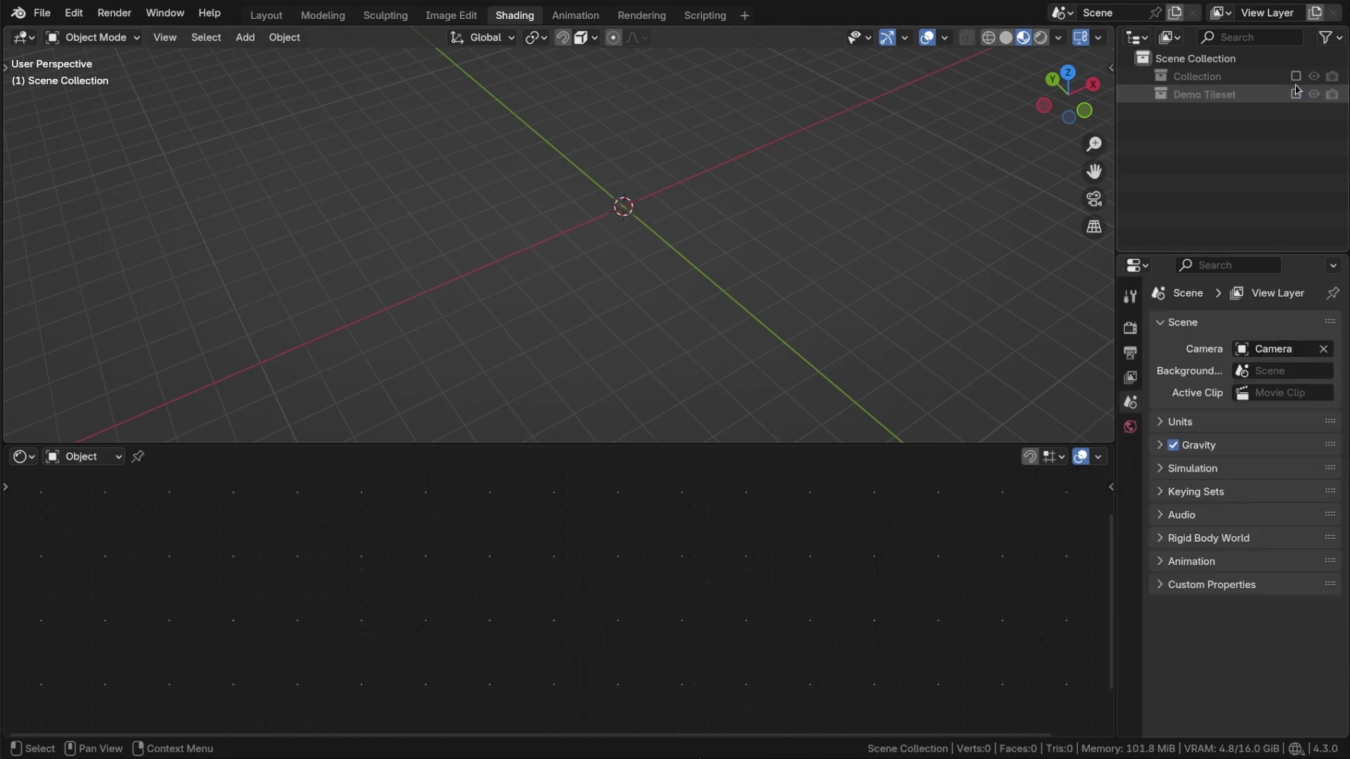
pyautogui.click(1296, 75)
pyautogui.click(1296, 76)
pyautogui.click(1296, 94)
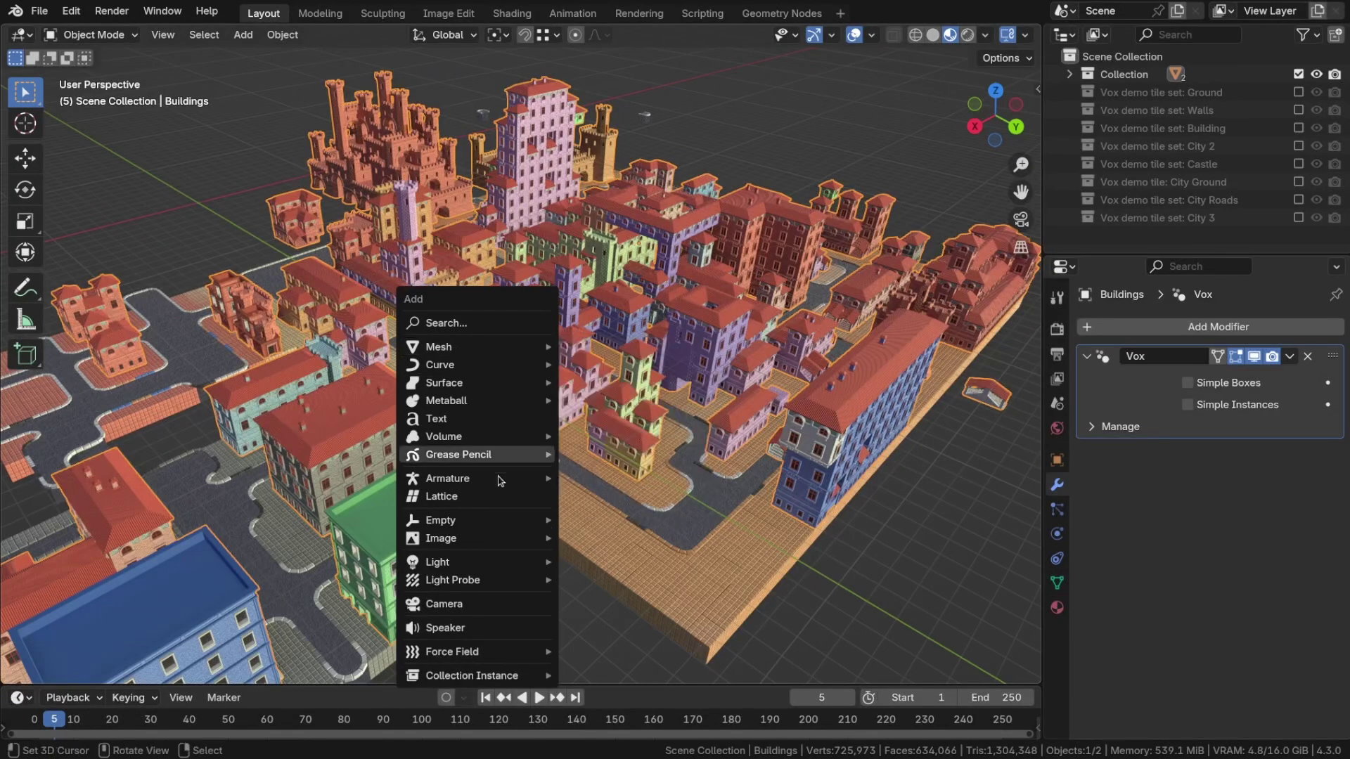
# - Add an empty to the city scene, raise it above the buildings and scale it to about 5.28
pyautogui.moveTo(512, 522)
pyautogui.click(575, 521)
pyautogui.press('g')
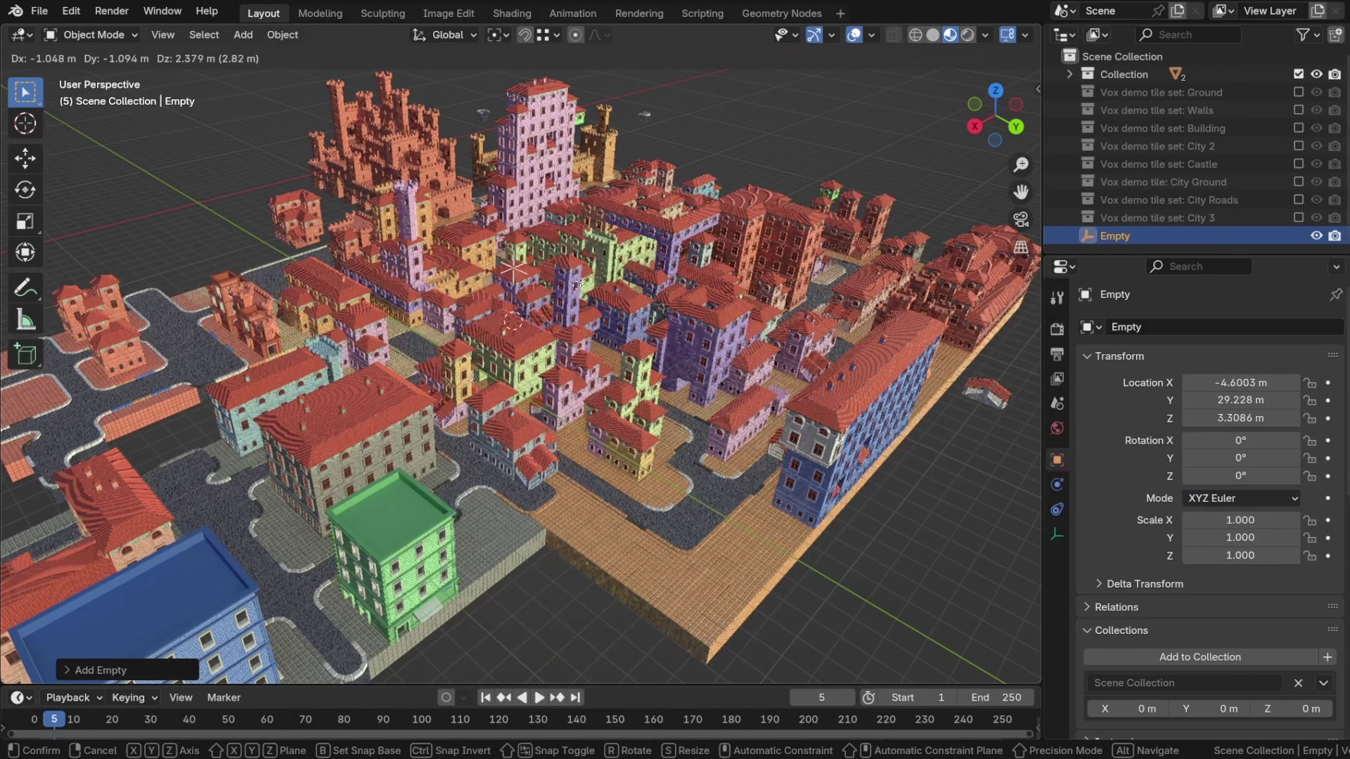
pyautogui.press('Return')
pyautogui.press('s')
pyautogui.click(964, 394)
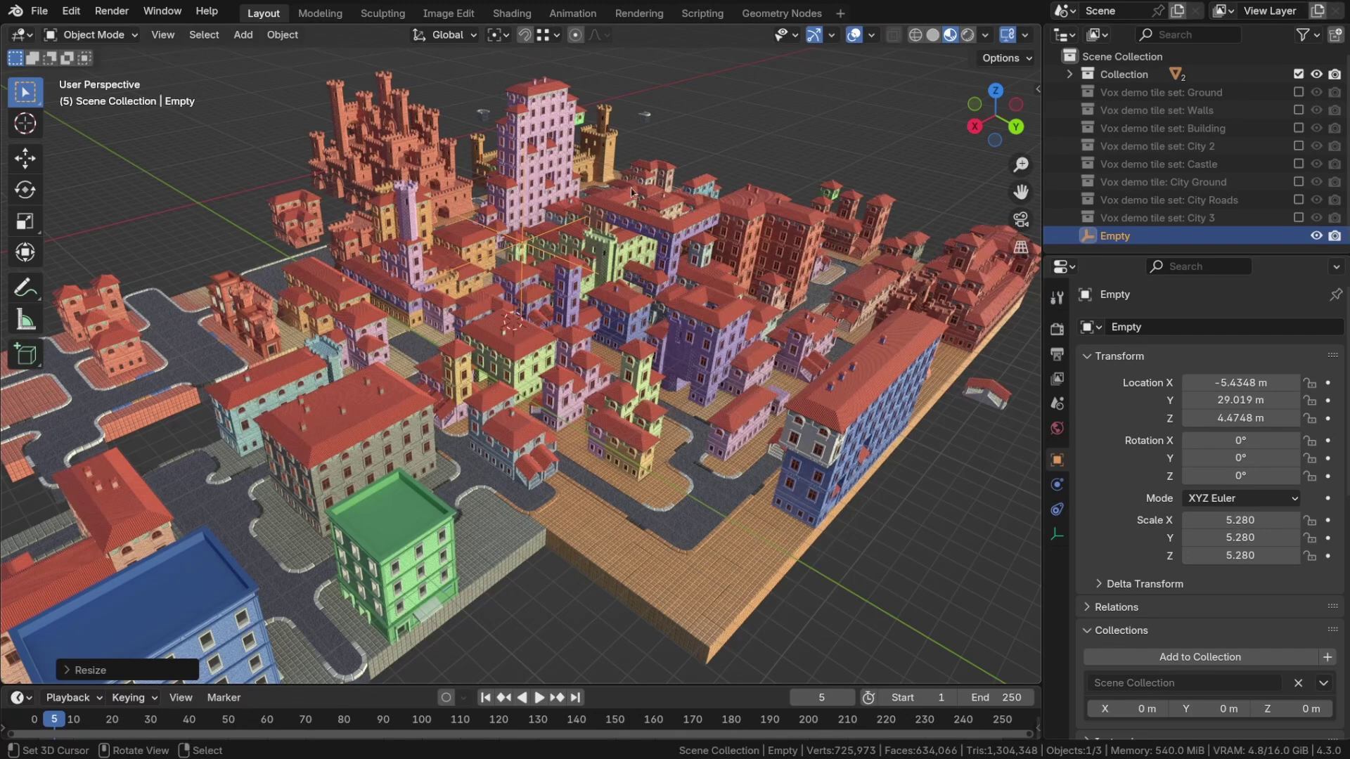
# - Open the Buildings object's Vox node tree in the Geometry Nodes workspace and add the Empty as an Object Info node
pyautogui.click(782, 13)
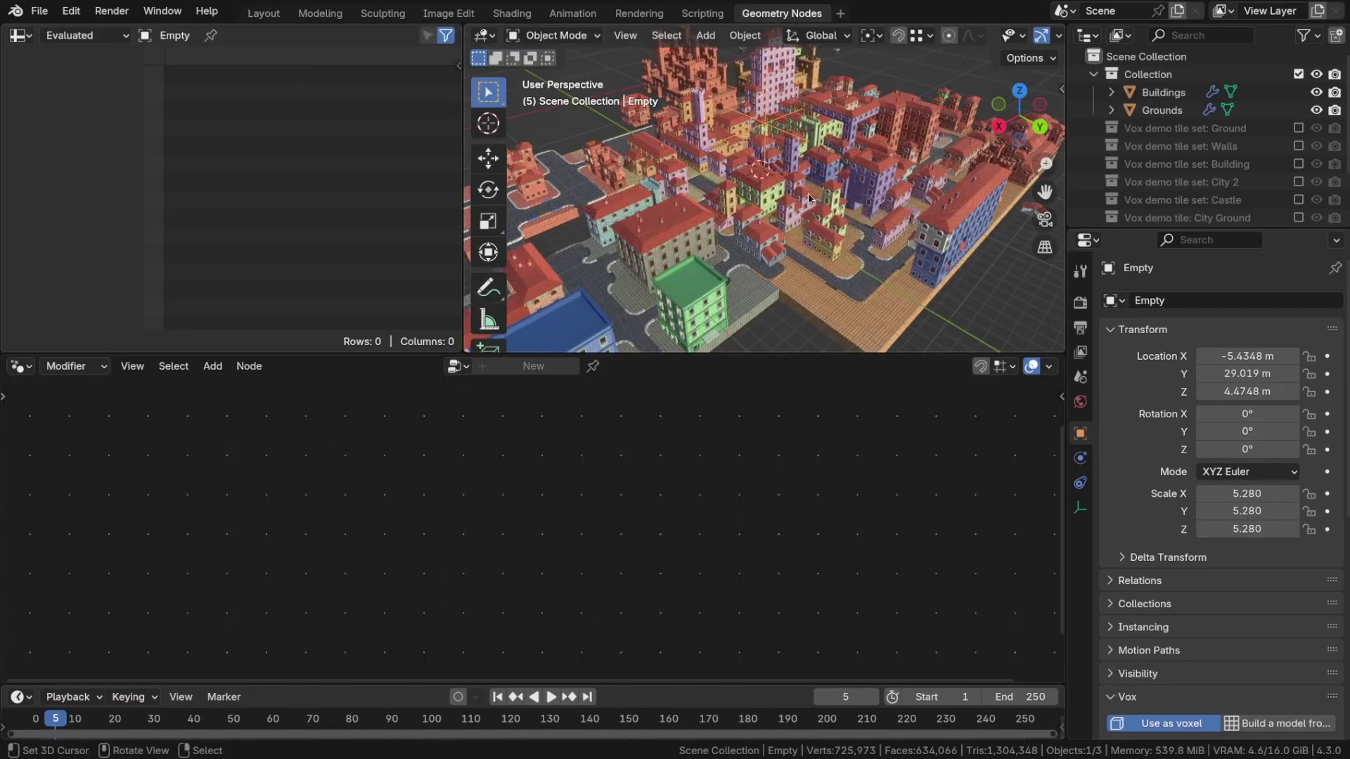
pyautogui.click(854, 169)
pyautogui.scroll(-3, 589, 543)
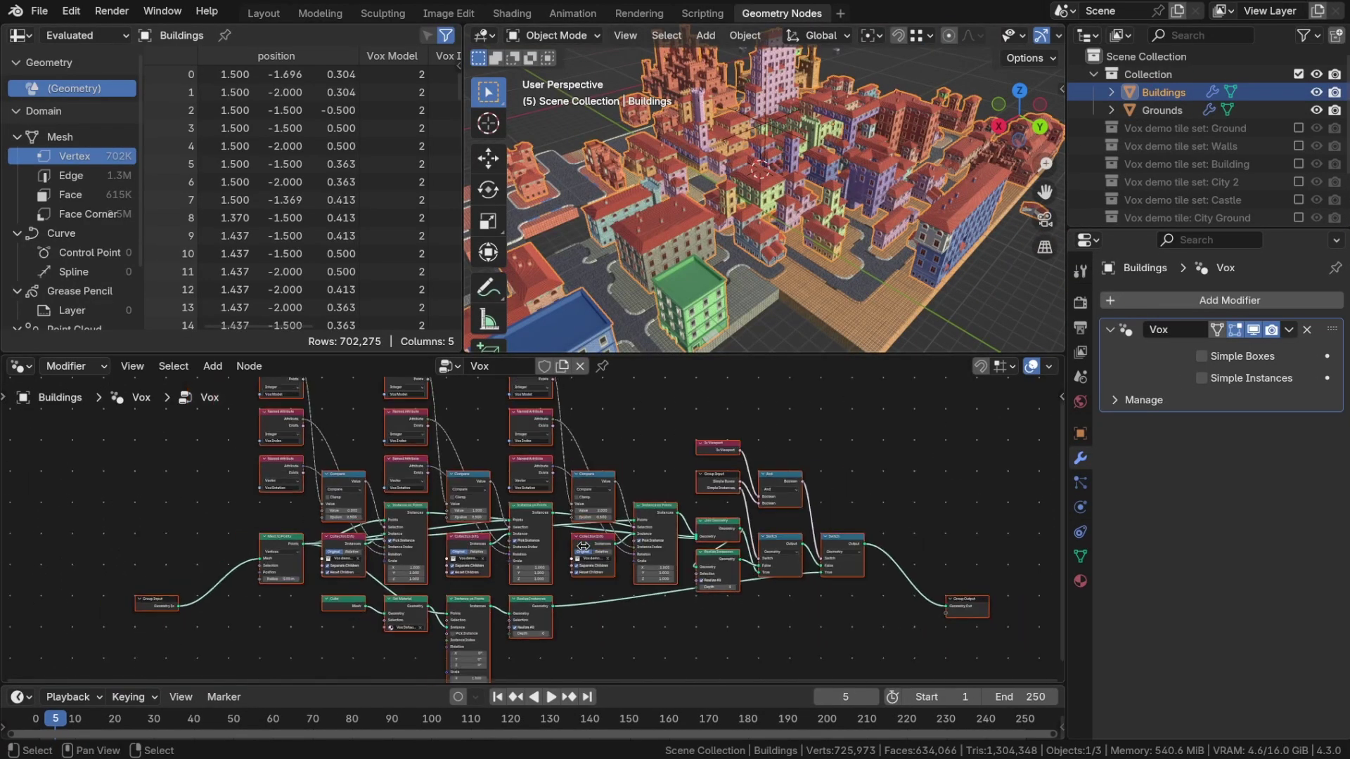
pyautogui.moveTo(643, 413); pyautogui.dragTo(642, 409, button='middle')
pyautogui.scroll(-3, 1162, 173)
pyautogui.moveTo(1159, 209); pyautogui.dragTo(344, 557)
pyautogui.scroll(5, 392, 567)
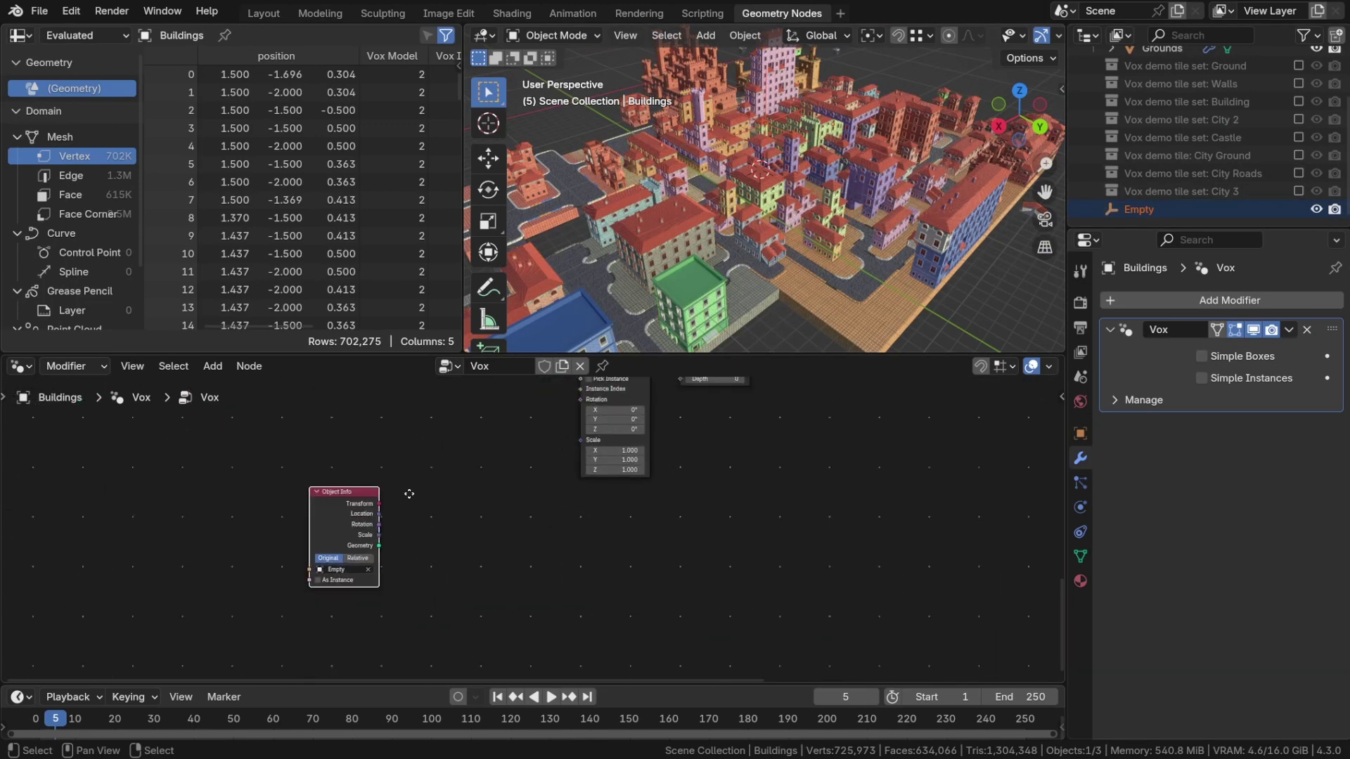
# - Add a Position node and a Vector Math node set to Distance between the Position and the Empty's Location
pyautogui.hotkey('shift', 'a')
pyautogui.write('pos')
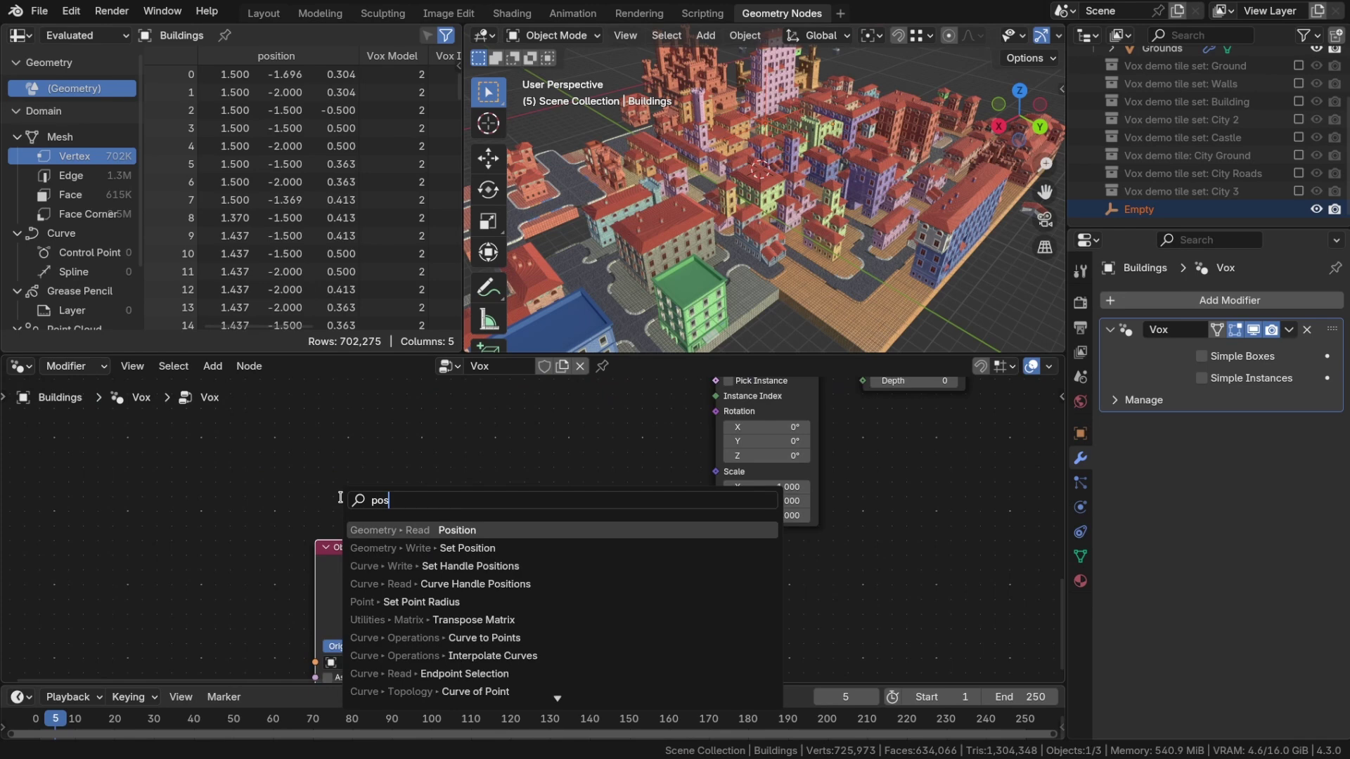
pyautogui.press('Return')
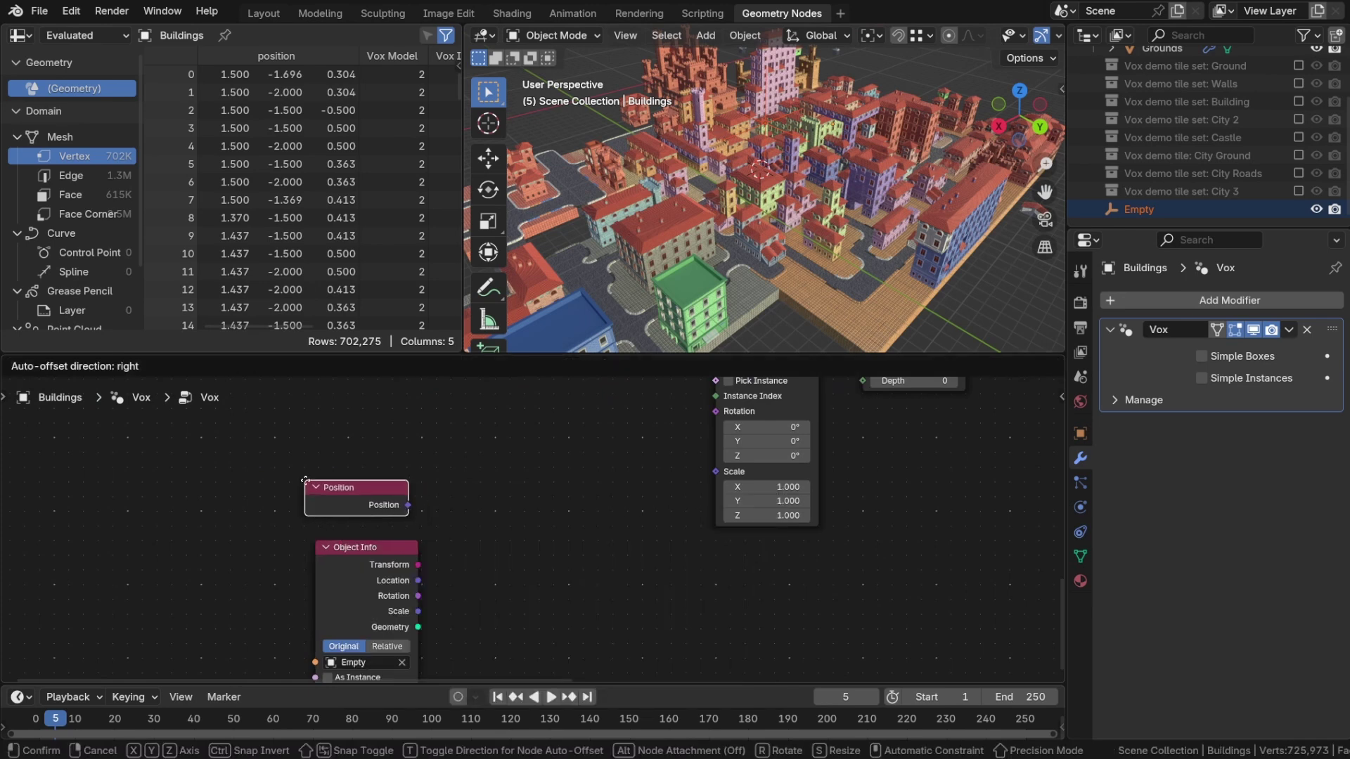
pyautogui.click(324, 490)
pyautogui.keyDown('ctrl'); pyautogui.keyDown('shift'); pyautogui.moveTo(397, 513); pyautogui.dragTo(392, 594, button='right'); pyautogui.keyUp('shift'); pyautogui.keyUp('ctrl')
pyautogui.moveTo(418, 583); pyautogui.dragTo(529, 499)
pyautogui.click(531, 529)
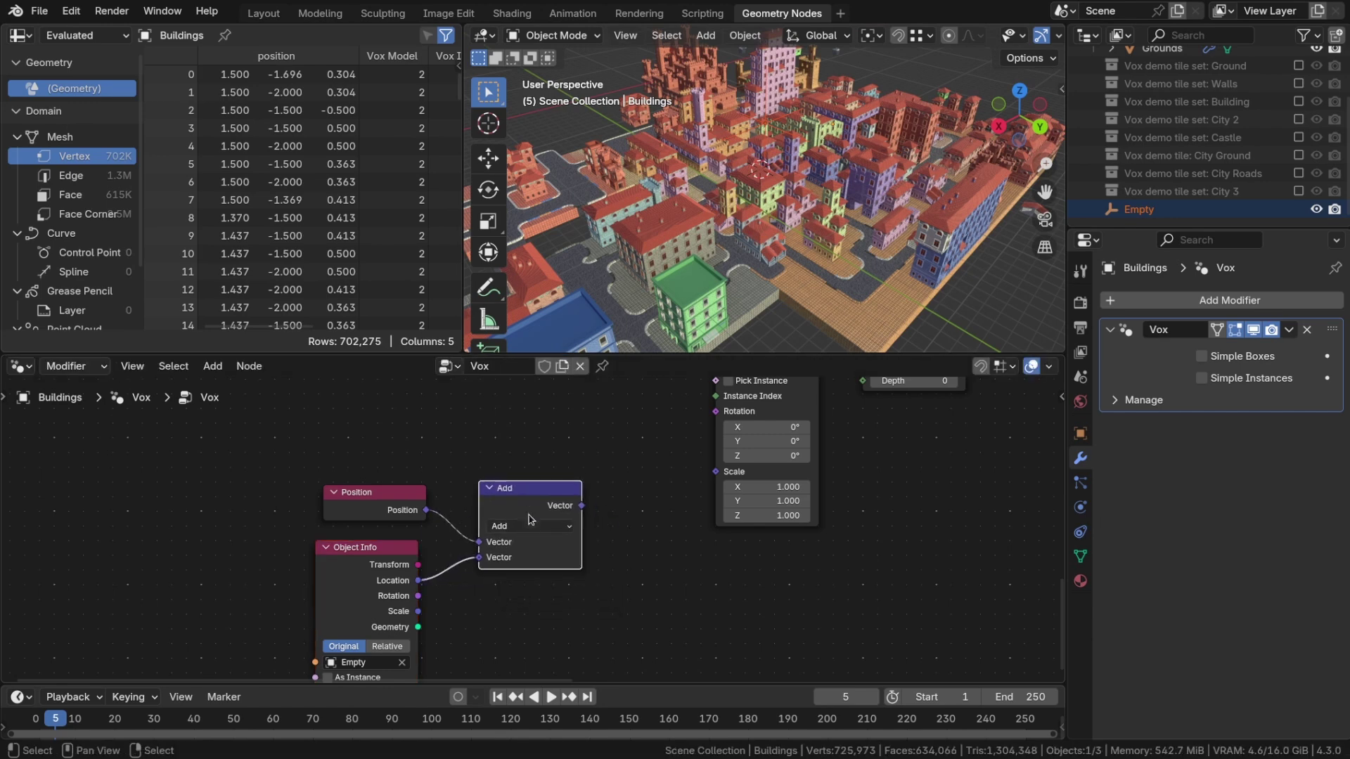
pyautogui.click(530, 528)
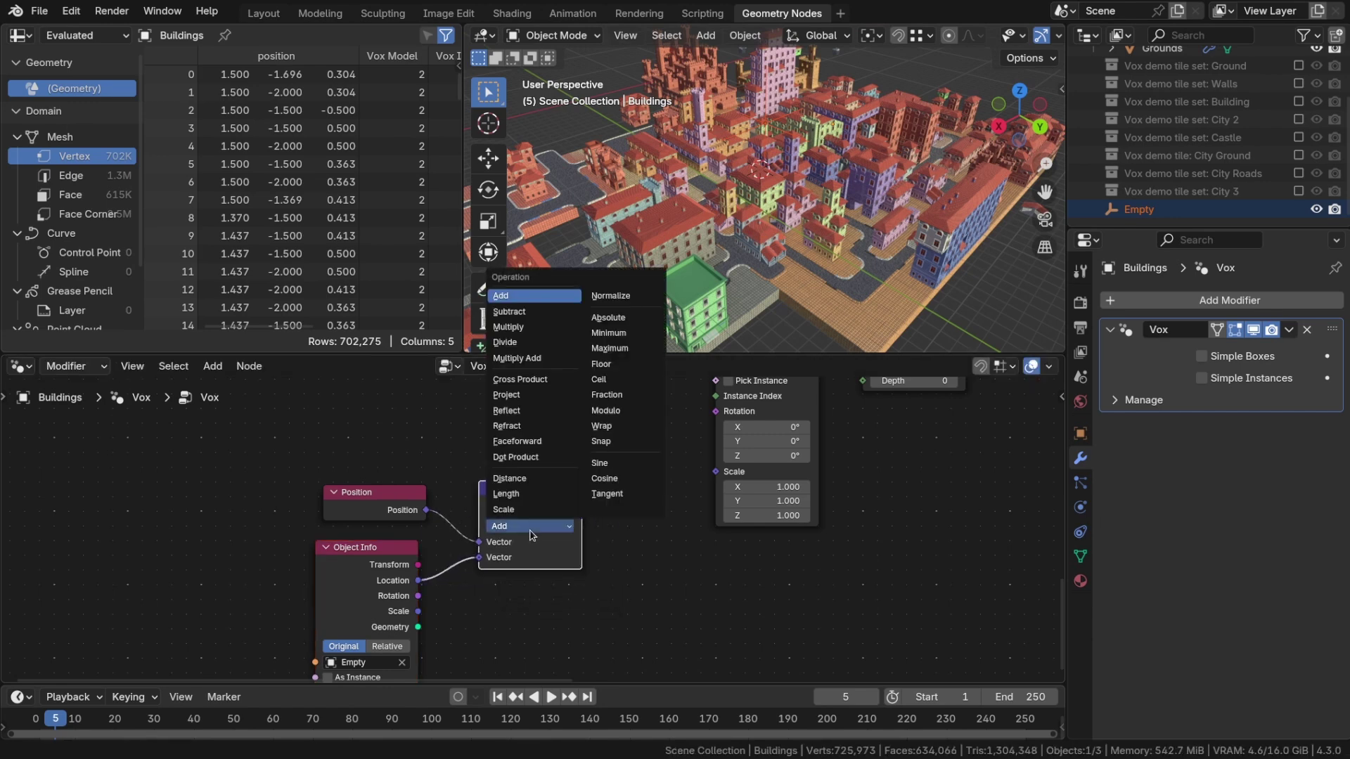
pyautogui.click(530, 478)
pyautogui.moveTo(510, 501); pyautogui.dragTo(499, 512)
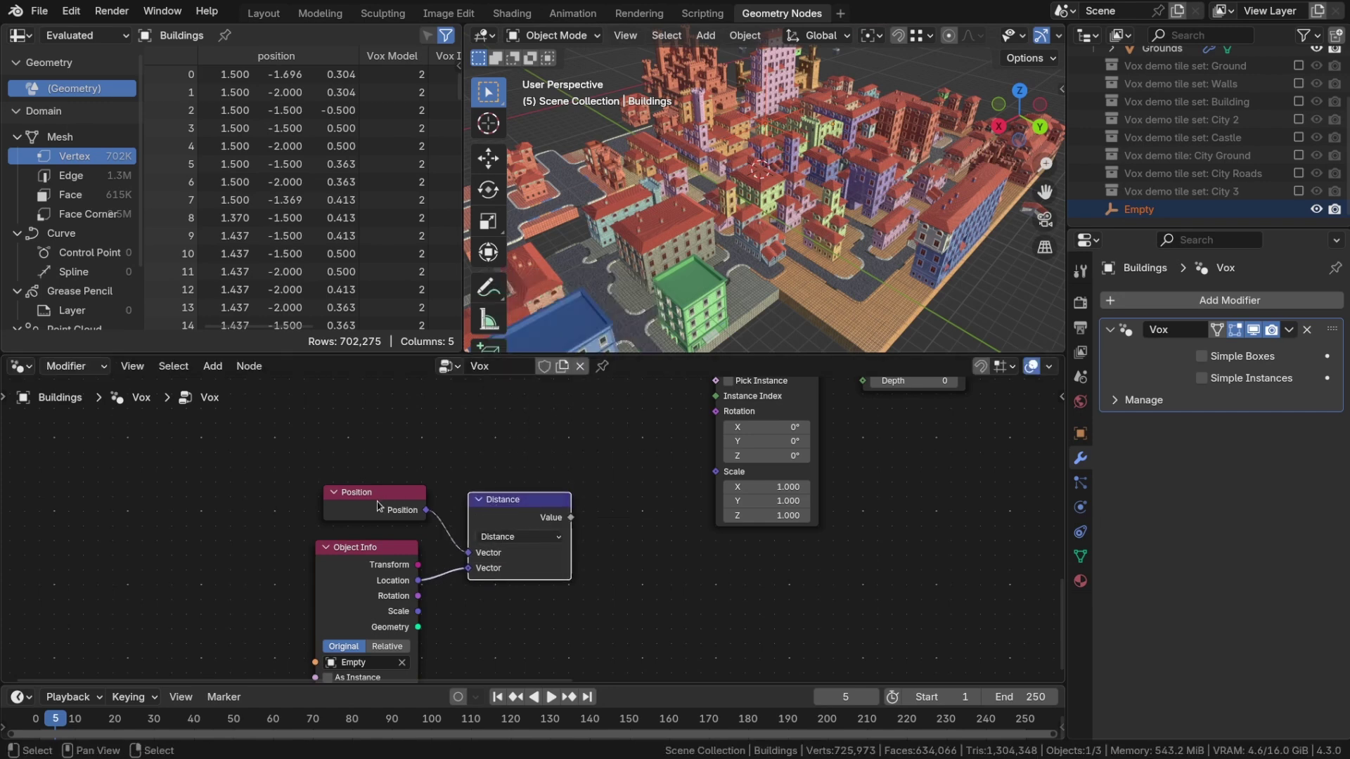
# - Feed the Distance value into a new Map Range node
pyautogui.moveTo(384, 505); pyautogui.dragTo(500, 519)
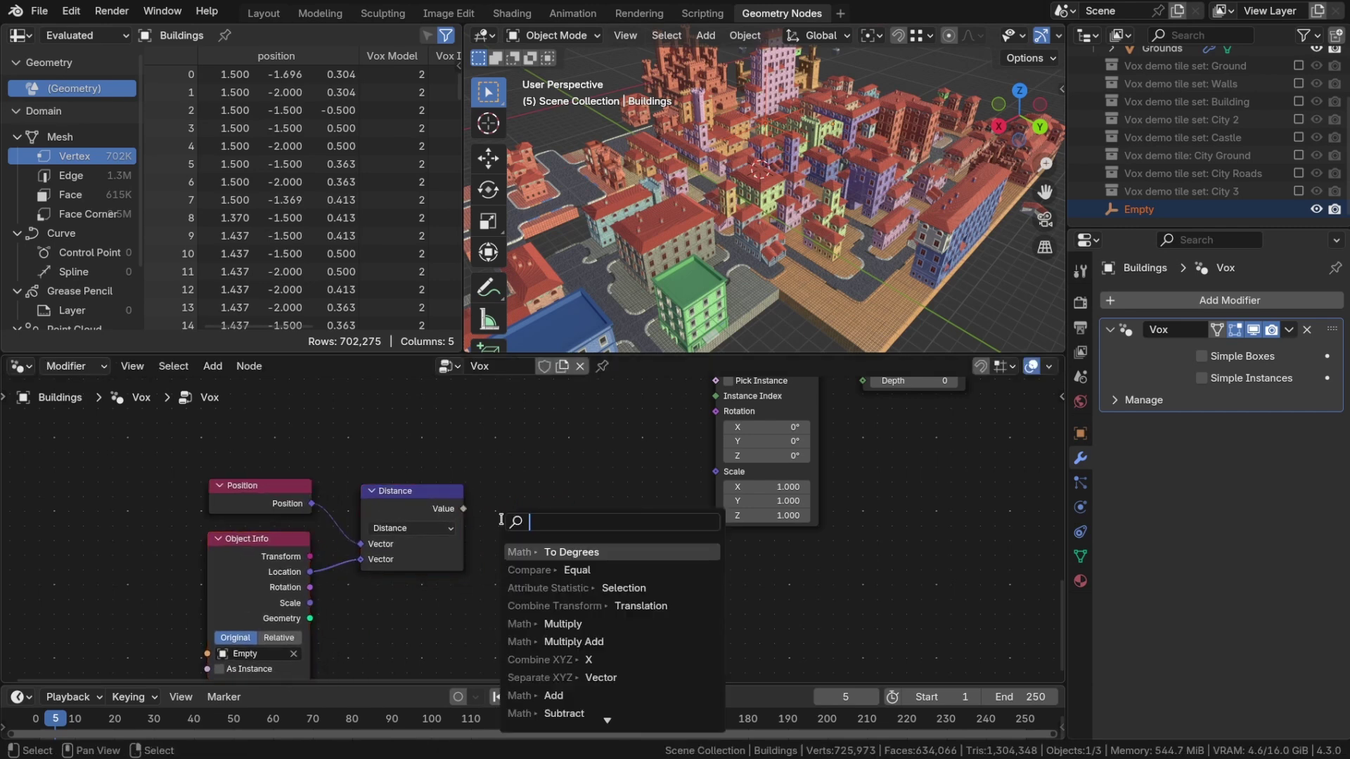
pyautogui.write('map')
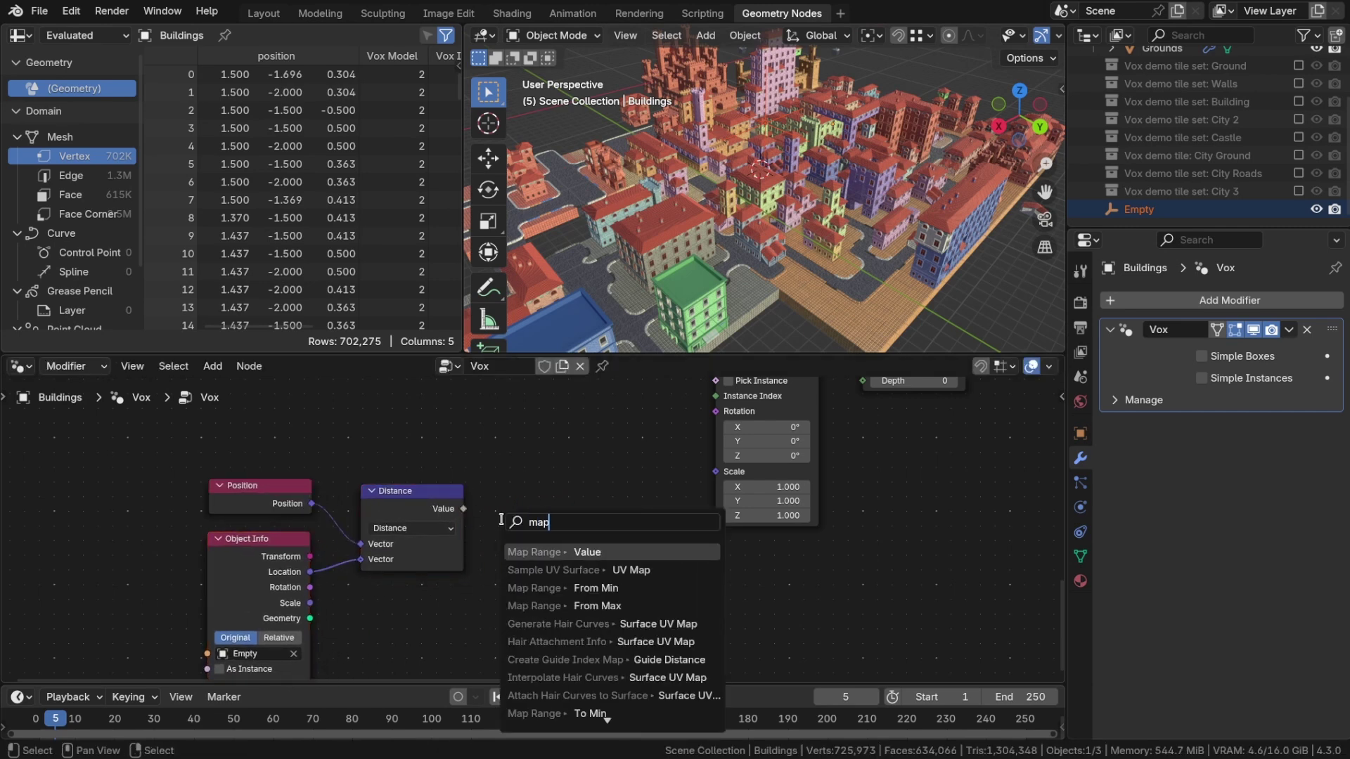
pyautogui.press('Return')
pyautogui.click(543, 489)
pyautogui.moveTo(415, 668); pyautogui.dragTo(476, 583, button='middle')
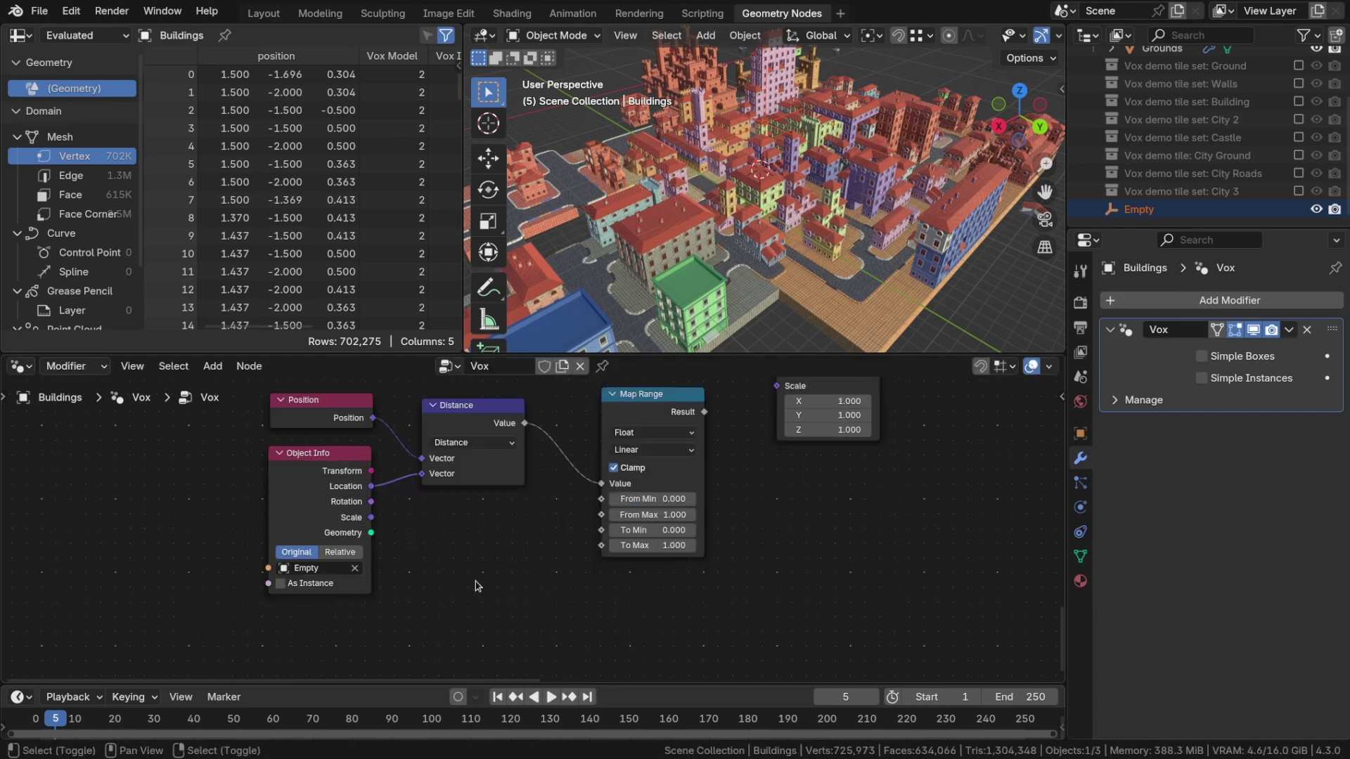
# - Add a Math node below the Distance node, set to Multiply with a second value of 2
pyautogui.hotkey('shift', 'a')
pyautogui.write('ma')
pyautogui.press('Down')
pyautogui.press('Return')
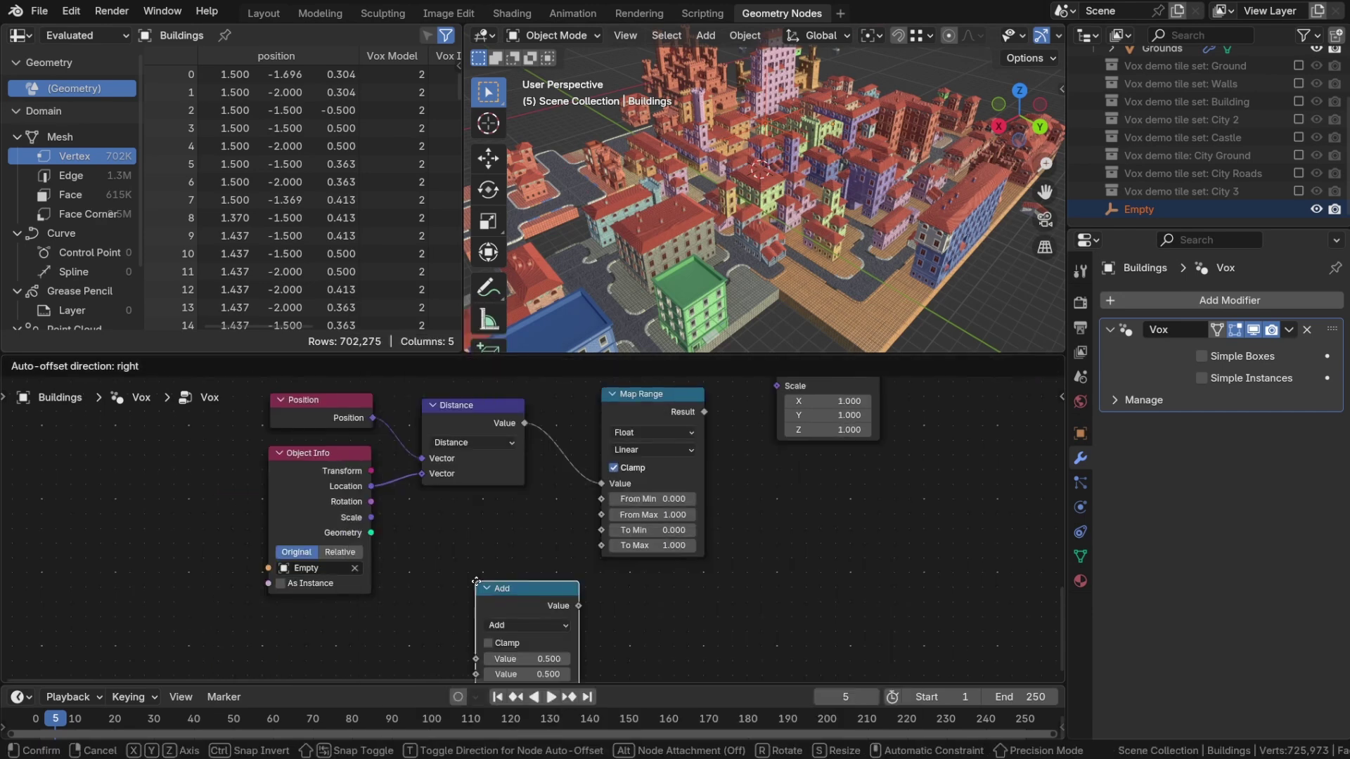
pyautogui.click(454, 522)
pyautogui.click(504, 565)
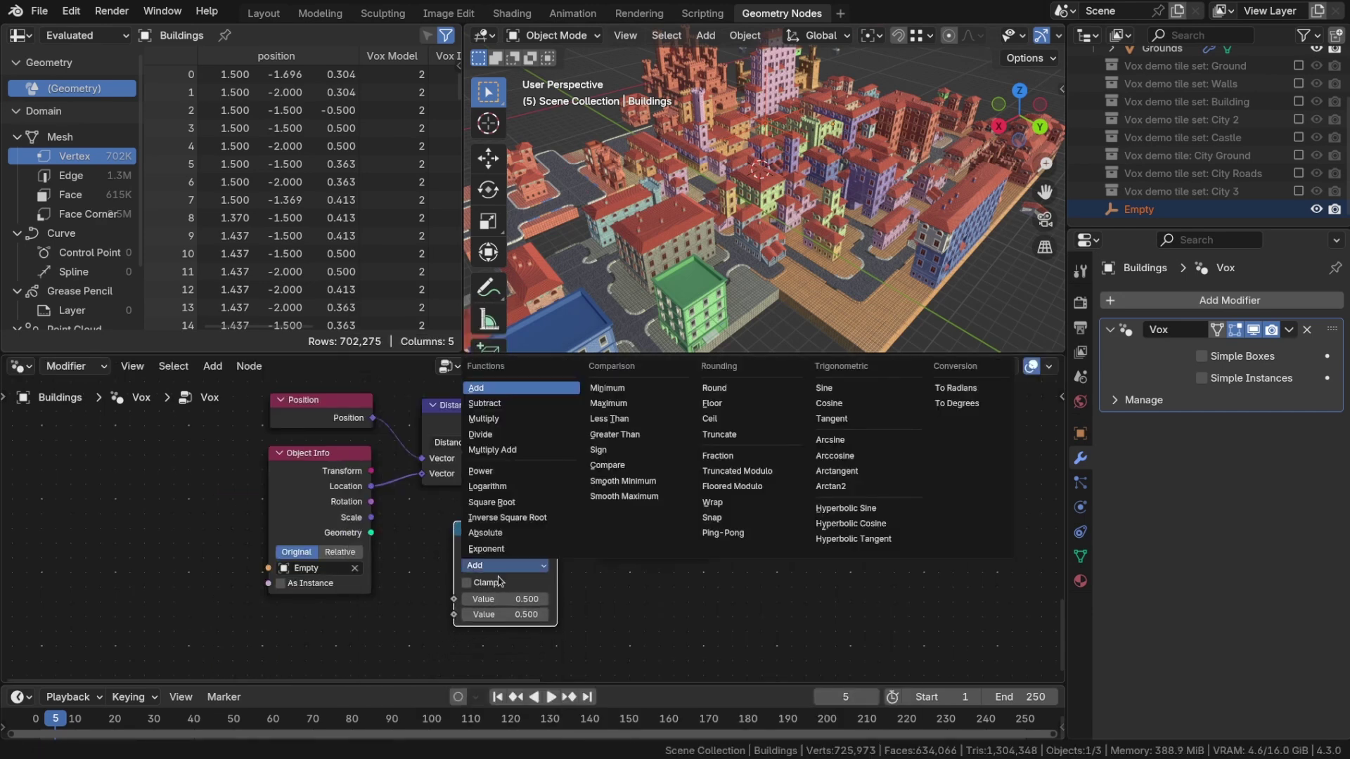
pyautogui.click(516, 419)
pyautogui.click(517, 615)
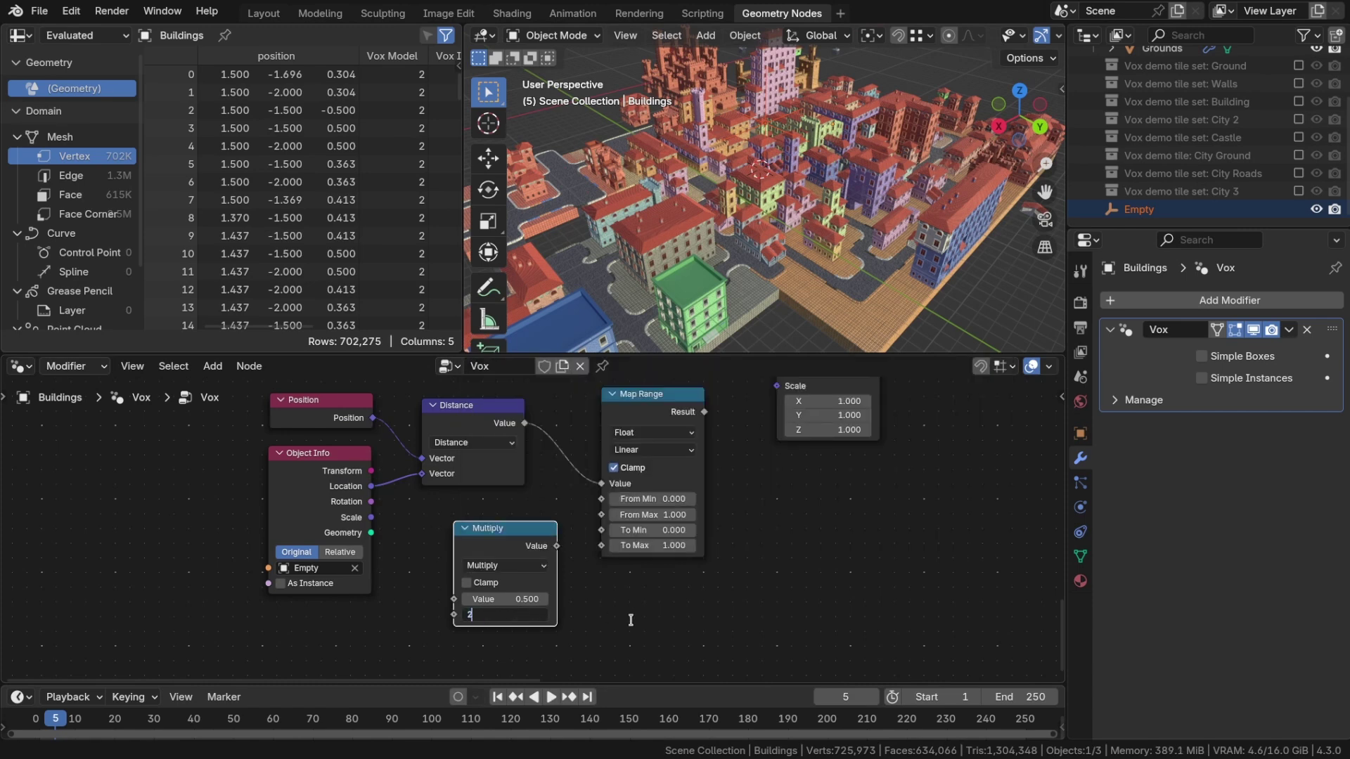
pyautogui.write('2')
pyautogui.press('Return')
# - Link the Empty's Scale to Map Range's From Min directly and to From Max through the Multiply node
pyautogui.moveTo(371, 517); pyautogui.dragTo(453, 599)
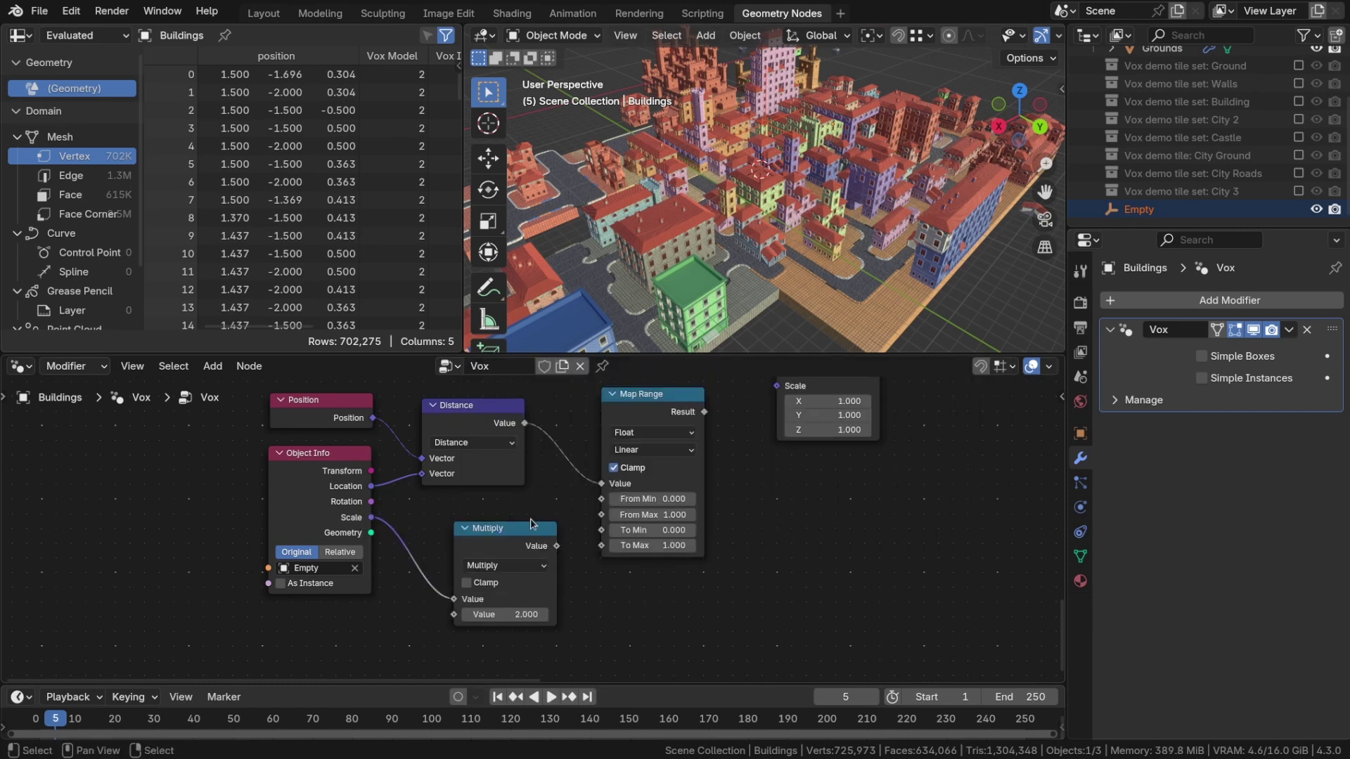
pyautogui.moveTo(546, 555); pyautogui.dragTo(602, 515)
pyautogui.moveTo(370, 519); pyautogui.dragTo(602, 499)
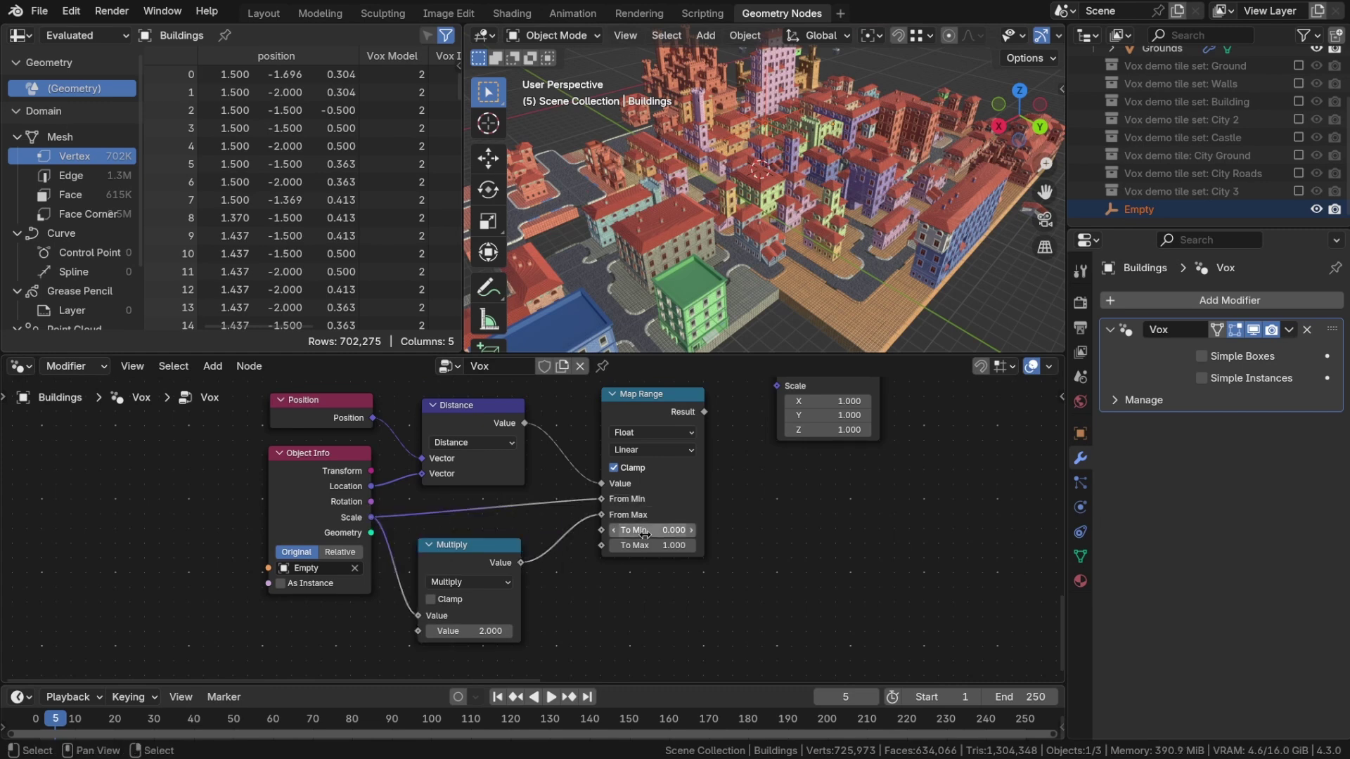
# - Set the Map Range output to run from To Min 1 to To Max 0
pyautogui.click(637, 530)
pyautogui.write('1')
pyautogui.press('Return')
pyautogui.click(655, 546)
pyautogui.write('0')
pyautogui.press('Return')
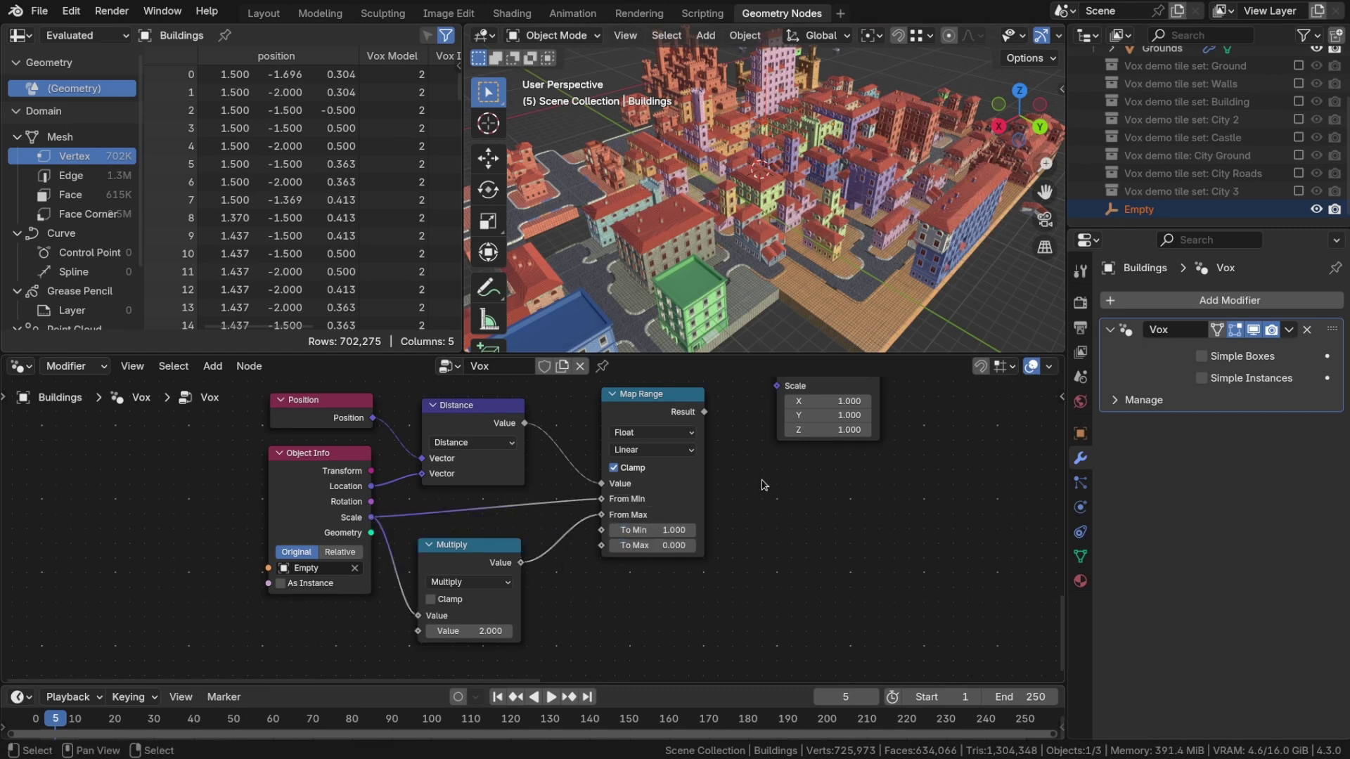
# - Link the Map Range Result to the Scale inputs of the first and second tile Instance on Points nodes
pyautogui.scroll(-4, 764, 483)
pyautogui.moveTo(696, 449); pyautogui.dragTo(681, 657, button='middle')
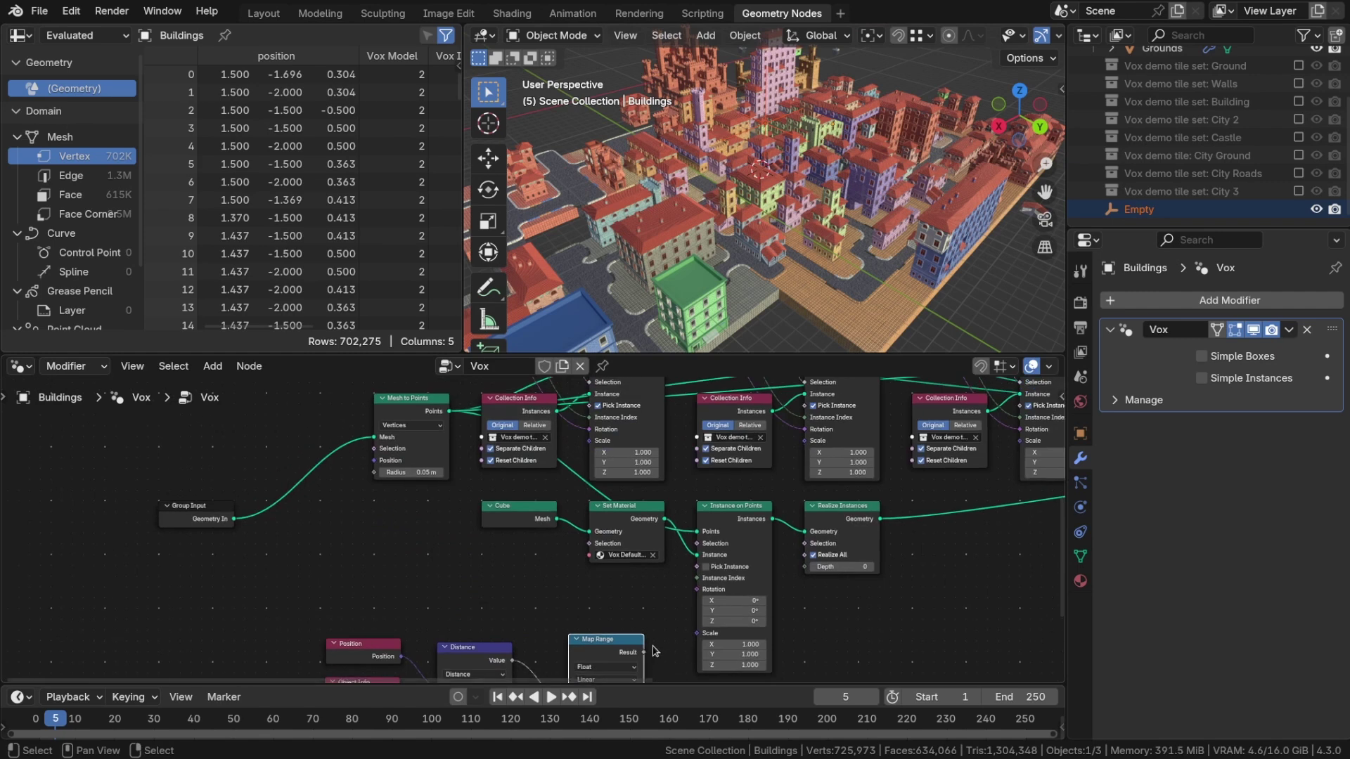
pyautogui.moveTo(644, 652); pyautogui.dragTo(590, 441)
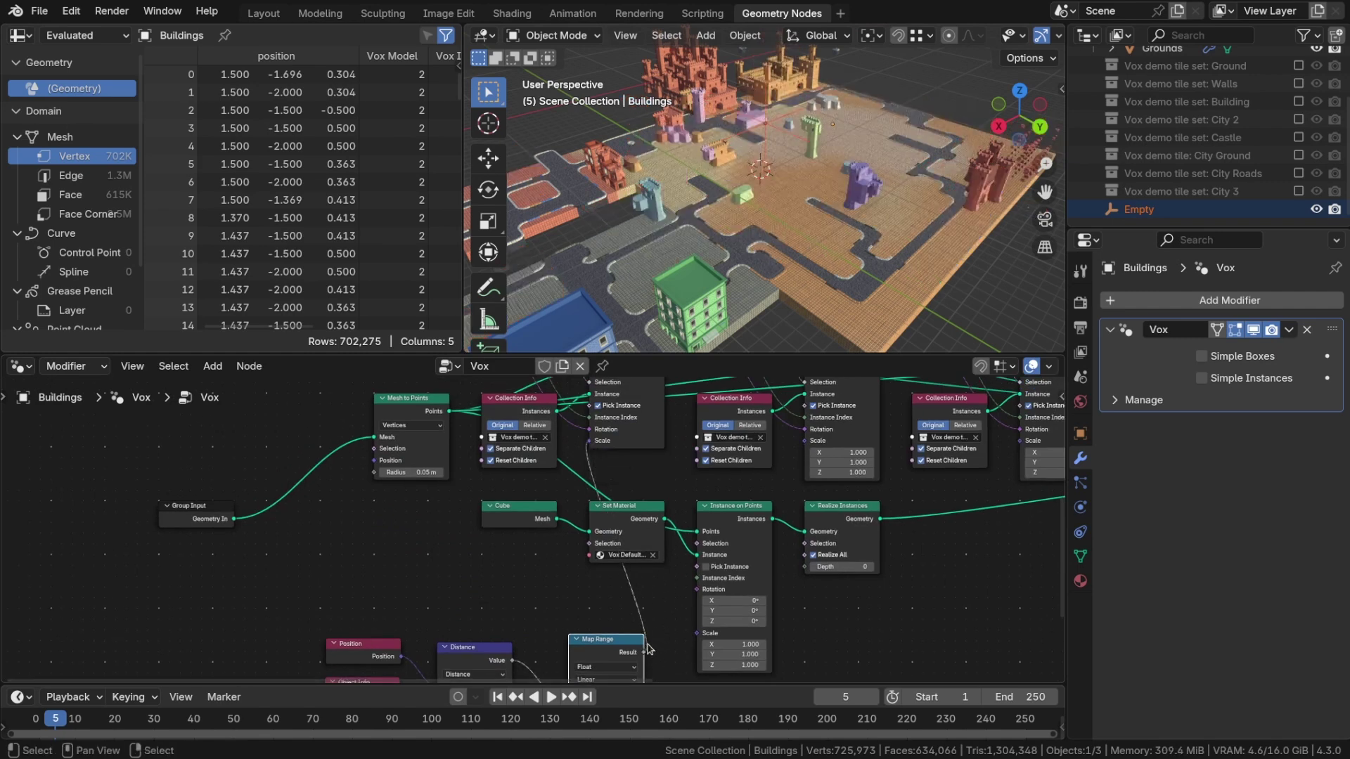
pyautogui.moveTo(646, 649); pyautogui.dragTo(693, 590)
pyautogui.moveTo(807, 437); pyautogui.dragTo(806, 473)
# - Reconnect the Vox Rotation attribute to the Rotation input of the second Instance on Points node
pyautogui.keyDown('shift'); pyautogui.scroll(6, 781, 492); pyautogui.keyUp('shift')
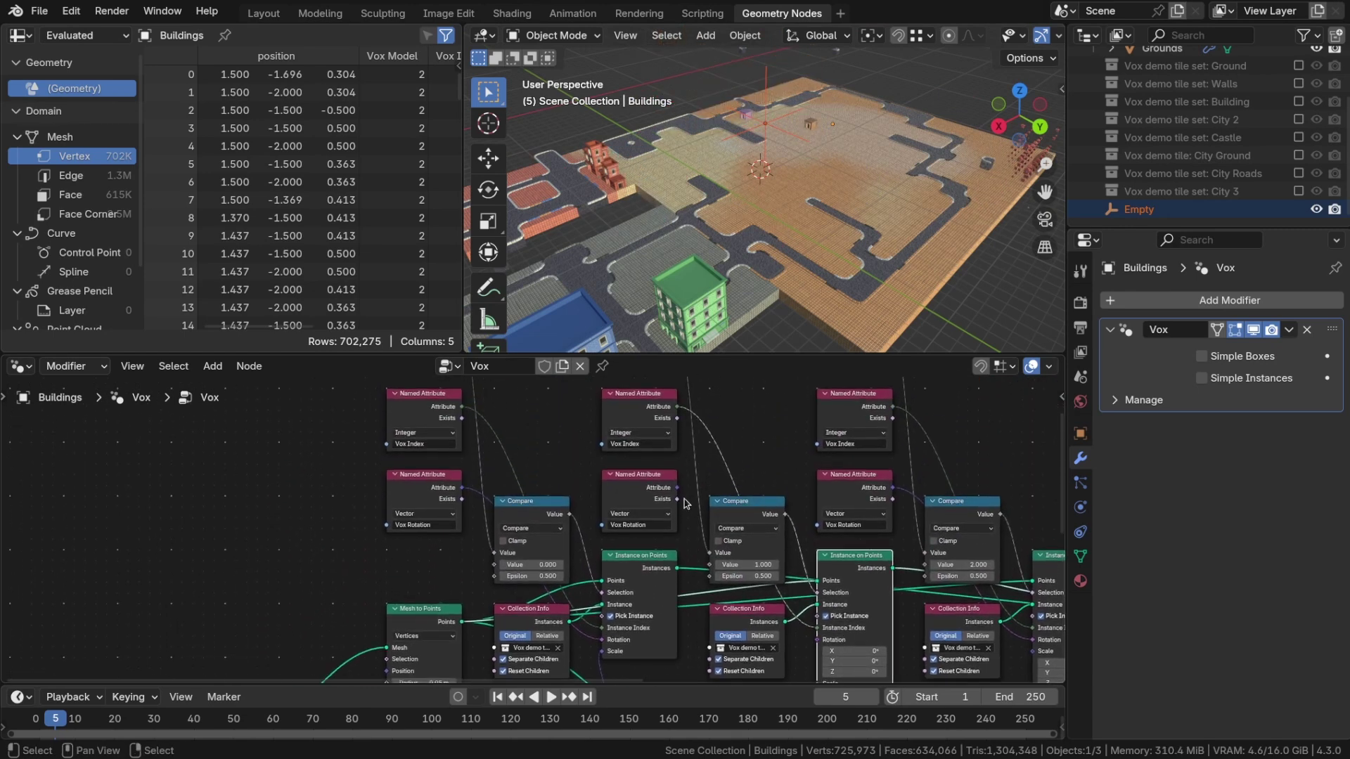
pyautogui.moveTo(677, 487); pyautogui.dragTo(751, 617)
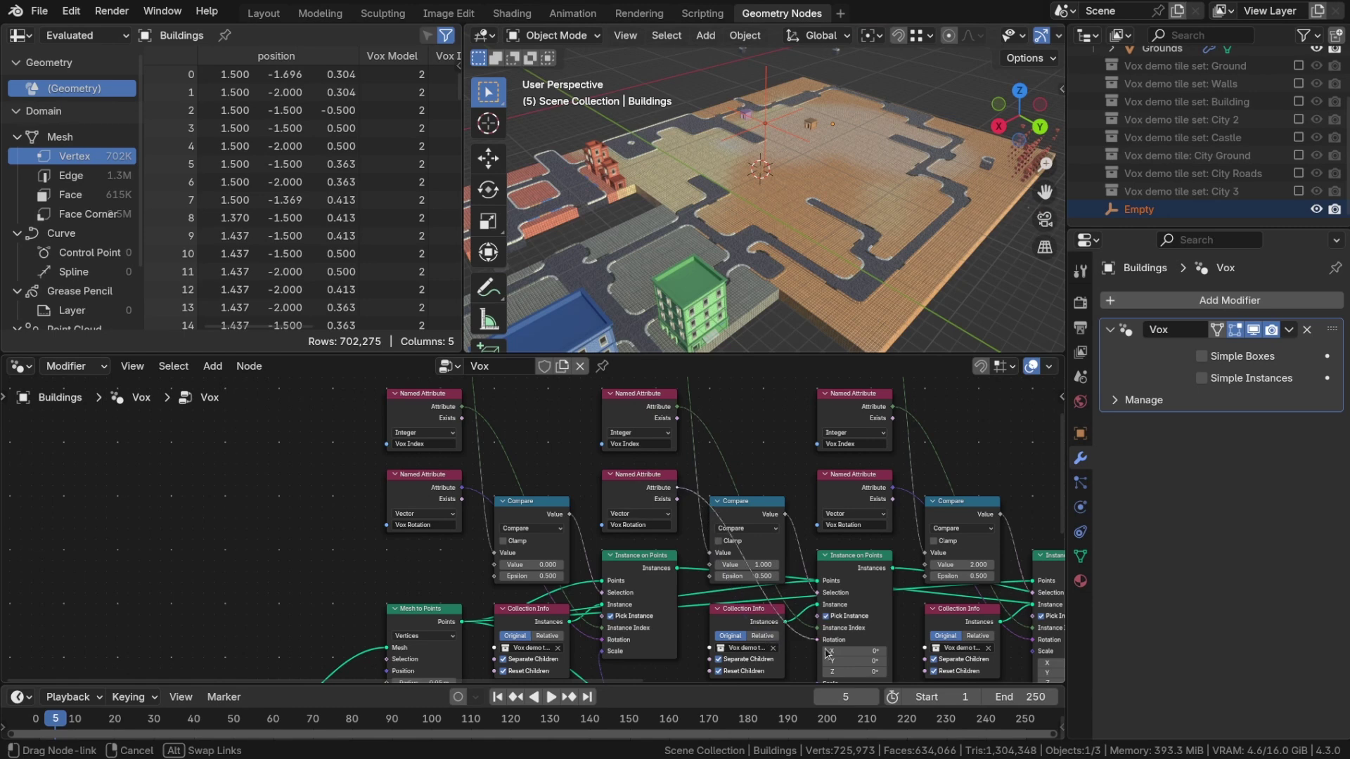
pyautogui.moveTo(825, 652); pyautogui.dragTo(828, 653)
# - Link the Map Range Result to the Scale of the third tile Instance on Points node
pyautogui.moveTo(853, 657); pyautogui.dragTo(677, 430, button='middle')
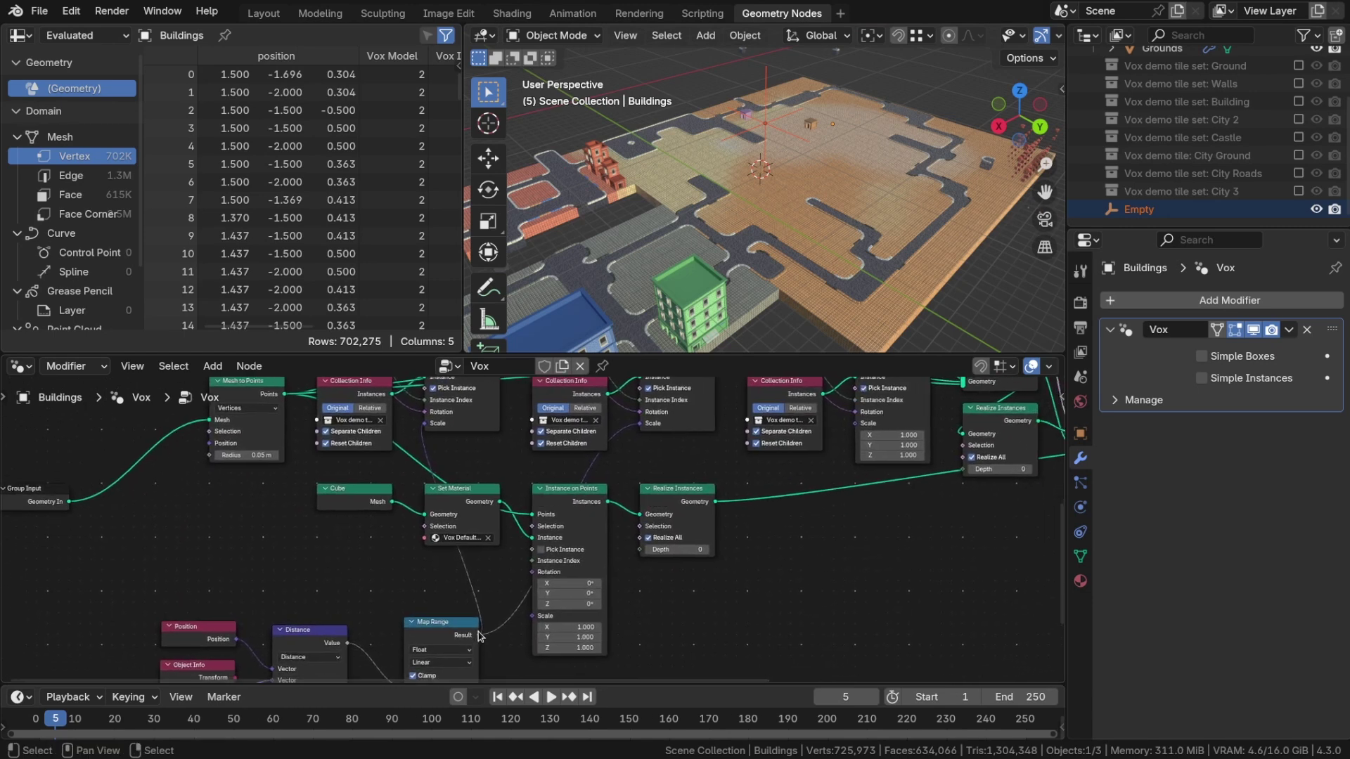
pyautogui.moveTo(479, 634); pyautogui.dragTo(791, 483)
pyautogui.moveTo(850, 430); pyautogui.dragTo(853, 424)
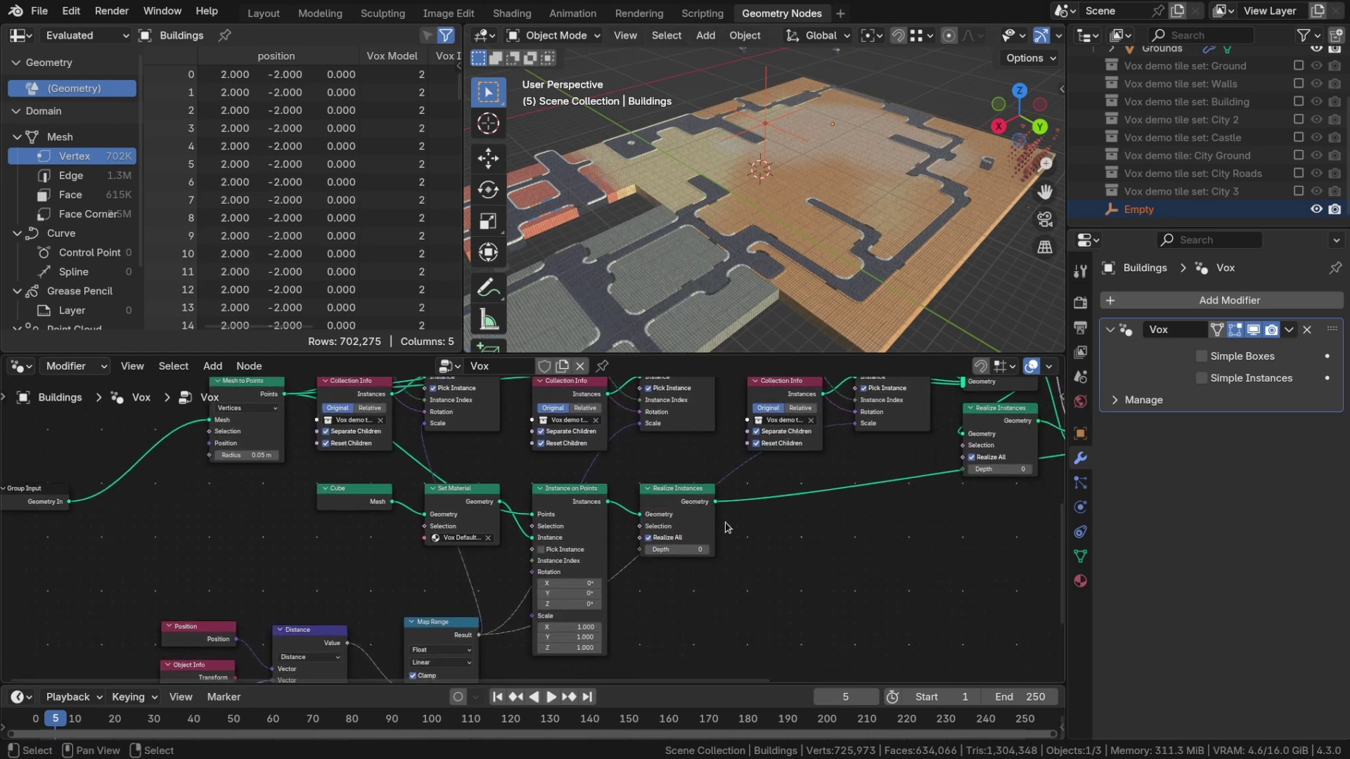
# - Scale the Empty up to about 15.45 so its influence covers more of the city
pyautogui.click(783, 131)
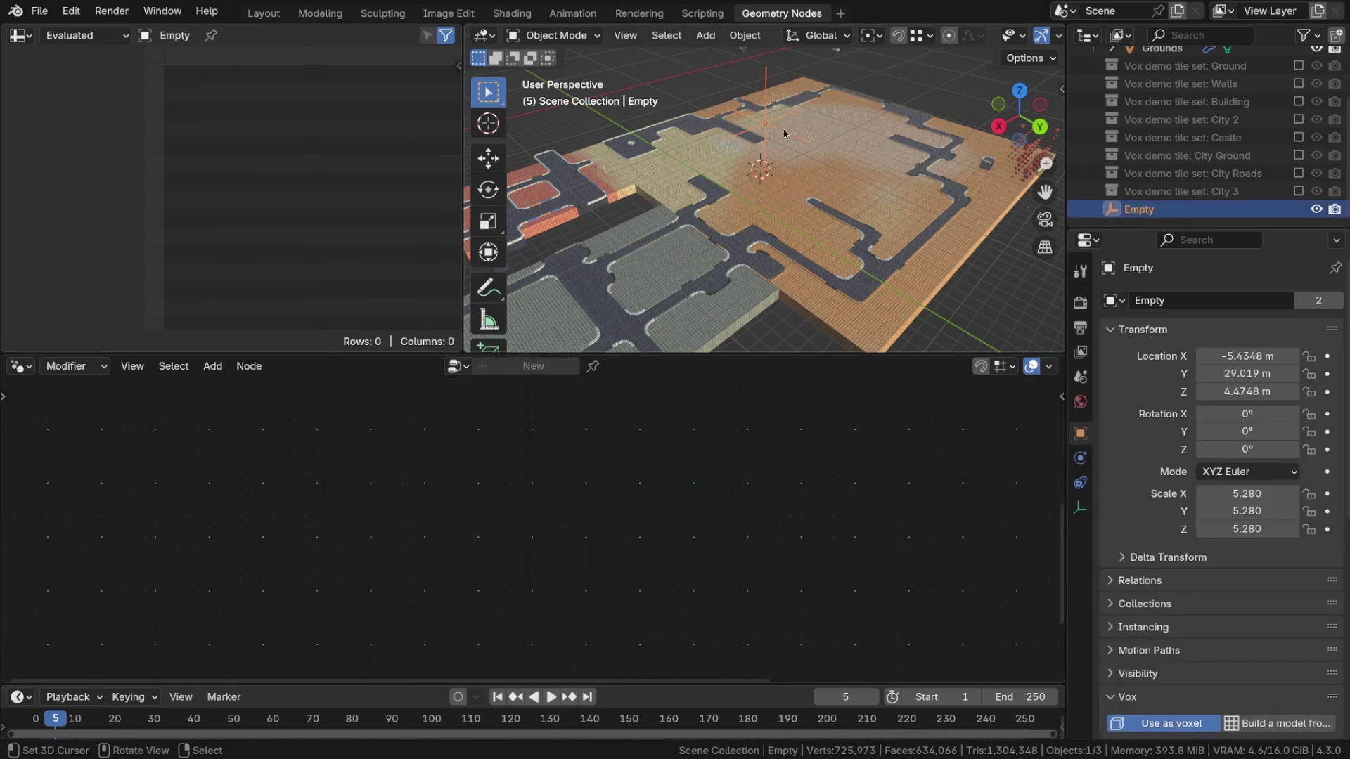
pyautogui.press('s')
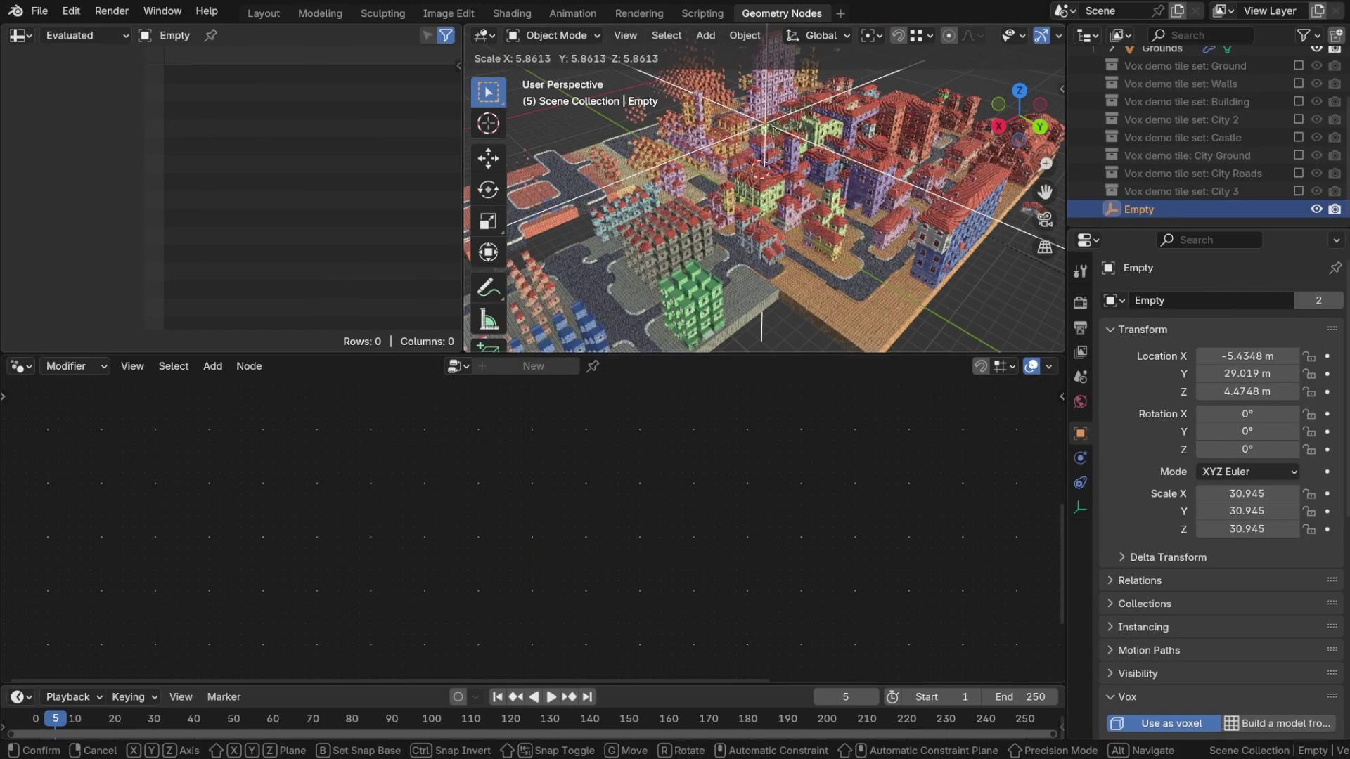
pyautogui.click(909, 182)
# - Set the Object Info node for the Empty to Relative in the Buildings node tree
pyautogui.click(933, 134)
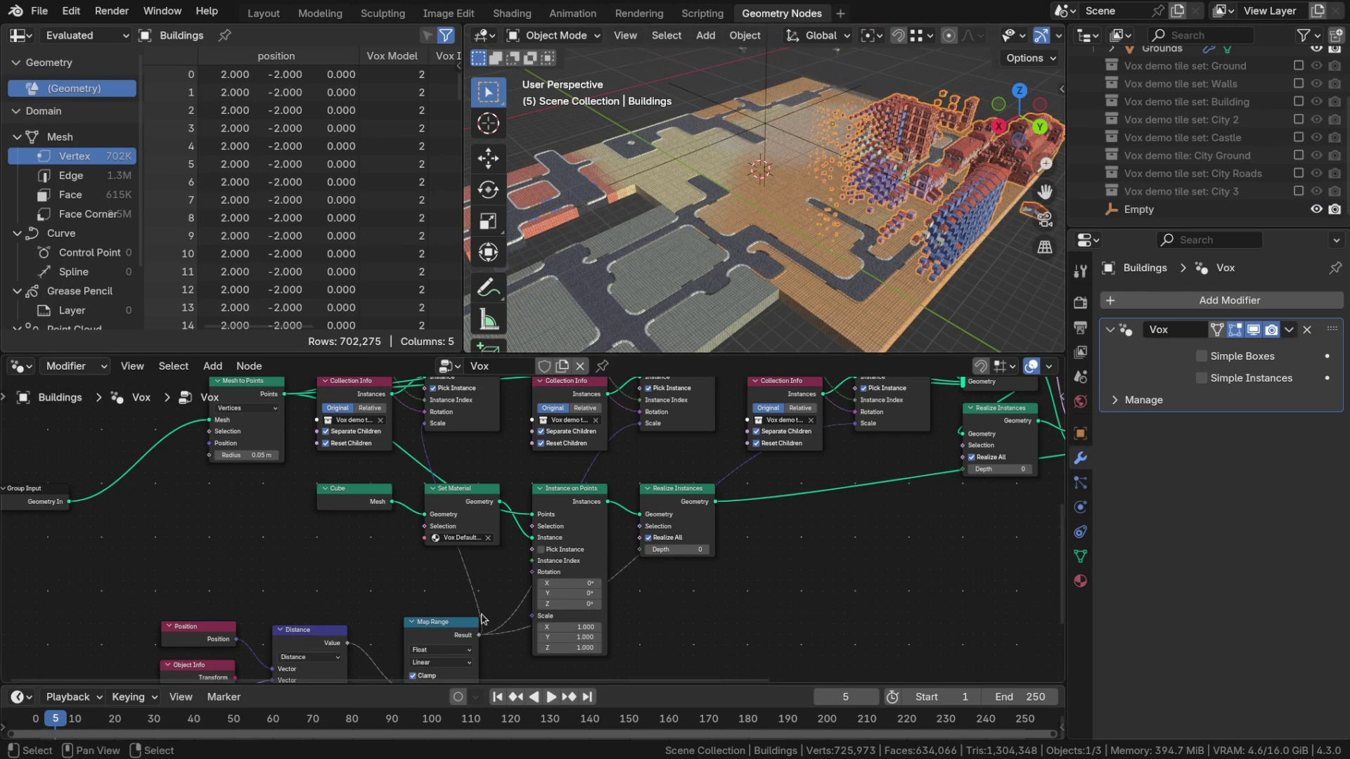
pyautogui.moveTo(481, 619); pyautogui.dragTo(852, 425, button='middle')
pyautogui.scroll(4, 696, 544)
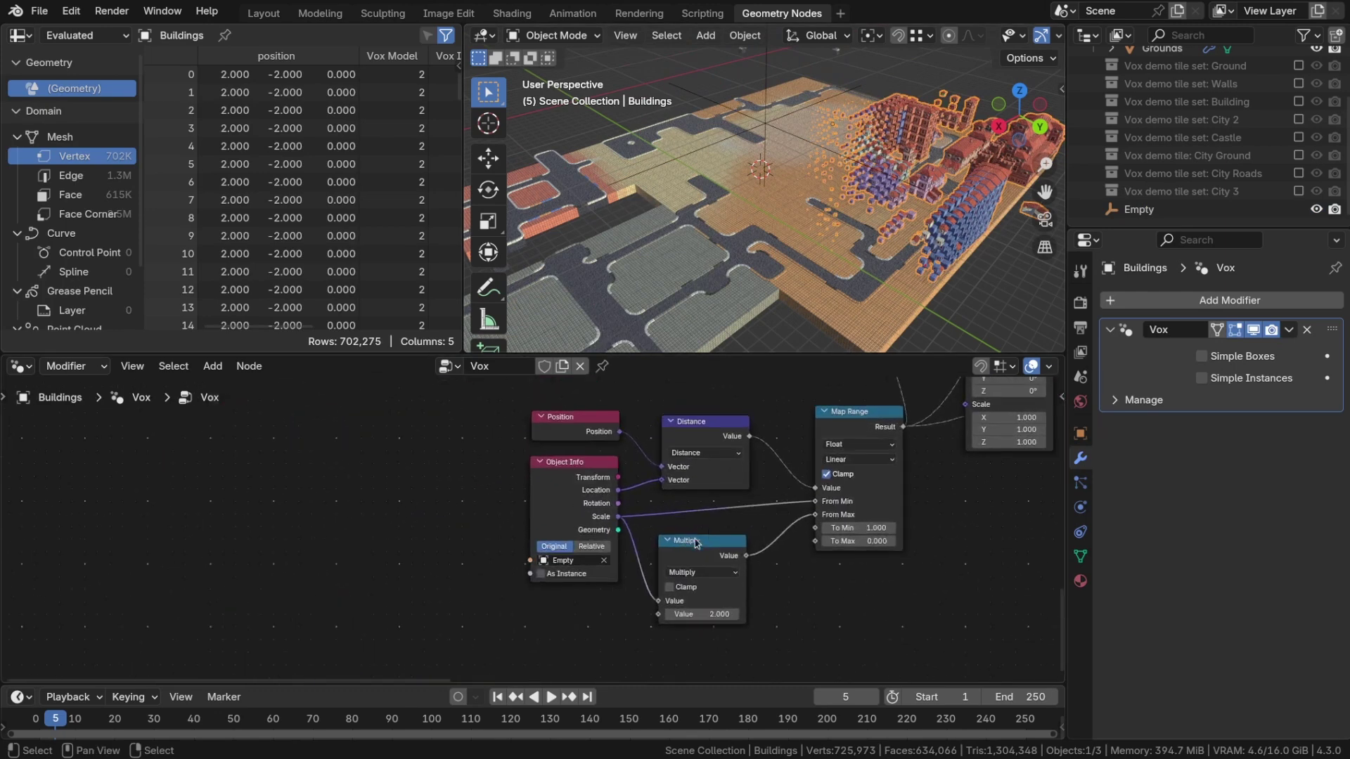
pyautogui.click(604, 549)
# - Review the scaling effect around the Empty, and enable Simple Instances on the Buildings object's Vox modifier
pyautogui.click(764, 125)
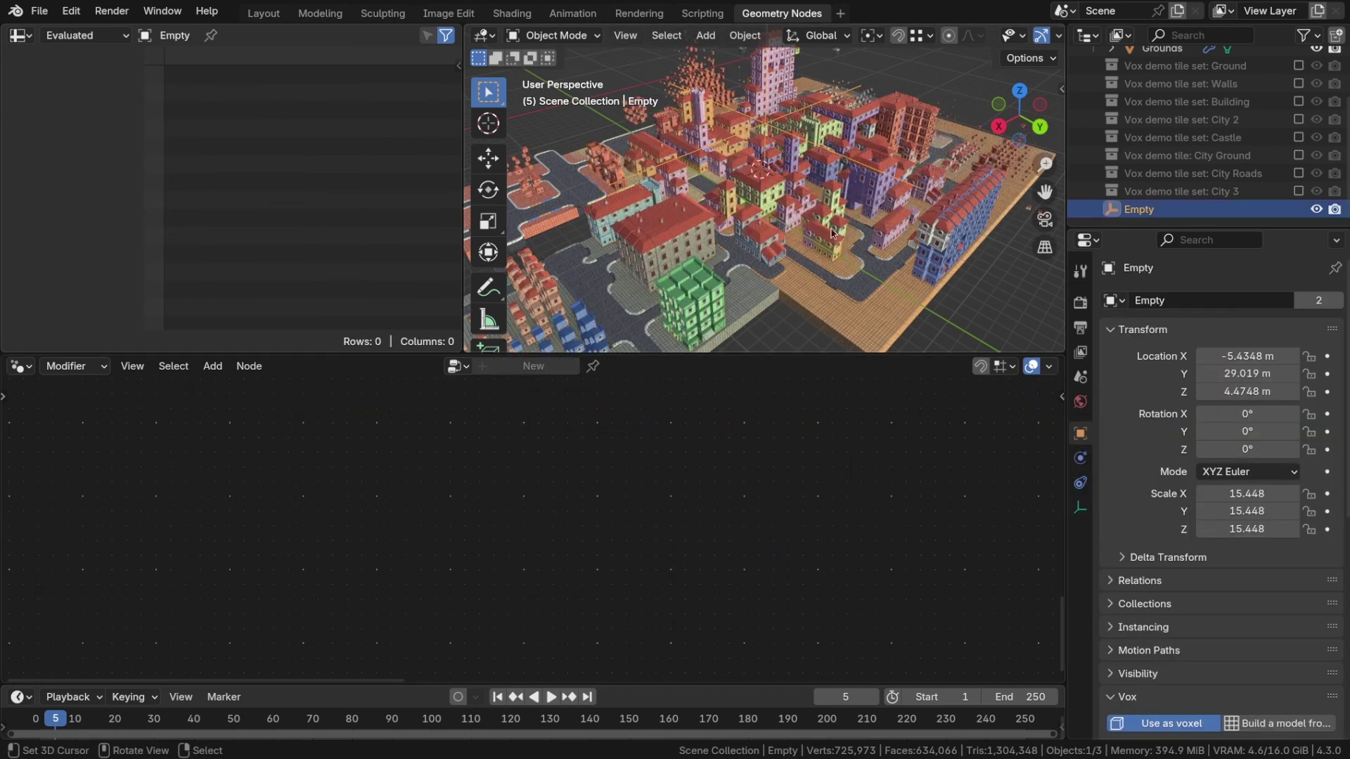
pyautogui.moveTo(834, 234); pyautogui.dragTo(900, 253, button='middle')
pyautogui.click(900, 253)
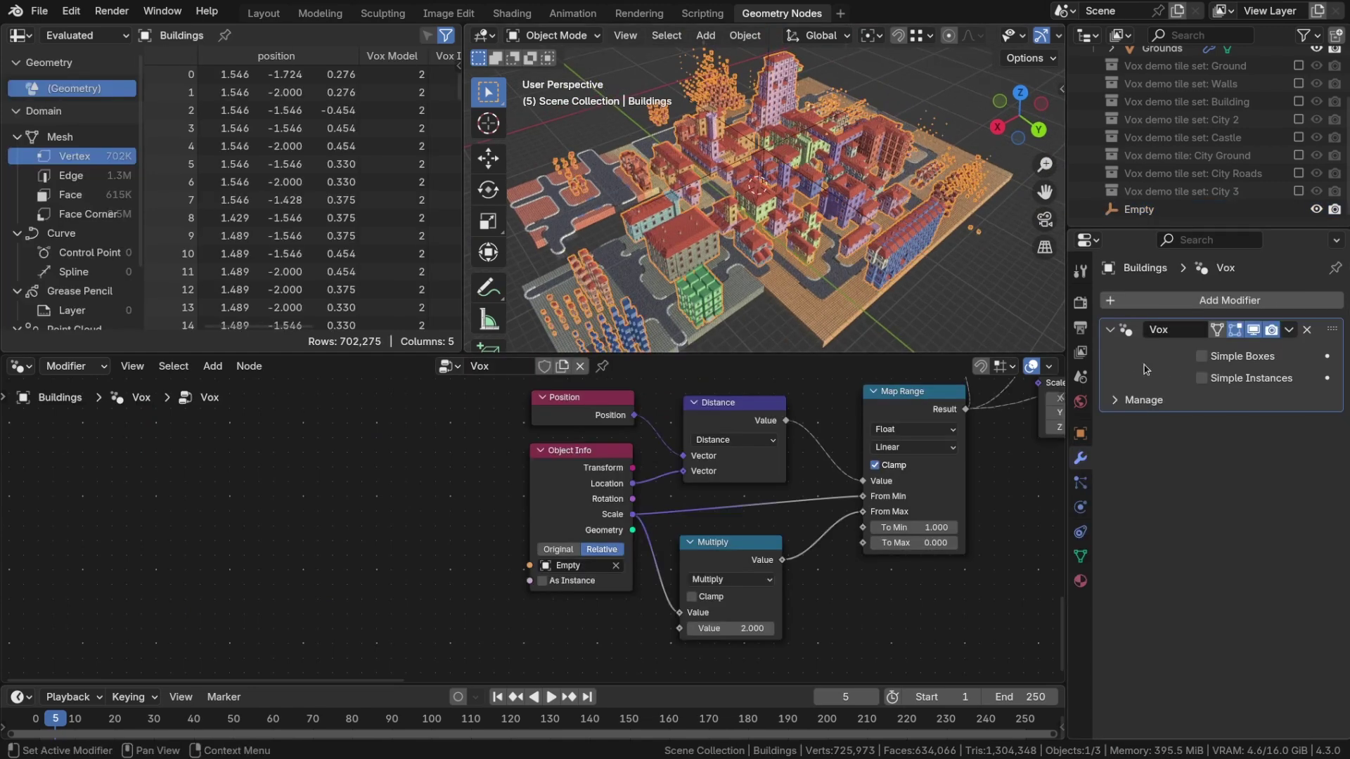
pyautogui.click(1202, 377)
# - Move the Empty through the city, maximize the 3D viewport and continue moving the Empty there
pyautogui.click(814, 181)
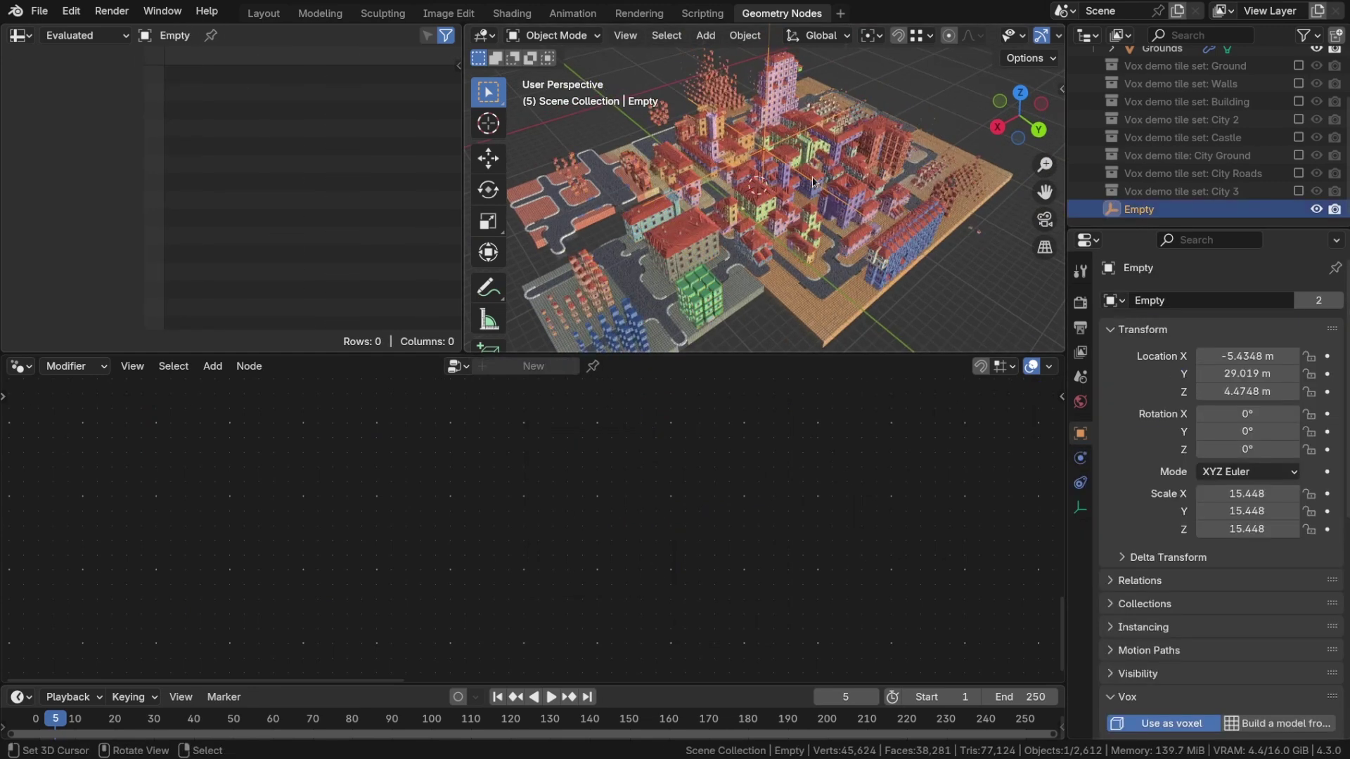
pyautogui.press('g')
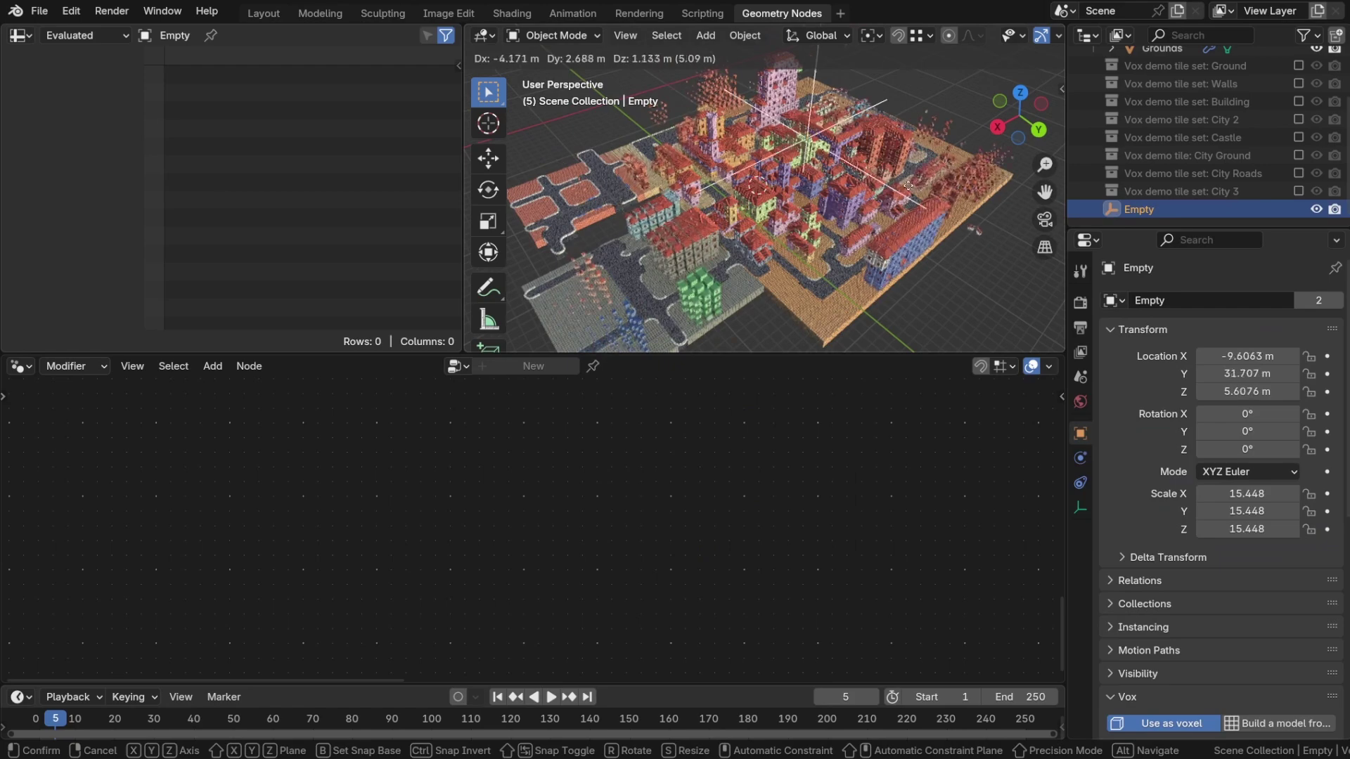
pyautogui.click(843, 192)
pyautogui.hotkey('ctrl', 'space')
pyautogui.press('g')
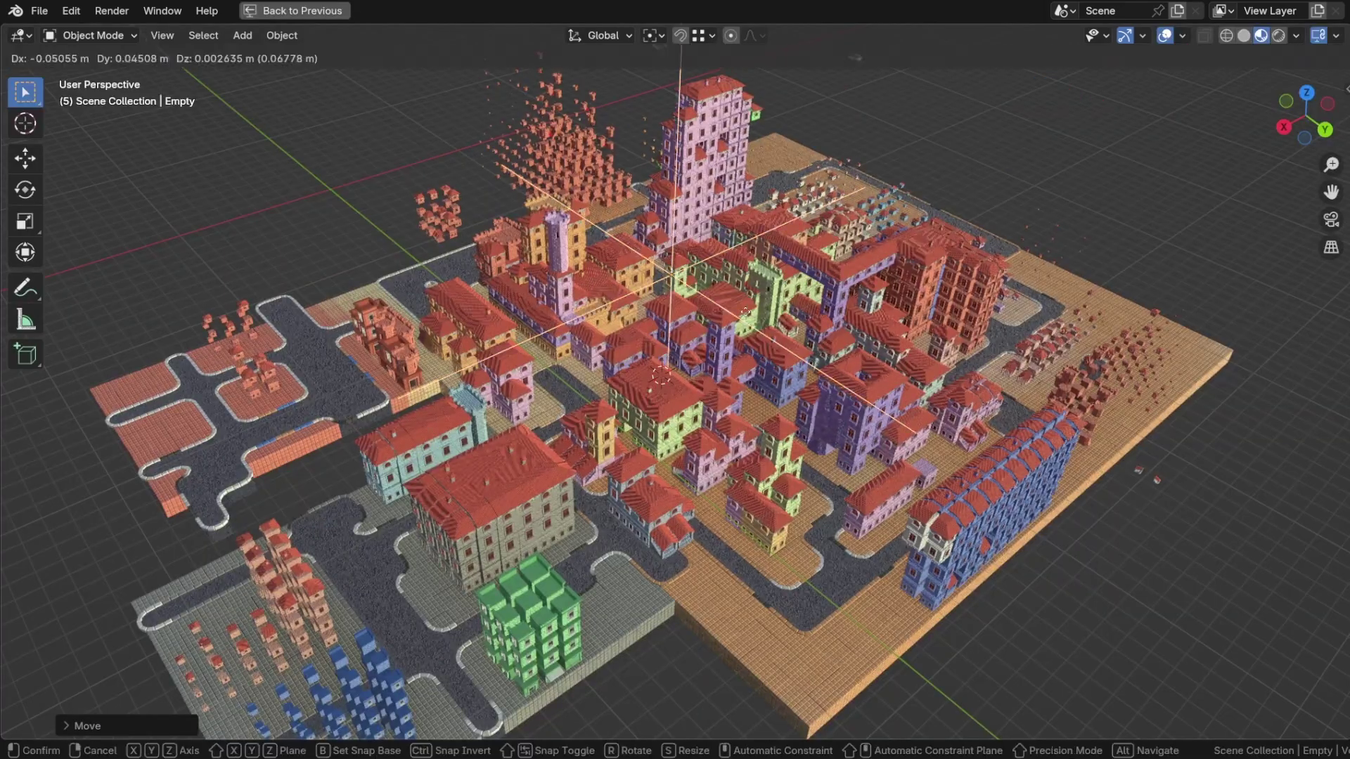